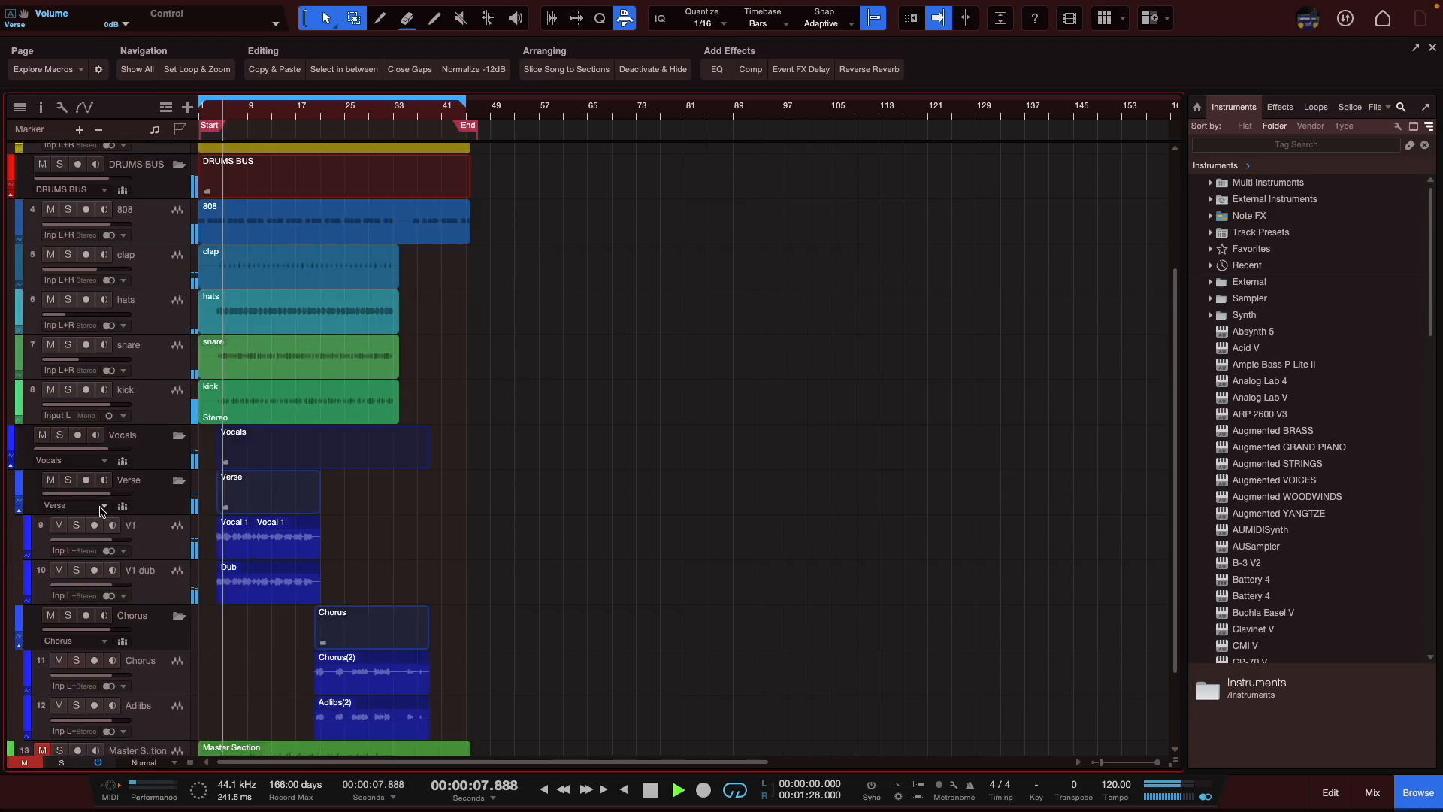
- Audition the V1 vocal during playback by toggling its track in and out of solo
{"action": "left_click", "coordinate": [74, 529]}
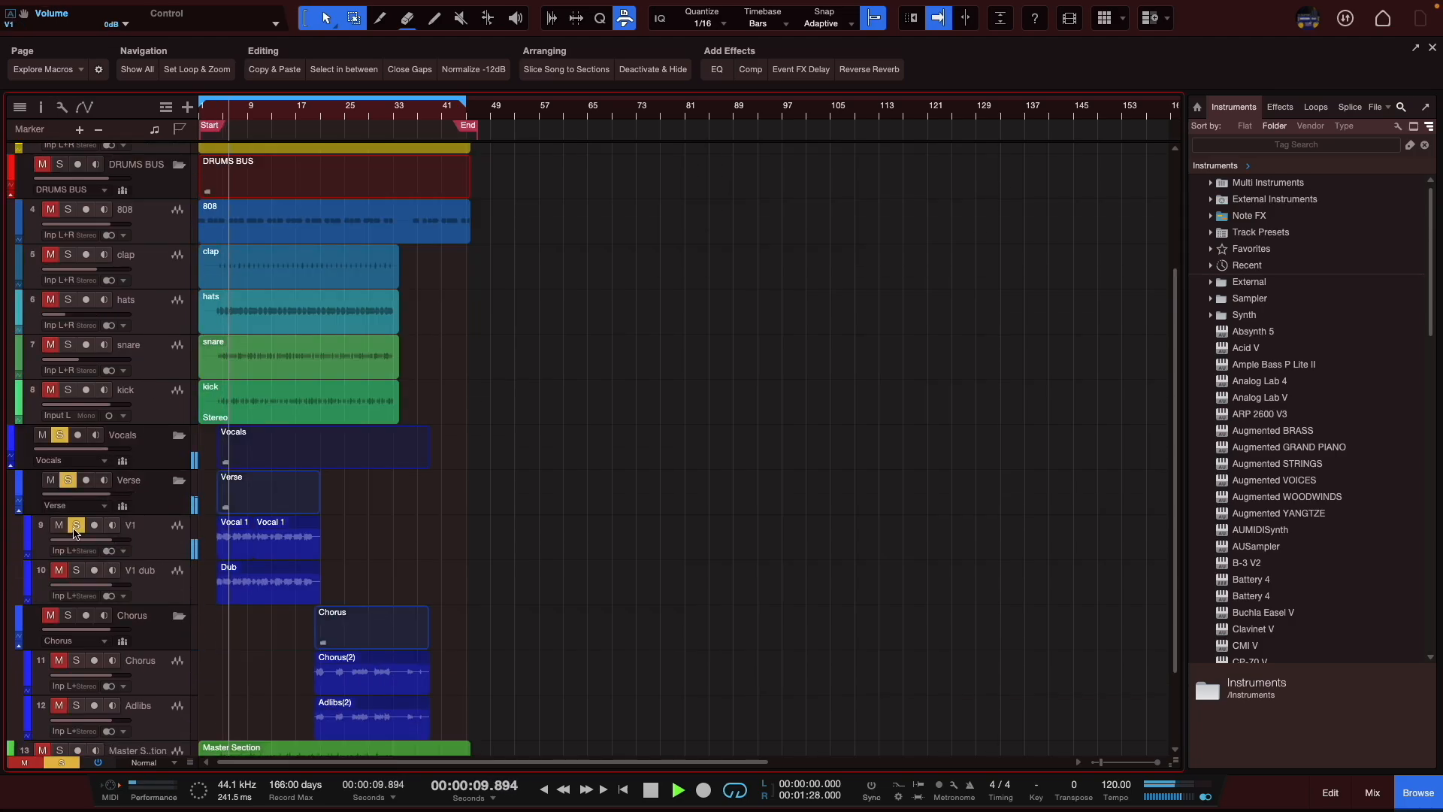
{"action": "left_click", "coordinate": [75, 527]}
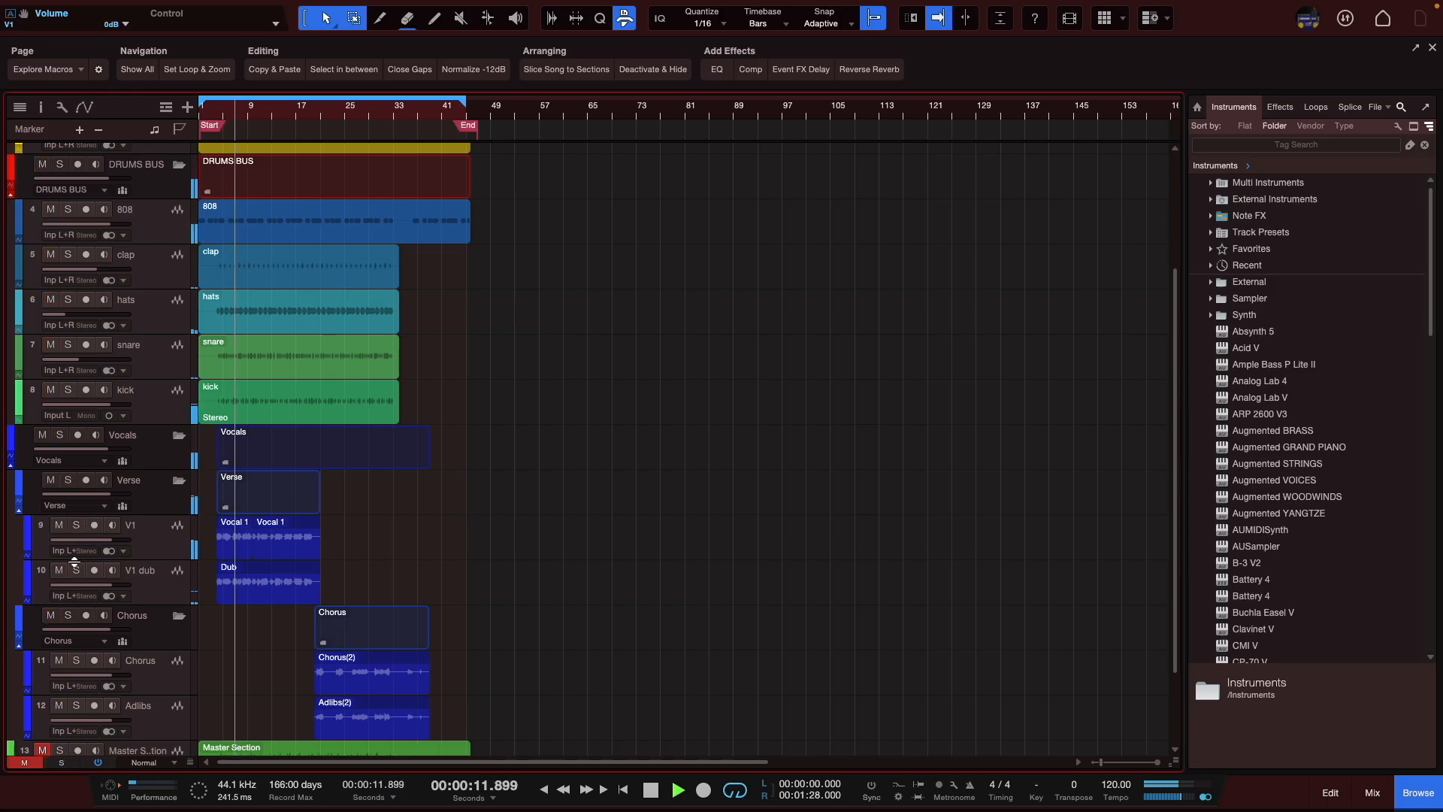
{"action": "left_click", "coordinate": [77, 526]}
{"action": "left_click", "coordinate": [77, 526]}
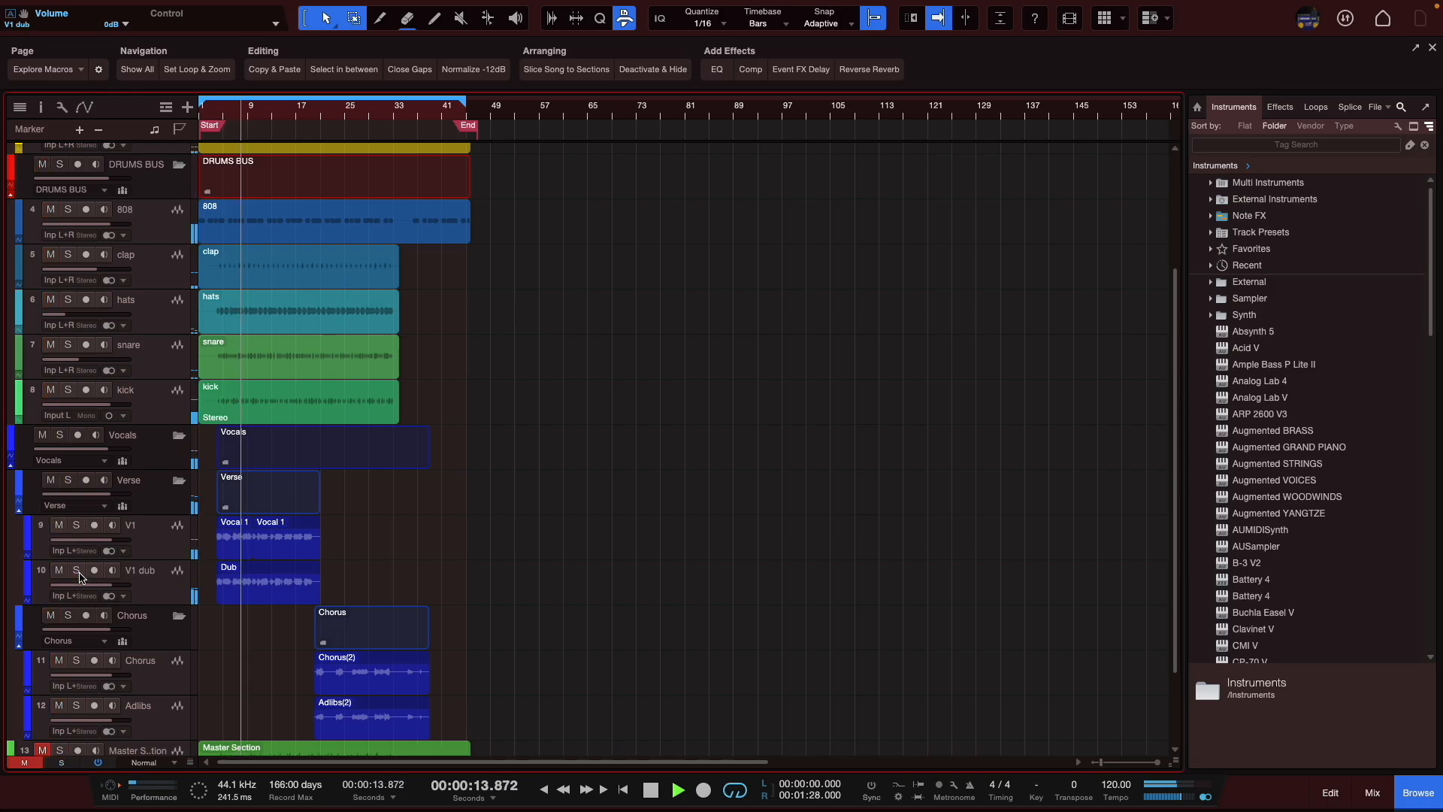
{"action": "left_click", "coordinate": [77, 526]}
{"action": "left_click", "coordinate": [78, 527]}
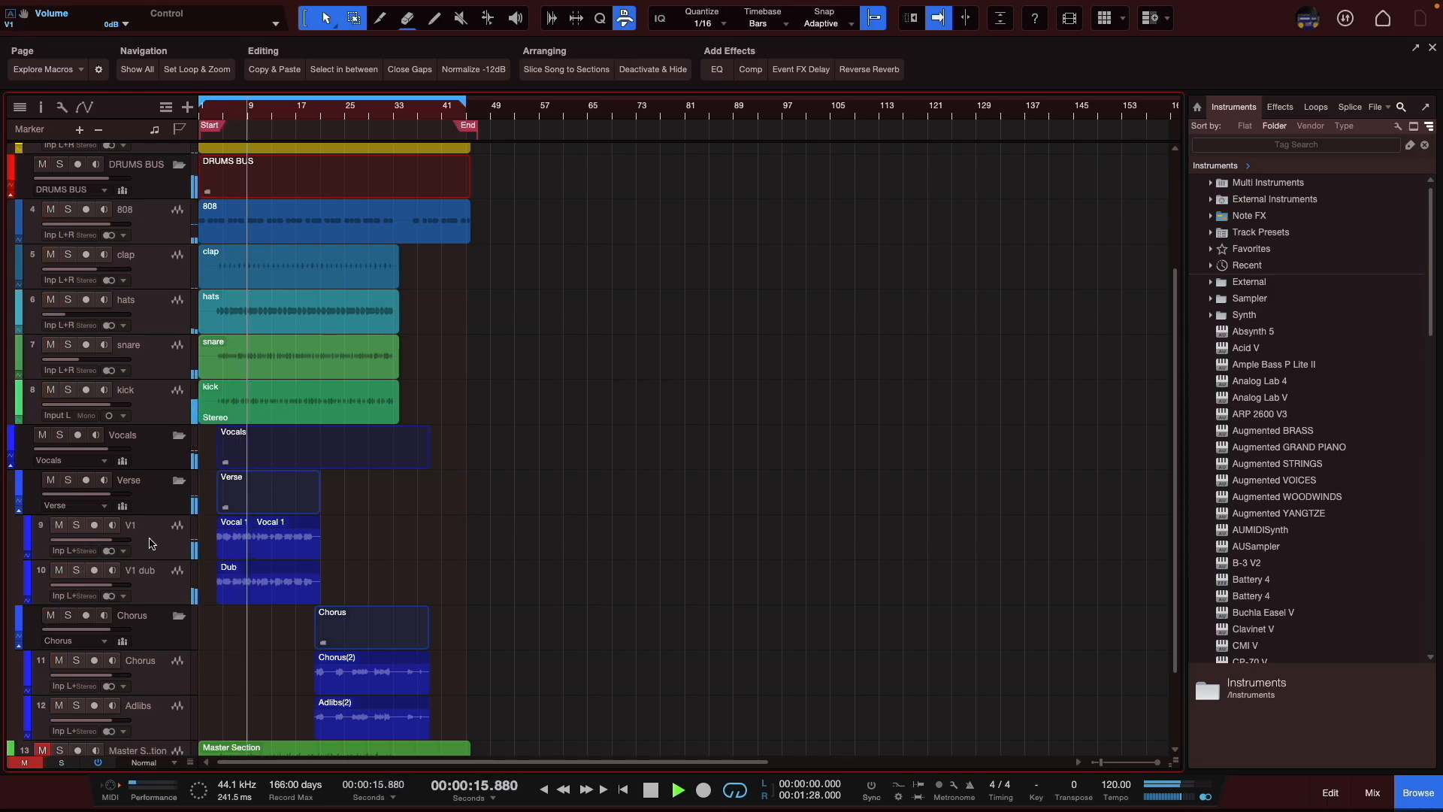
- Audition the Main Vocal track briefly in solo within the INST BUS group
{"action": "scroll", "coordinate": [166, 423], "scroll_direction": "up", "scroll_amount": 3}
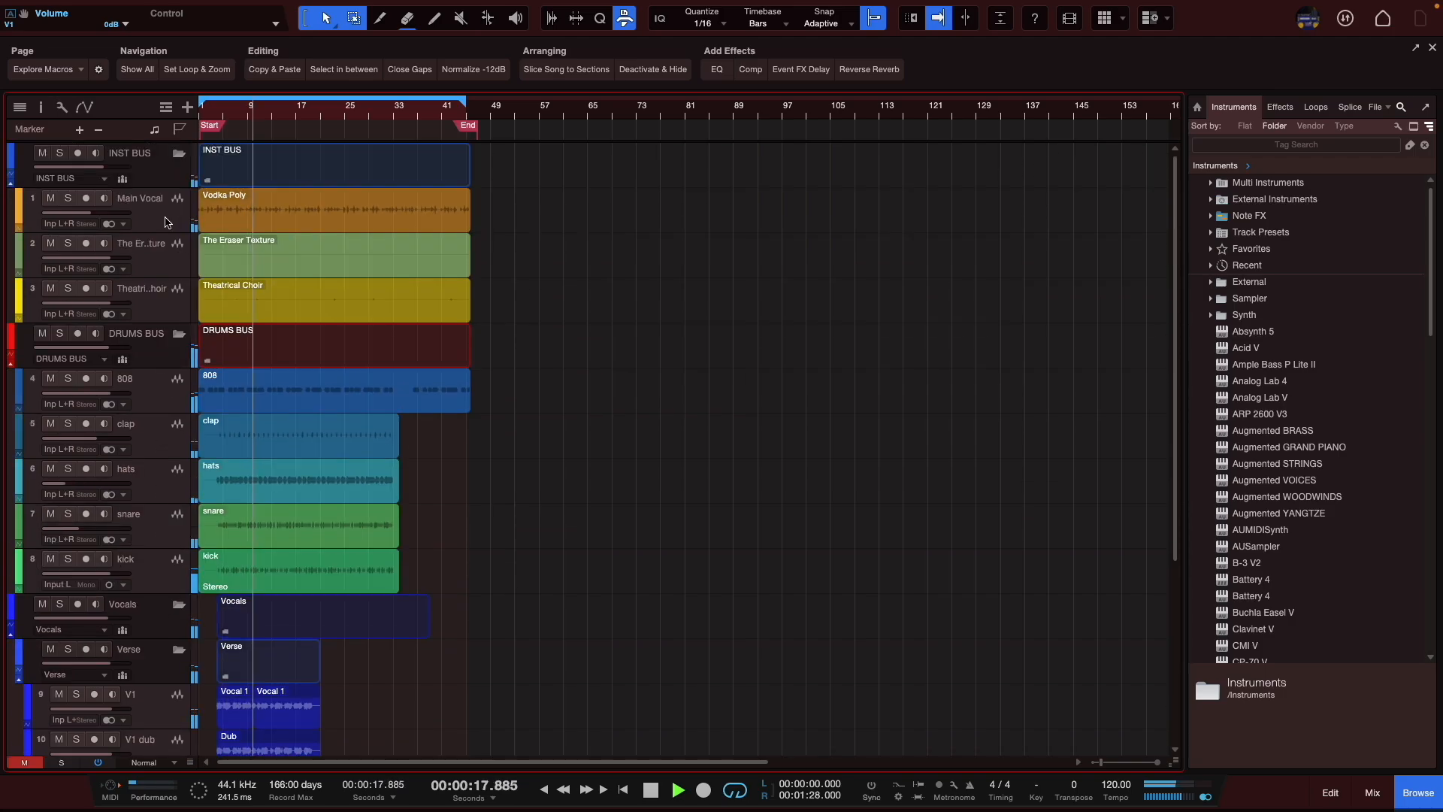
{"action": "left_click", "coordinate": [68, 198]}
{"action": "left_click", "coordinate": [68, 198]}
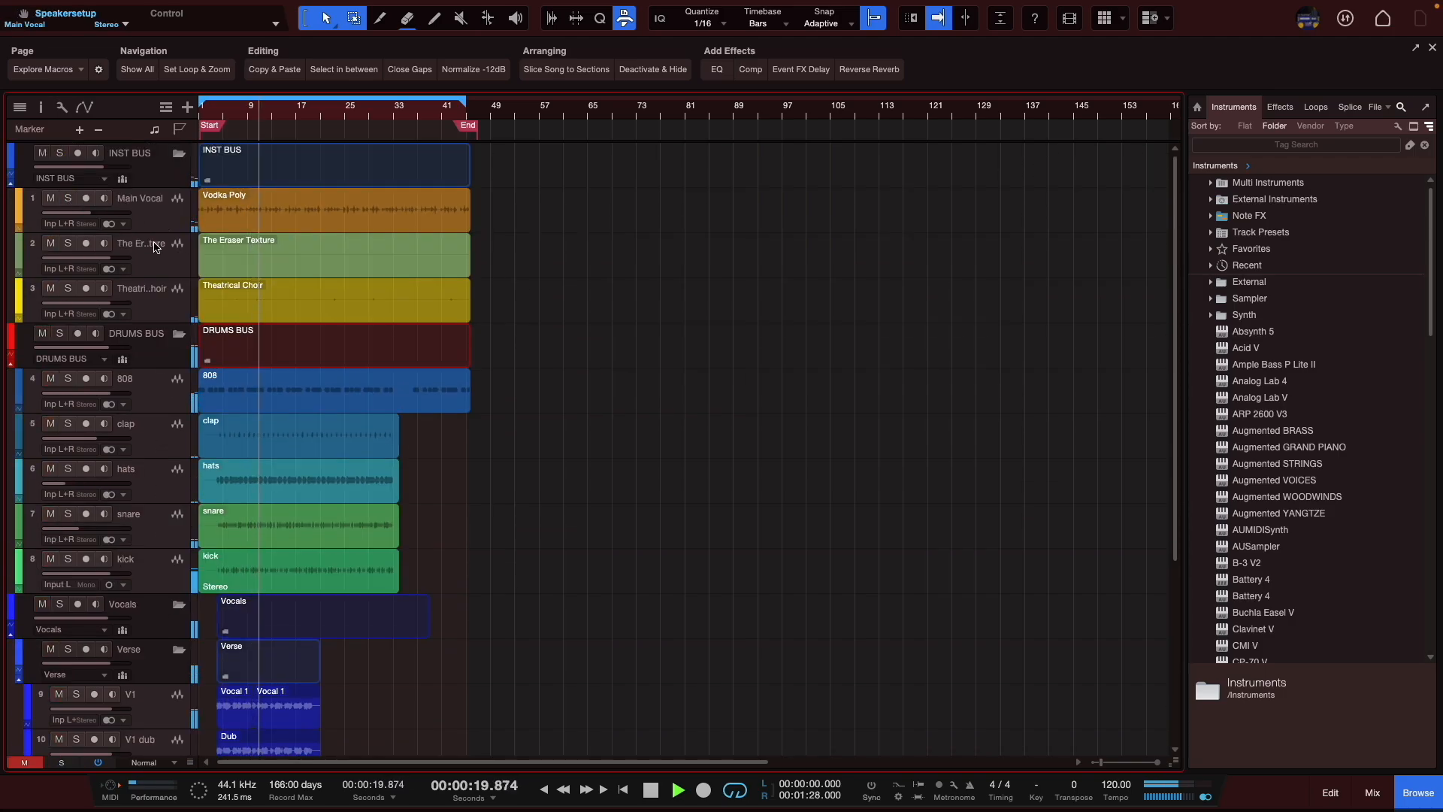
- Show the Main Vocal channel in the mixer, look over the neighbouring channels and stop playback
{"action": "left_click", "coordinate": [164, 230]}
{"action": "key", "text": "F3"}
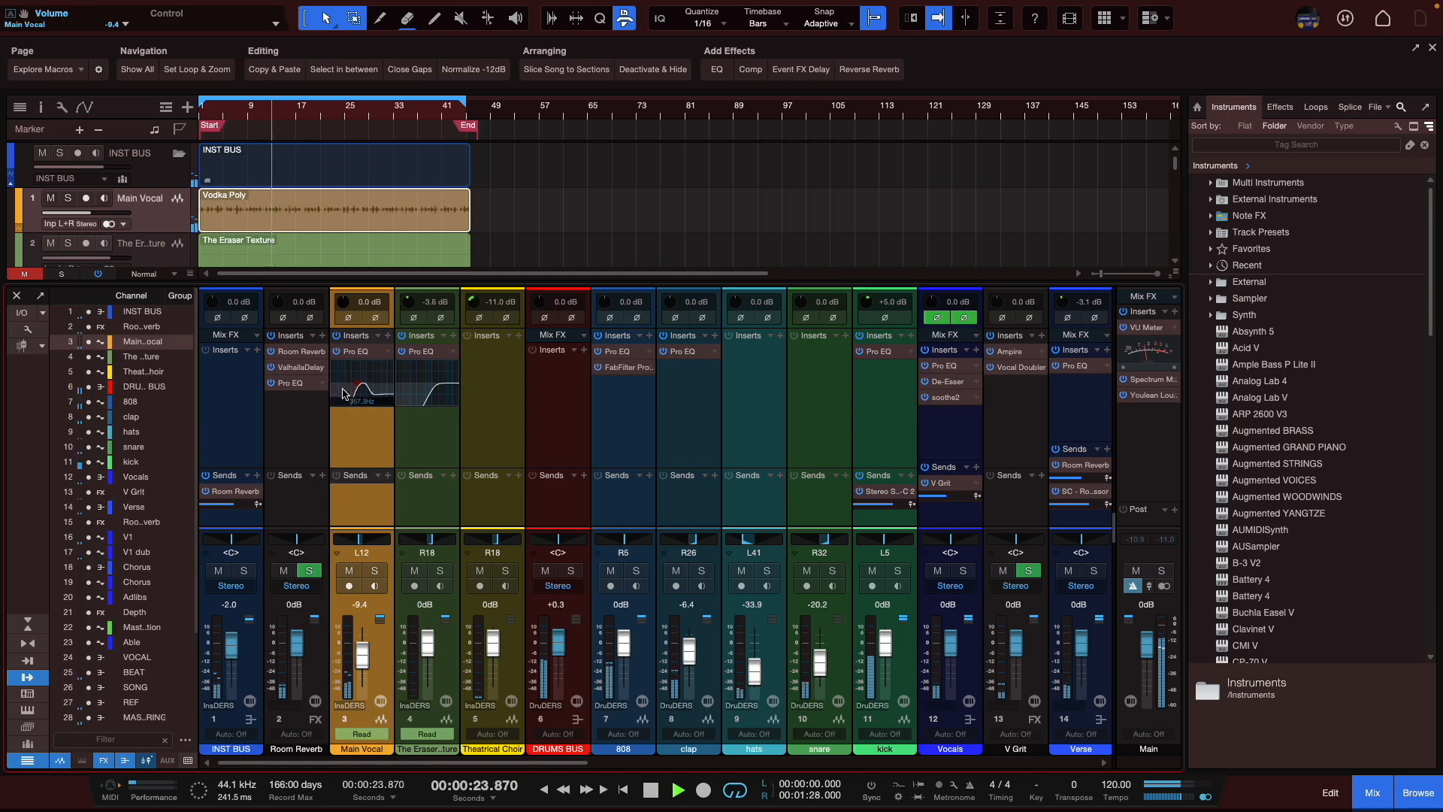
{"action": "left_click_drag", "start_coordinate": [407, 762], "coordinate": [438, 775]}
{"action": "key", "text": "space"}
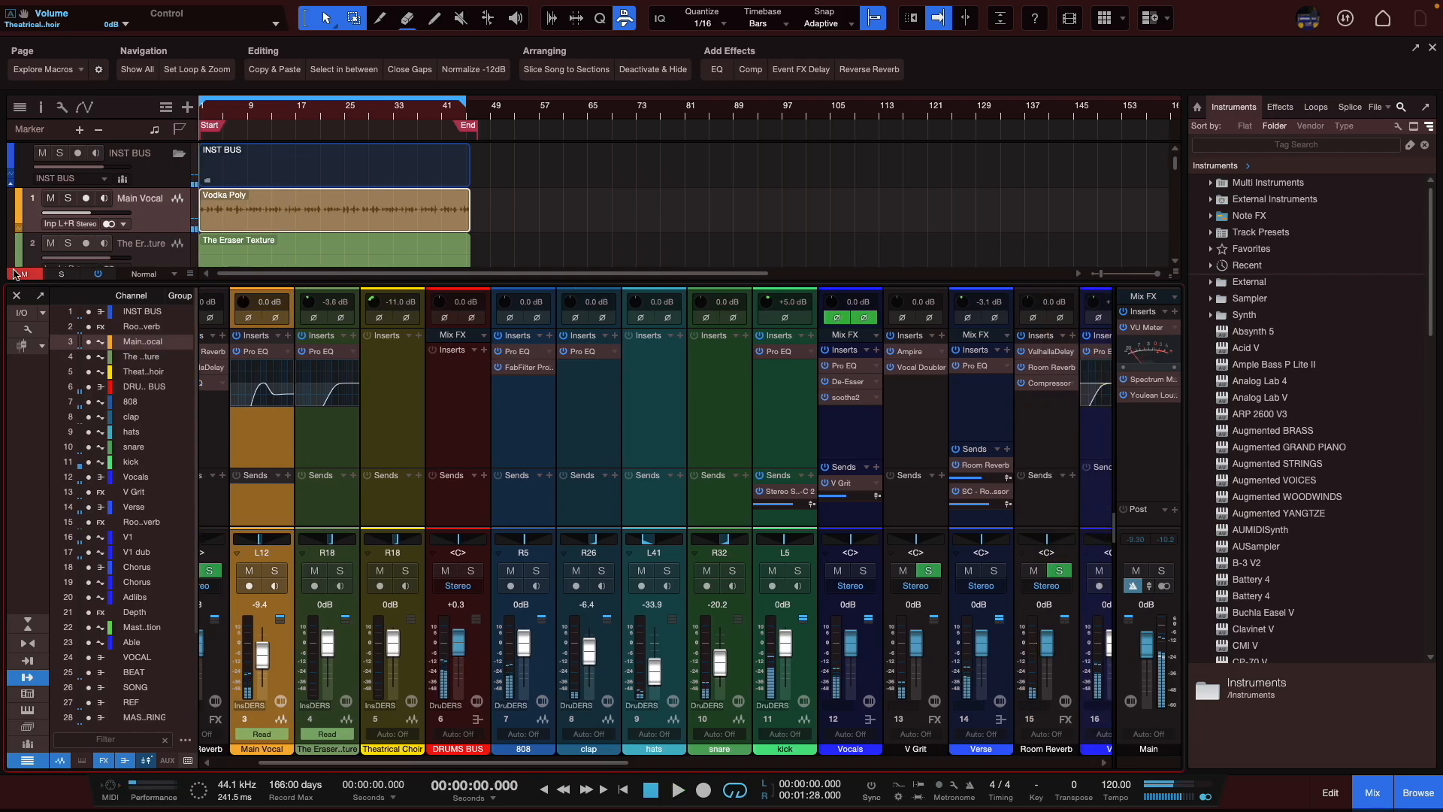
- Bring up the V1 channel in the mixer and add a Limiter insert to the Main output channel
{"action": "left_click", "coordinate": [16, 295]}
{"action": "scroll", "coordinate": [213, 561], "scroll_direction": "down", "scroll_amount": 5}
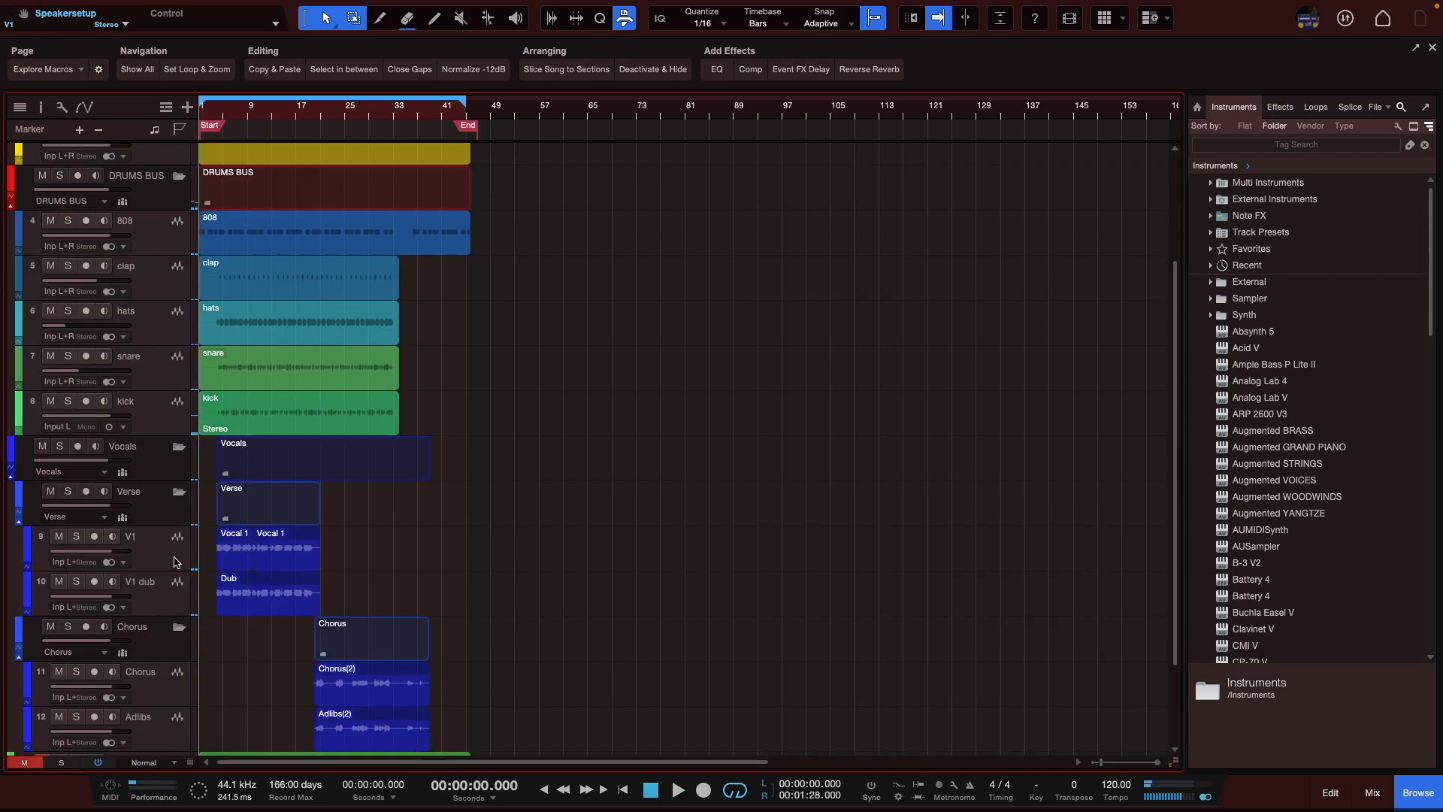
{"action": "key", "text": "F3"}
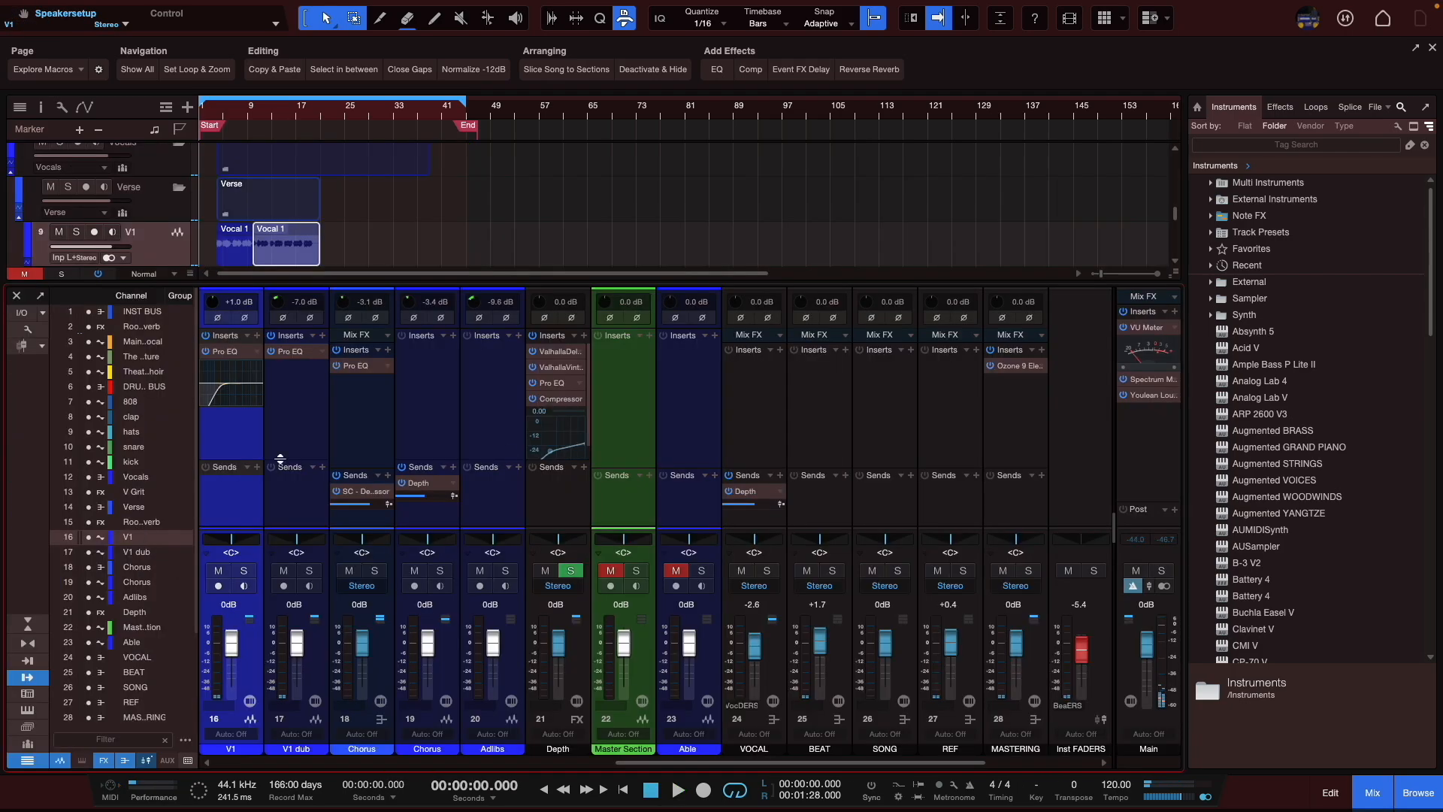
{"action": "left_click", "coordinate": [1171, 330]}
{"action": "left_click", "coordinate": [1171, 330]}
{"action": "left_click", "coordinate": [1160, 329]}
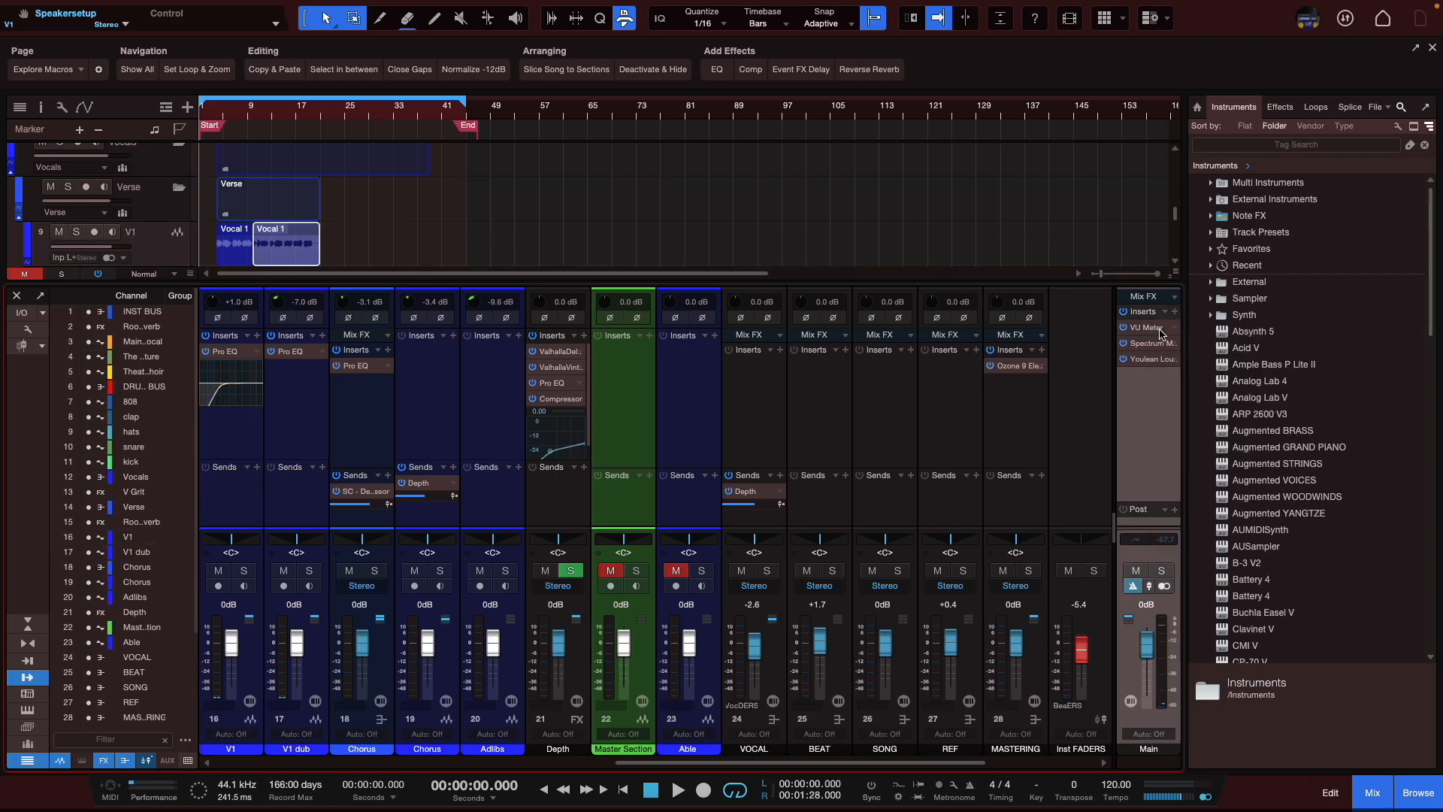
{"action": "left_click", "coordinate": [1173, 314]}
{"action": "type", "text": "limiter"}
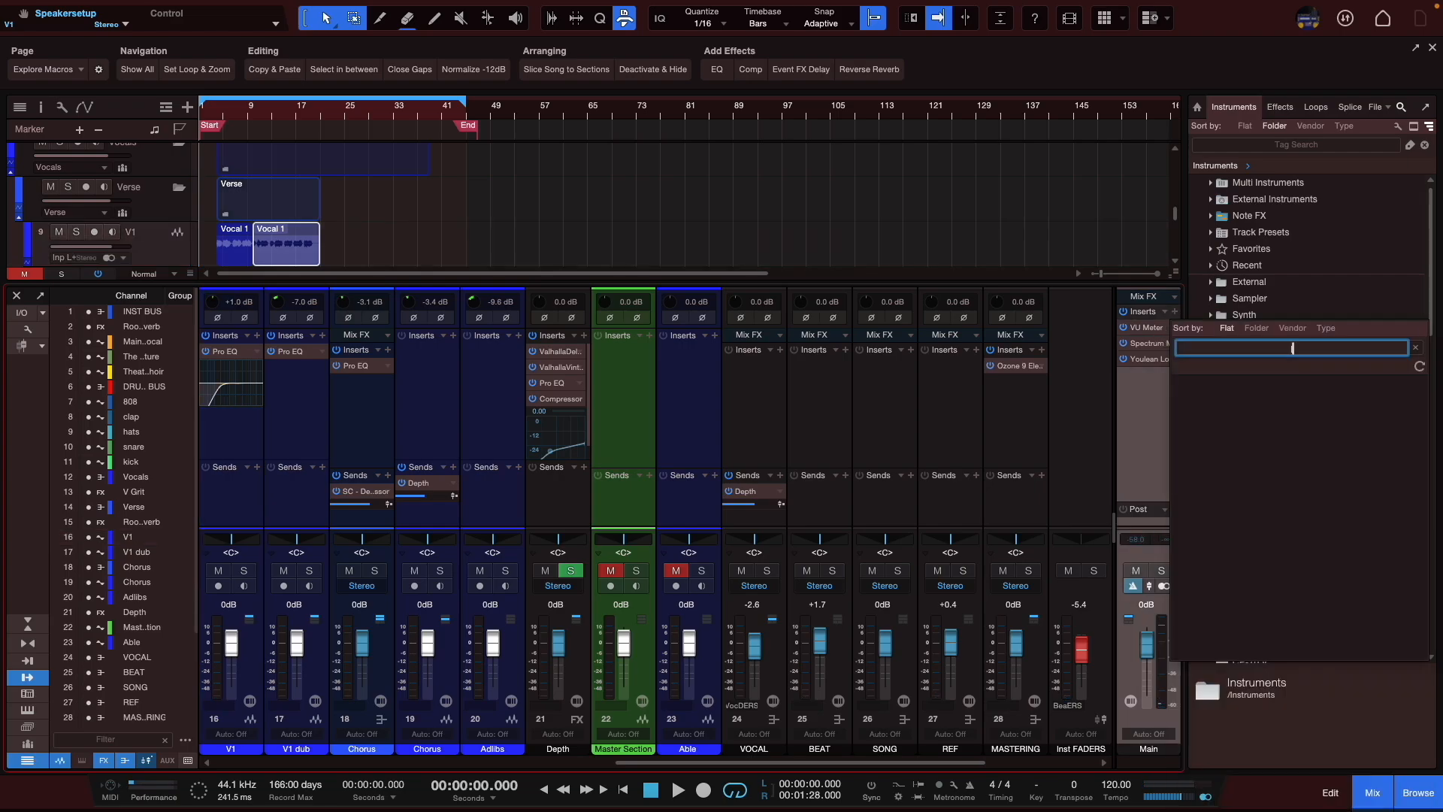
{"action": "left_click", "coordinate": [1203, 399]}
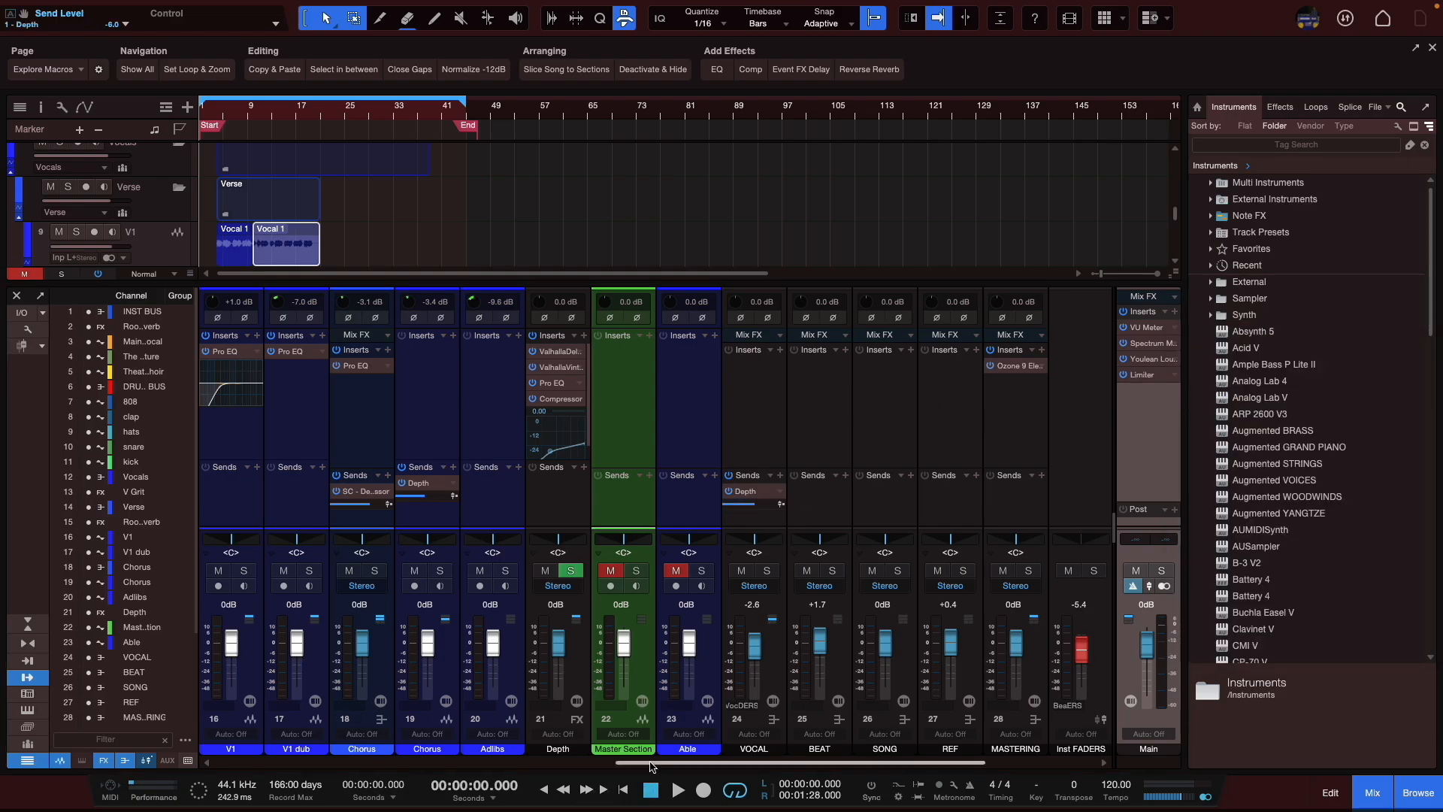
- Hide the mixer and mute the Vocals folder in the arrangement
{"action": "scroll", "coordinate": [286, 652], "scroll_direction": "left", "scroll_amount": 10}
{"action": "left_click", "coordinate": [16, 295]}
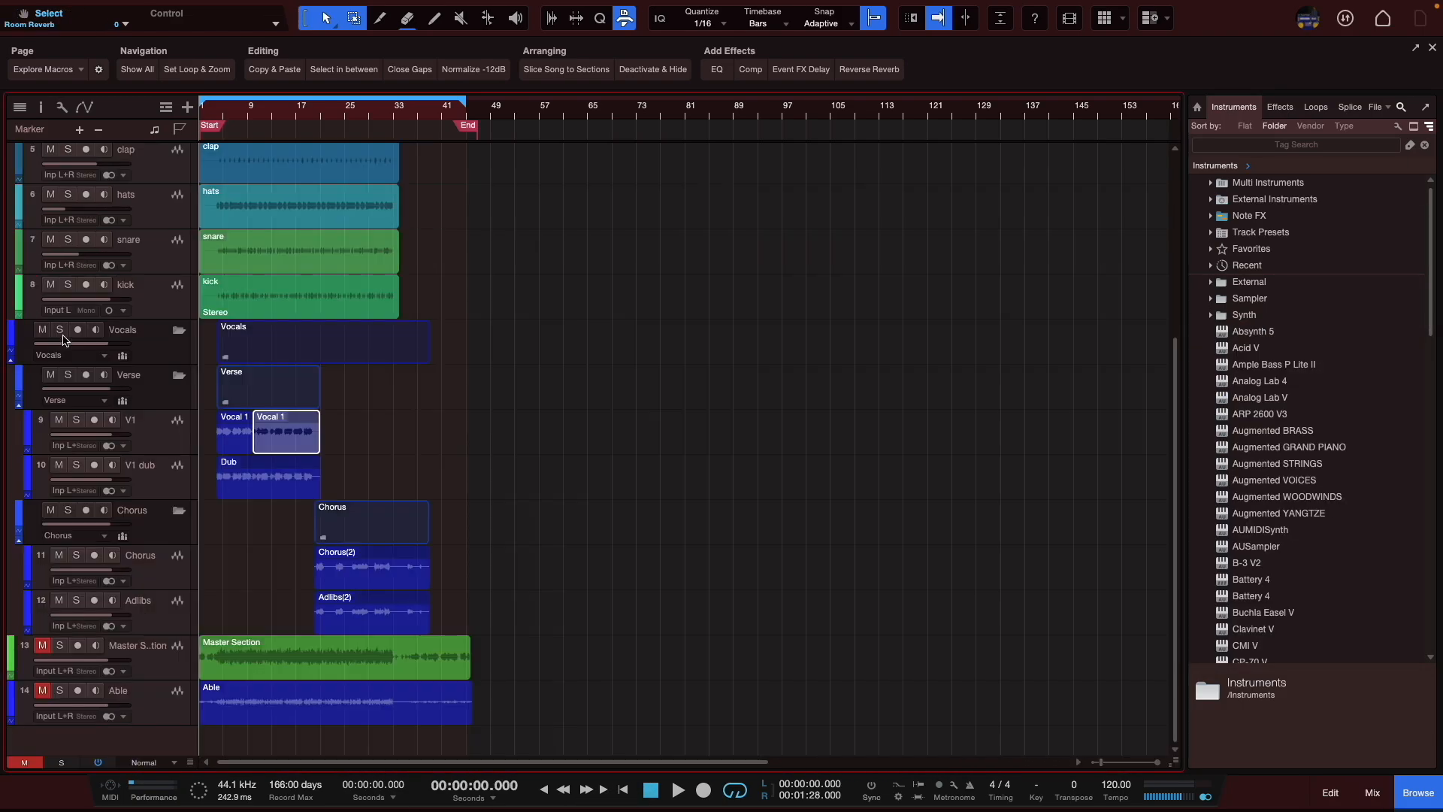
{"action": "scroll", "coordinate": [146, 388], "scroll_direction": "up", "scroll_amount": 5}
{"action": "scroll", "coordinate": [129, 515], "scroll_direction": "down", "scroll_amount": 2}
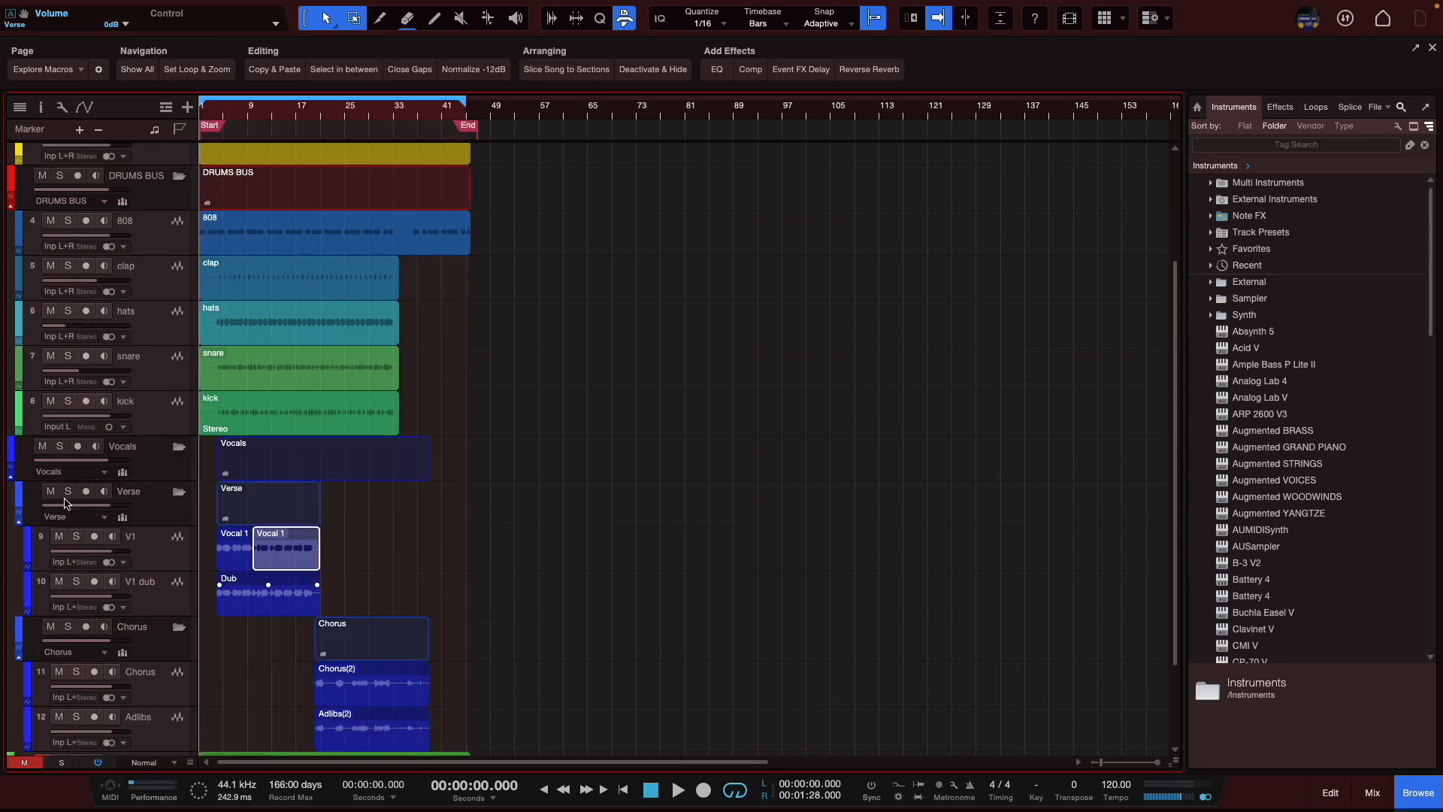
{"action": "left_click", "coordinate": [42, 449]}
{"action": "scroll", "coordinate": [171, 470], "scroll_direction": "up", "scroll_amount": 3}
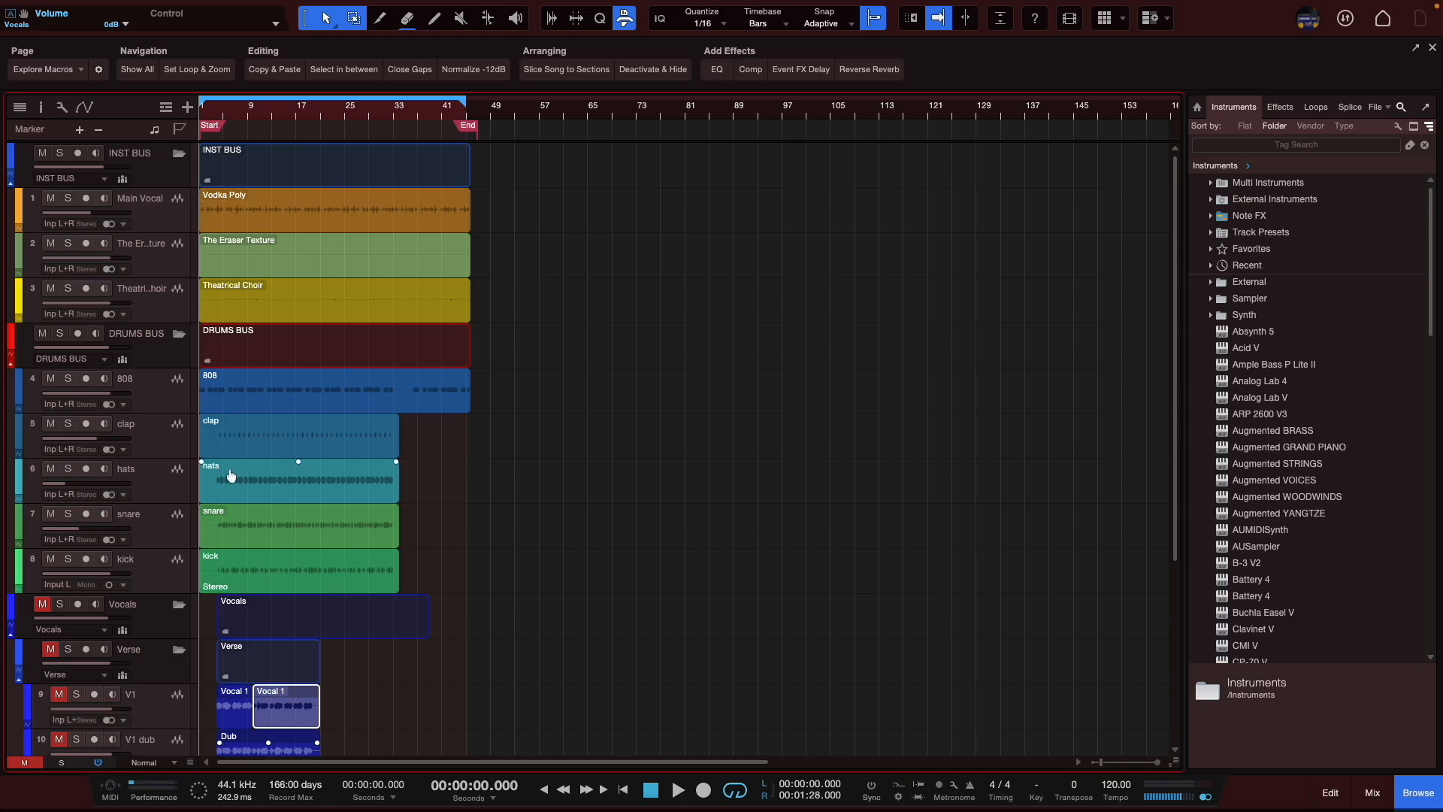
- Show the mixer for the clap track, switch the Main output to mono and play the song
{"action": "left_click", "coordinate": [160, 448]}
{"action": "key", "text": "F3"}
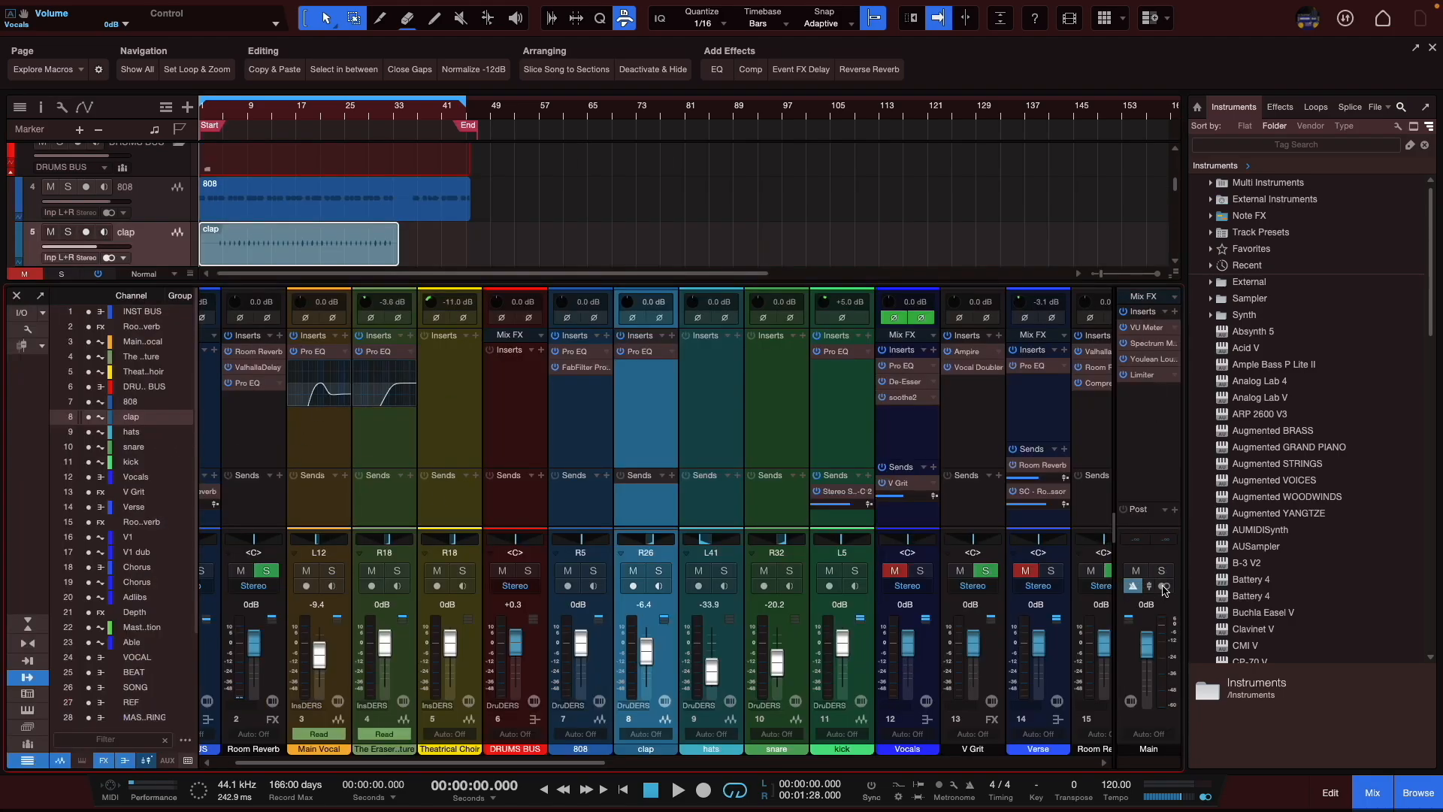
{"action": "key", "text": "space"}
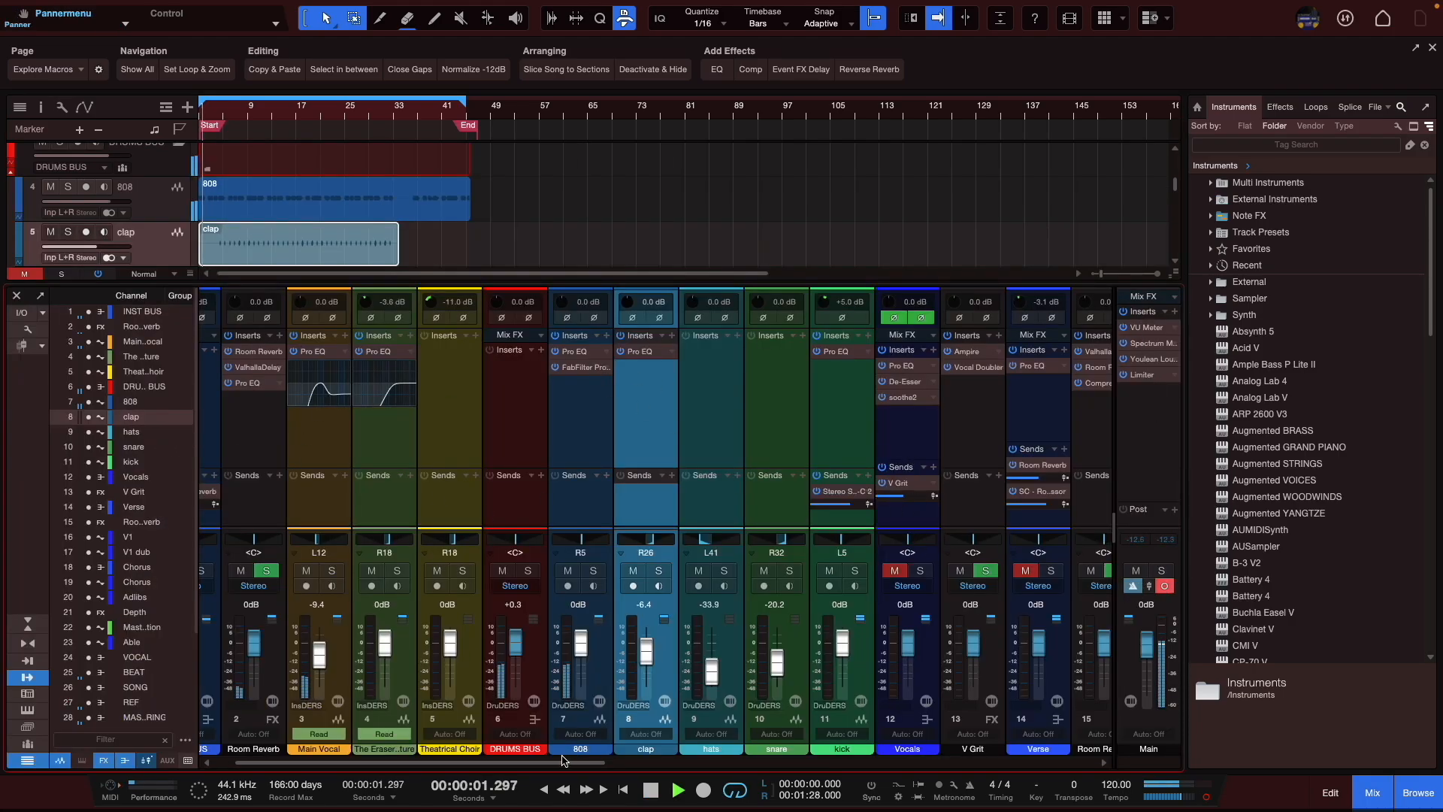
{"action": "left_click_drag", "start_coordinate": [563, 761], "coordinate": [529, 760]}
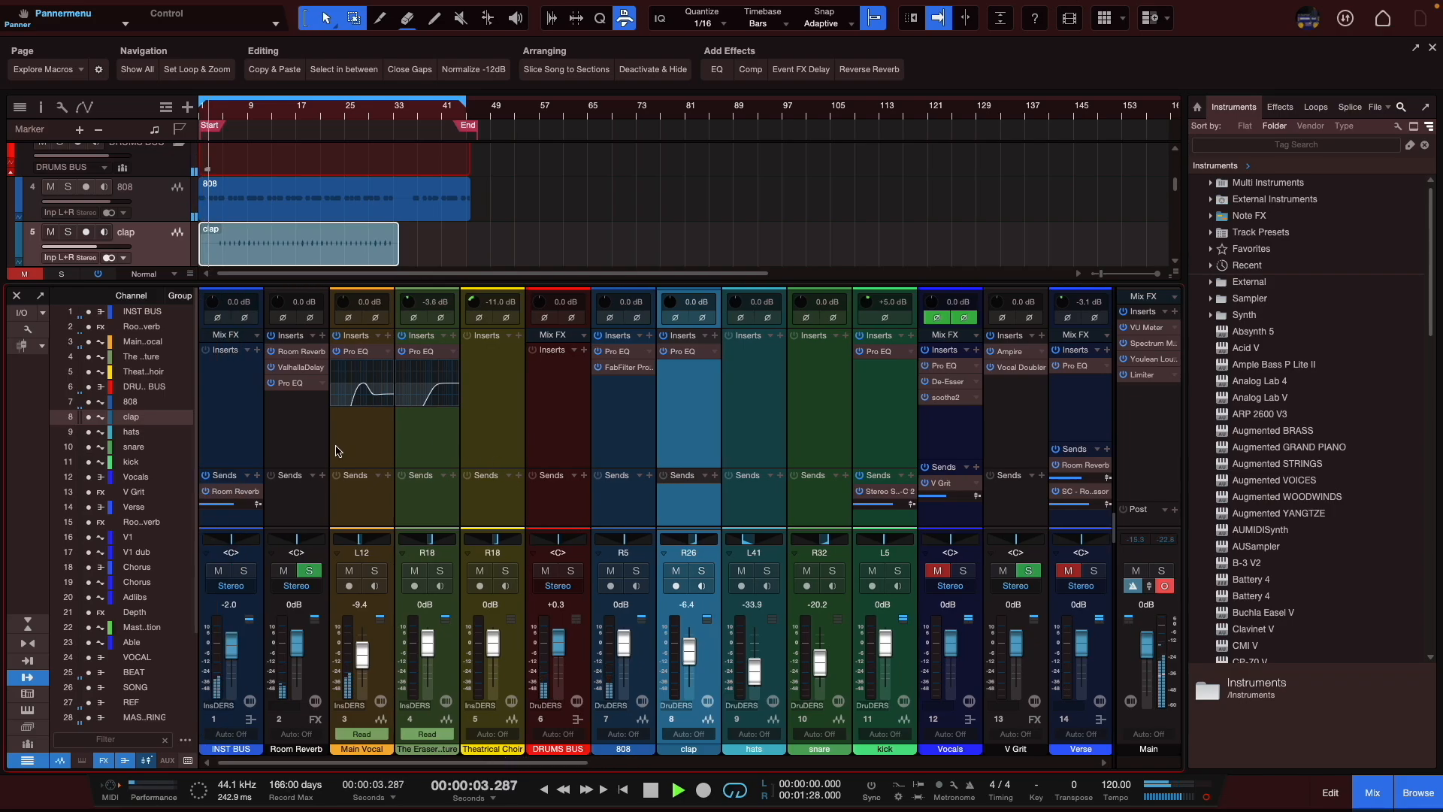
{"action": "left_click_drag", "start_coordinate": [434, 762], "coordinate": [394, 765]}
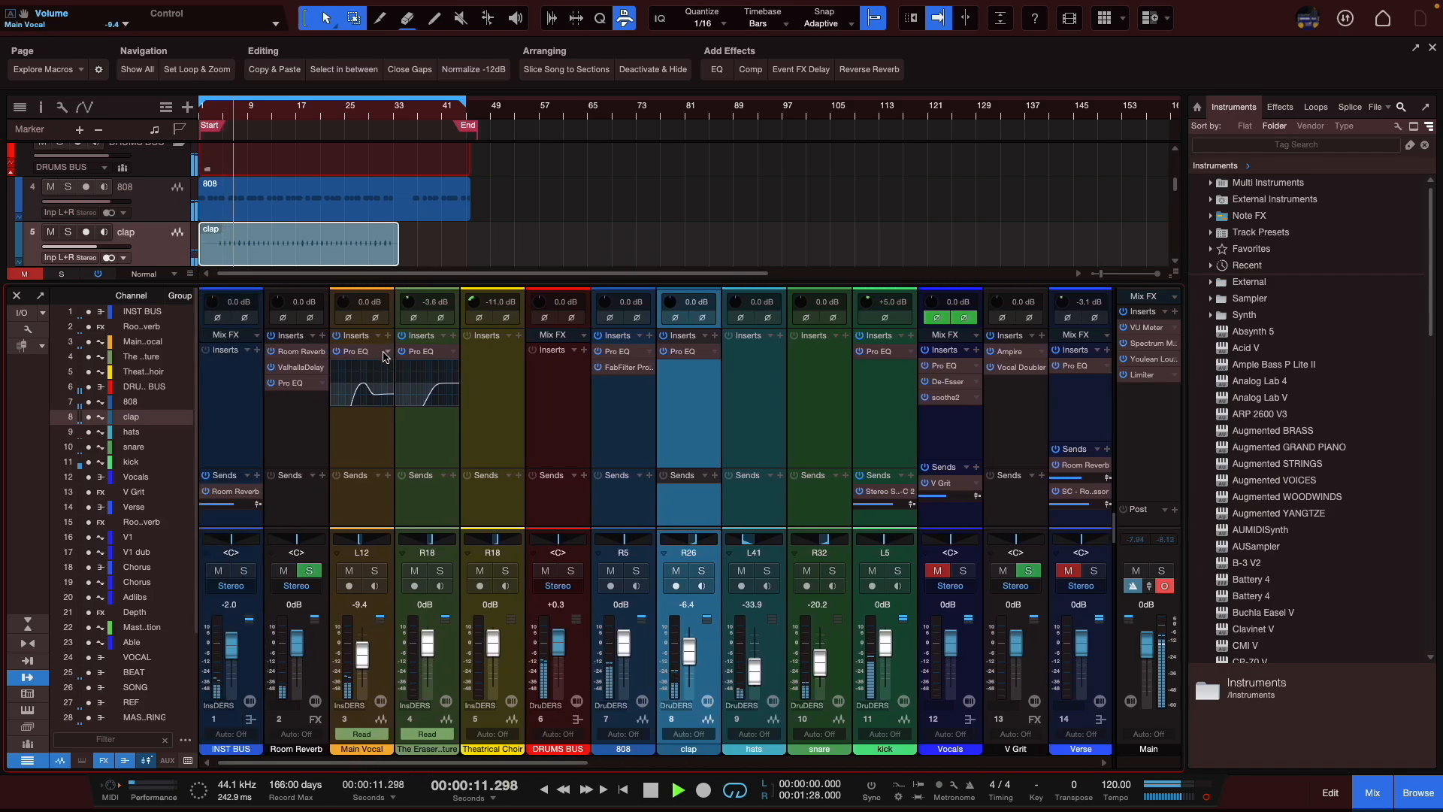
- Add a Multiband Dynamics insert to the Main output channel
{"action": "left_click_drag", "start_coordinate": [403, 761], "coordinate": [434, 761]}
{"action": "left_click", "coordinate": [1175, 312]}
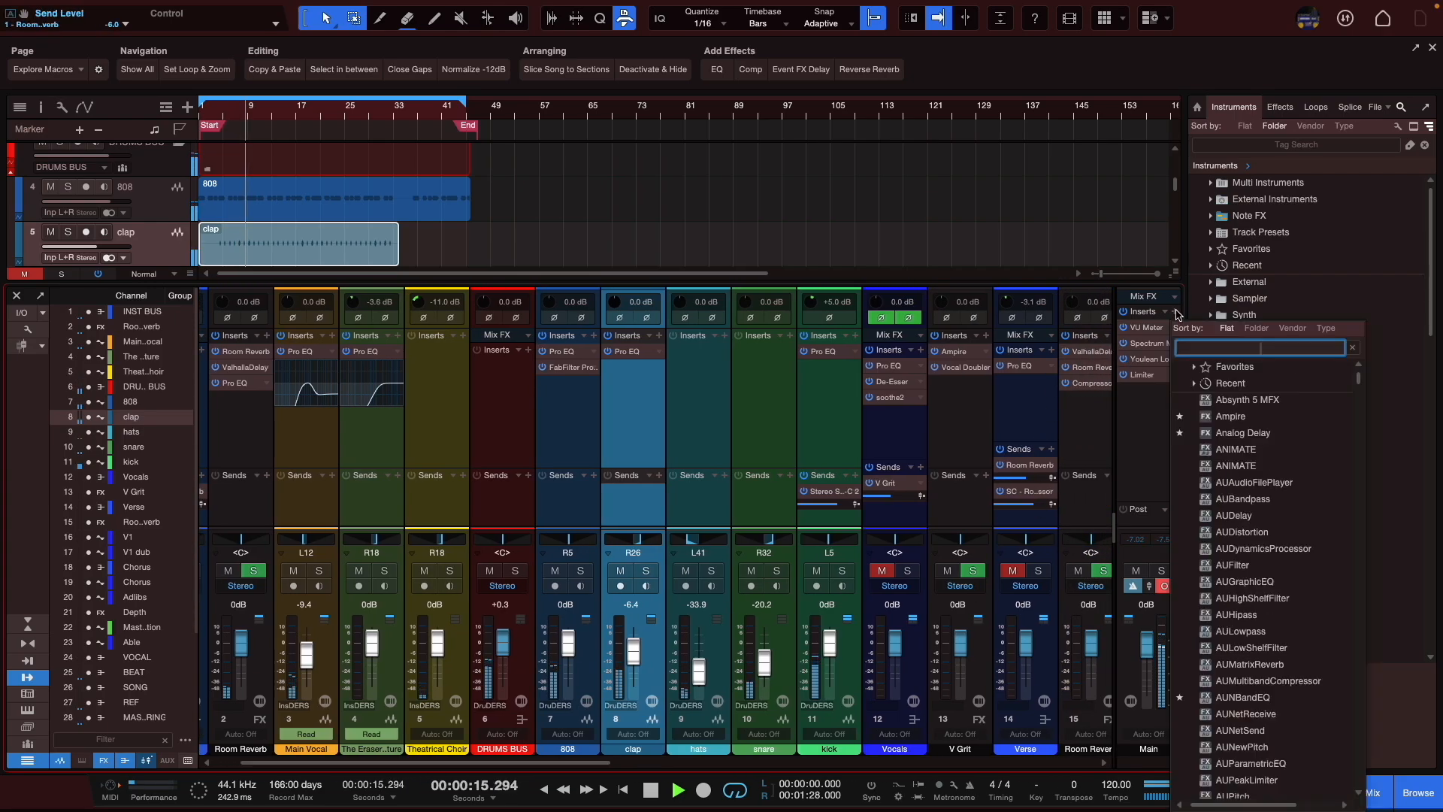
{"action": "type", "text": "multi"}
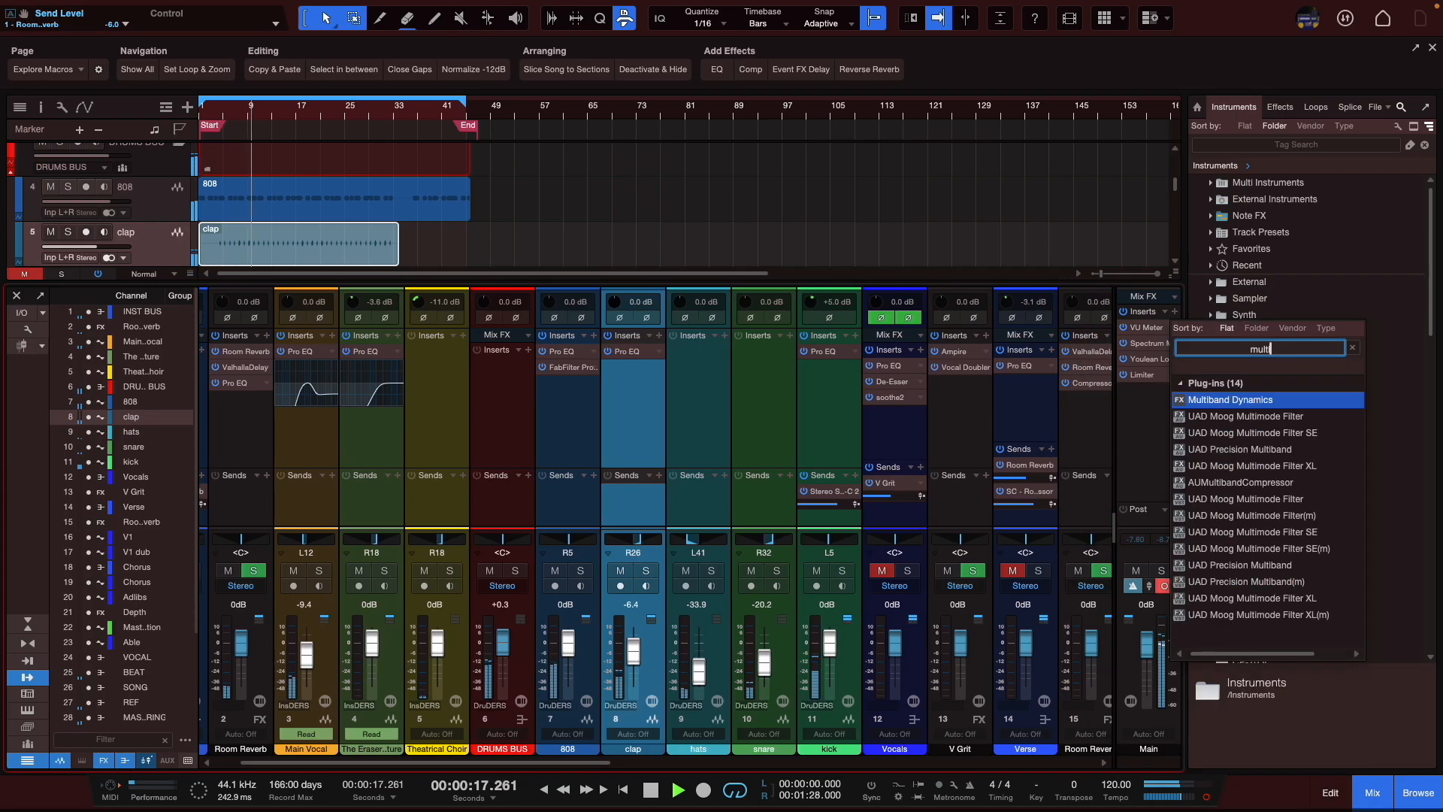
{"action": "left_click", "coordinate": [1216, 402]}
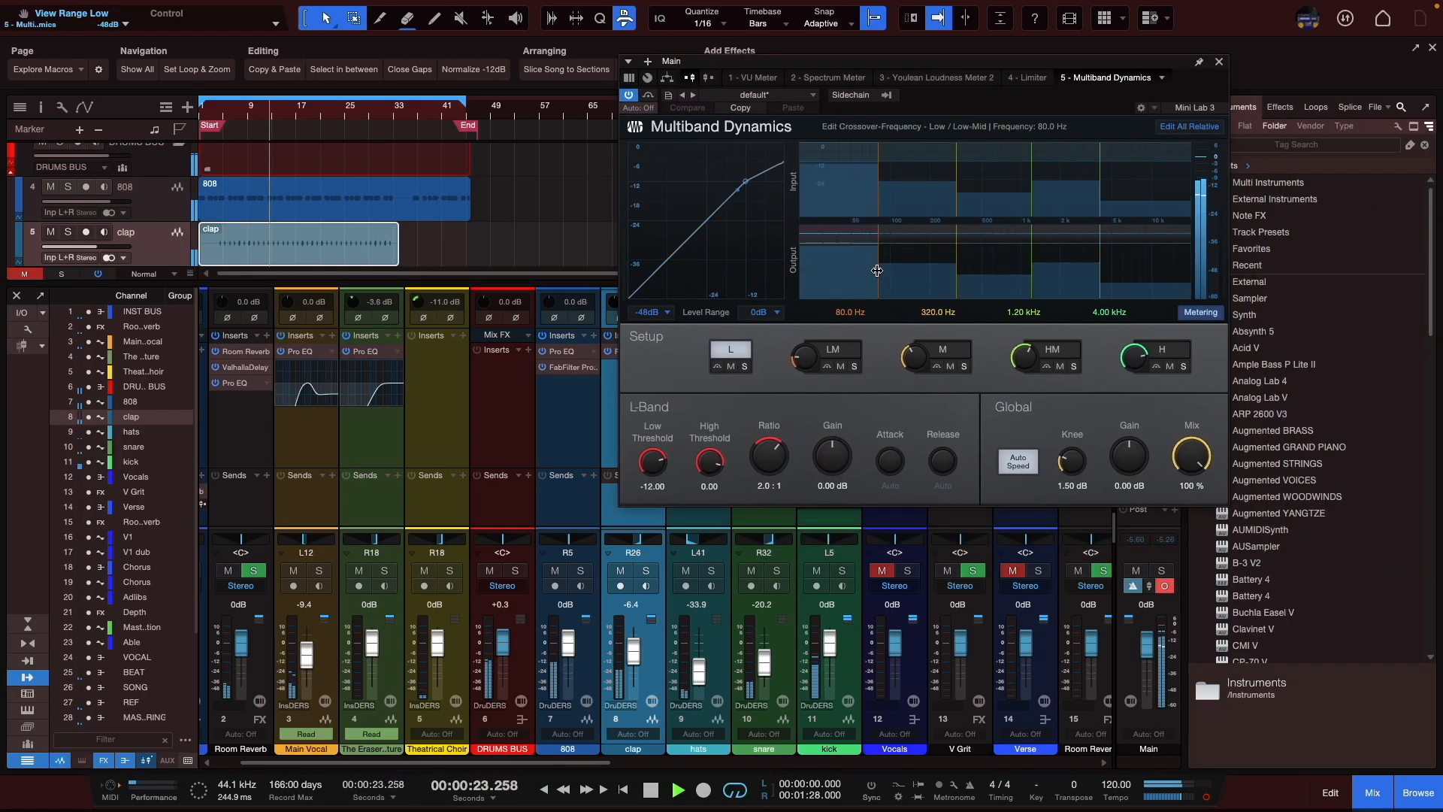
- Raise the Low/Low-Mid crossover to about 193 Hz, mute the L and H bands, and place Multiband Dynamics before the Limiter
{"action": "left_click_drag", "start_coordinate": [879, 268], "coordinate": [928, 268]}
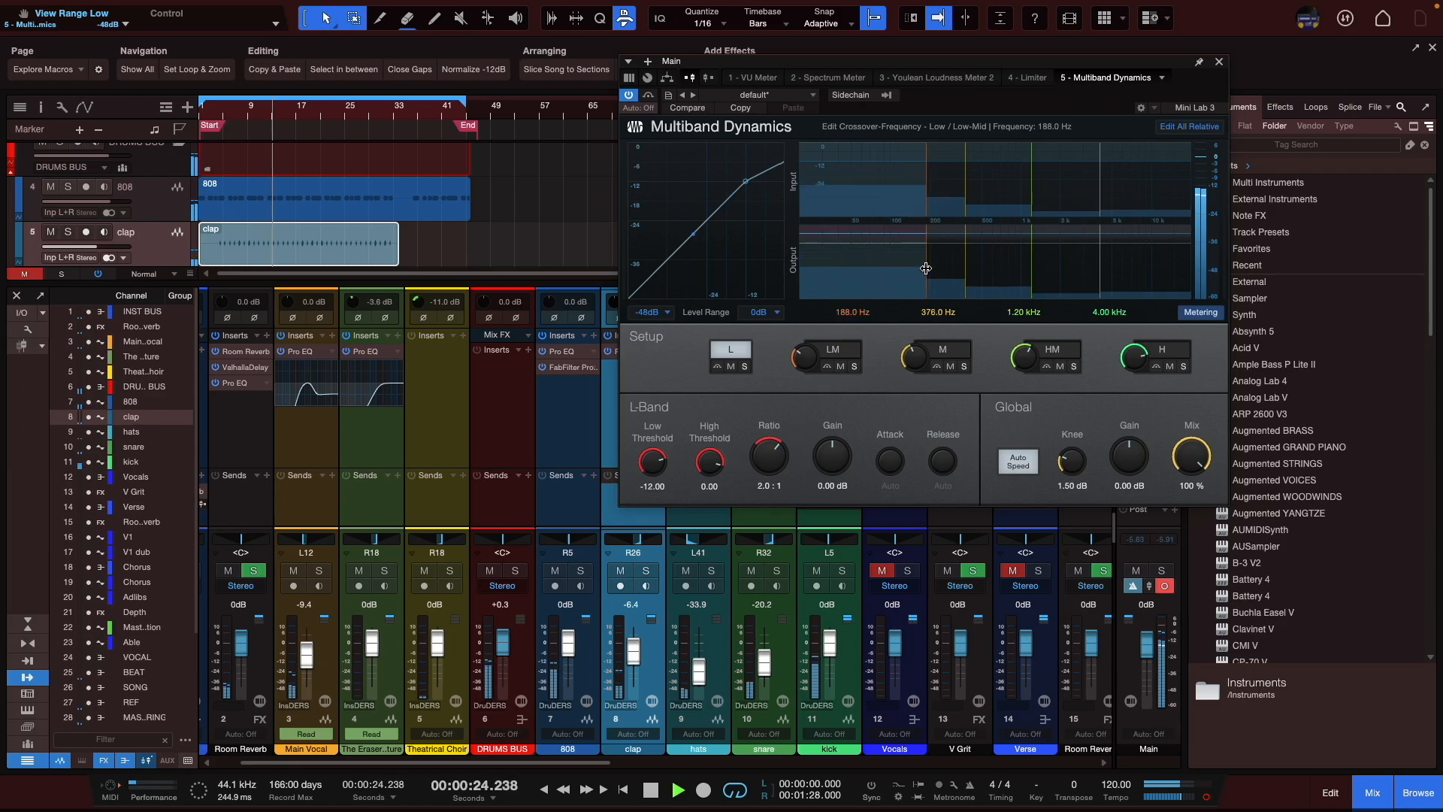
{"action": "left_click", "coordinate": [730, 367]}
{"action": "left_click", "coordinate": [1170, 367]}
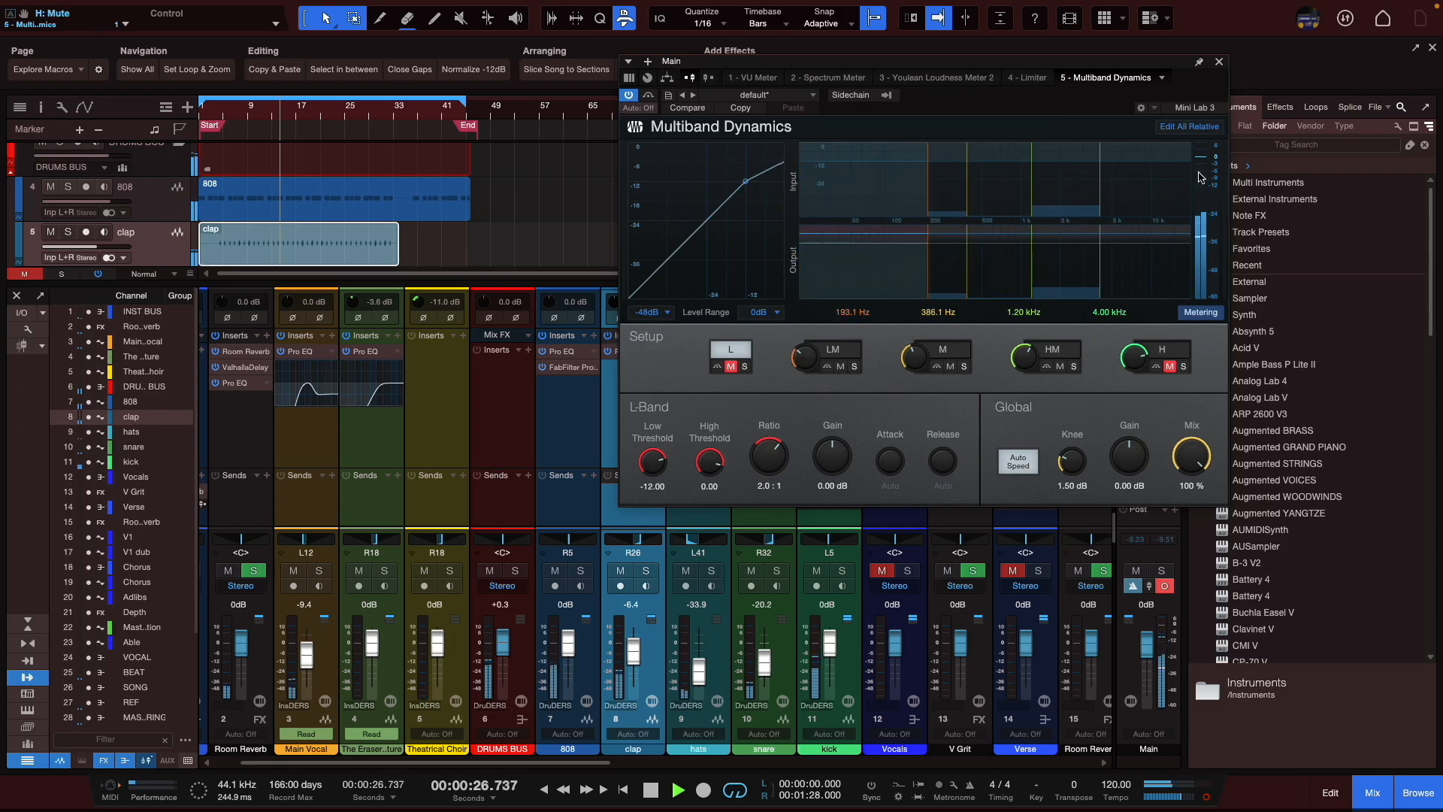
{"action": "left_click", "coordinate": [1218, 61]}
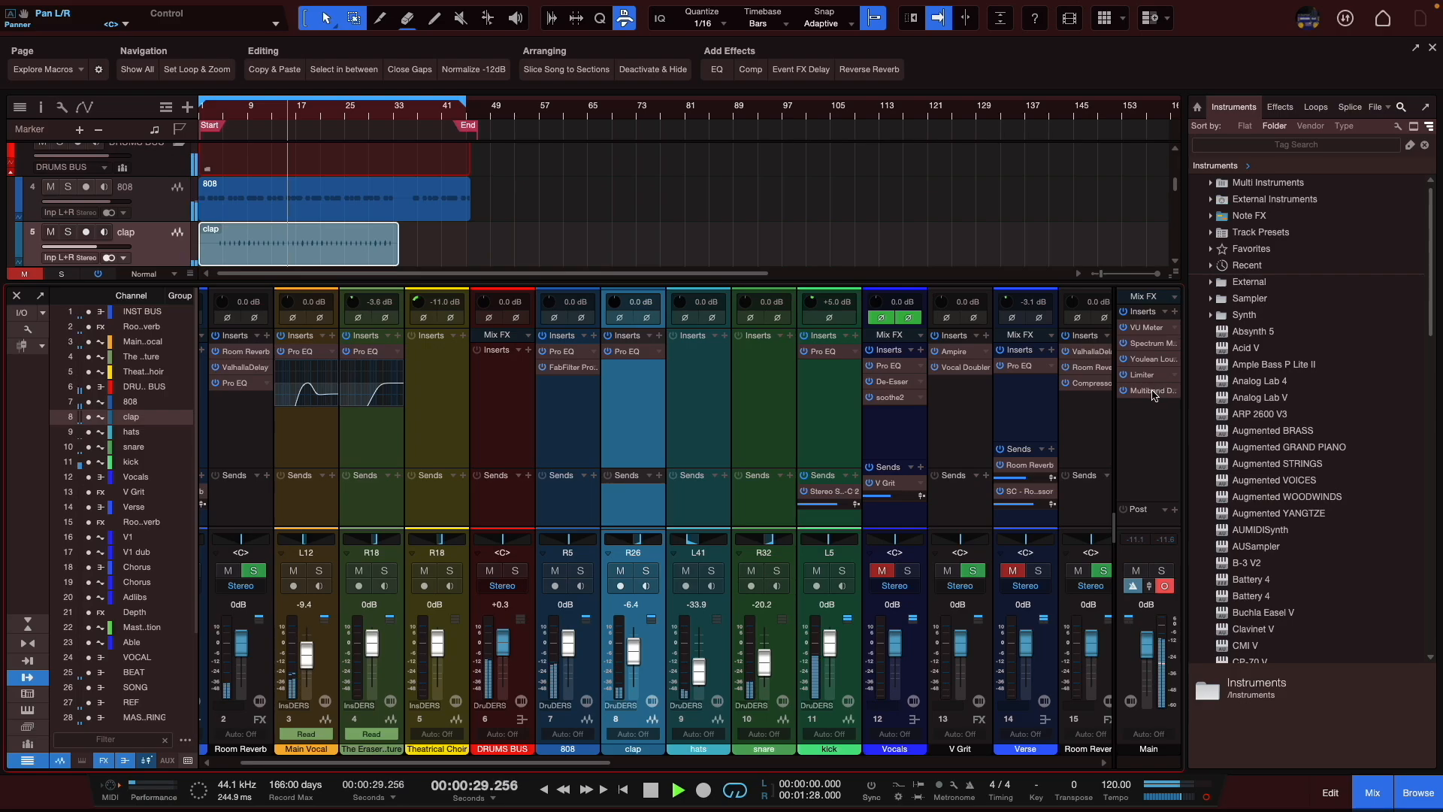
{"action": "left_click_drag", "start_coordinate": [1150, 390], "coordinate": [1150, 380]}
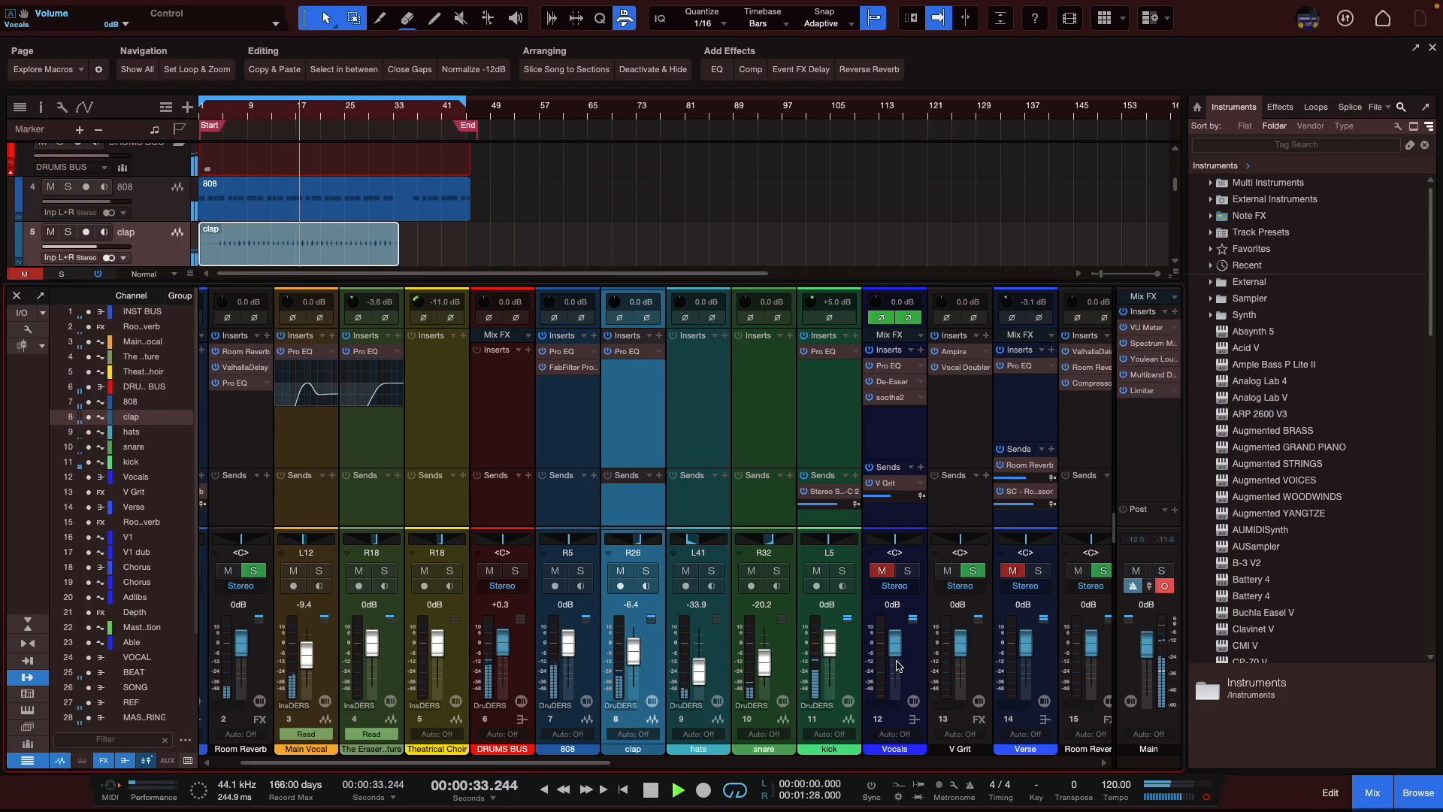
- Adjust Main Vocal's Pro EQ with a low cut around 406 Hz and an HF shelf of about -10.5 dB at 1.62 kHz
{"action": "scroll", "coordinate": [301, 761], "scroll_direction": "left", "scroll_amount": 1}
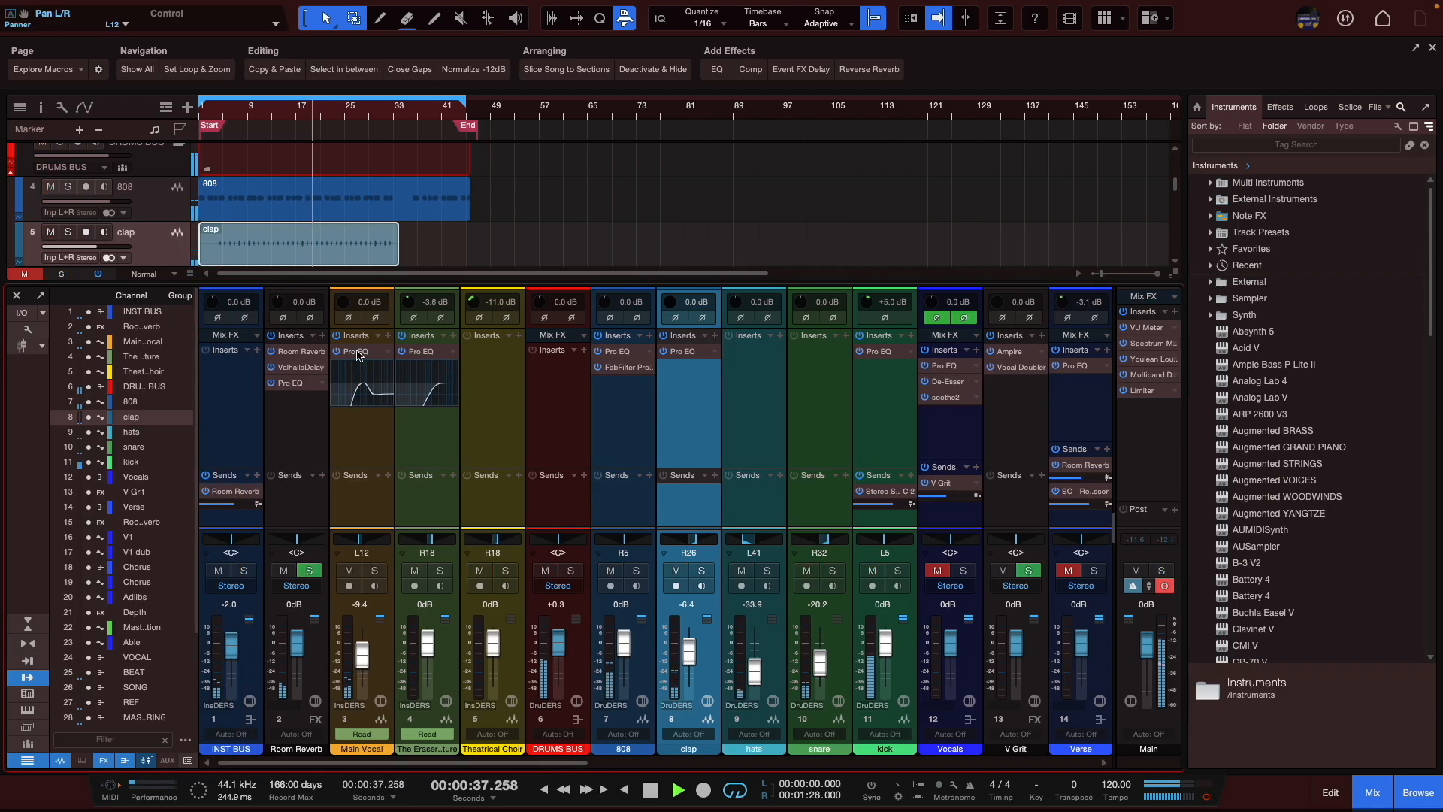
{"action": "left_click_drag", "start_coordinate": [1098, 148], "coordinate": [662, 108]}
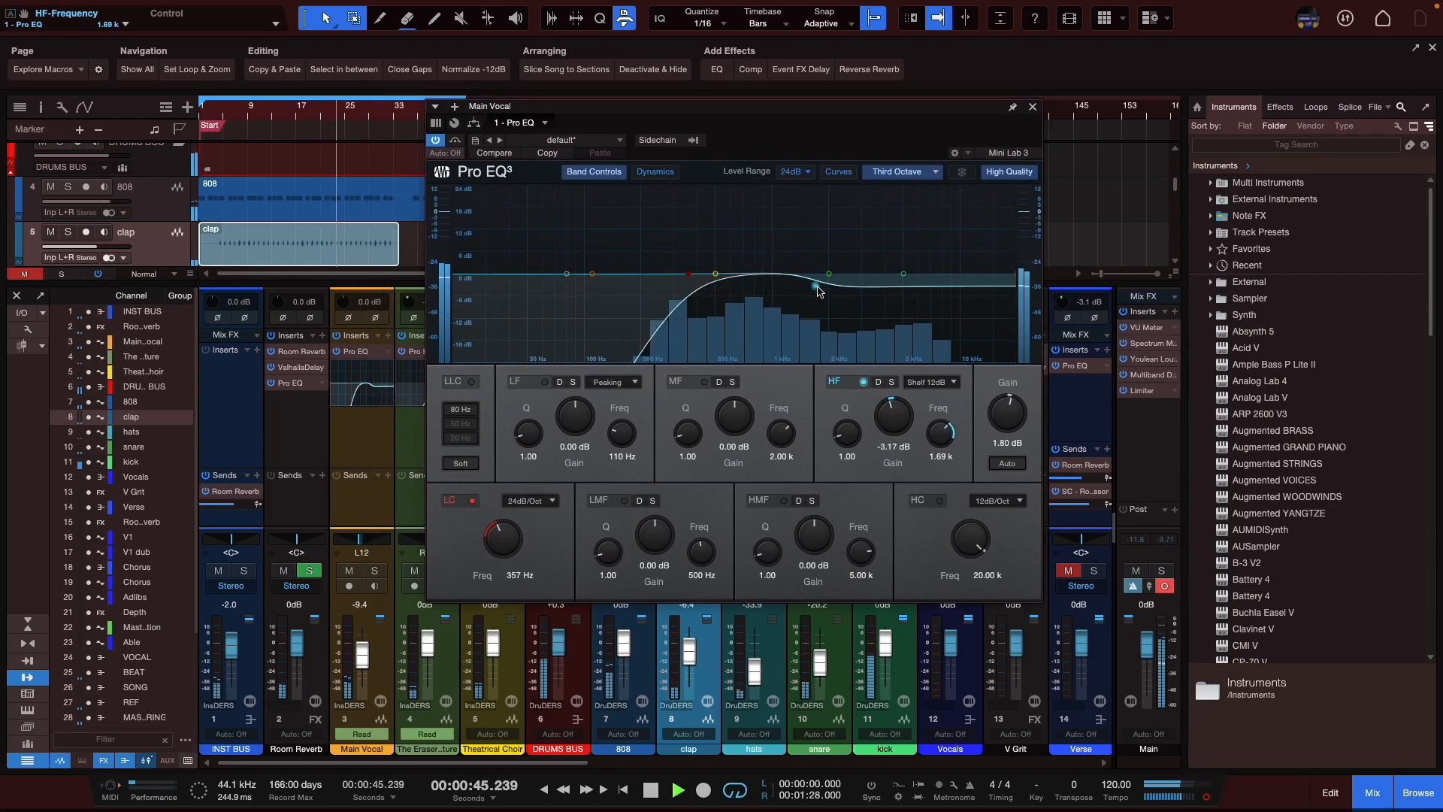
{"action": "left_click_drag", "start_coordinate": [689, 277], "coordinate": [750, 275]}
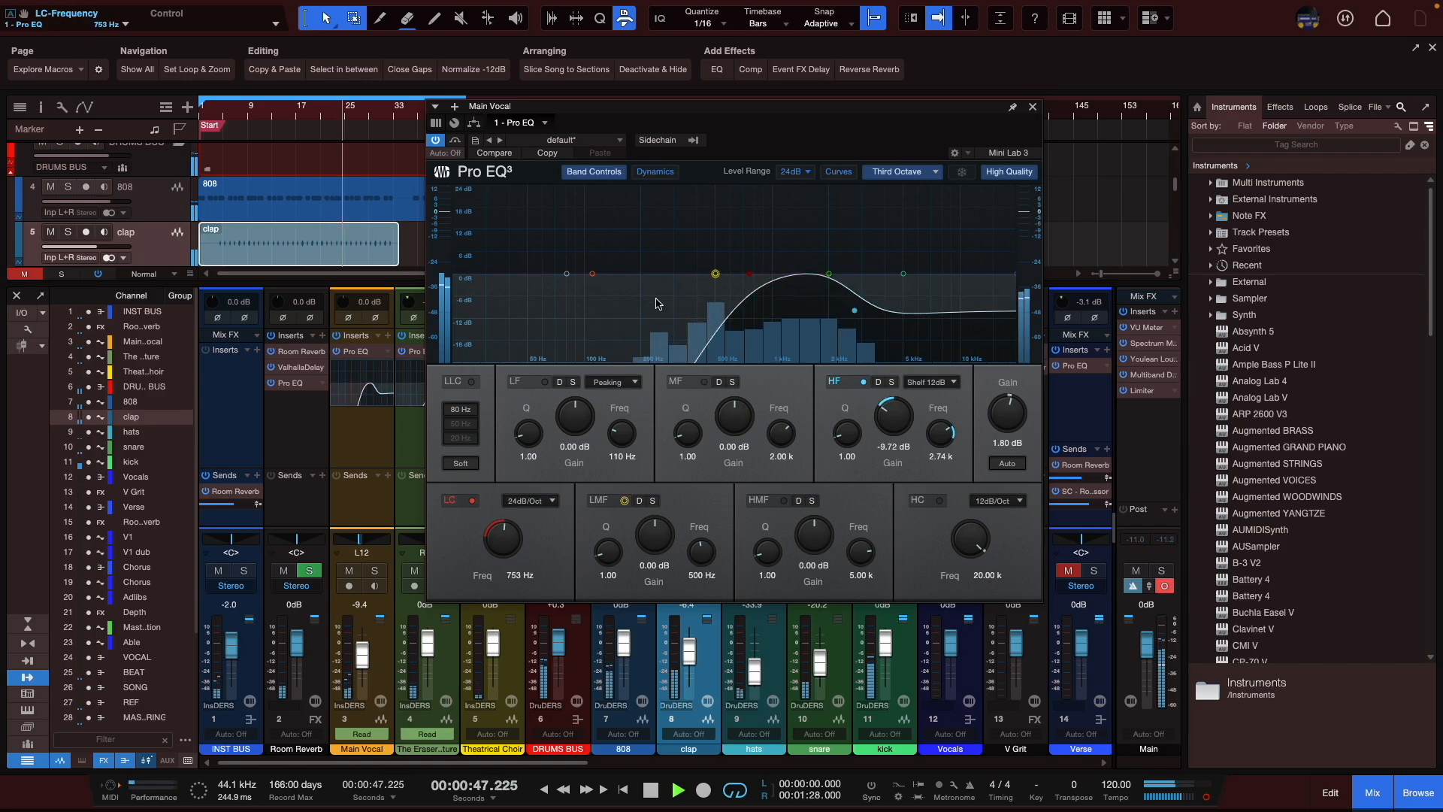
{"action": "left_click_drag", "start_coordinate": [751, 275], "coordinate": [699, 275]}
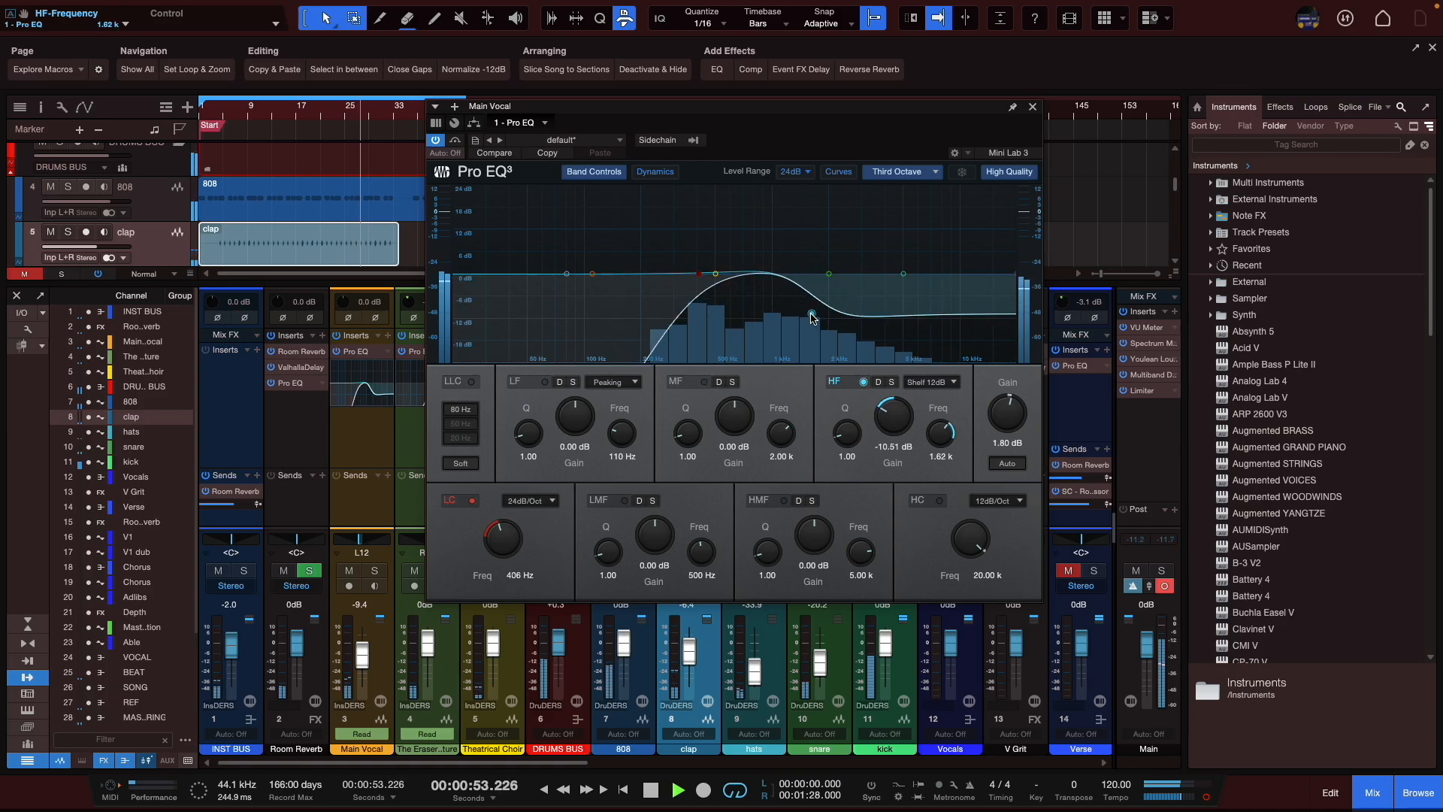
{"action": "left_click", "coordinate": [1034, 109]}
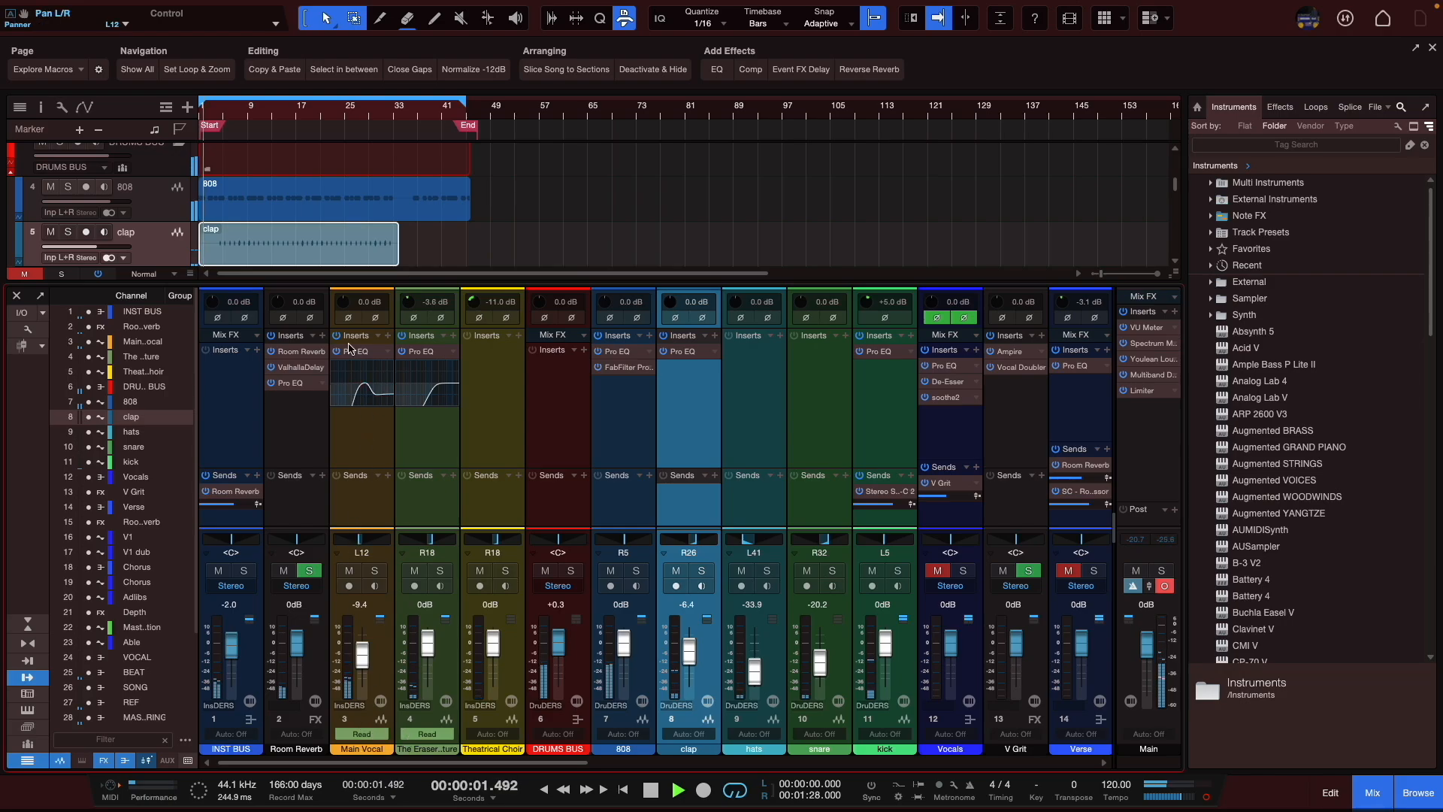
- Lower the Main Vocal channel's input gain to -4.3 dB and audition progressively later sections of the song
{"action": "left_click_drag", "start_coordinate": [344, 304], "coordinate": [344, 310]}
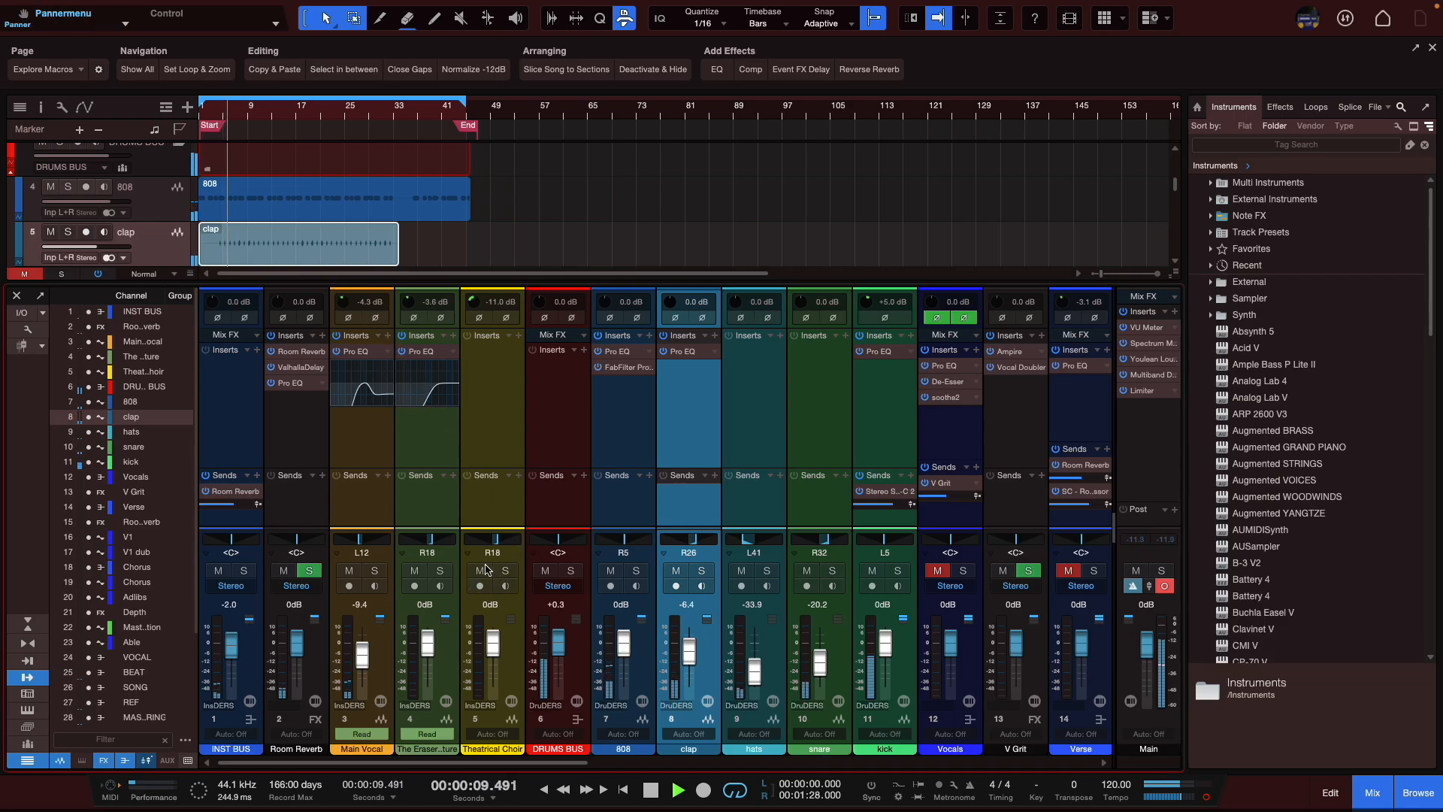
{"action": "left_click", "coordinate": [252, 119]}
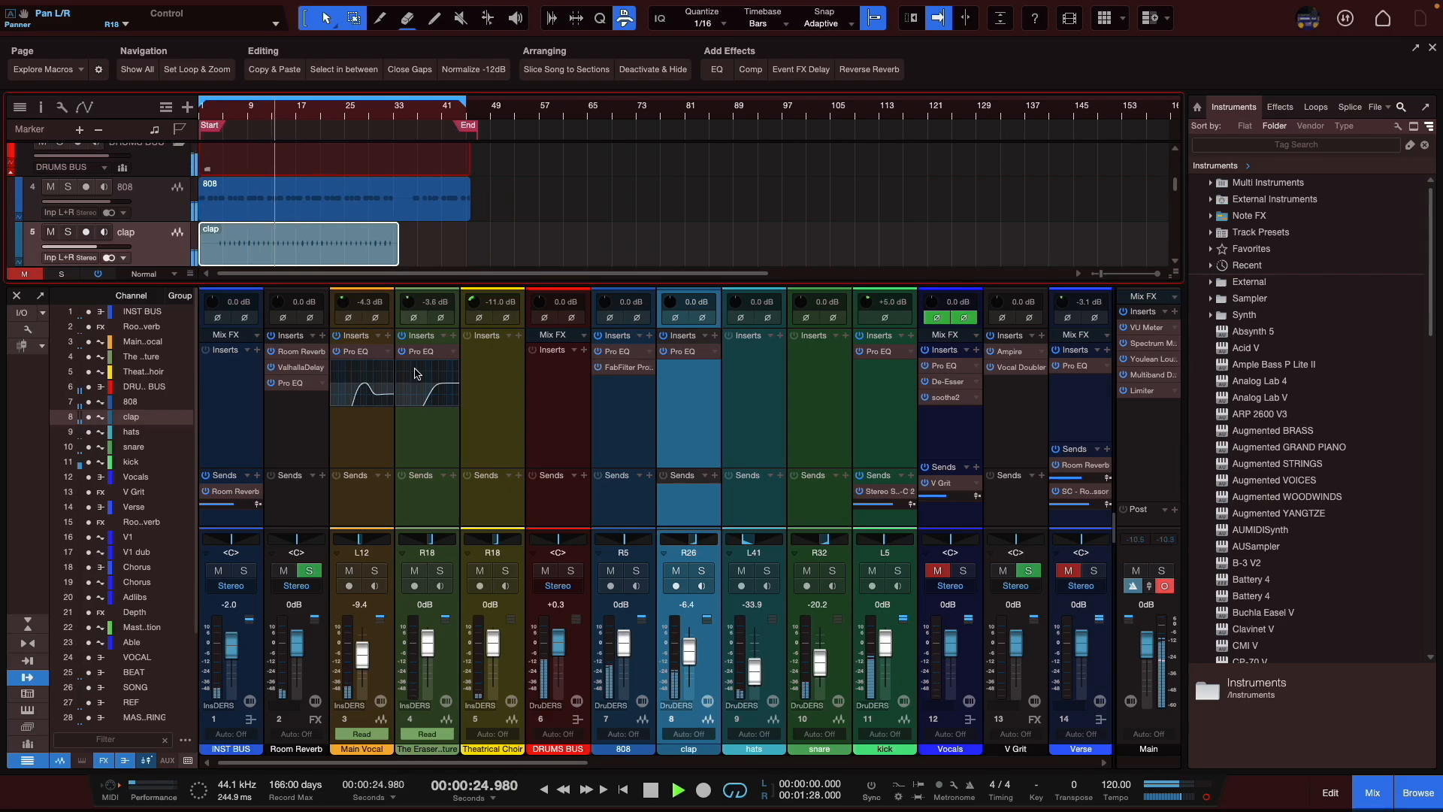
{"action": "left_click", "coordinate": [303, 118]}
{"action": "left_click", "coordinate": [324, 117]}
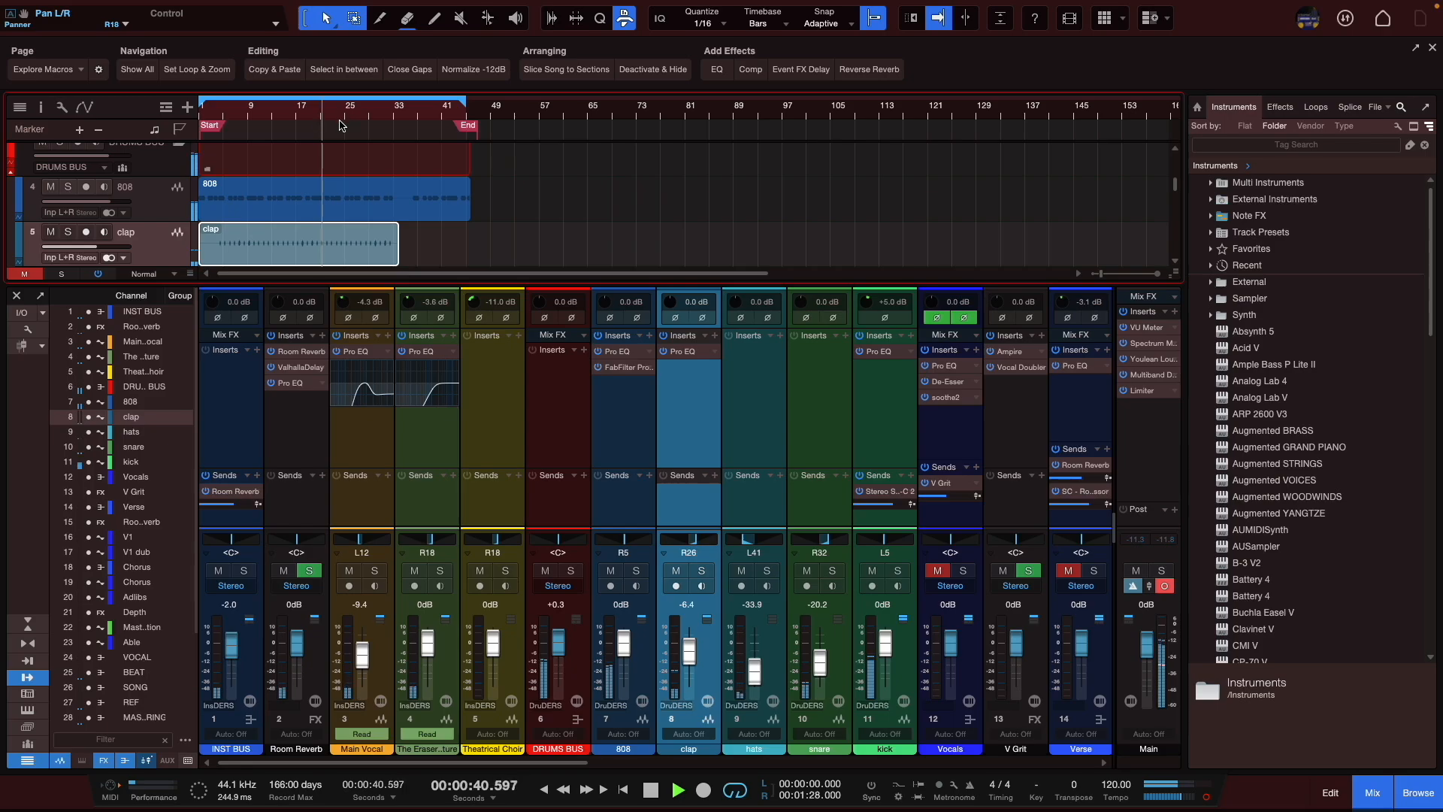
- Set the low cut on The Eraser Texture's Pro EQ to about 2.64 kHz during playback
{"action": "left_click", "coordinate": [297, 113]}
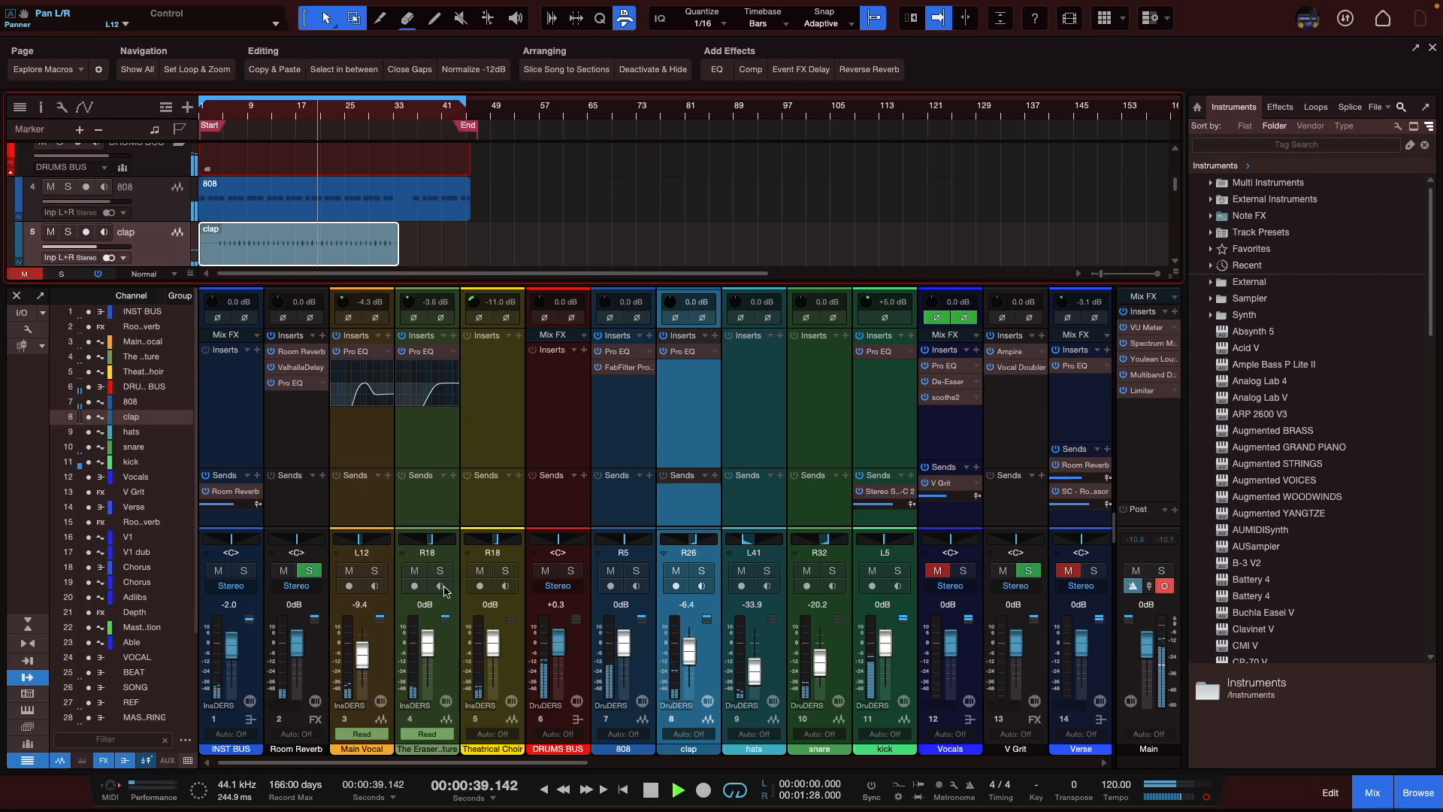
{"action": "left_click", "coordinate": [423, 360]}
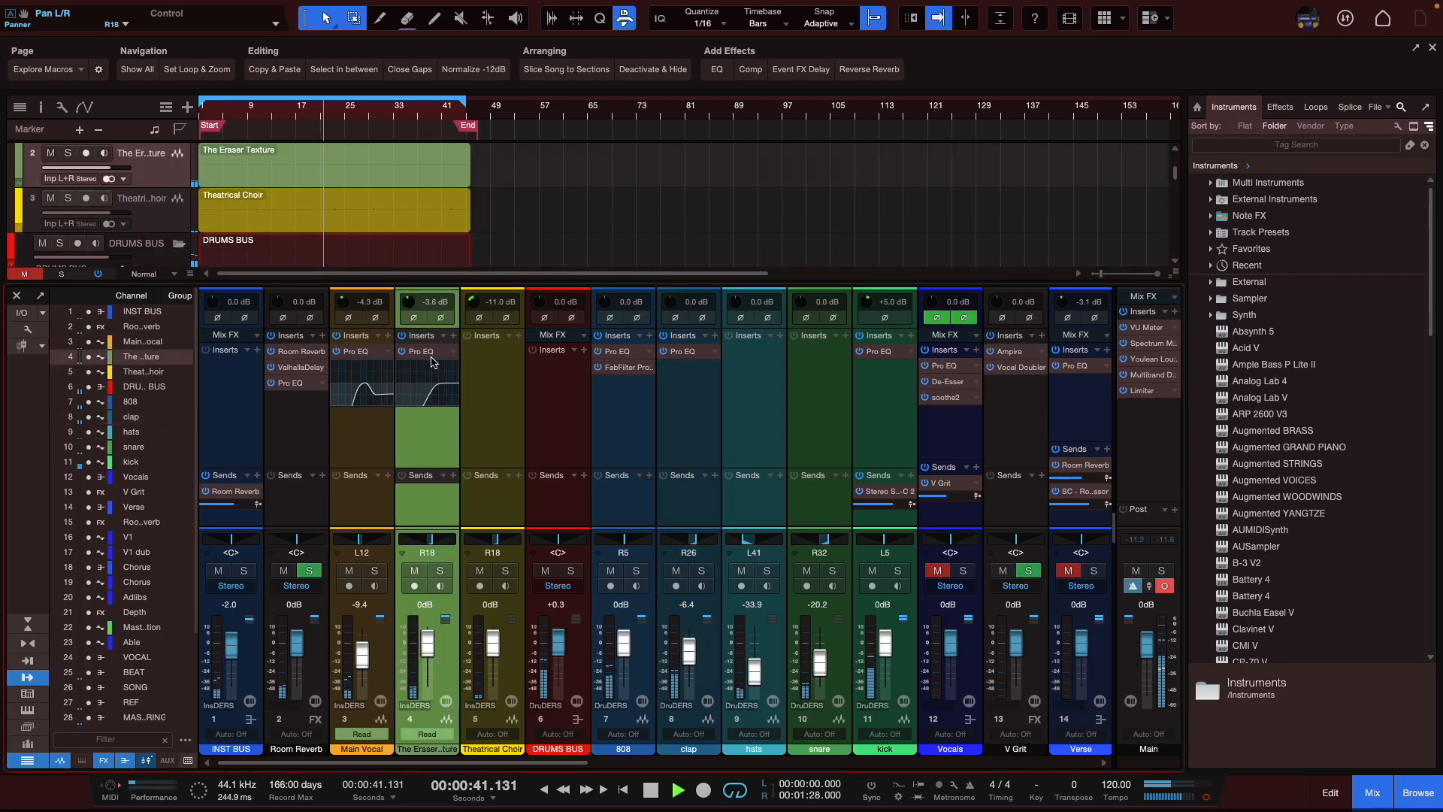
{"action": "left_click", "coordinate": [436, 352]}
{"action": "mouse_move", "coordinate": [560, 226]}
{"action": "left_mouse_down"}
{"action": "mouse_move", "coordinate": [623, 233]}
{"action": "mouse_move", "coordinate": [607, 233]}
{"action": "left_mouse_up"}
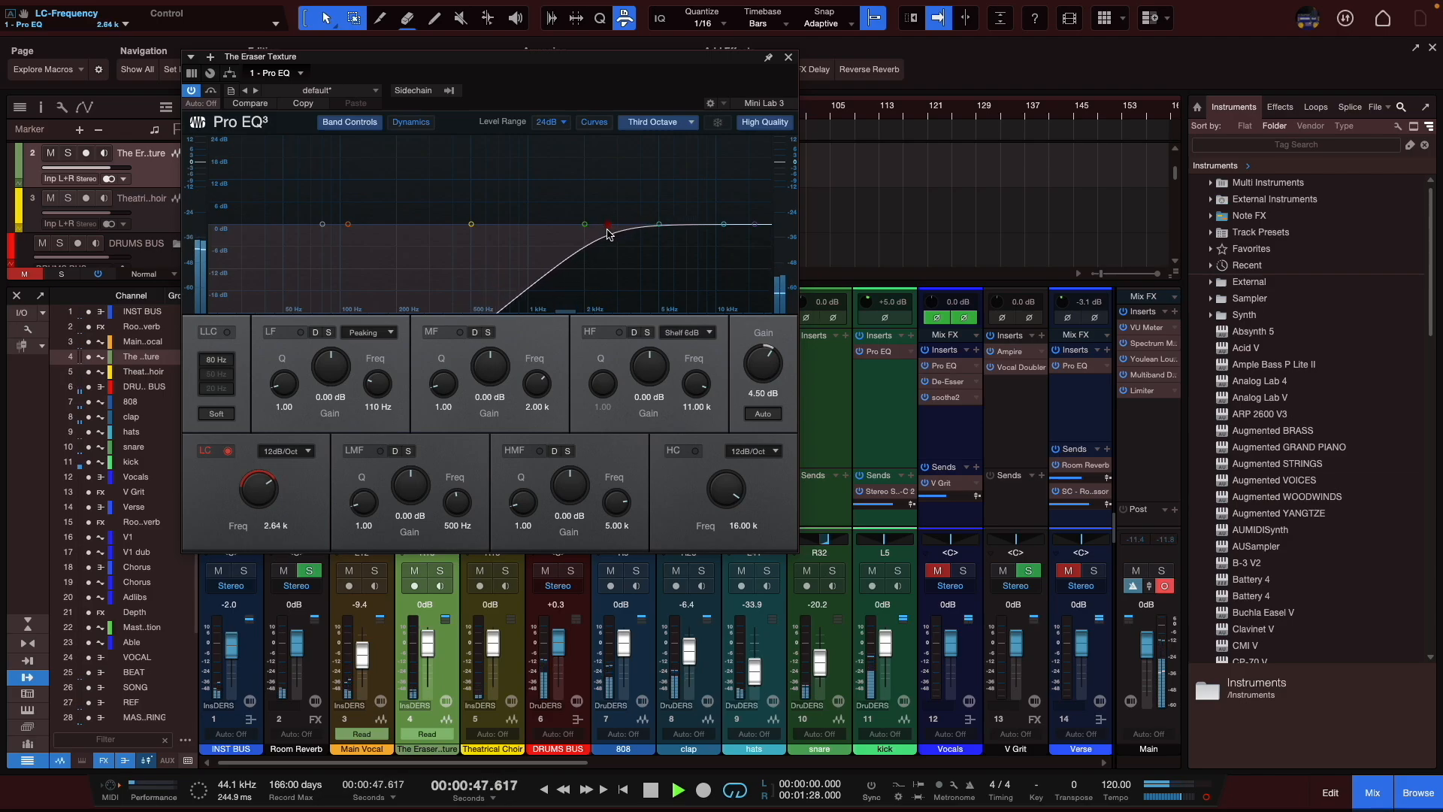
{"action": "left_click", "coordinate": [787, 60]}
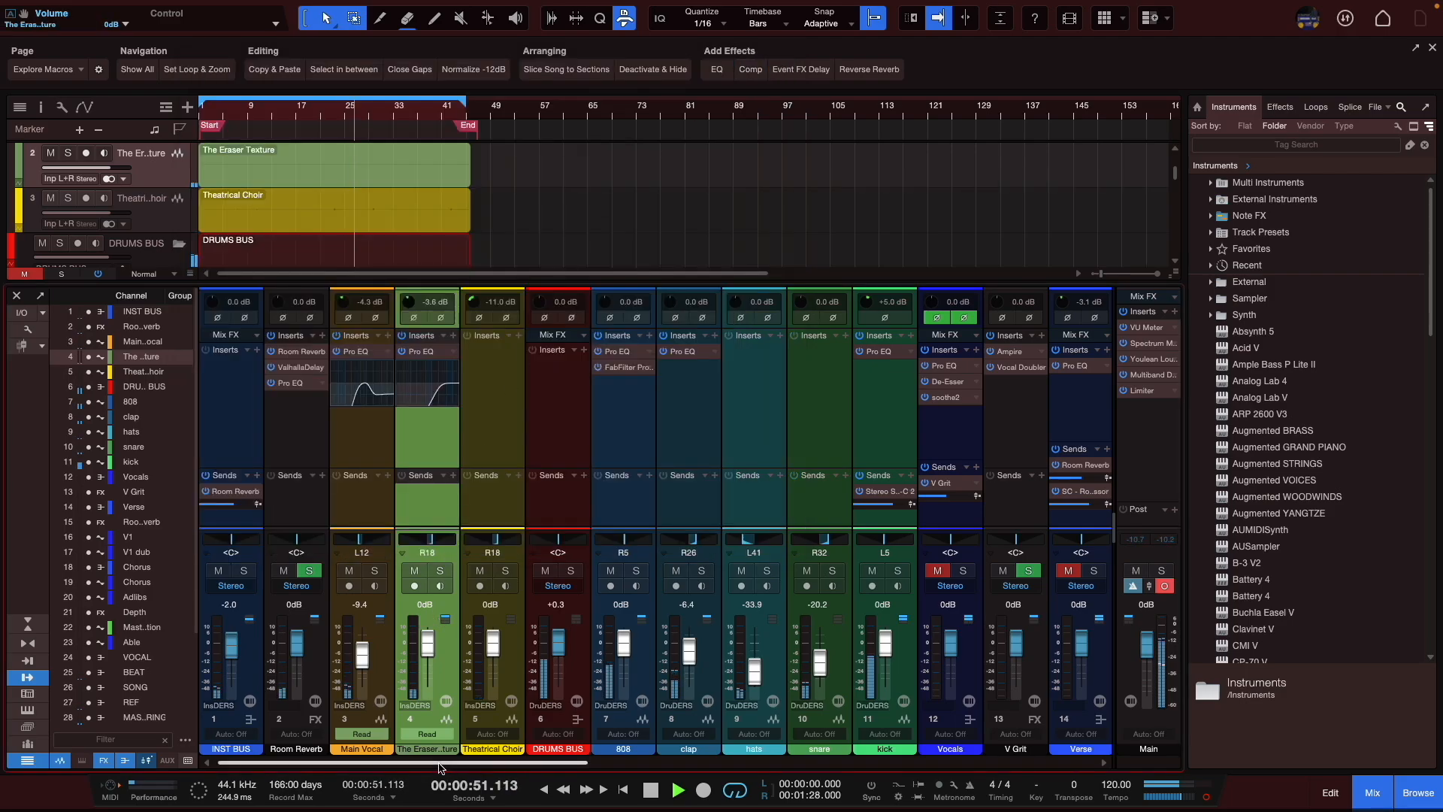
- Add a Pro EQ to Theatrical Choir with a 12 dB HF shelf of -11.5 dB at about 760 Hz
{"action": "left_click", "coordinate": [519, 336]}
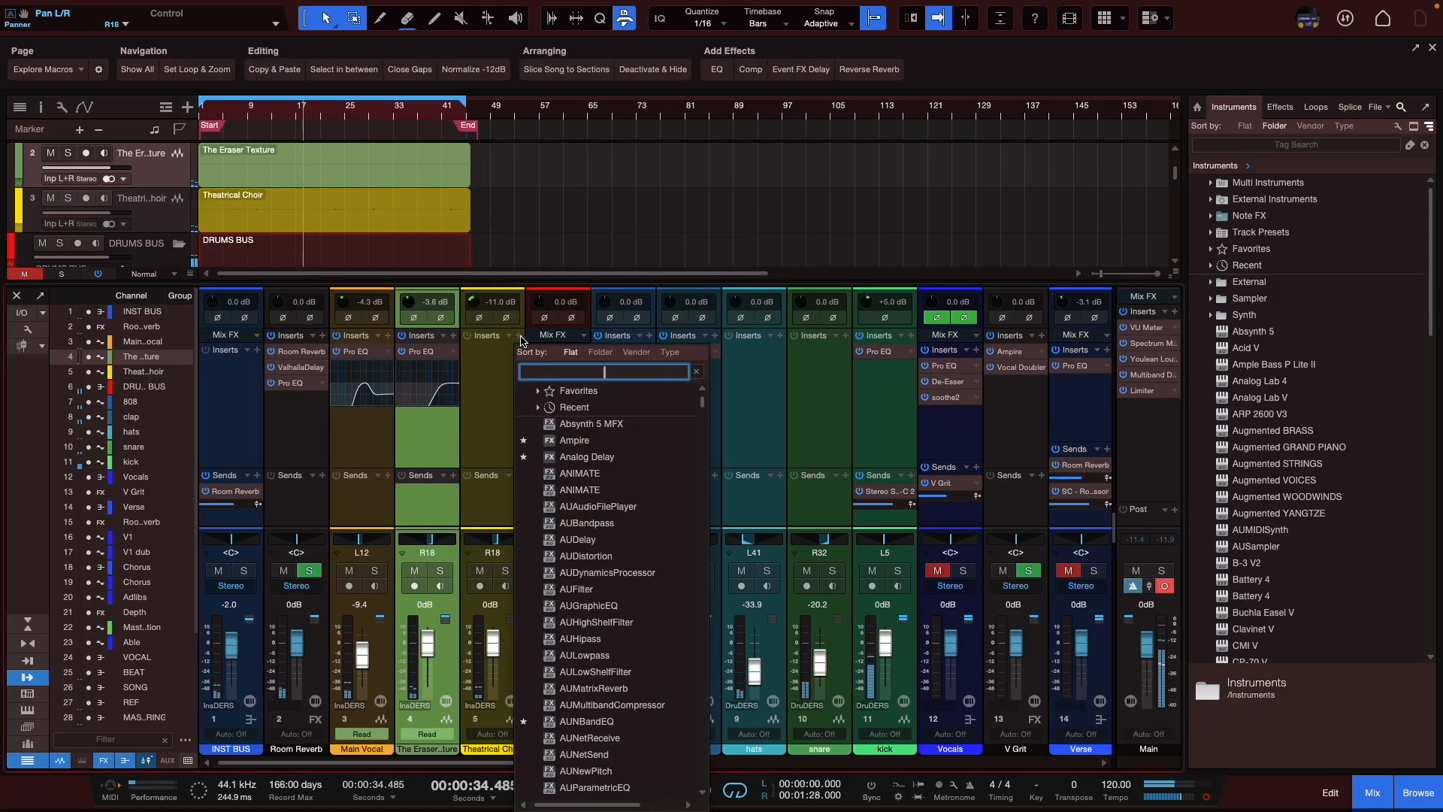
{"action": "type", "text": "eq"}
{"action": "double_click", "coordinate": [554, 455]}
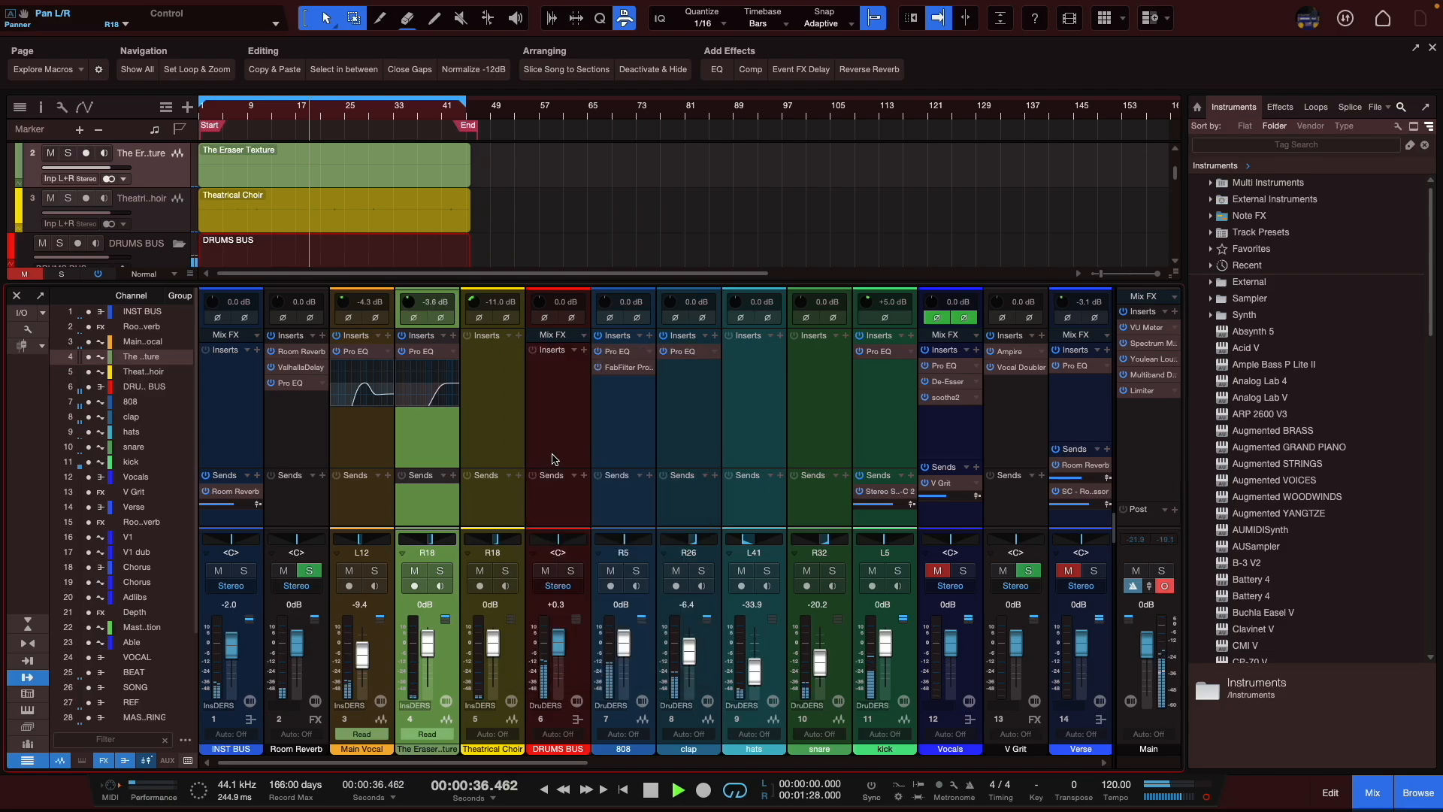
{"action": "left_click_drag", "start_coordinate": [722, 230], "coordinate": [643, 252]}
{"action": "left_click", "coordinate": [687, 332]}
{"action": "left_click", "coordinate": [711, 384]}
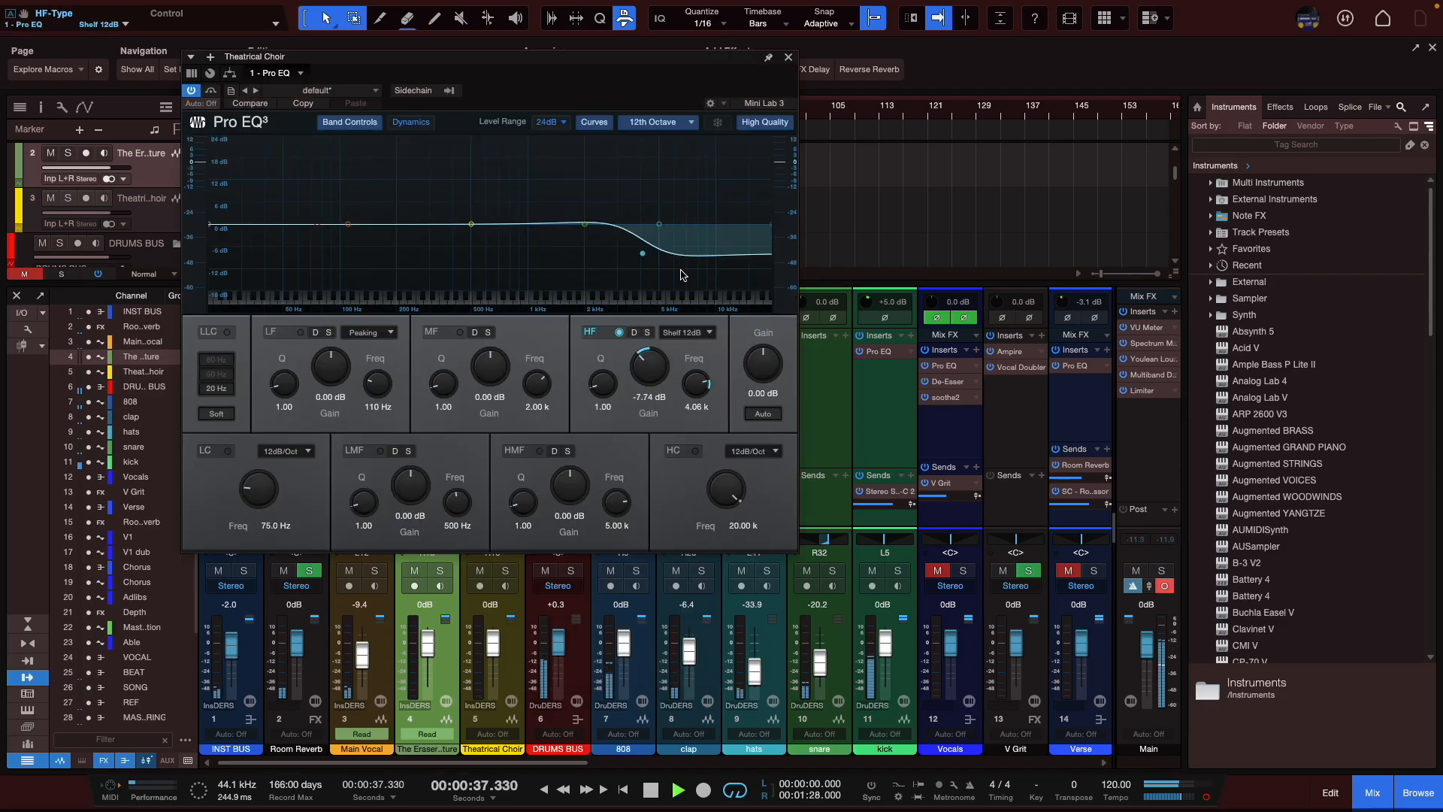
{"action": "left_click_drag", "start_coordinate": [643, 256], "coordinate": [506, 271]}
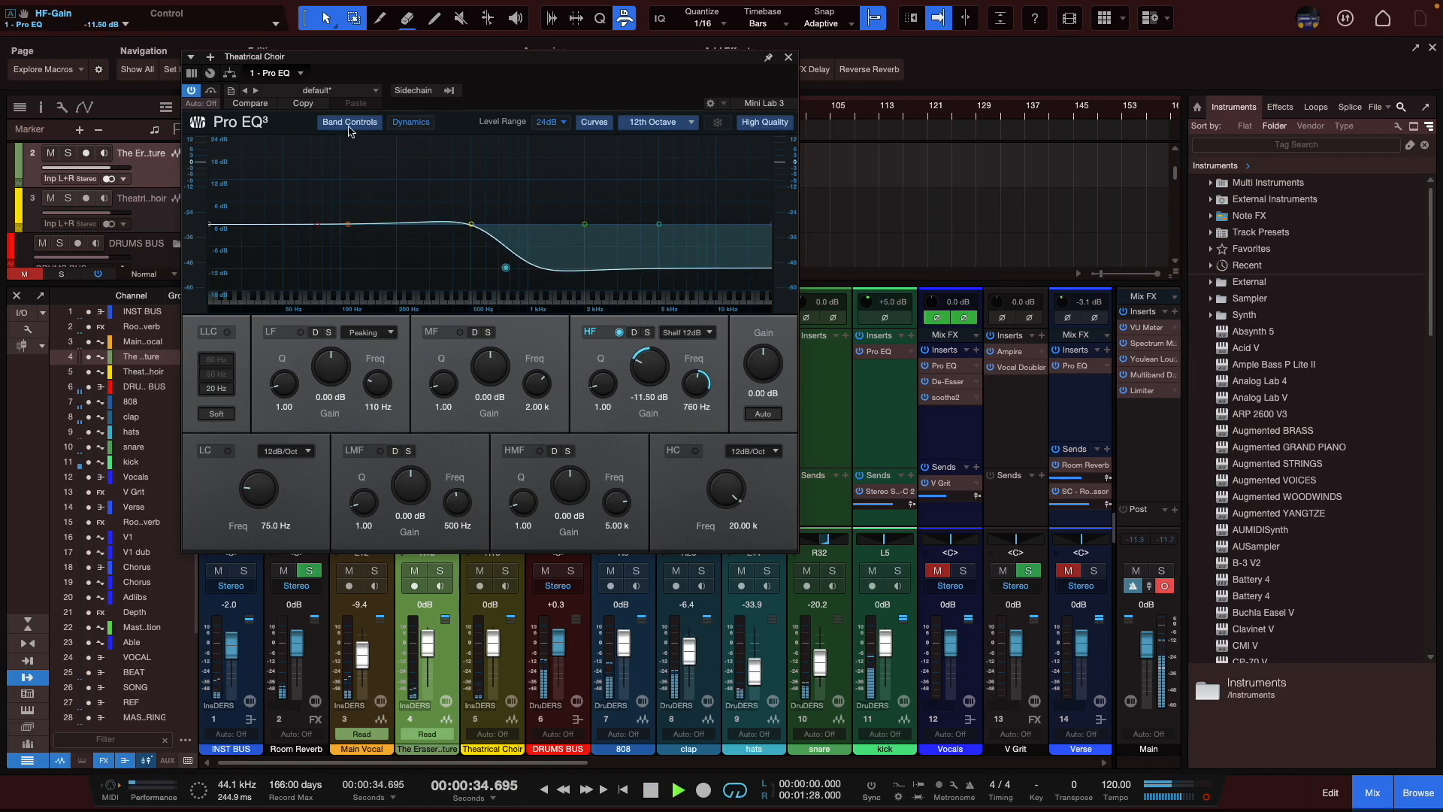
- Add a low cut at about 289 Hz to Theatrical Choir's Pro EQ and lower its output gain to -5.40 dB
{"action": "left_click_drag", "start_coordinate": [411, 56], "coordinate": [402, 99]}
{"action": "left_click_drag", "start_coordinate": [328, 242], "coordinate": [451, 257]}
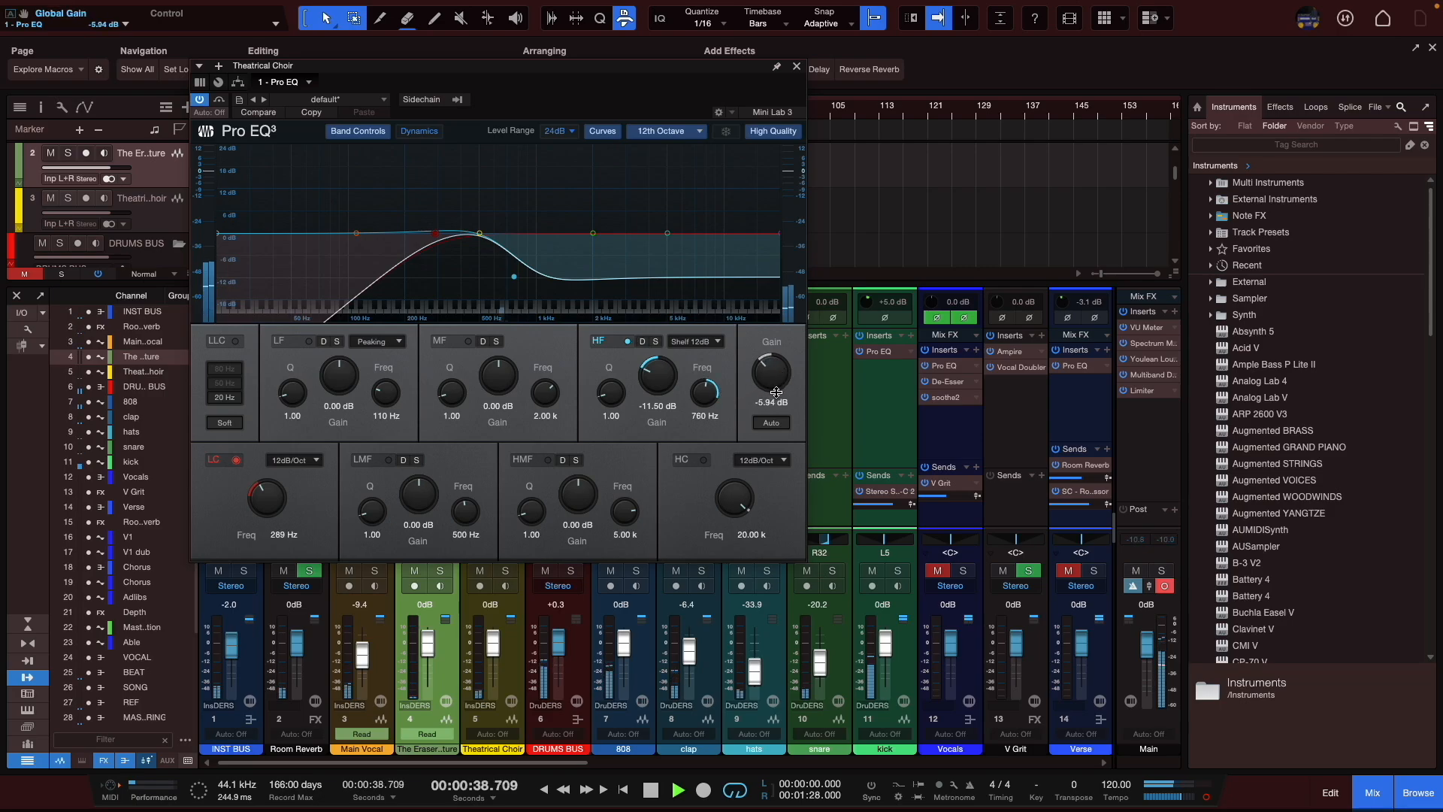
{"action": "left_click_drag", "start_coordinate": [776, 390], "coordinate": [776, 386]}
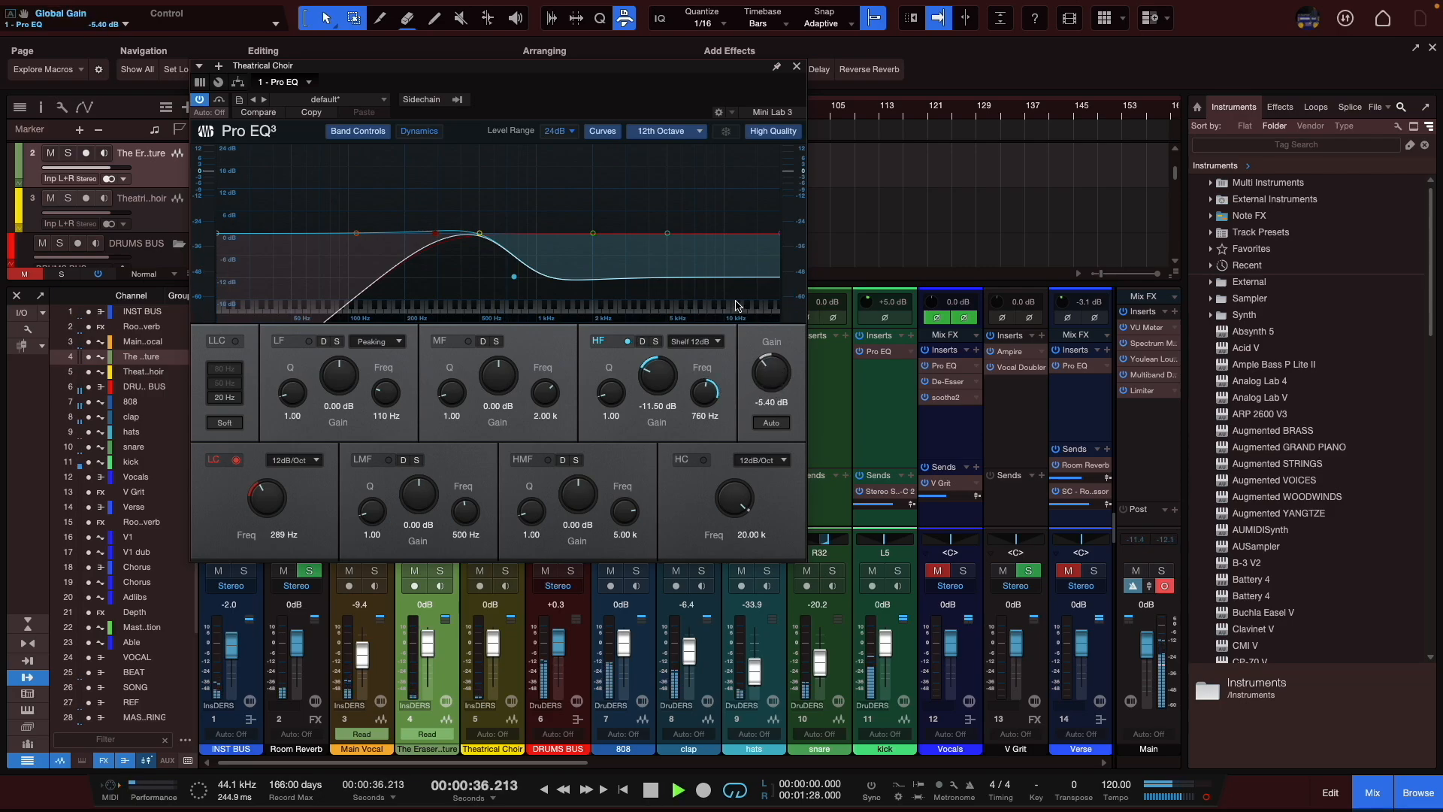
{"action": "left_click", "coordinate": [798, 66]}
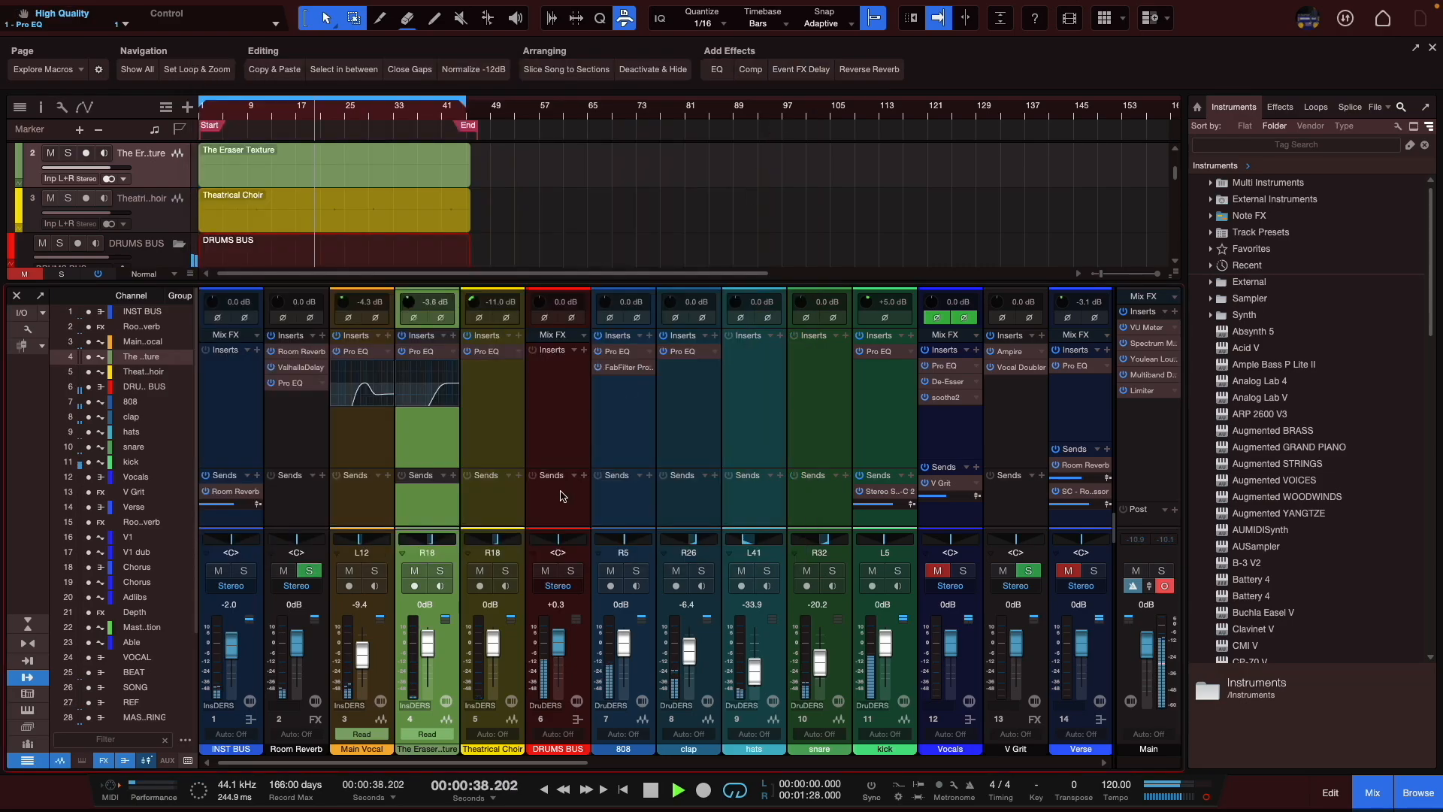
- Raise the Theatrical Choir channel's input gain to -9.8 dB
{"action": "key", "text": "space"}
{"action": "key", "text": "space"}
{"action": "left_click_drag", "start_coordinate": [474, 303], "coordinate": [474, 302]}
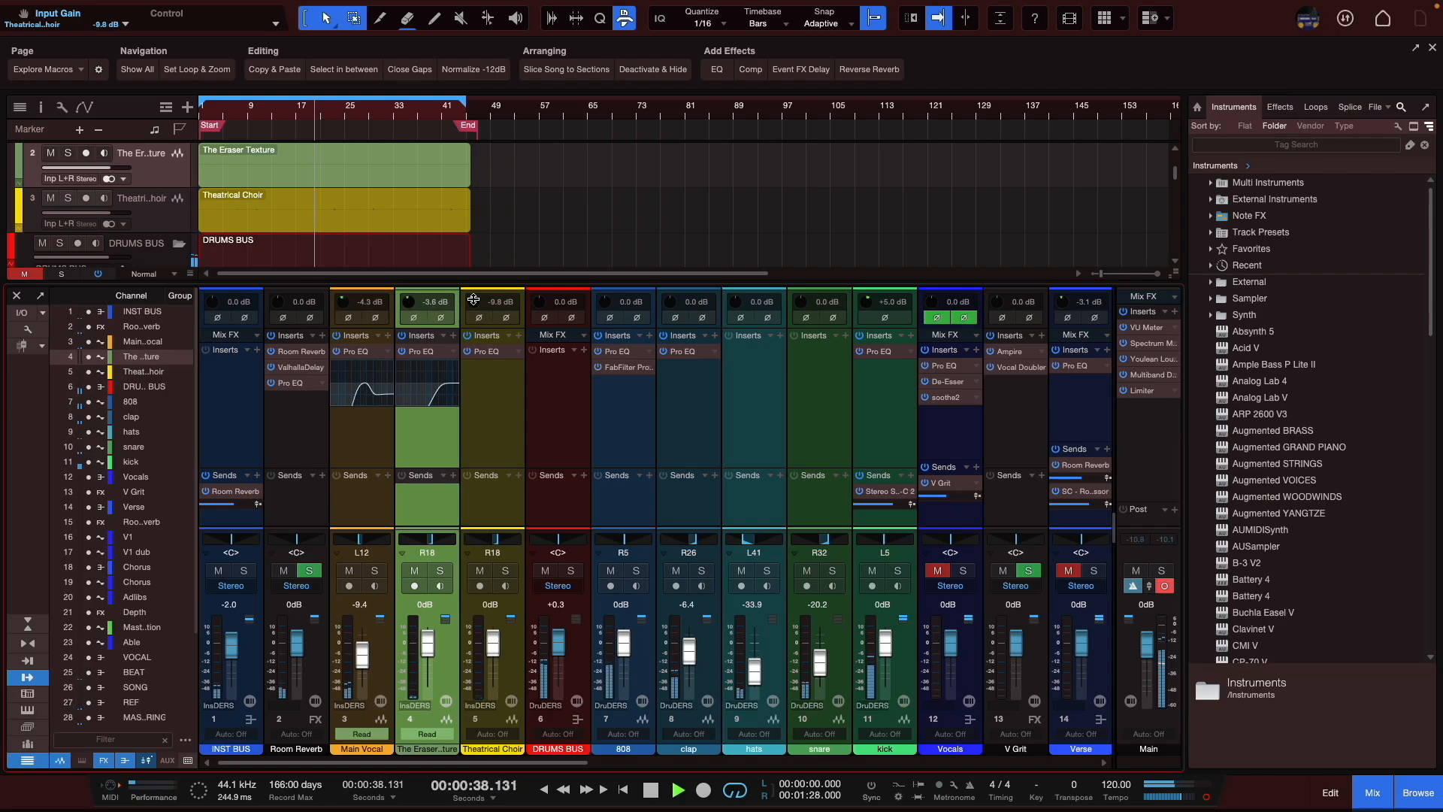
- Move the kick channel next to the 808 channel in the mixer and restart playback
{"action": "left_click_drag", "start_coordinate": [909, 675], "coordinate": [669, 677]}
{"action": "key", "text": "space"}
{"action": "key", "text": "space"}
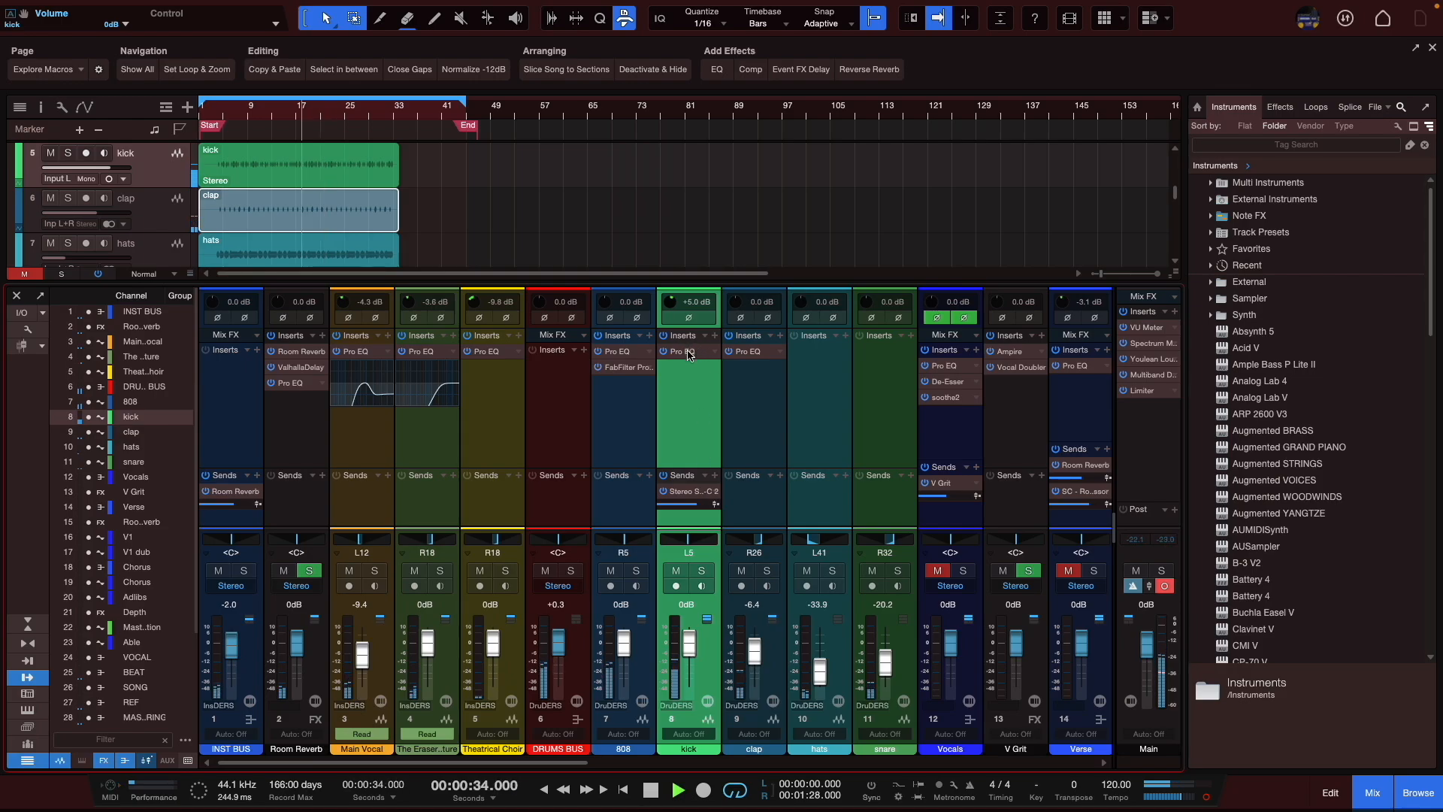
- Remove the kick channel's Pro EQ and reset its input gain to 0 dB
{"action": "left_click", "coordinate": [686, 303]}
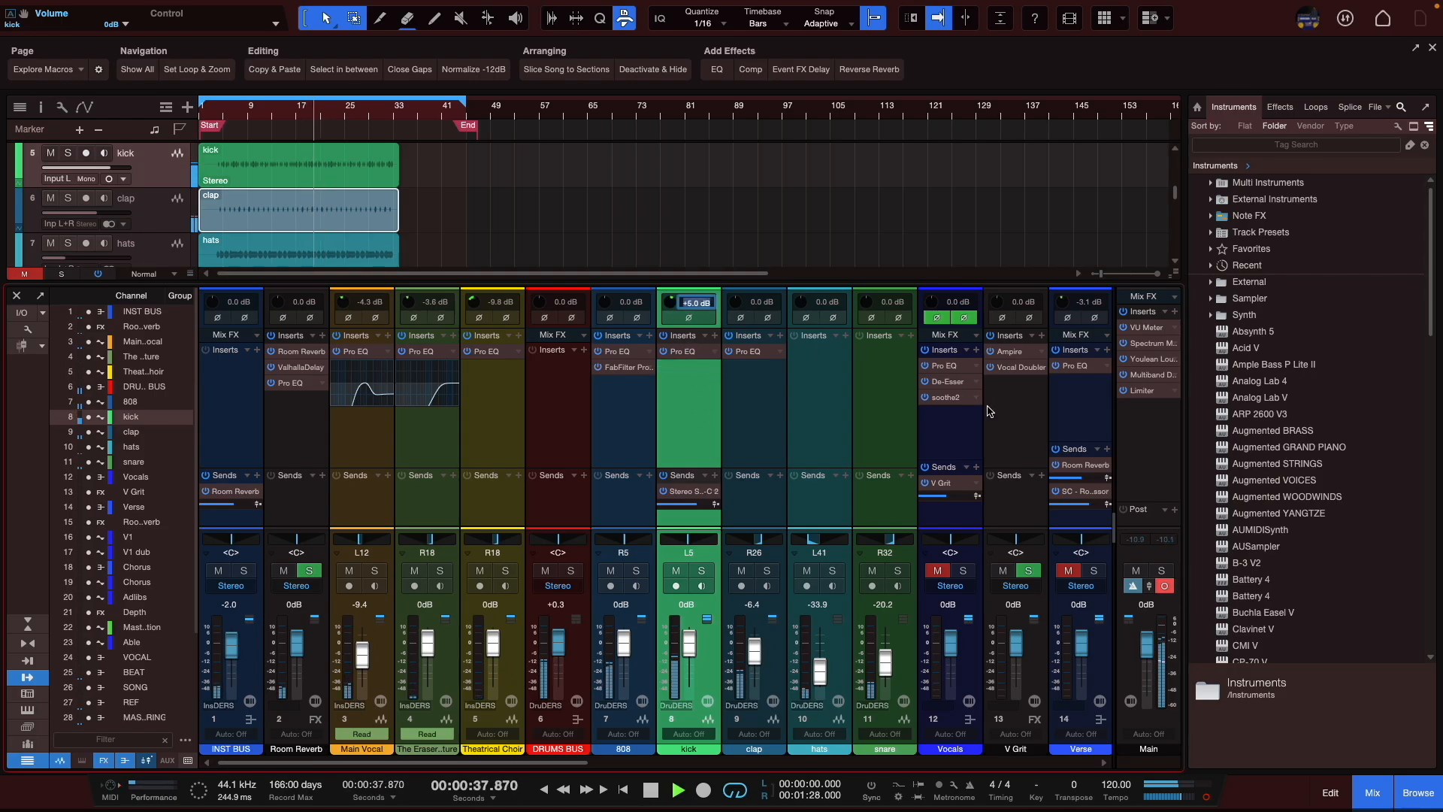
{"action": "type", "text": "0"}
{"action": "key", "text": "Return"}
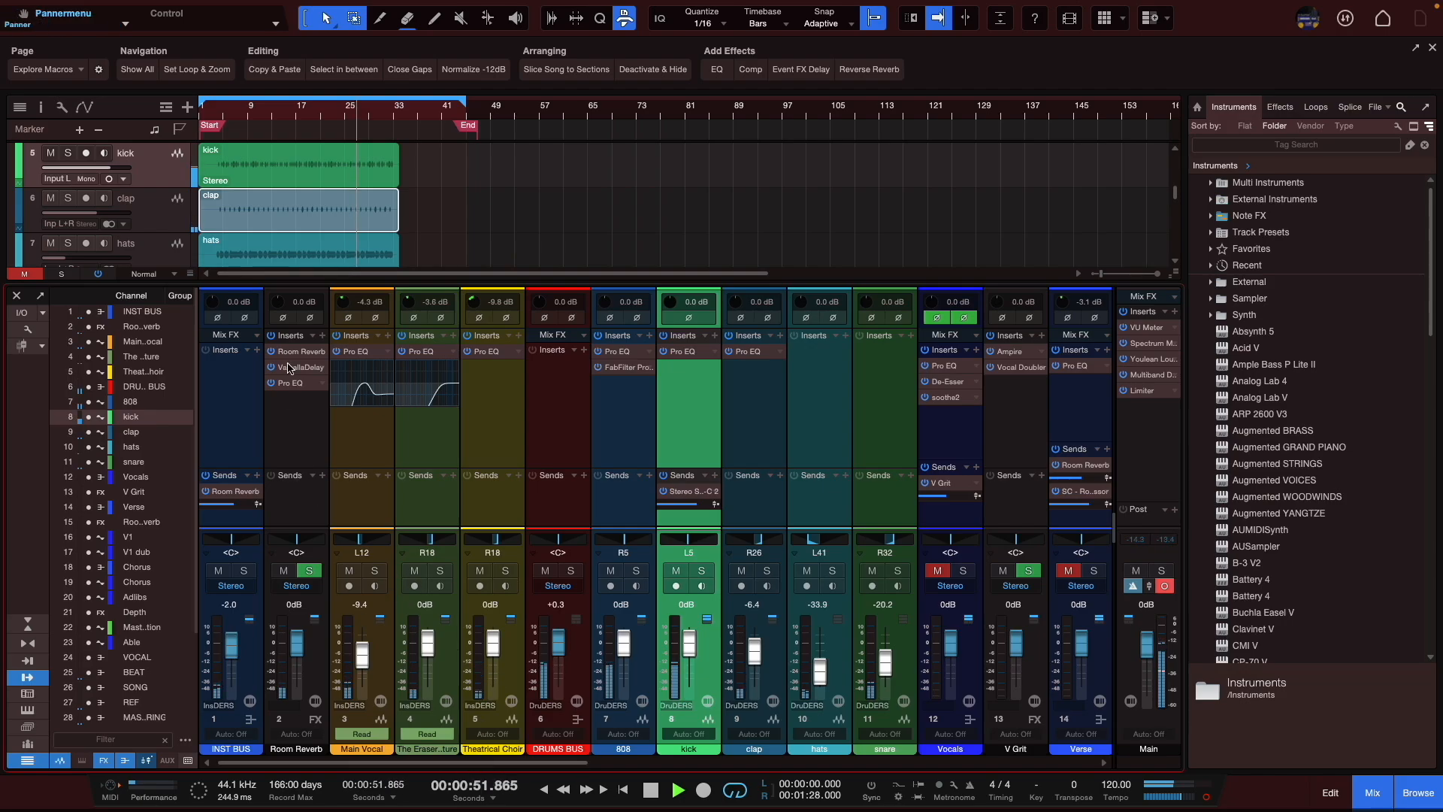
- Switch off mono on the Main output and audition the song with the Room Reverb channel's ValhallaDelay and Pro EQ bypassed
{"action": "left_click", "coordinate": [258, 350]}
{"action": "left_click", "coordinate": [259, 352]}
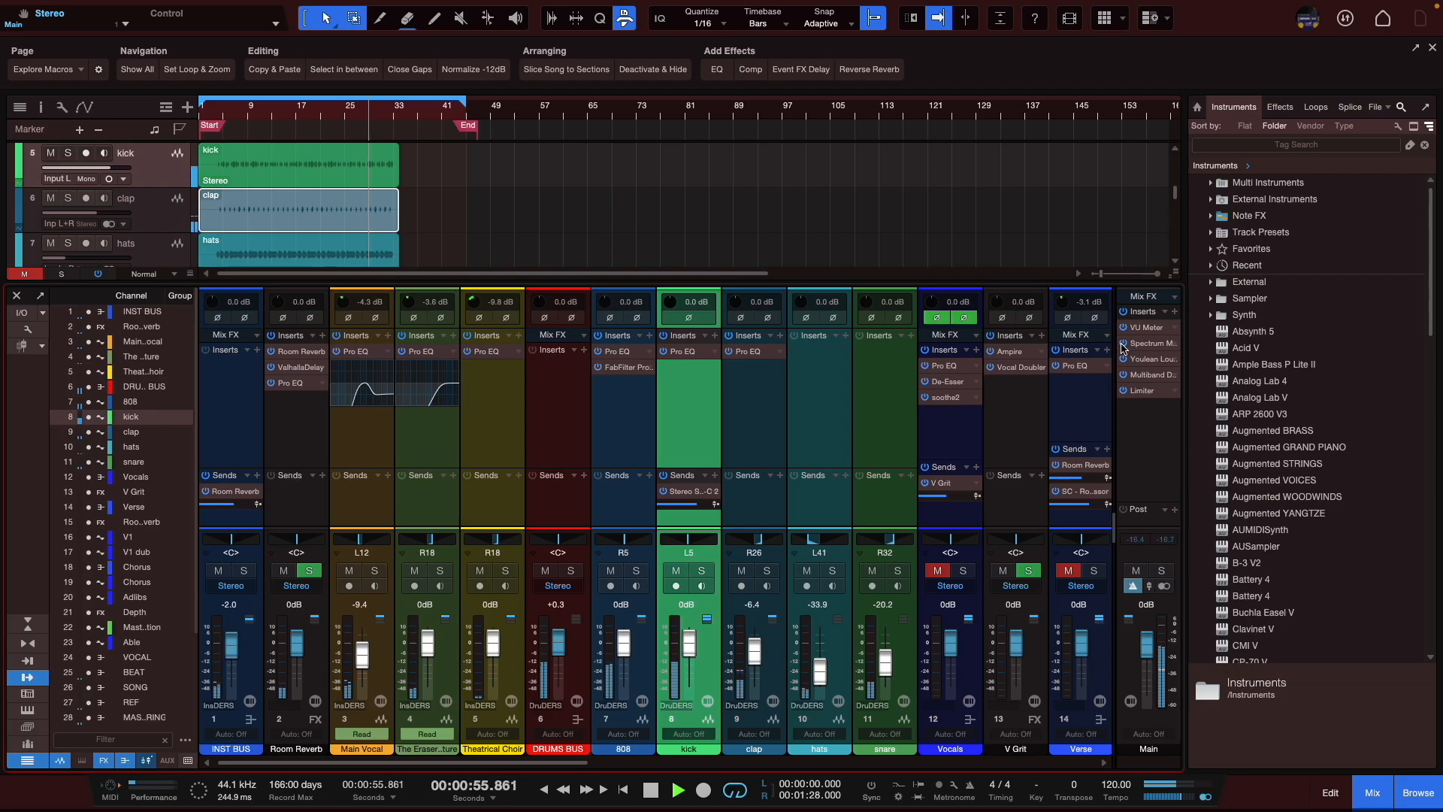
{"action": "left_click", "coordinate": [271, 367]}
{"action": "left_click", "coordinate": [270, 383]}
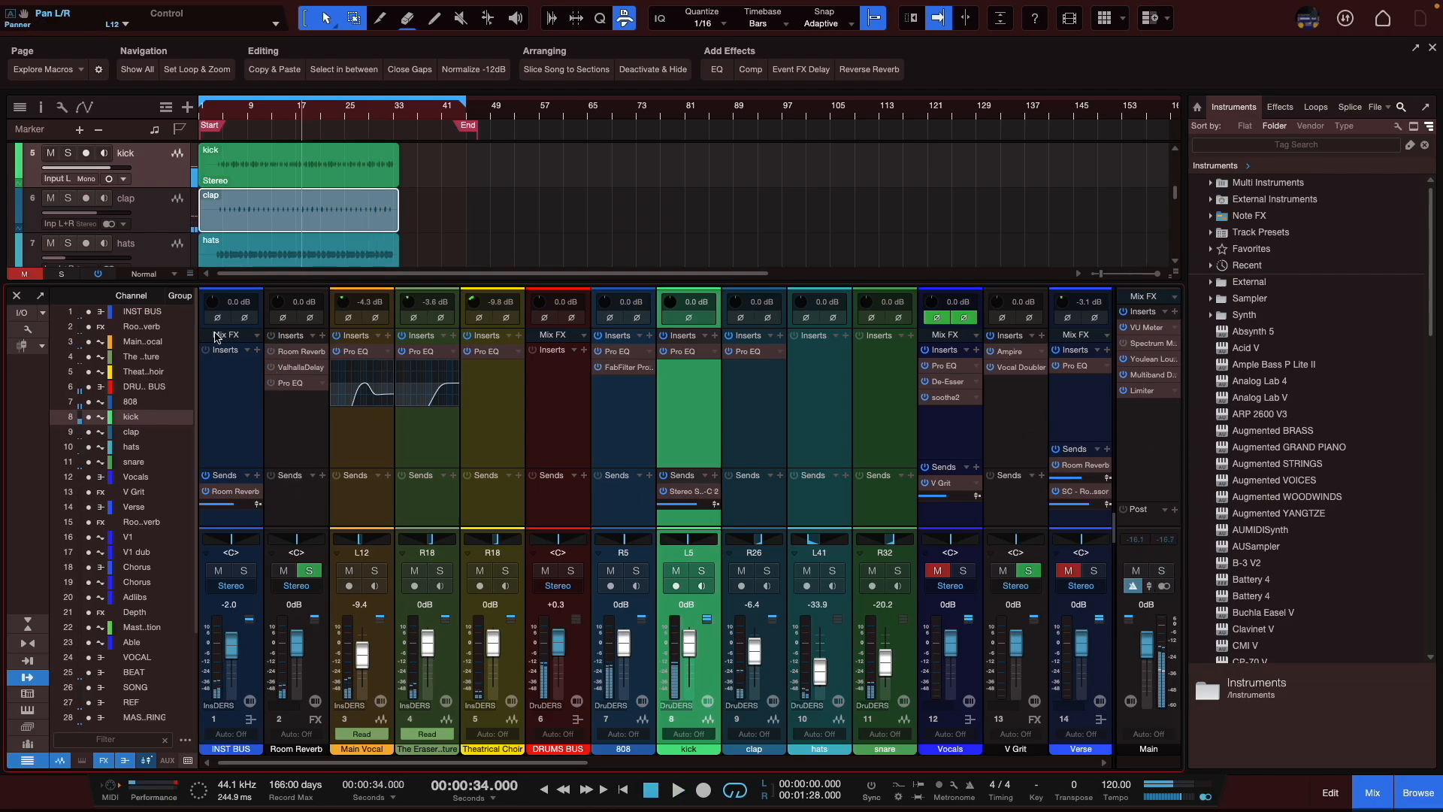
{"action": "left_click", "coordinate": [321, 118]}
{"action": "left_click", "coordinate": [311, 118]}
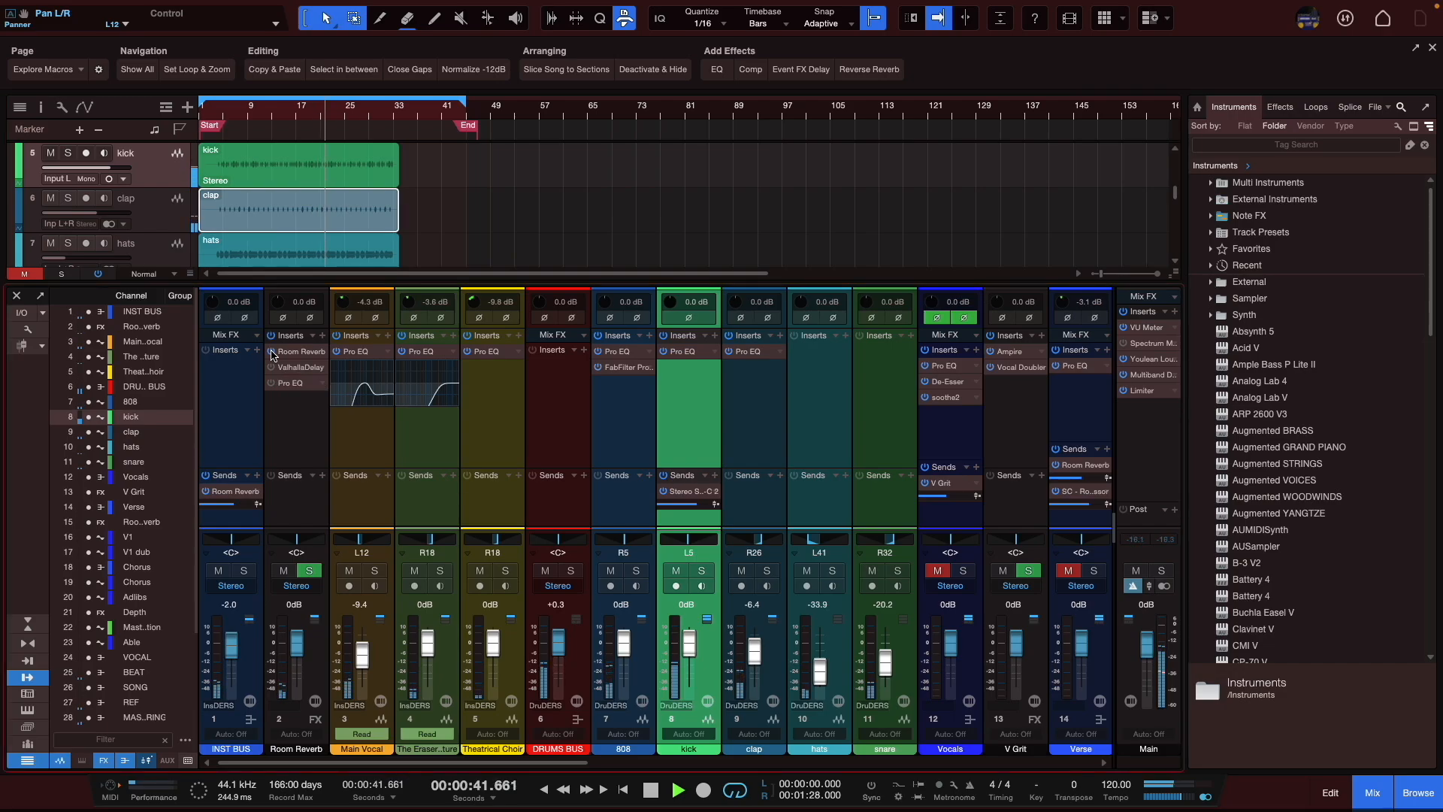
- Check the Room Reverb channel's Pro EQ and lower its Room Reverb effect's global mix to 49%
{"action": "left_click", "coordinate": [297, 383]}
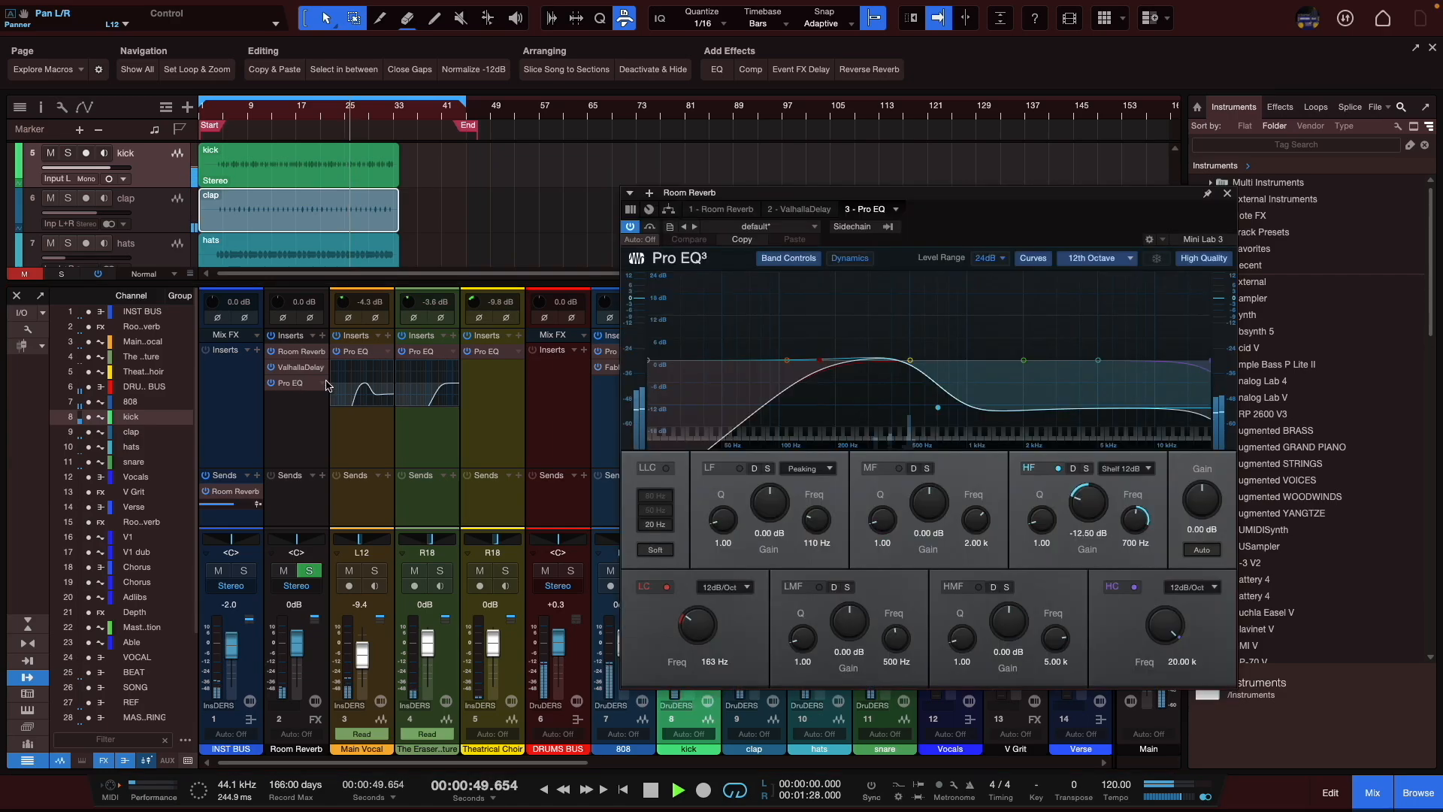
{"action": "left_click", "coordinate": [299, 353]}
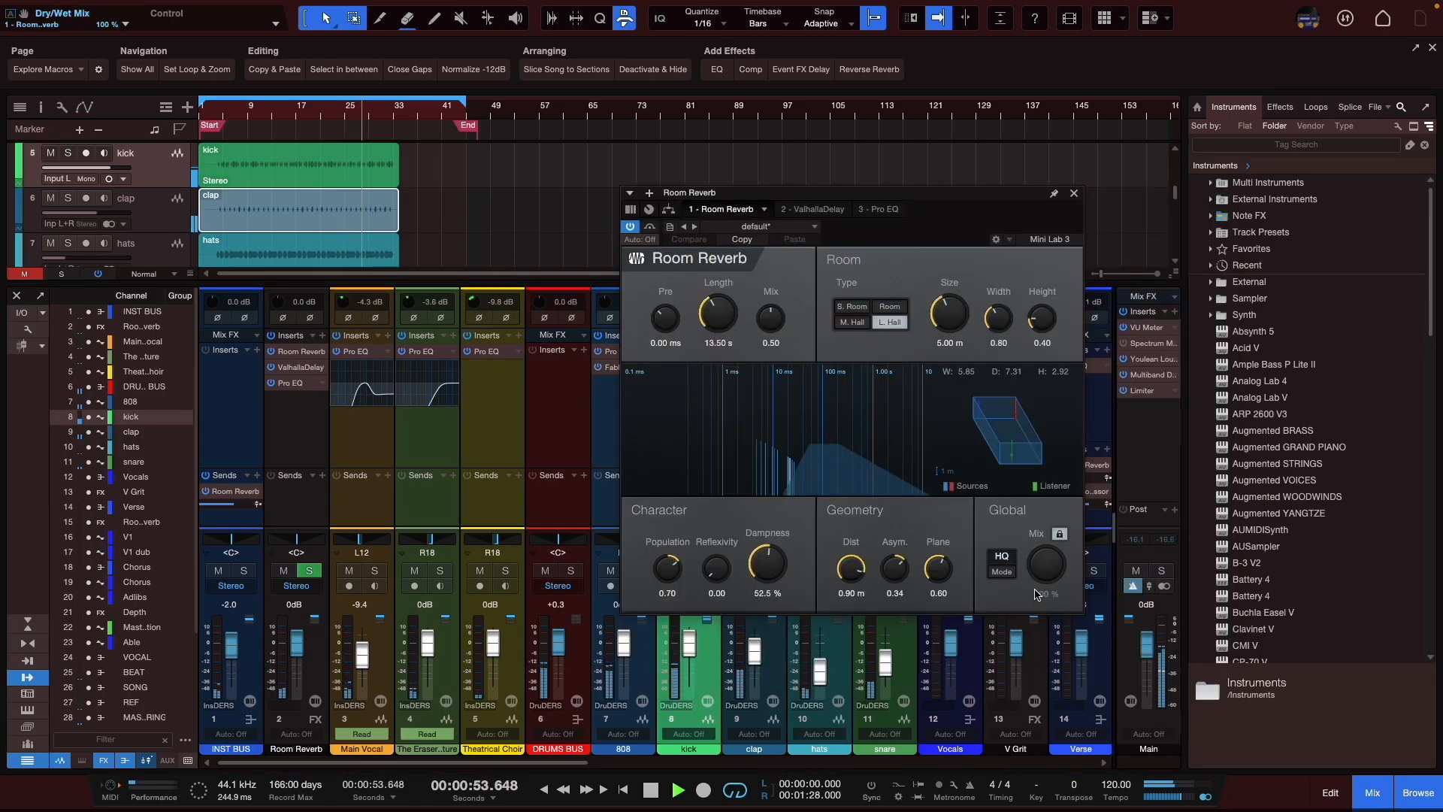
{"action": "scroll", "coordinate": [1051, 571], "scroll_direction": "down", "scroll_amount": 7}
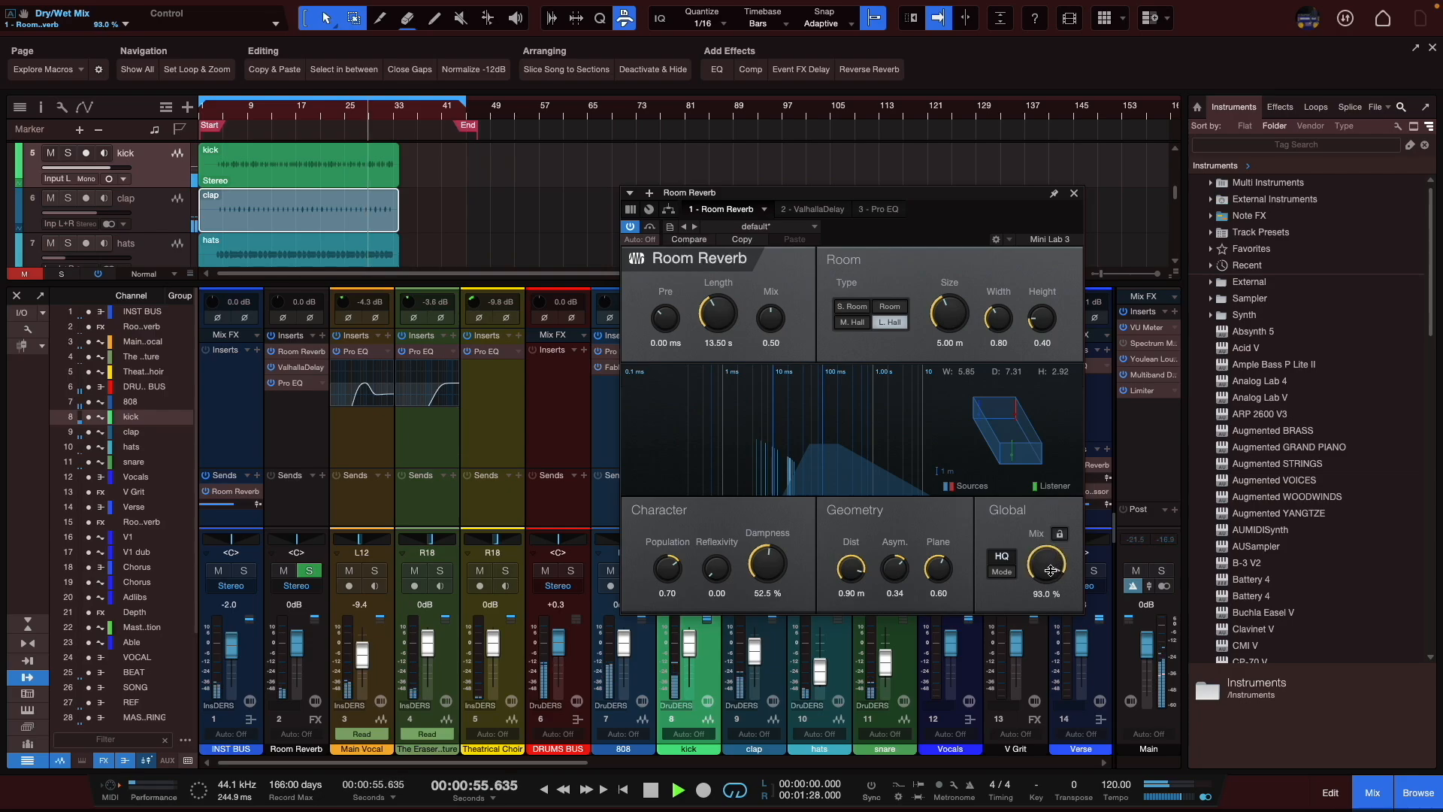
{"action": "left_click_drag", "start_coordinate": [1048, 591], "coordinate": [1046, 632]}
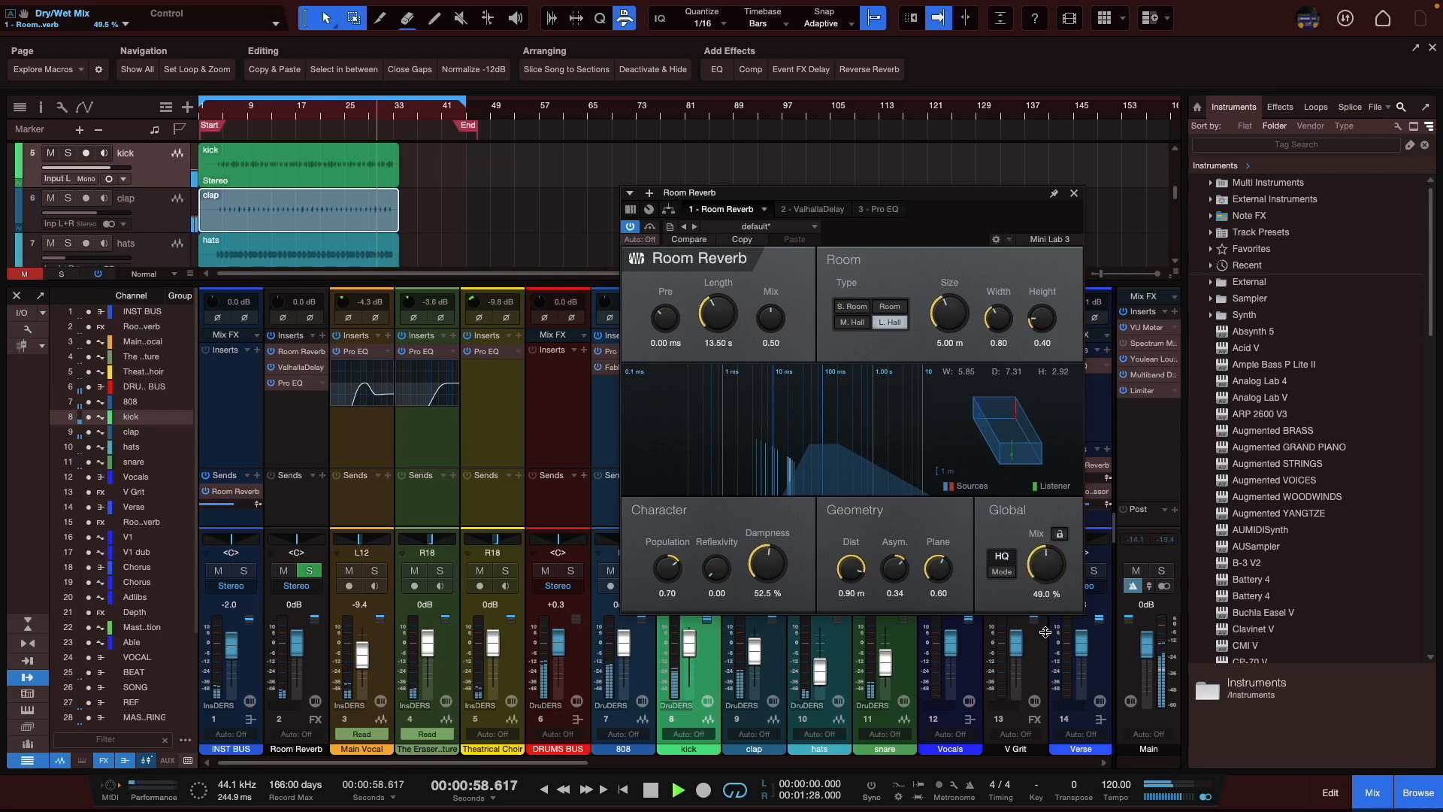
- Set the mix of ValhallaDelay on the Room Reverb channel to 32.4%
{"action": "left_click", "coordinate": [304, 367]}
{"action": "left_click_drag", "start_coordinate": [682, 373], "coordinate": [682, 395]}
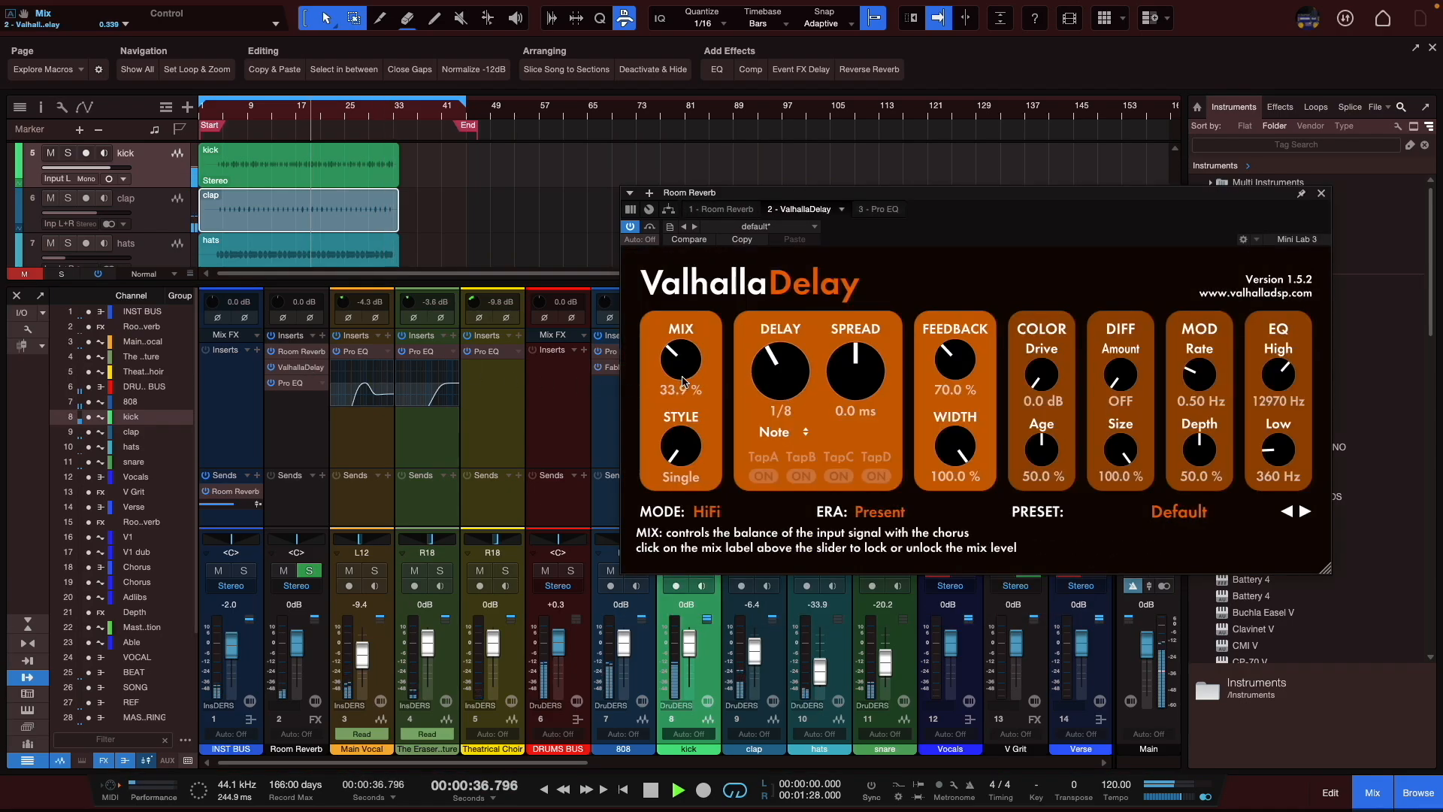
{"action": "left_click_drag", "start_coordinate": [682, 380], "coordinate": [686, 381]}
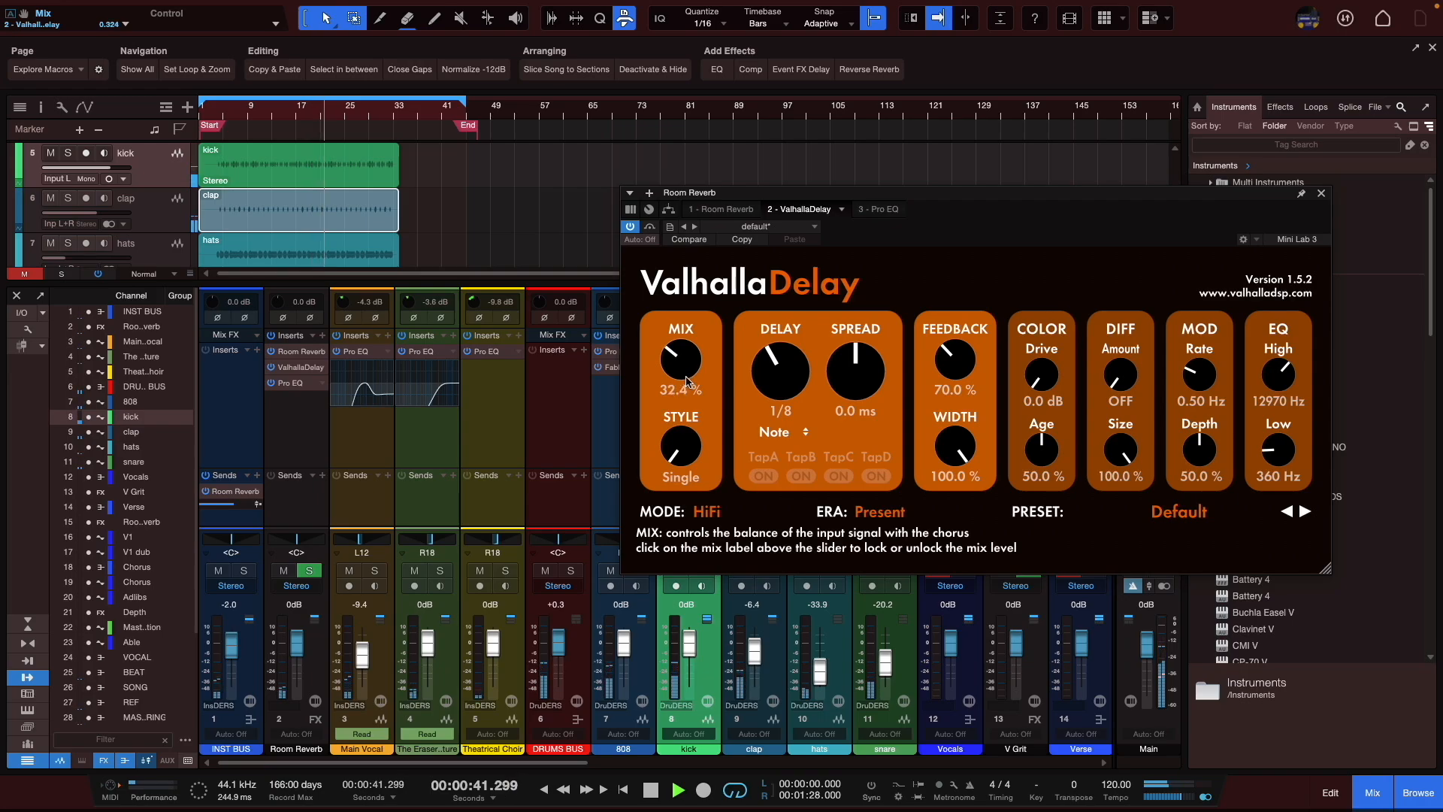
- Insert Fat Channel XT on INST BUS and enable its equalizer with the Vintage EQ model
{"action": "left_click", "coordinate": [258, 351]}
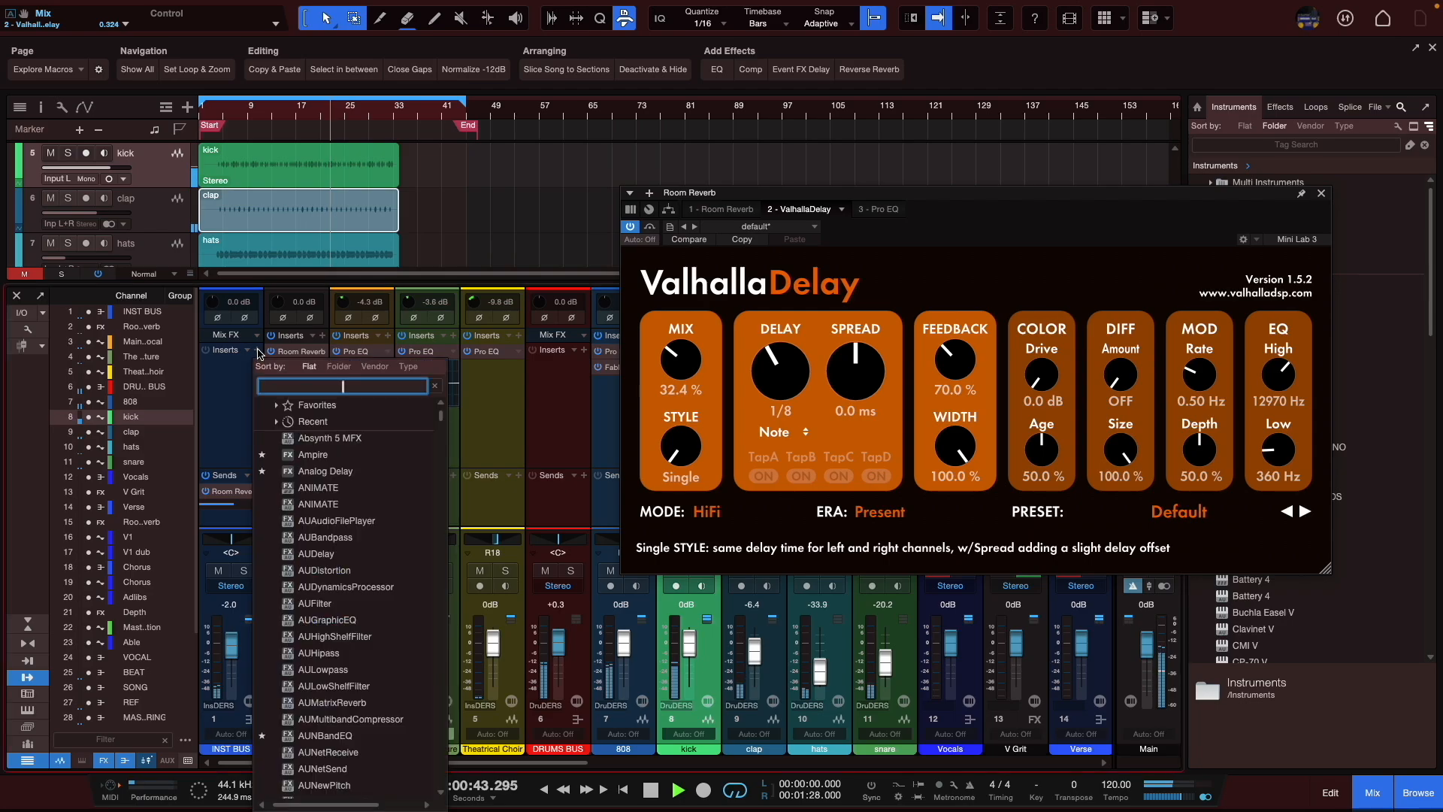
{"action": "type", "text": "fat"}
{"action": "double_click", "coordinate": [346, 444]}
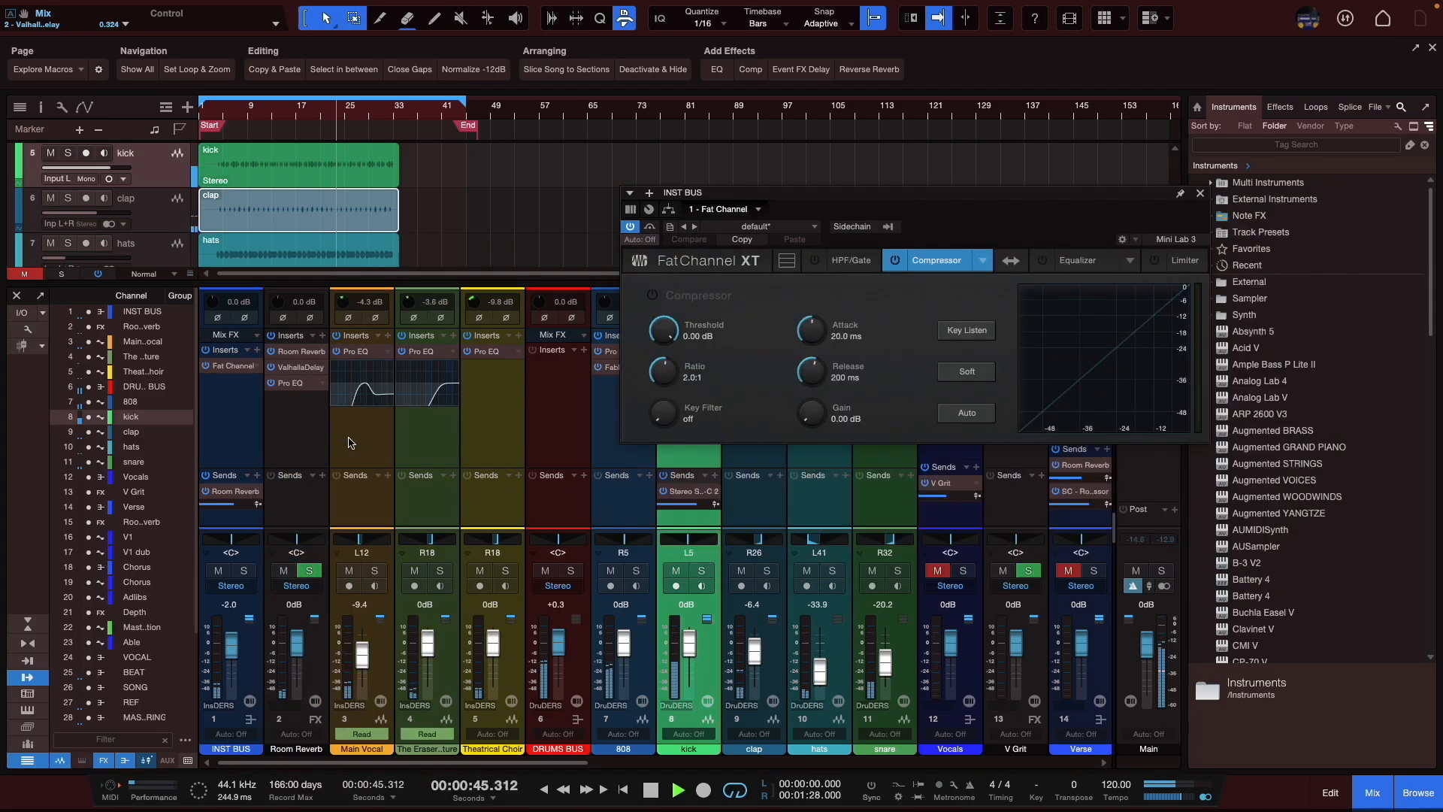
{"action": "left_click", "coordinate": [652, 294]}
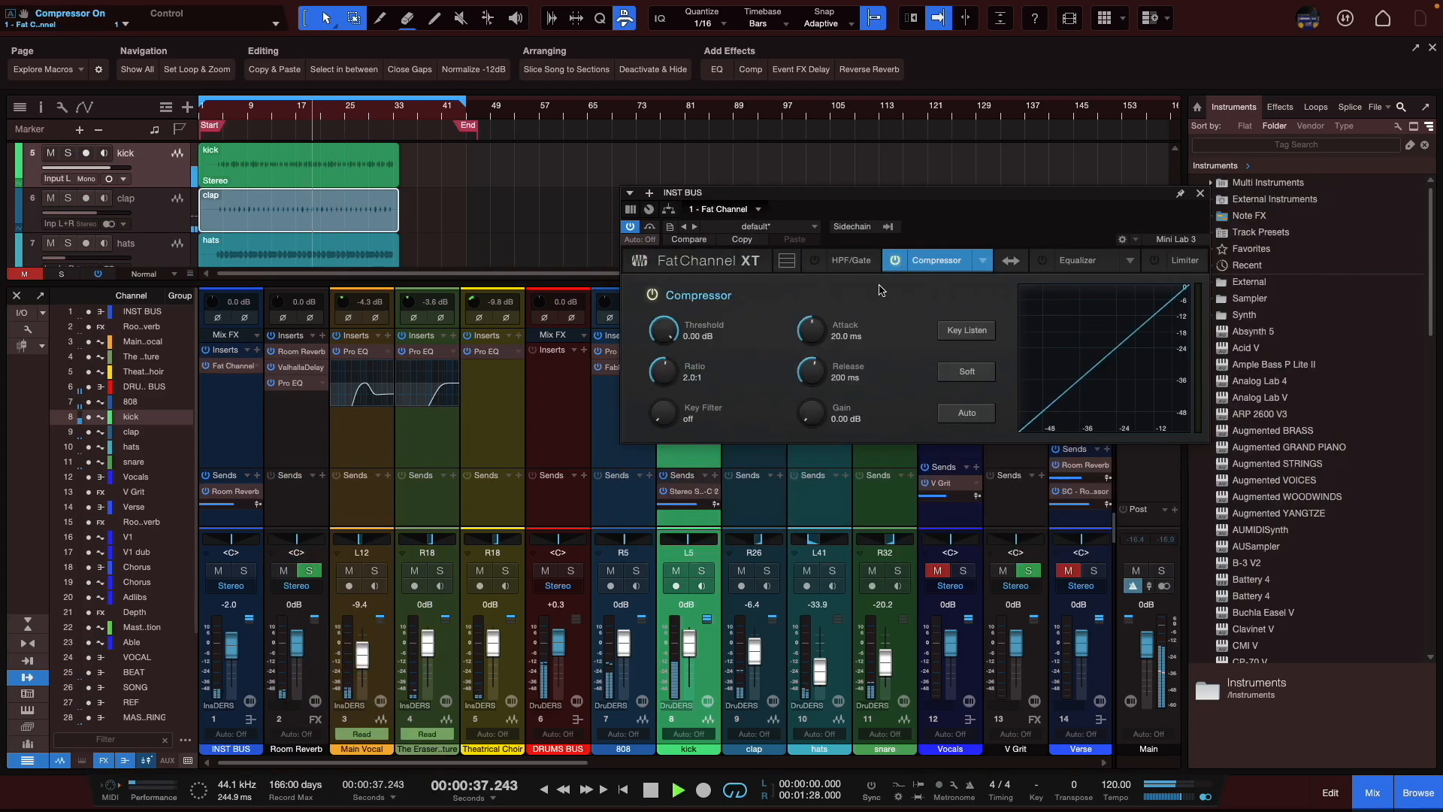
{"action": "left_click", "coordinate": [1044, 260]}
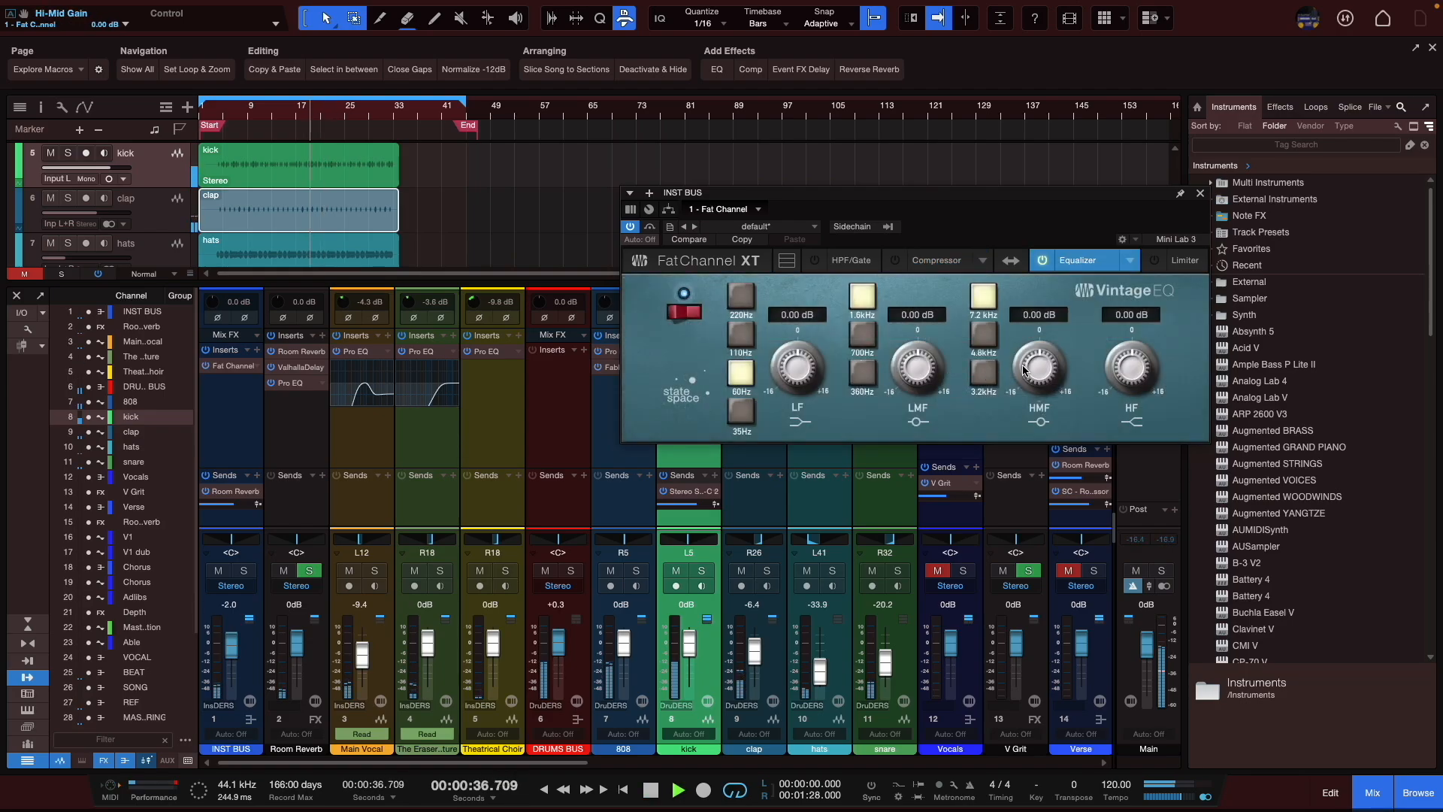
- Audition a 9.60 dB HMF boost at 4.8 kHz and 3.2 kHz in the Vintage EQ, and reset its gain to 0 dB
{"action": "left_click_drag", "start_coordinate": [1036, 366], "coordinate": [1038, 321]}
{"action": "left_click", "coordinate": [983, 335]}
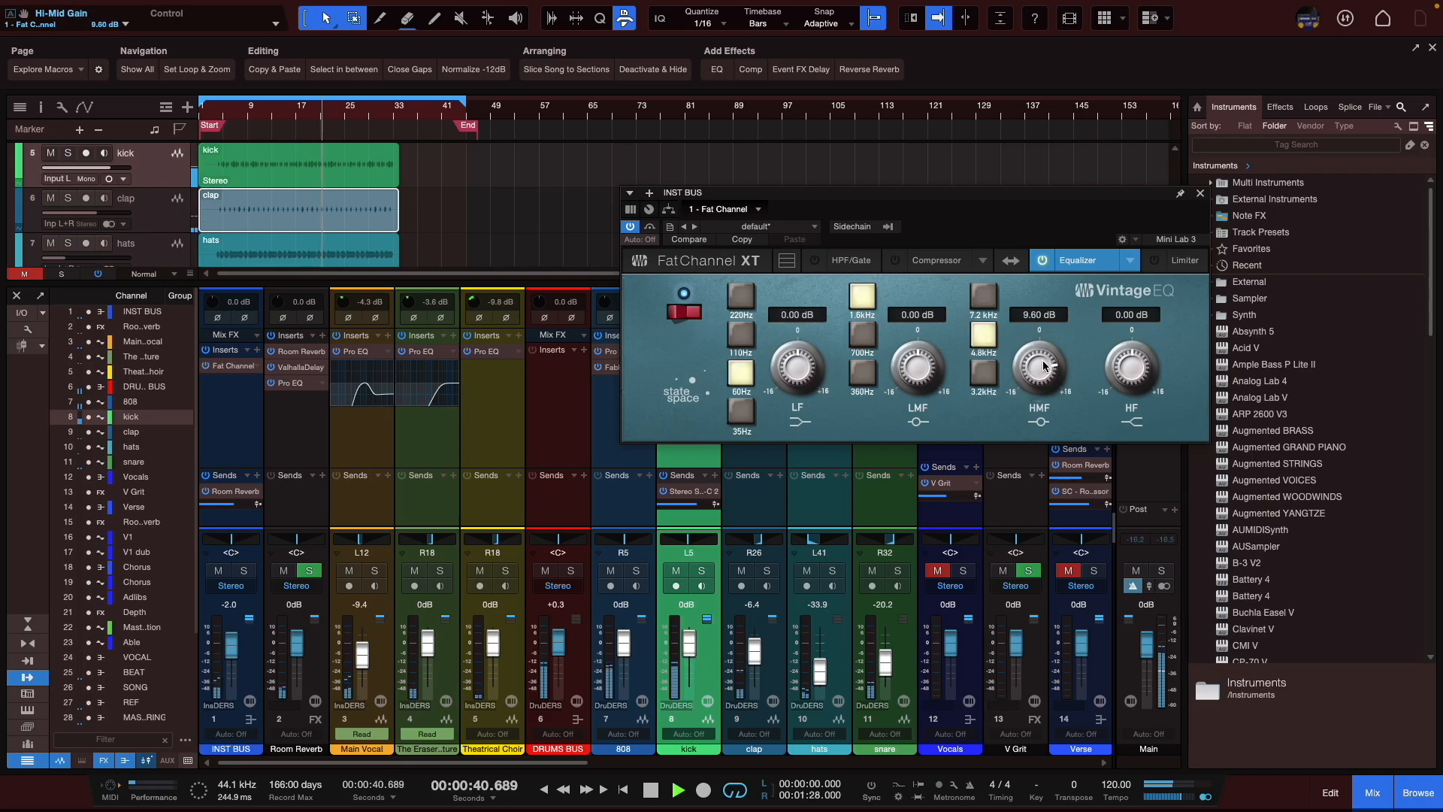
{"action": "left_click", "coordinate": [989, 373]}
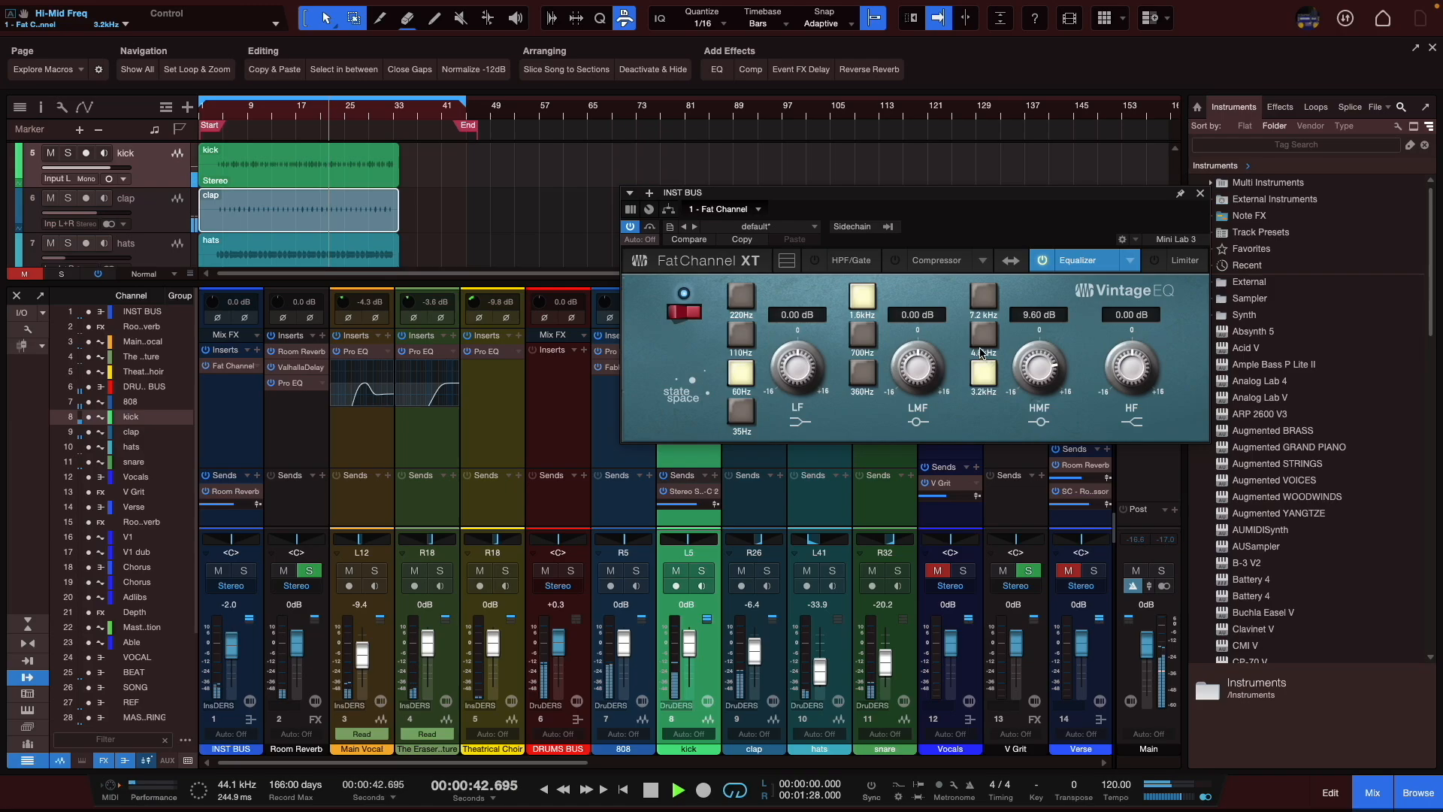
{"action": "left_click", "coordinate": [1056, 317]}
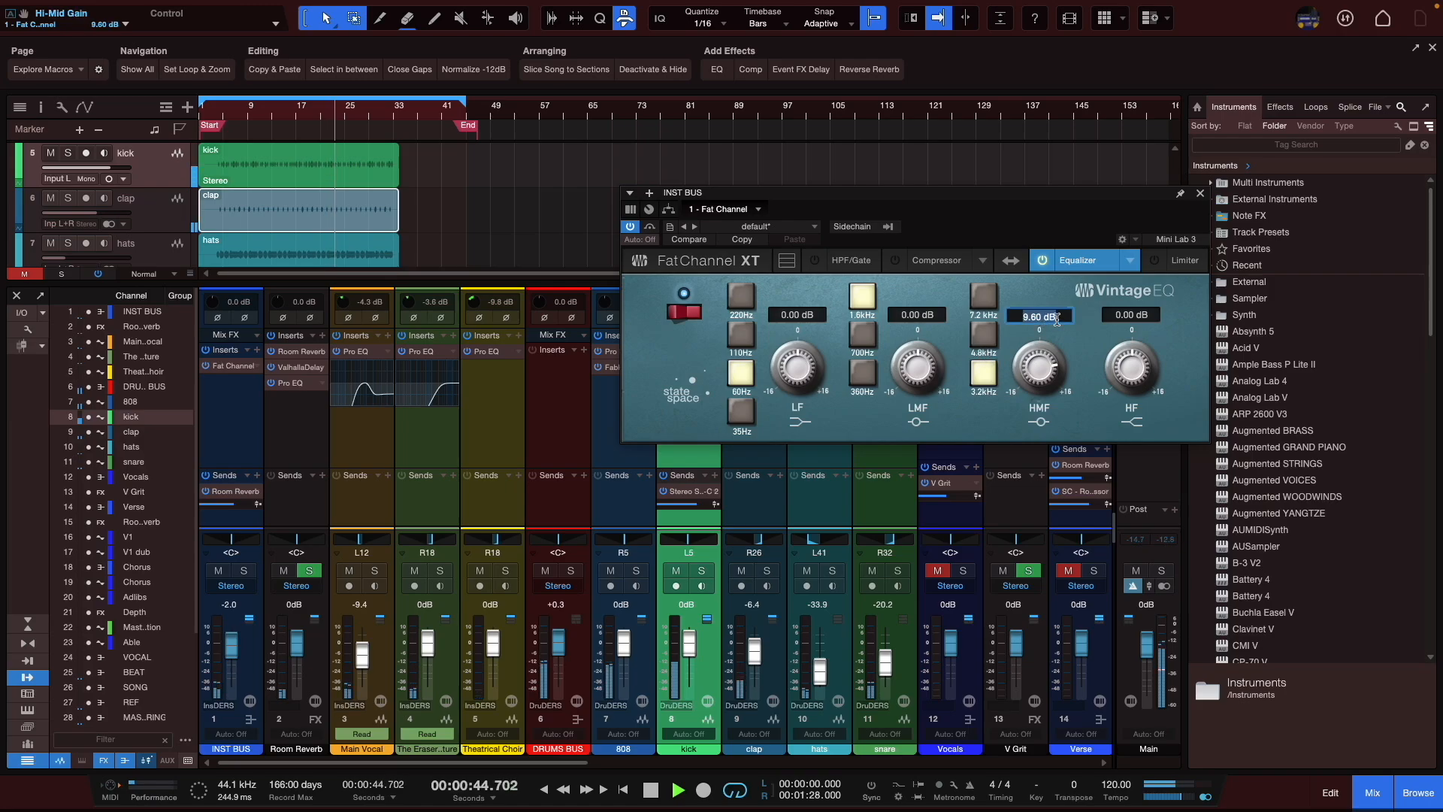
{"action": "type", "text": "0"}
{"action": "key", "text": "Return"}
- Compare a 15.36 dB LMF boost at 700 Hz and 360 Hz in the Vintage EQ, and settle on -3.20 dB at 360 Hz
{"action": "left_click", "coordinate": [872, 378]}
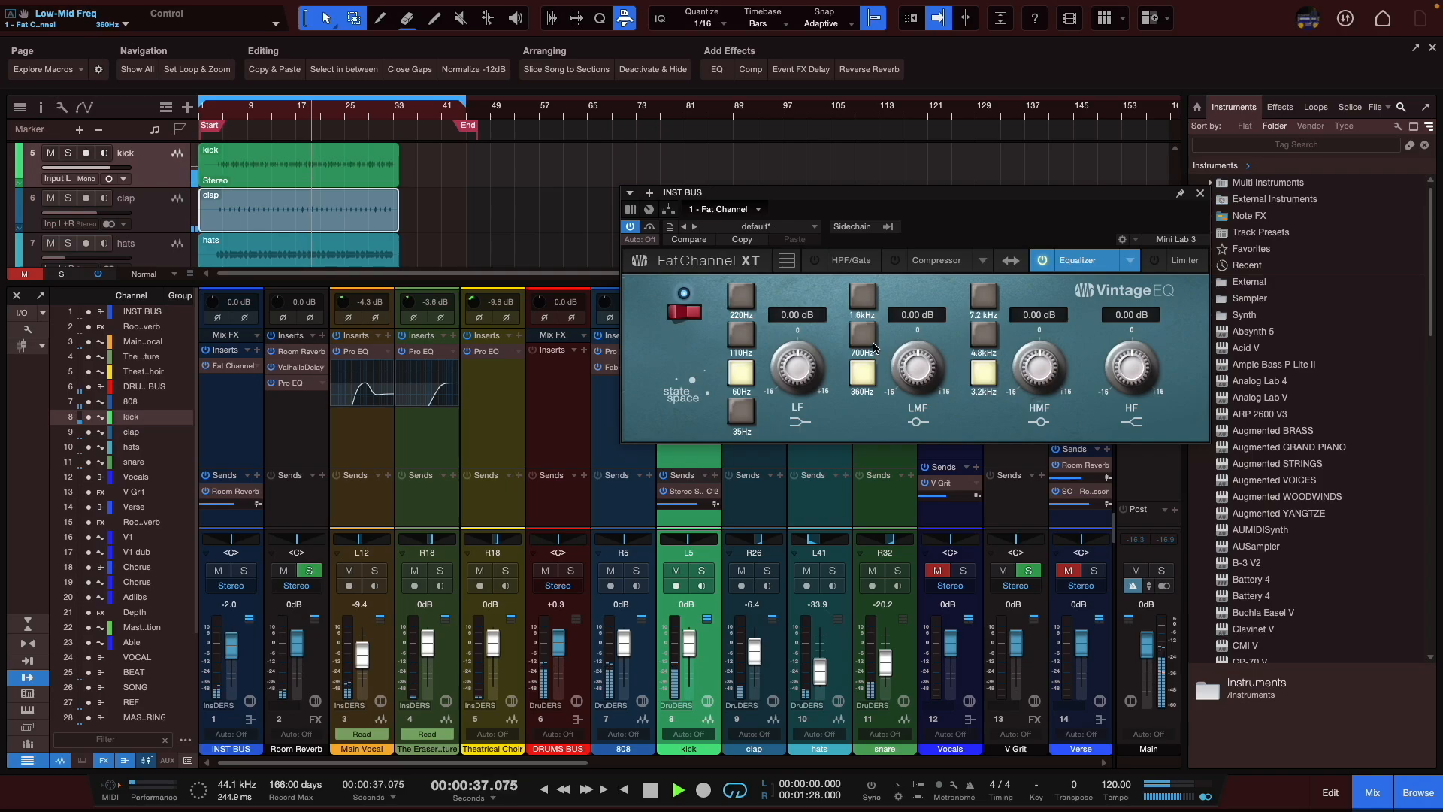
{"action": "left_click", "coordinate": [862, 333]}
{"action": "left_click_drag", "start_coordinate": [916, 368], "coordinate": [926, 311]}
{"action": "left_click", "coordinate": [864, 368]}
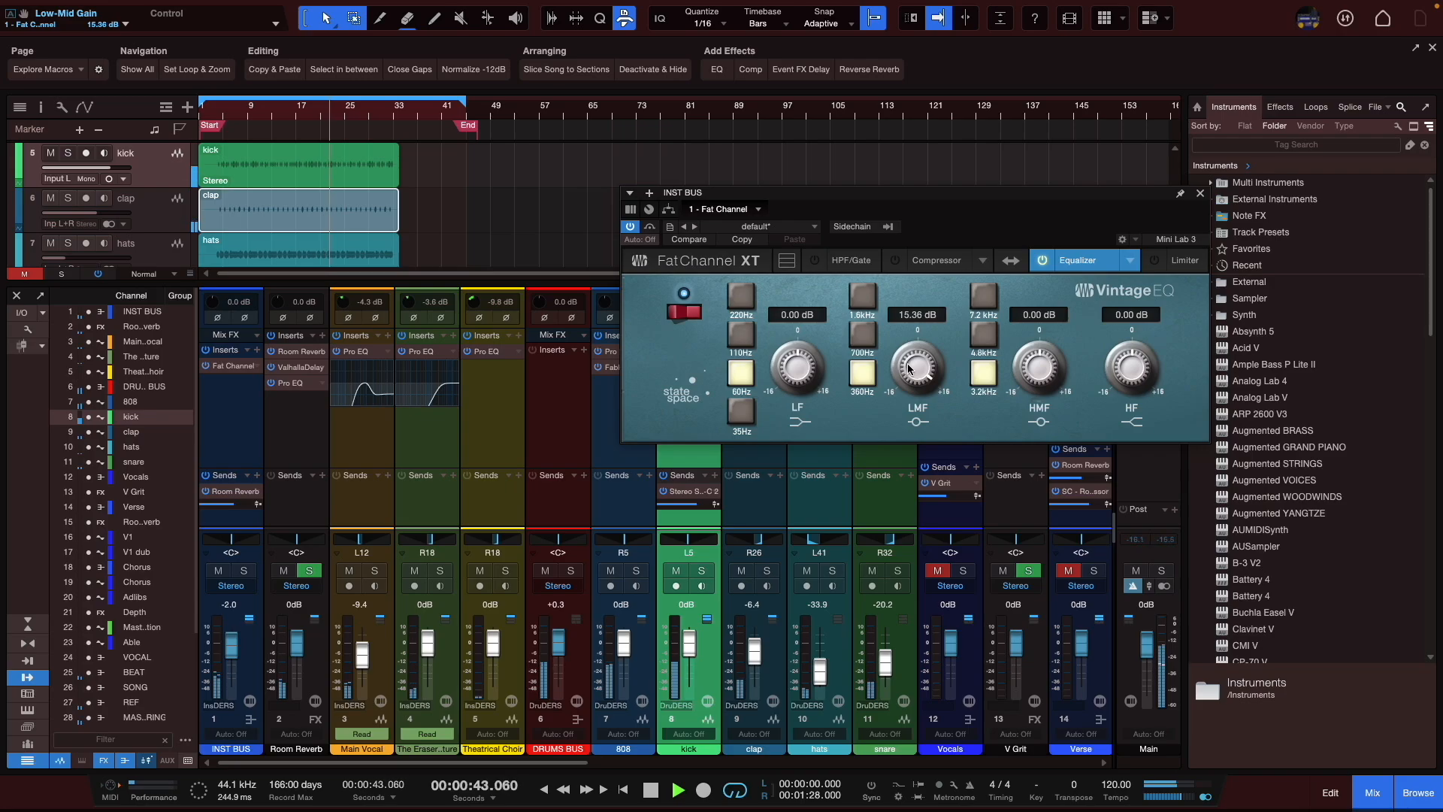
{"action": "left_click", "coordinate": [869, 340]}
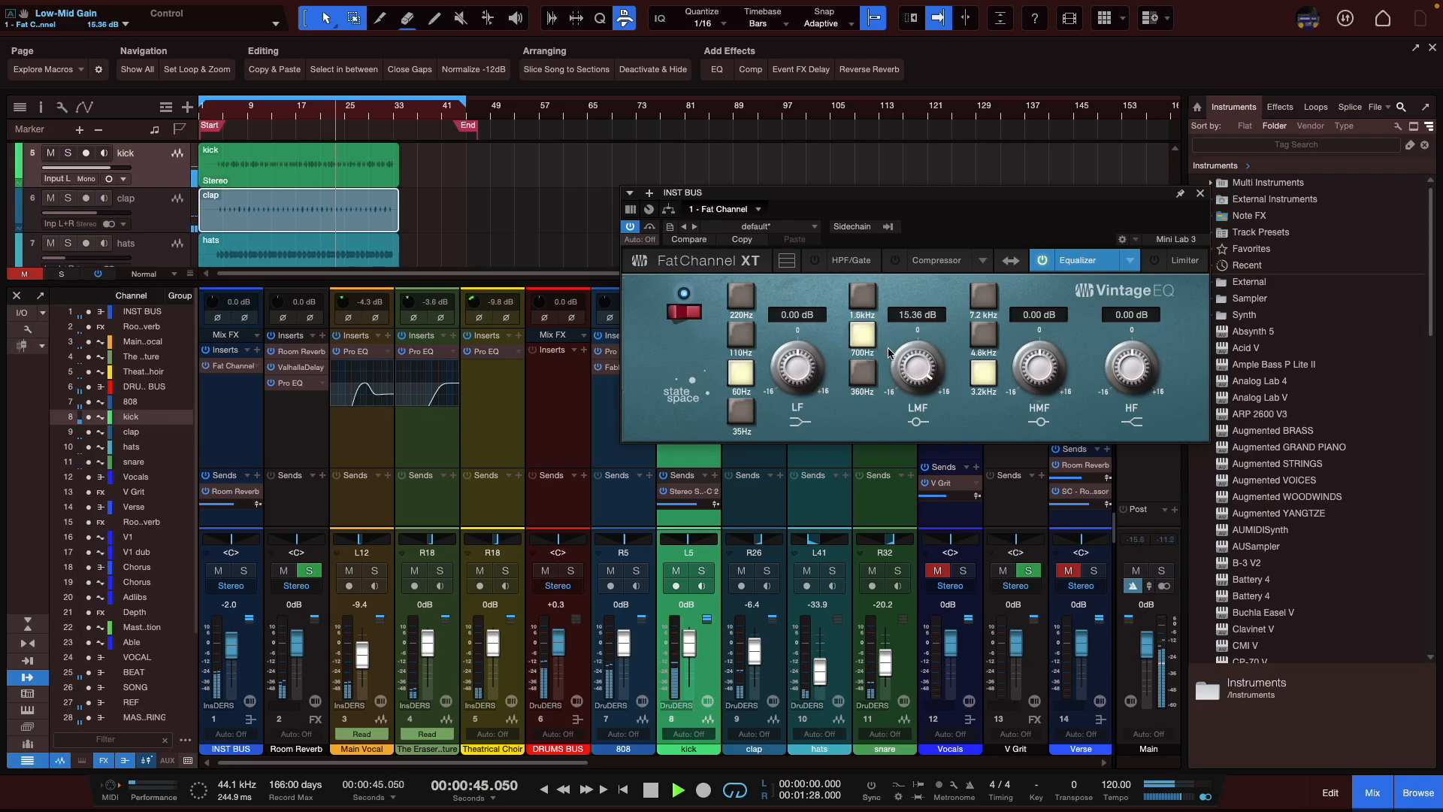
{"action": "left_click", "coordinate": [863, 371]}
{"action": "left_click_drag", "start_coordinate": [915, 367], "coordinate": [911, 443]}
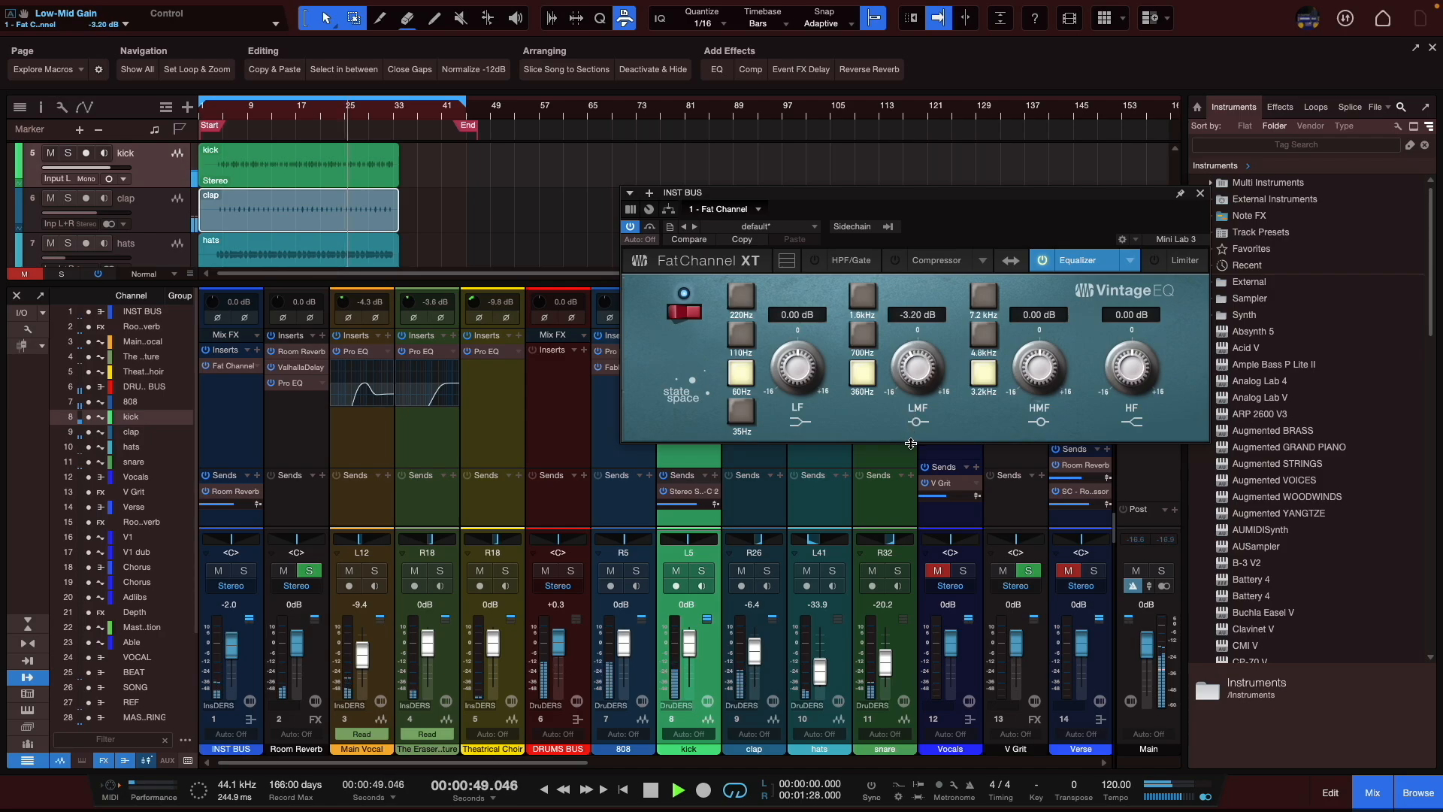
- On the INST BUS Vintage EQ, set LMF to -2.72 dB and LF to -7.36 dB at 220 Hz, and replay the section
{"action": "left_click_drag", "start_coordinate": [926, 369], "coordinate": [925, 367]}
{"action": "left_click", "coordinate": [741, 306]}
{"action": "left_click_drag", "start_coordinate": [782, 360], "coordinate": [786, 400]}
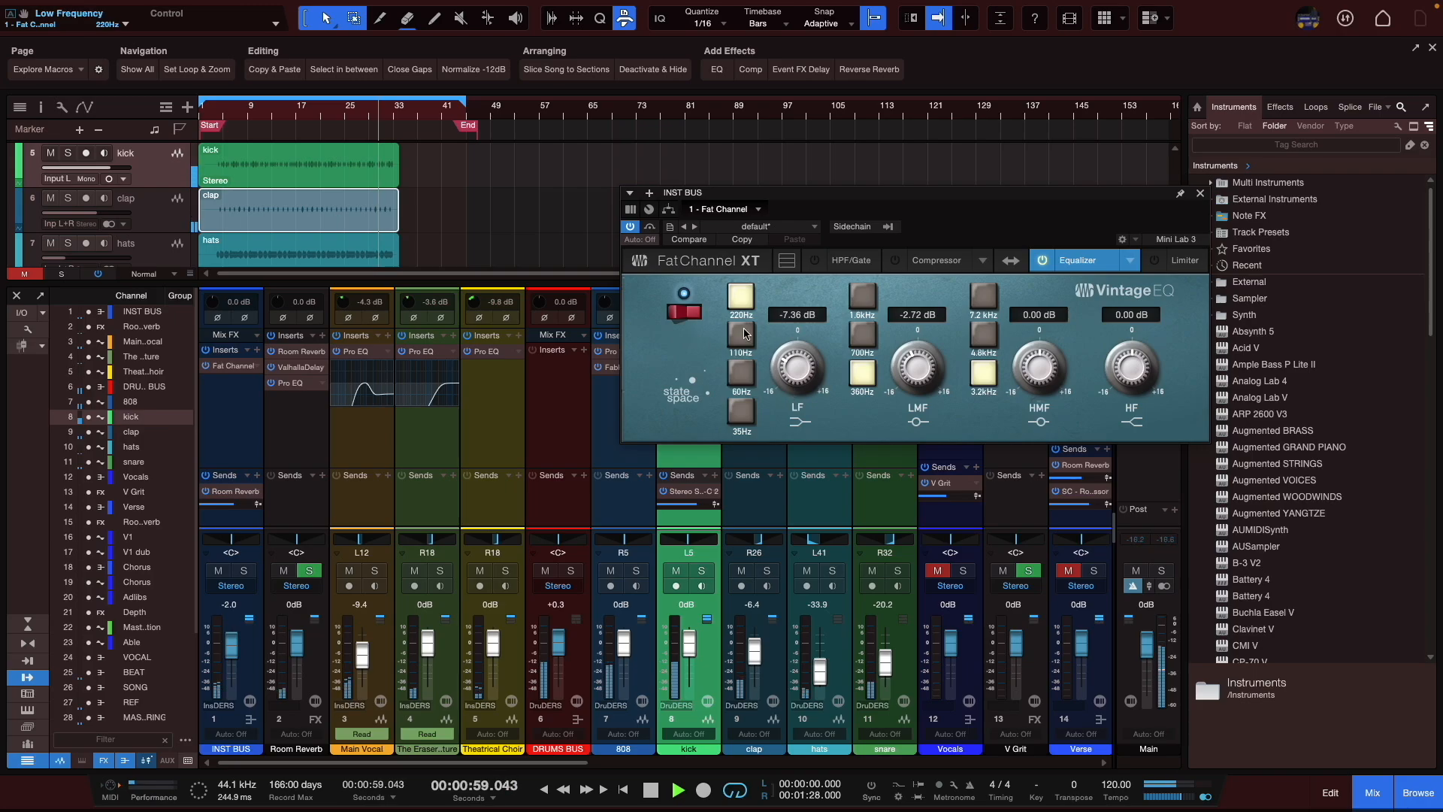
{"action": "key", "text": "space"}
{"action": "key", "text": "space"}
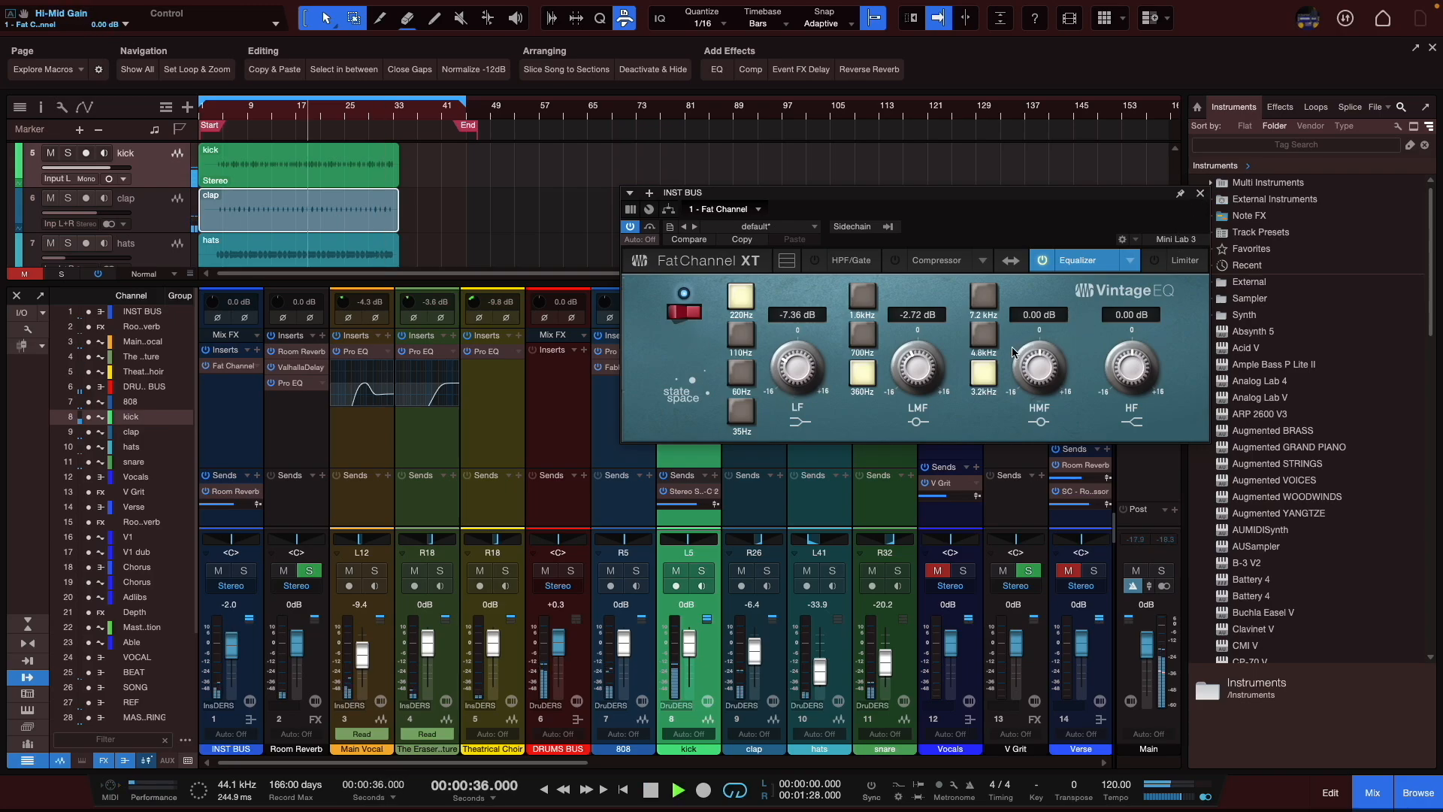
- Compare the HMF frequencies, settle on -2.08 dB at 3.2 kHz, and boost HF by 4.16 dB in the Vintage EQ
{"action": "left_click", "coordinate": [990, 343]}
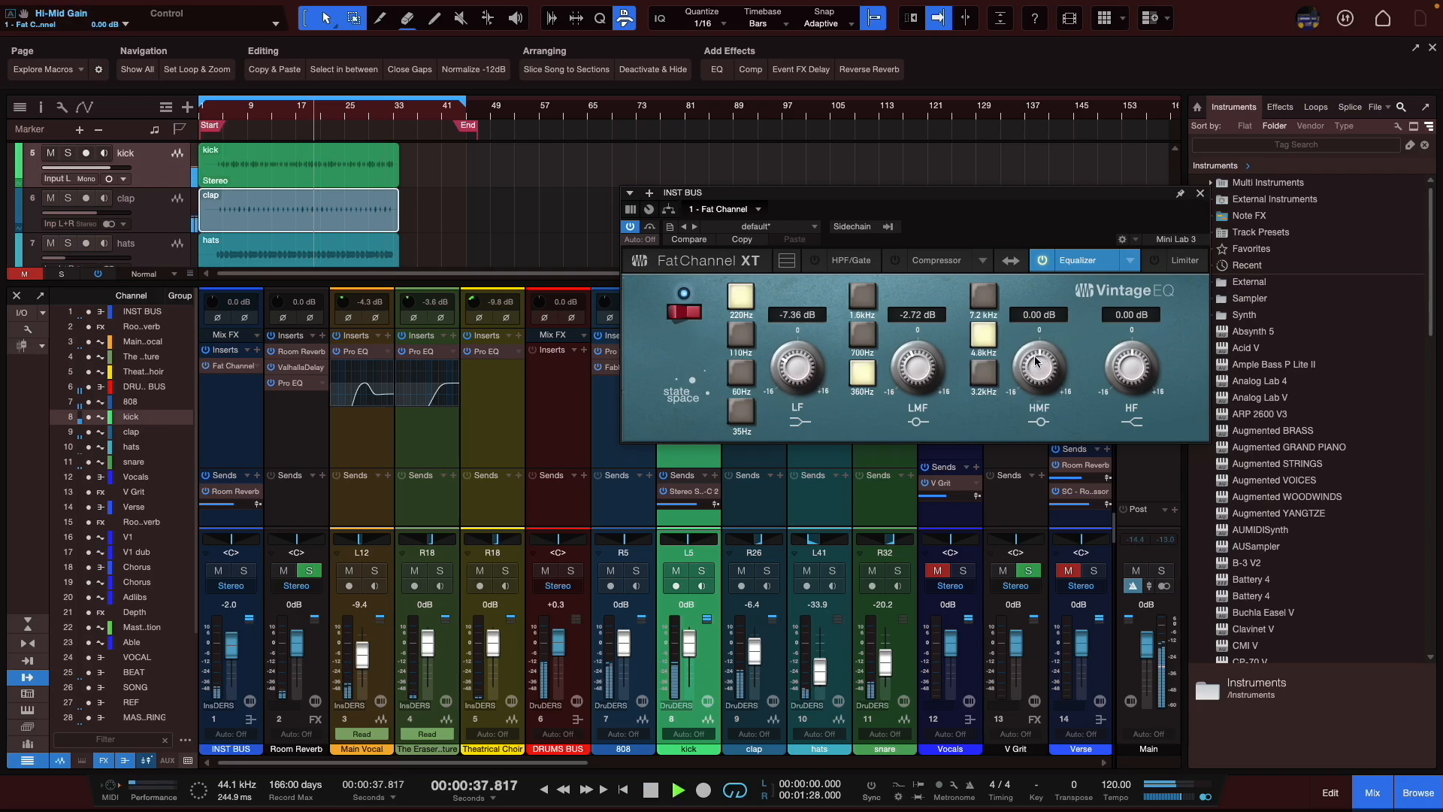
{"action": "left_click_drag", "start_coordinate": [1044, 364], "coordinate": [1136, 344]}
{"action": "left_click", "coordinate": [984, 297]}
{"action": "left_click", "coordinate": [988, 371]}
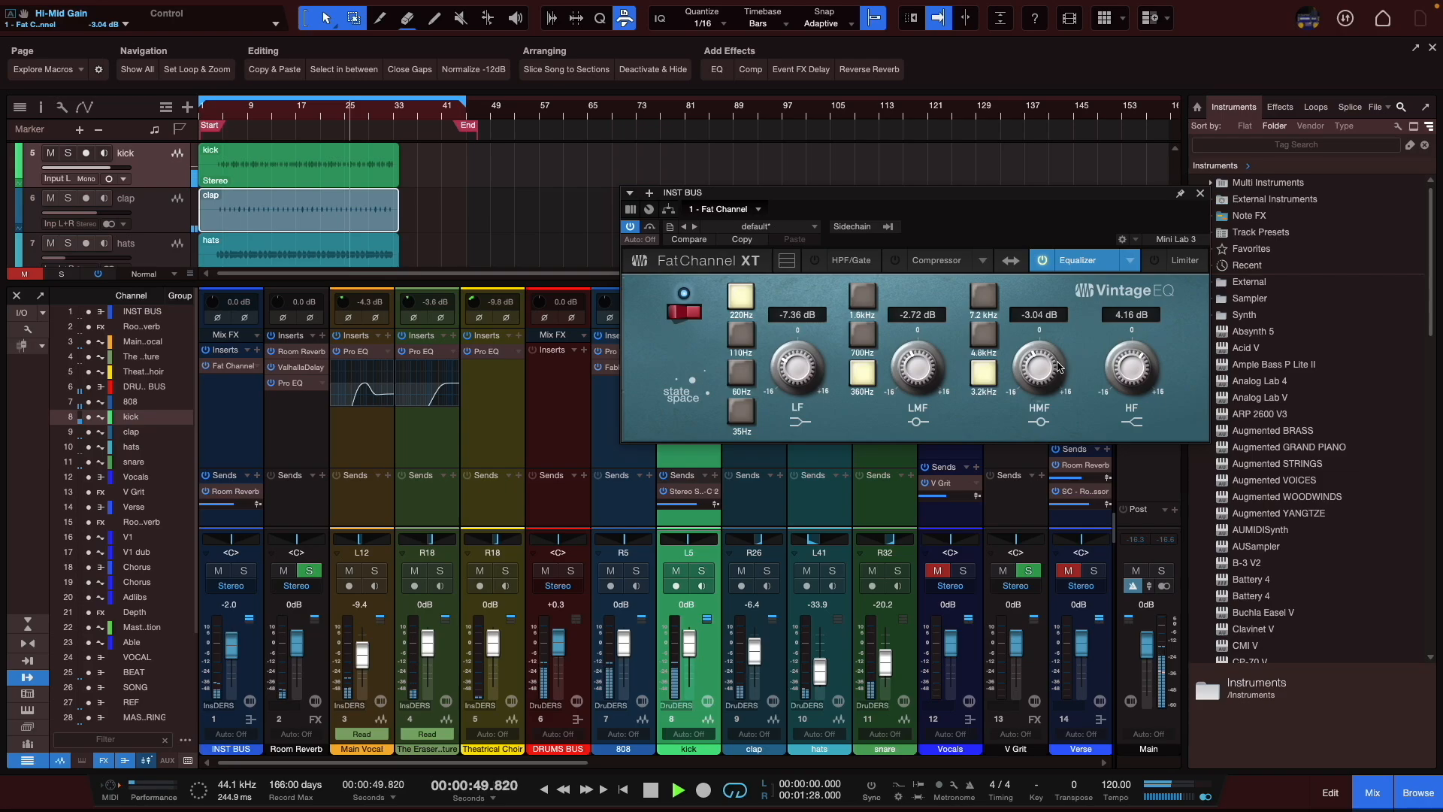
{"action": "left_click_drag", "start_coordinate": [1032, 354], "coordinate": [1032, 358]}
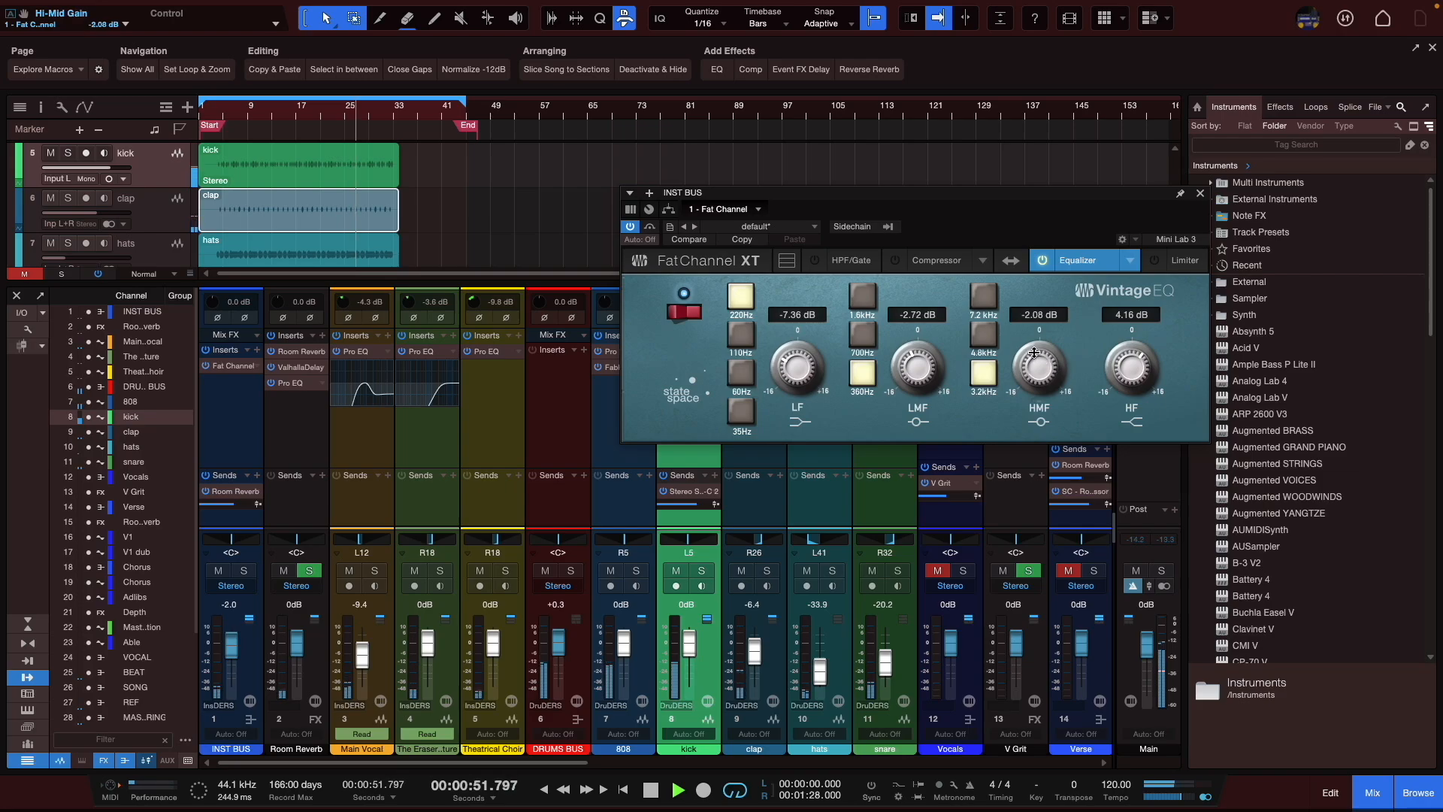
{"action": "left_click", "coordinate": [1200, 193]}
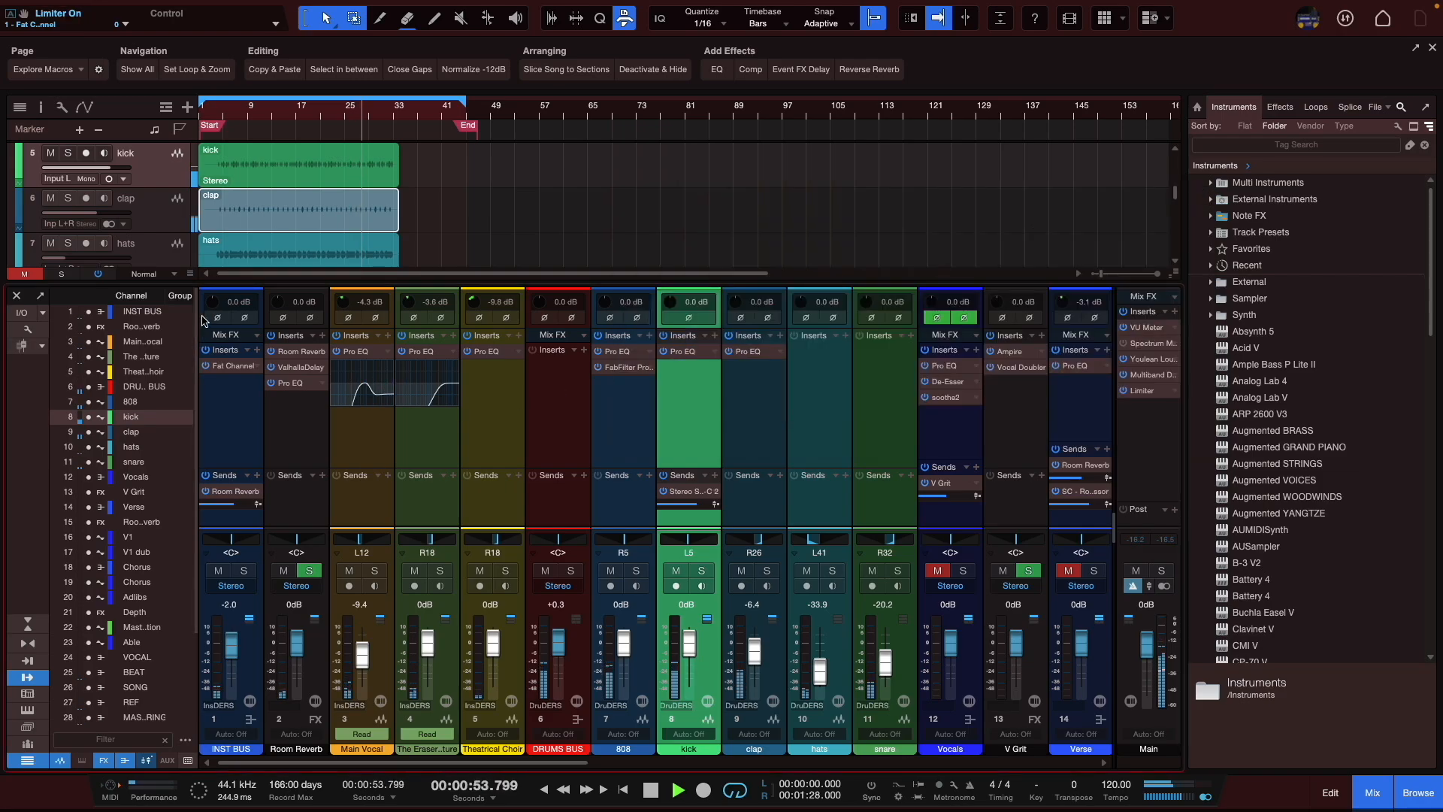
- Raise the INST BUS input gain to +2.2 dB and set its Room Reverb send level to -15.8 dB
{"action": "left_click_drag", "start_coordinate": [213, 304], "coordinate": [211, 299]}
{"action": "left_click_drag", "start_coordinate": [230, 504], "coordinate": [223, 509]}
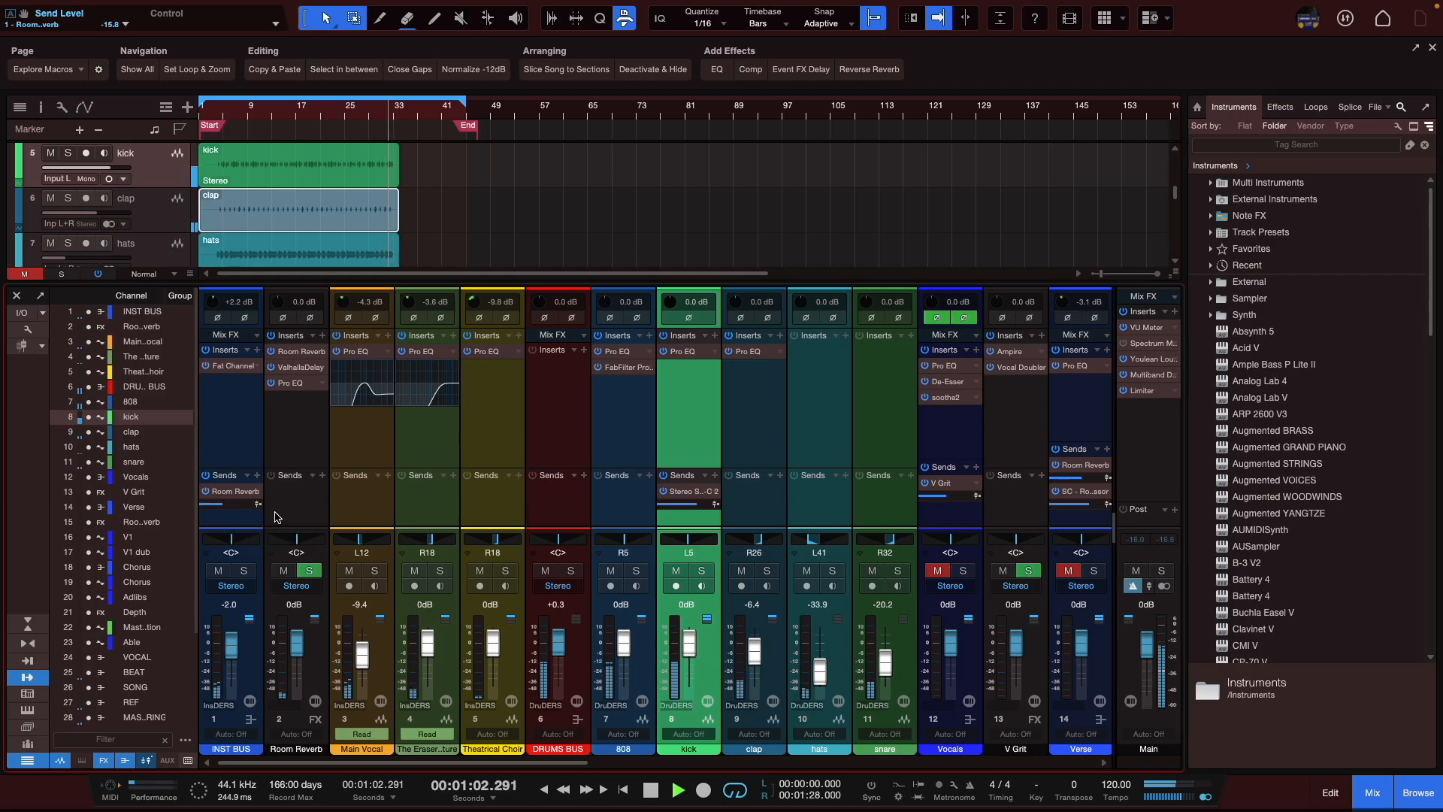
{"action": "key", "text": "space"}
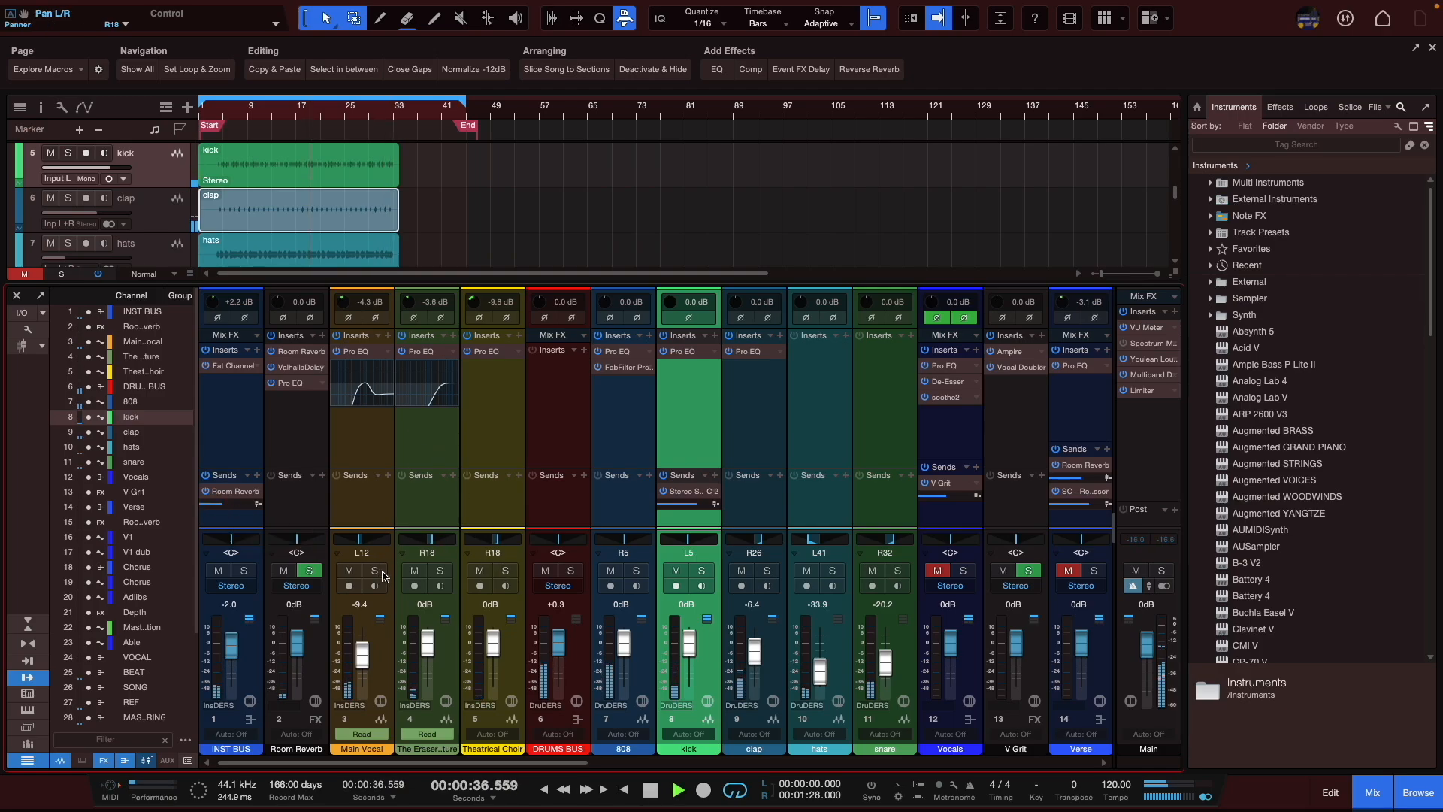
- Cut the LMF band of Main Vocal's Pro EQ to -2.58 dB at 551 Hz
{"action": "left_click", "coordinate": [368, 361]}
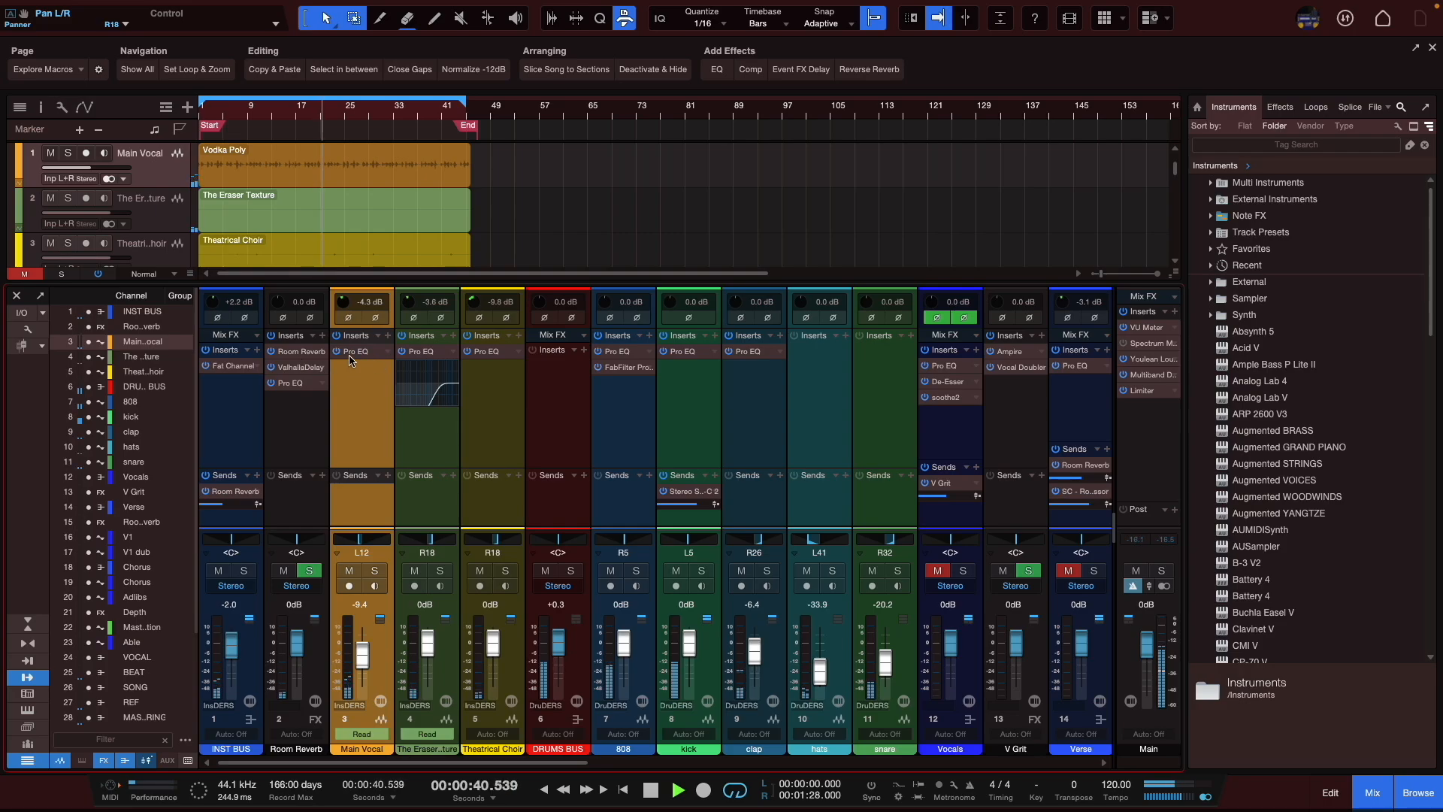
{"action": "left_click", "coordinate": [349, 352]}
{"action": "left_click_drag", "start_coordinate": [716, 280], "coordinate": [724, 287]}
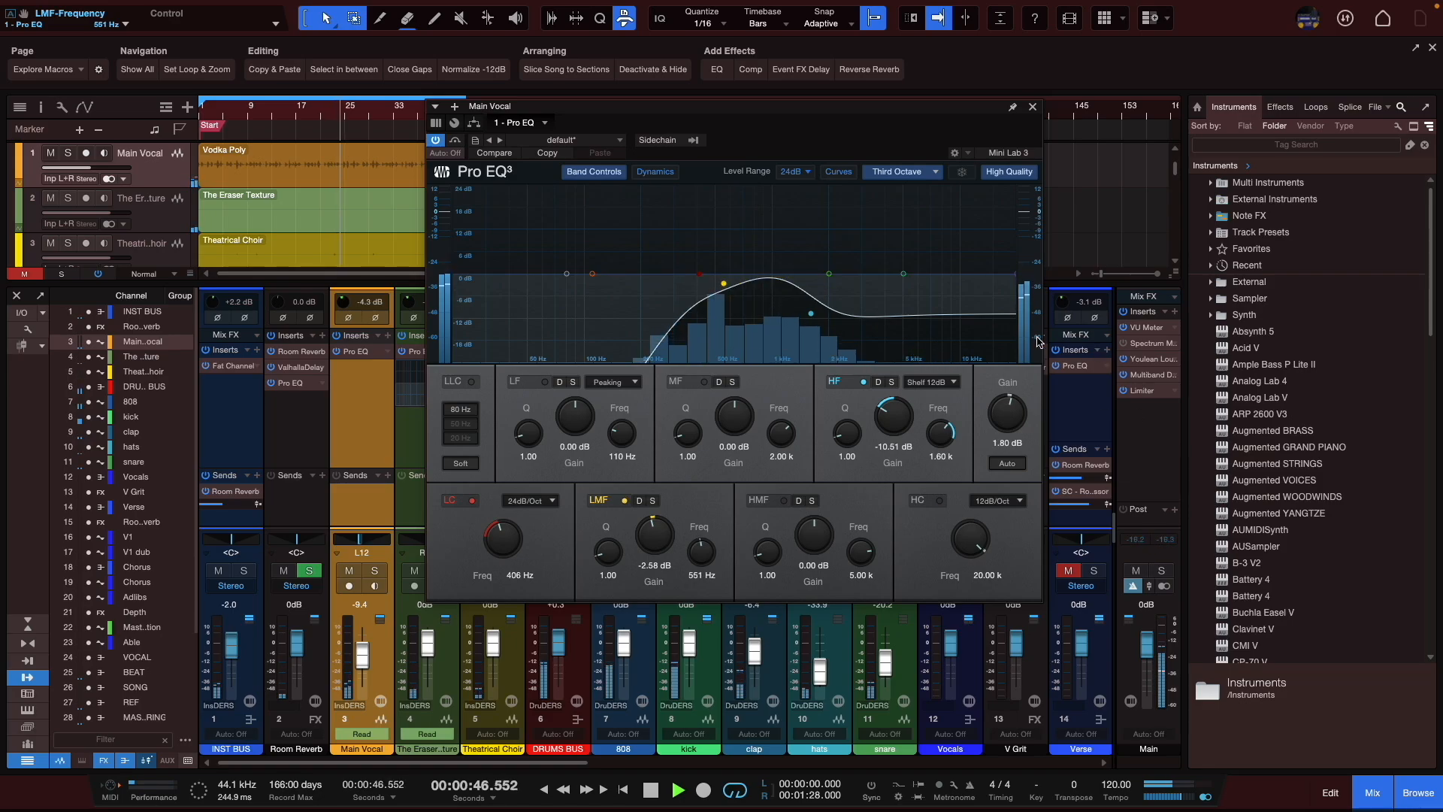
{"action": "left_click", "coordinate": [1033, 107]}
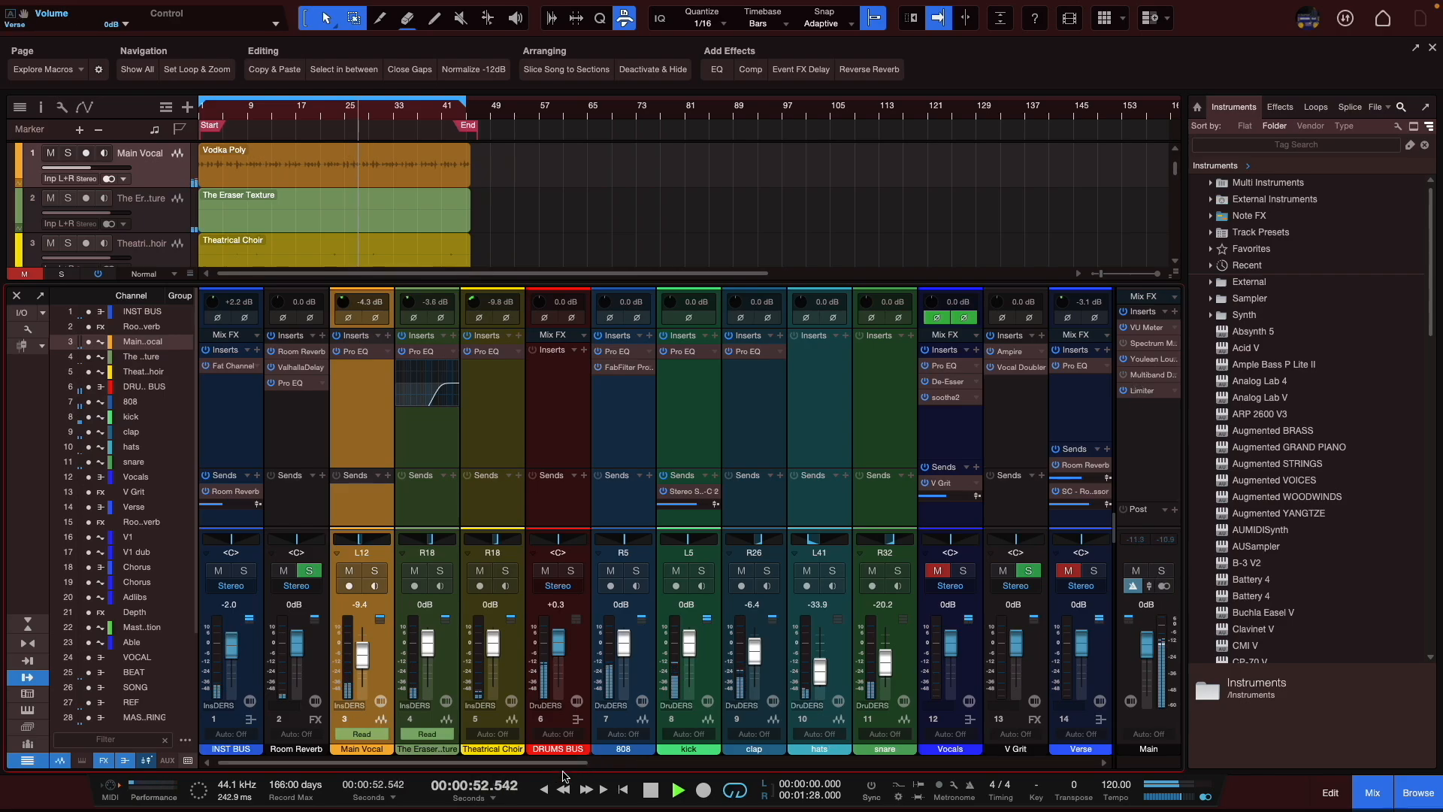
- In the 808 channel's Pro EQ, set the low cut to 99.3 Hz, the high cut to 127 Hz and LF to -0.60 dB at 133 Hz
{"action": "left_click_drag", "start_coordinate": [540, 763], "coordinate": [614, 763]}
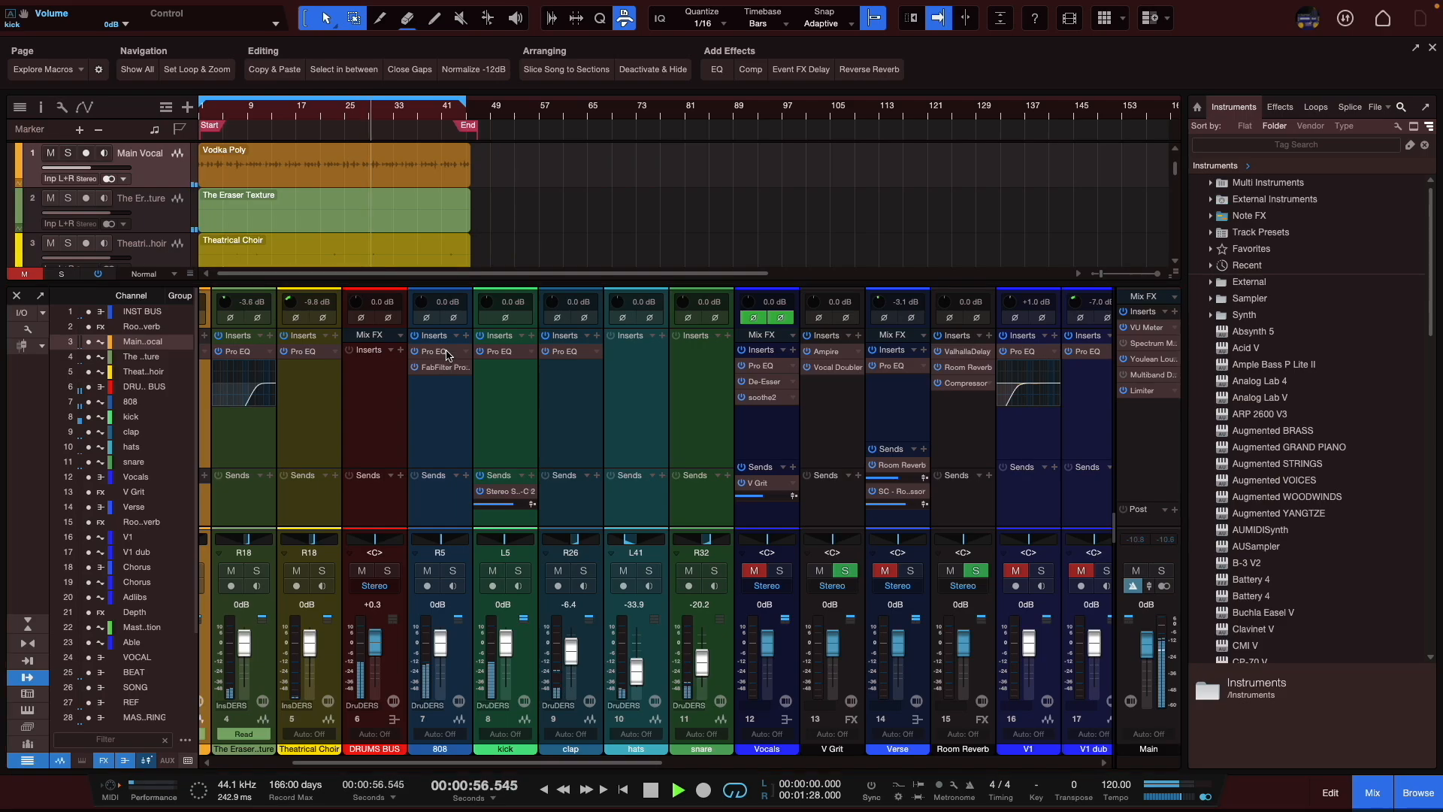
{"action": "left_click_drag", "start_coordinate": [1442, 159], "coordinate": [732, 136]}
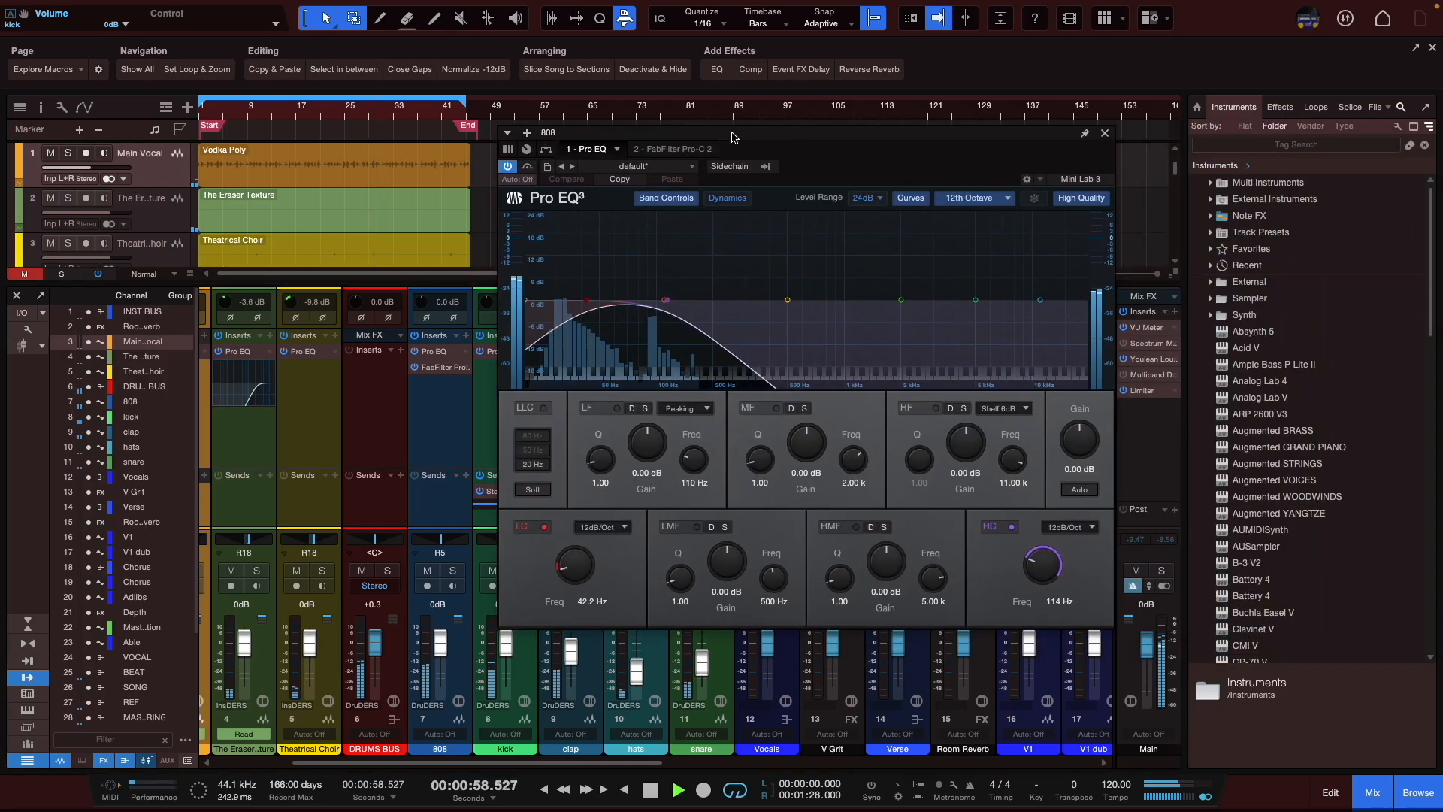
{"action": "left_click_drag", "start_coordinate": [590, 300], "coordinate": [680, 302]}
{"action": "key", "text": "space"}
{"action": "key", "text": "space"}
{"action": "key", "text": "space"}
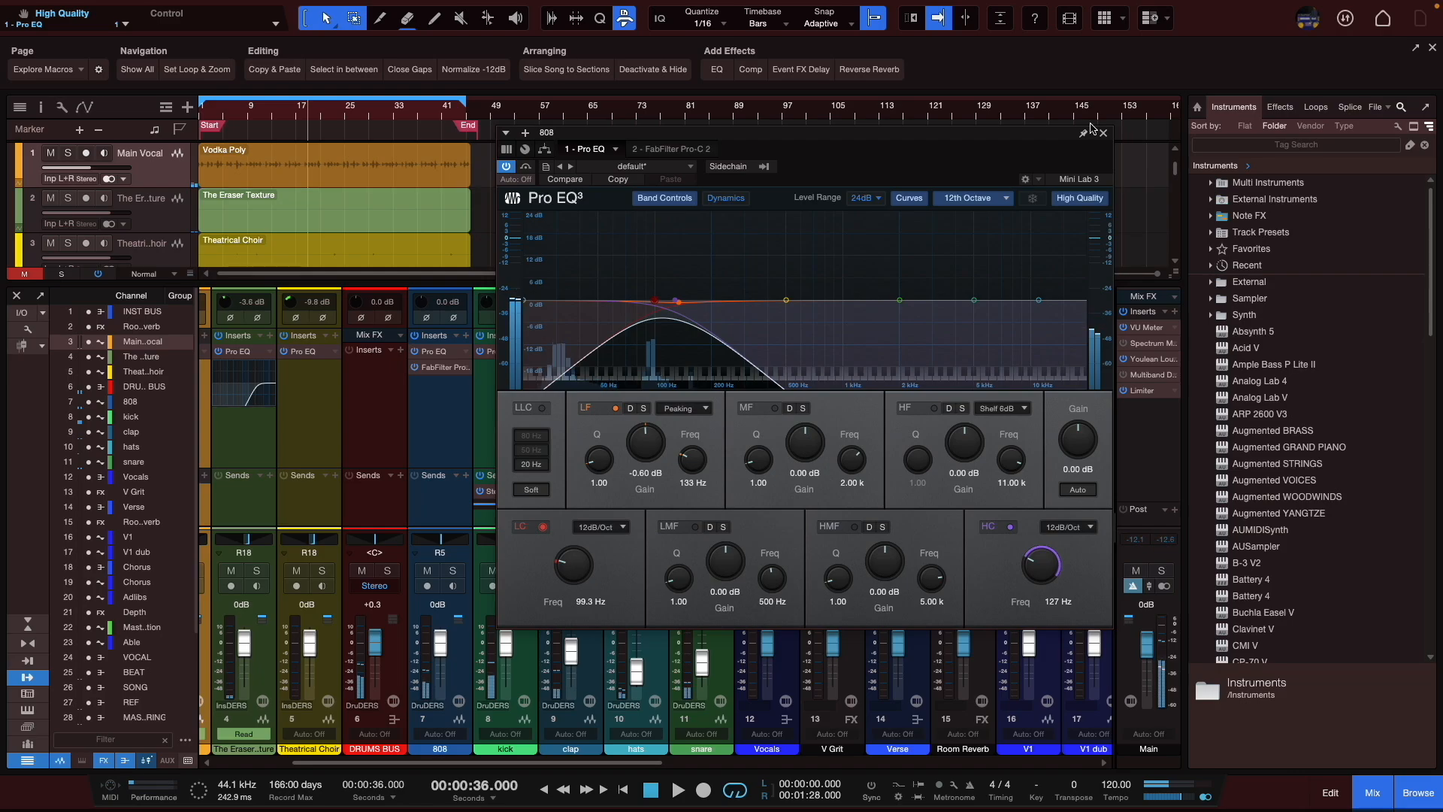
{"action": "left_click", "coordinate": [1102, 133]}
{"action": "key", "text": "space"}
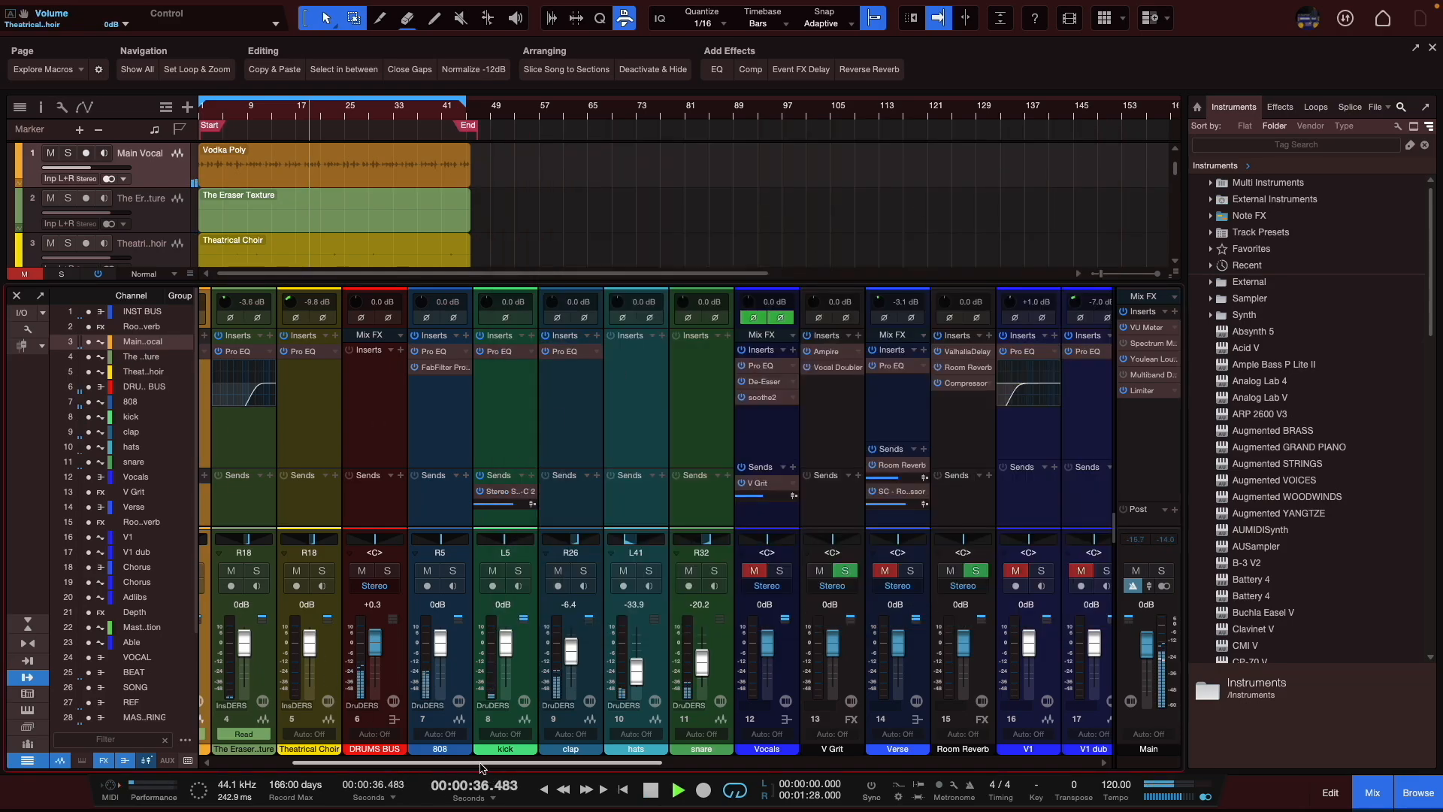
- Mute DRUMS BUS and play the instruments from the song start and from about bar 25
{"action": "scroll", "coordinate": [285, 407], "scroll_direction": "left", "scroll_amount": 3}
{"action": "left_click", "coordinate": [209, 124]}
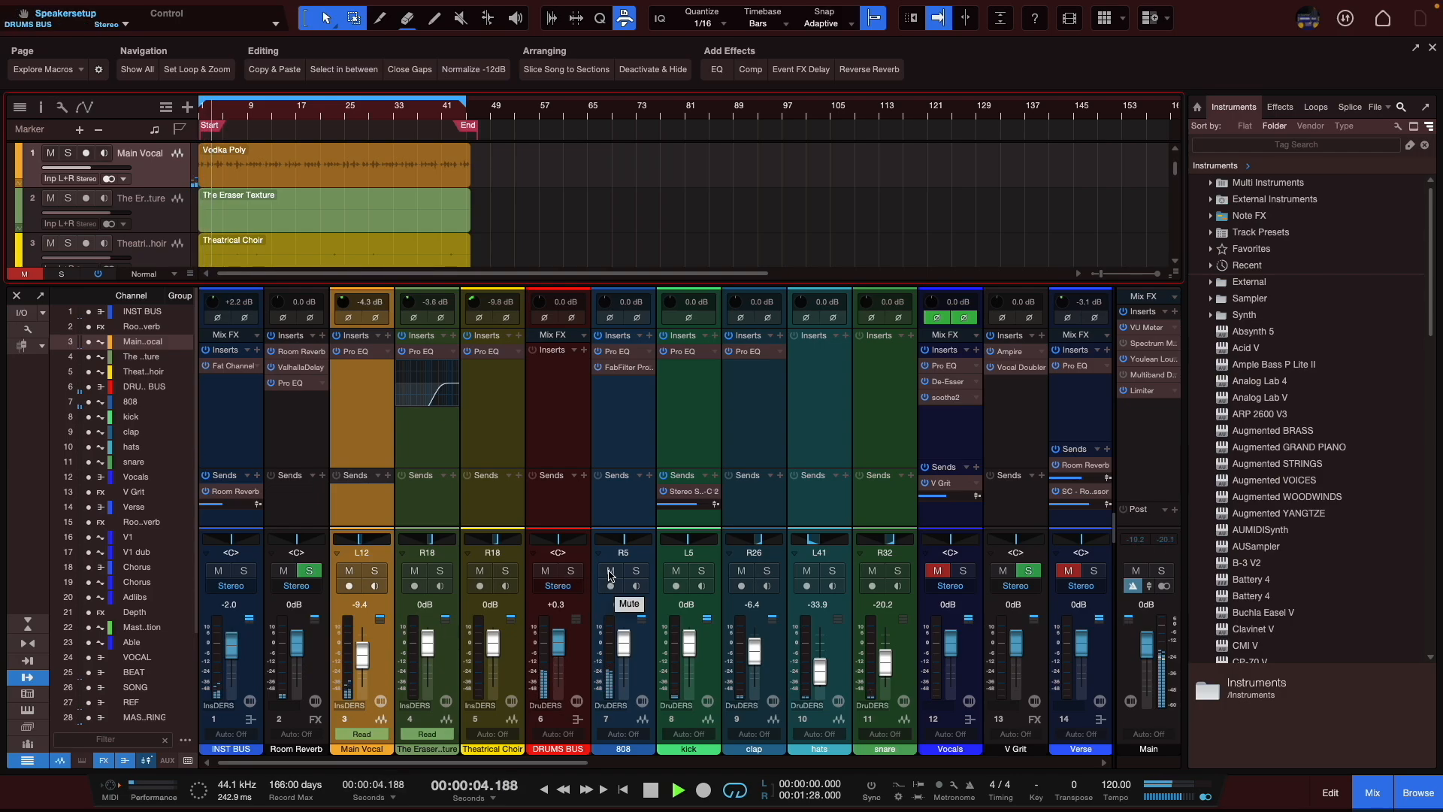
{"action": "left_click", "coordinate": [546, 573]}
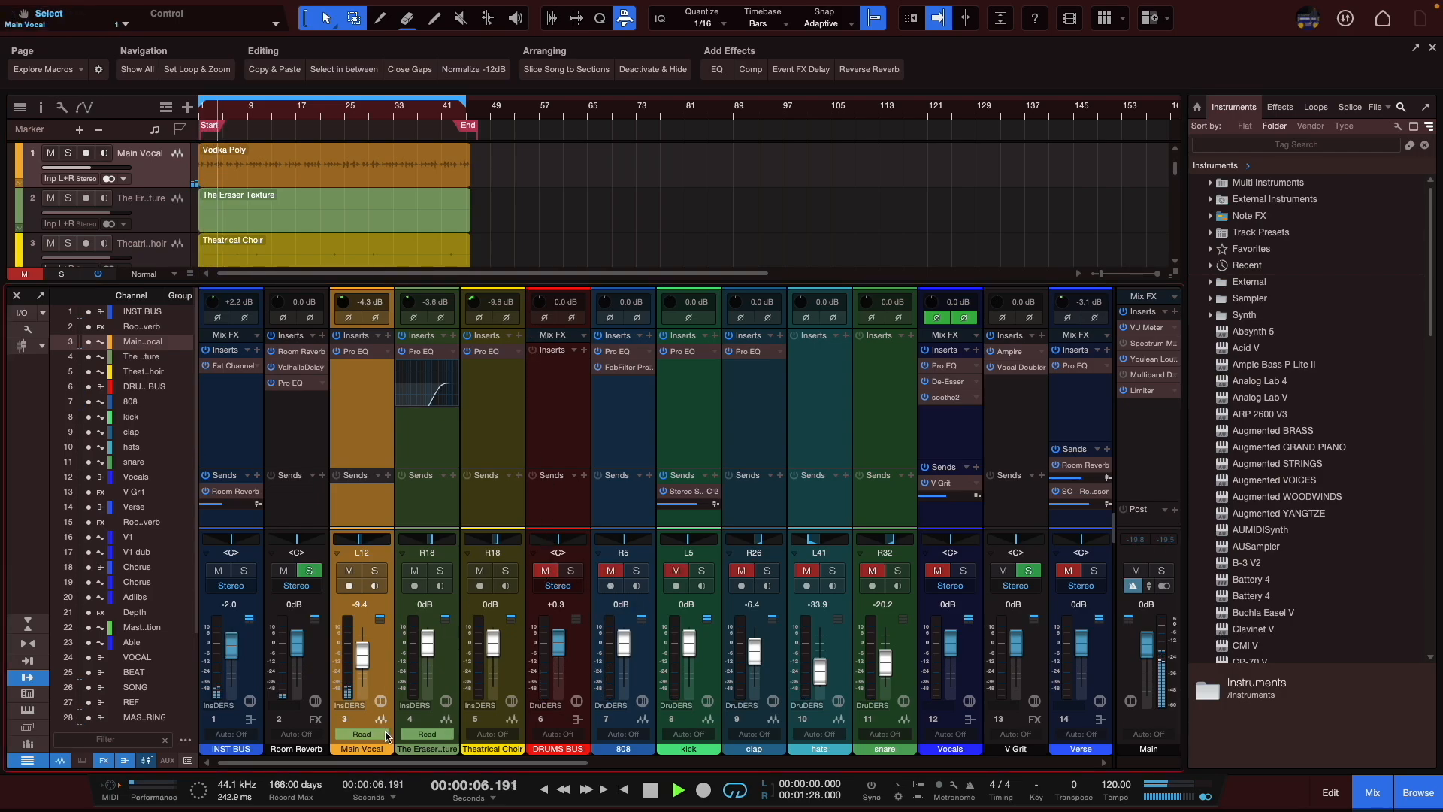
{"action": "scroll", "coordinate": [545, 571], "scroll_direction": "right", "scroll_amount": 1}
{"action": "left_click", "coordinate": [325, 122]}
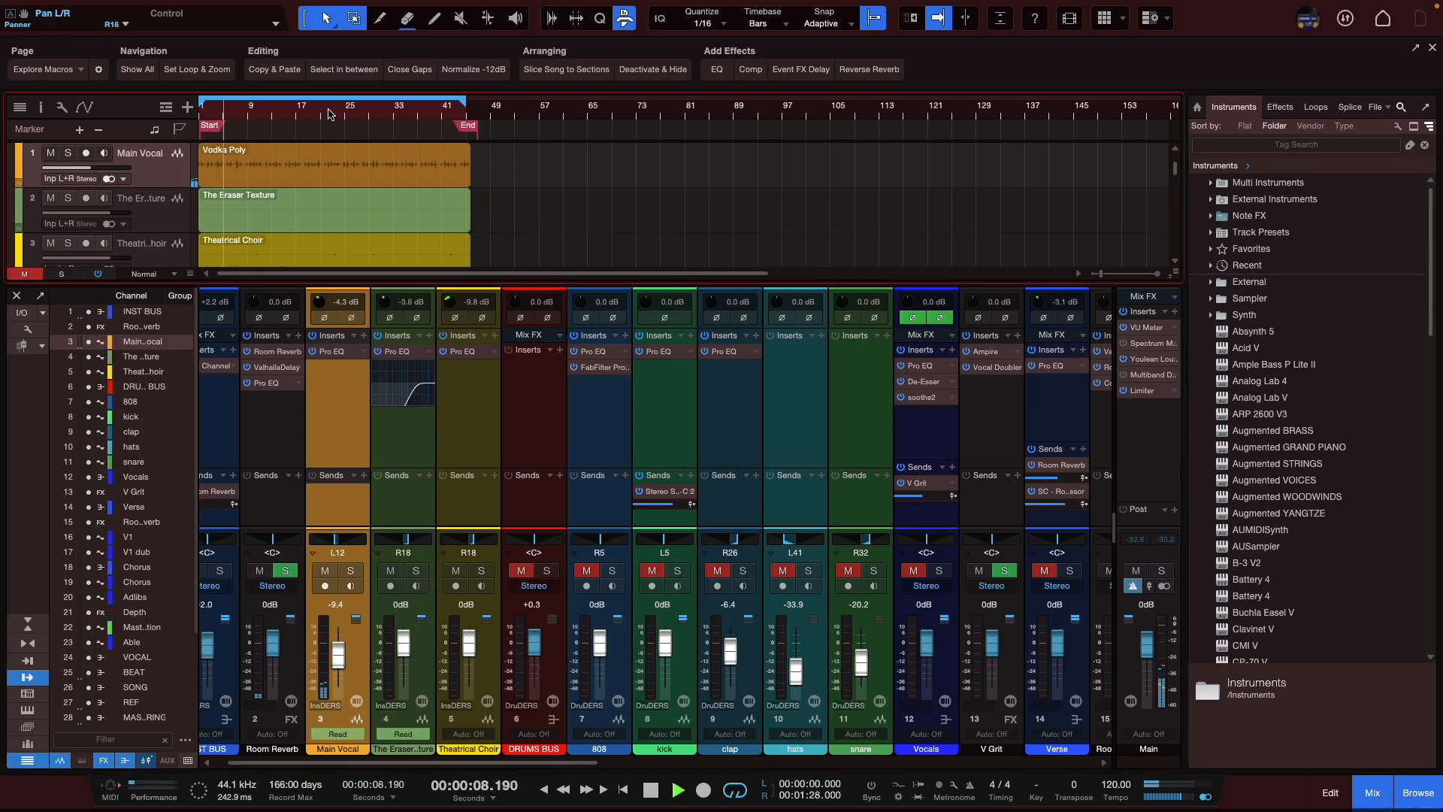
{"action": "left_click", "coordinate": [344, 120]}
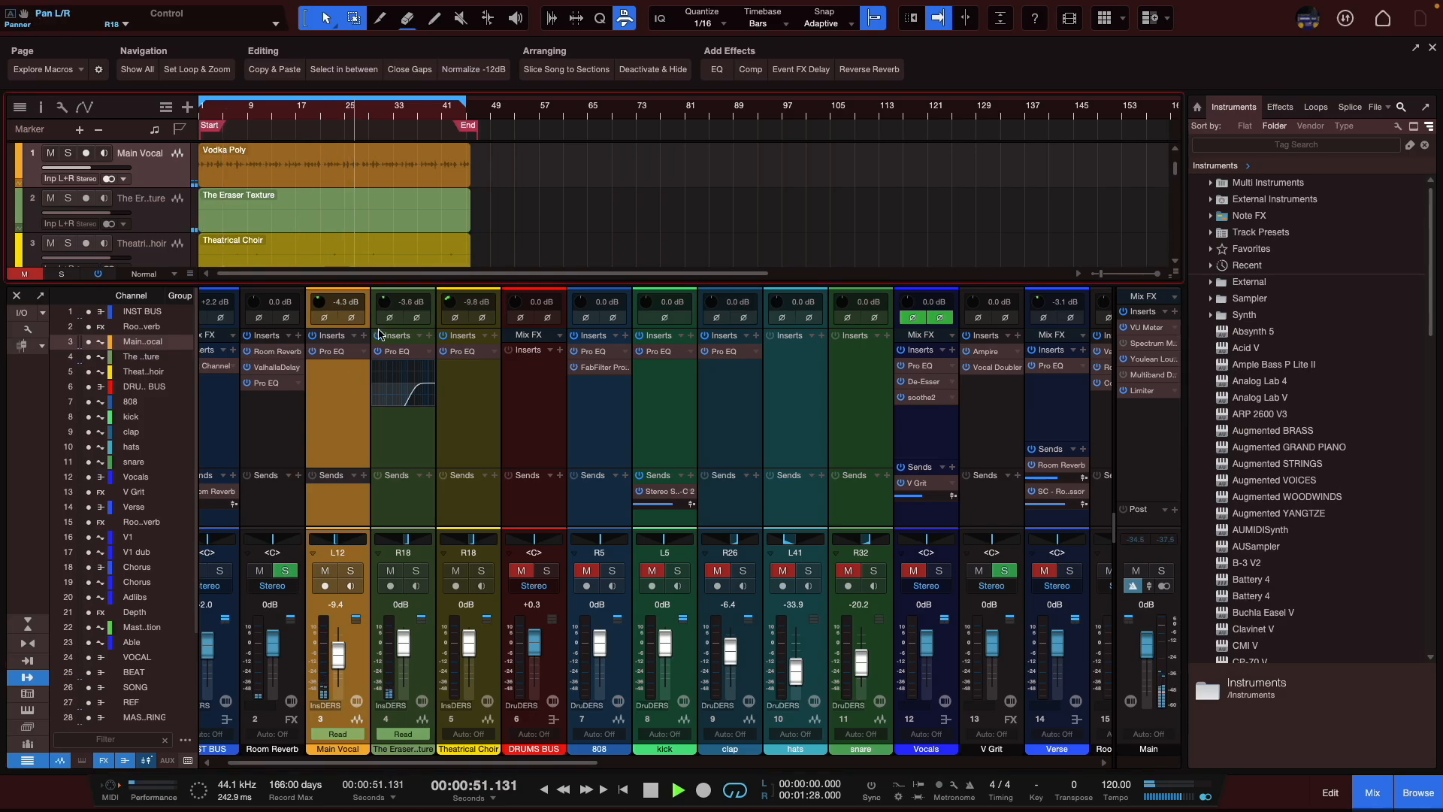
- Solo the Theatrical Choir and The Eraser Texture channels
{"action": "left_click", "coordinate": [475, 572]}
{"action": "left_click", "coordinate": [415, 586]}
{"action": "left_click", "coordinate": [416, 586]}
{"action": "left_click", "coordinate": [417, 571]}
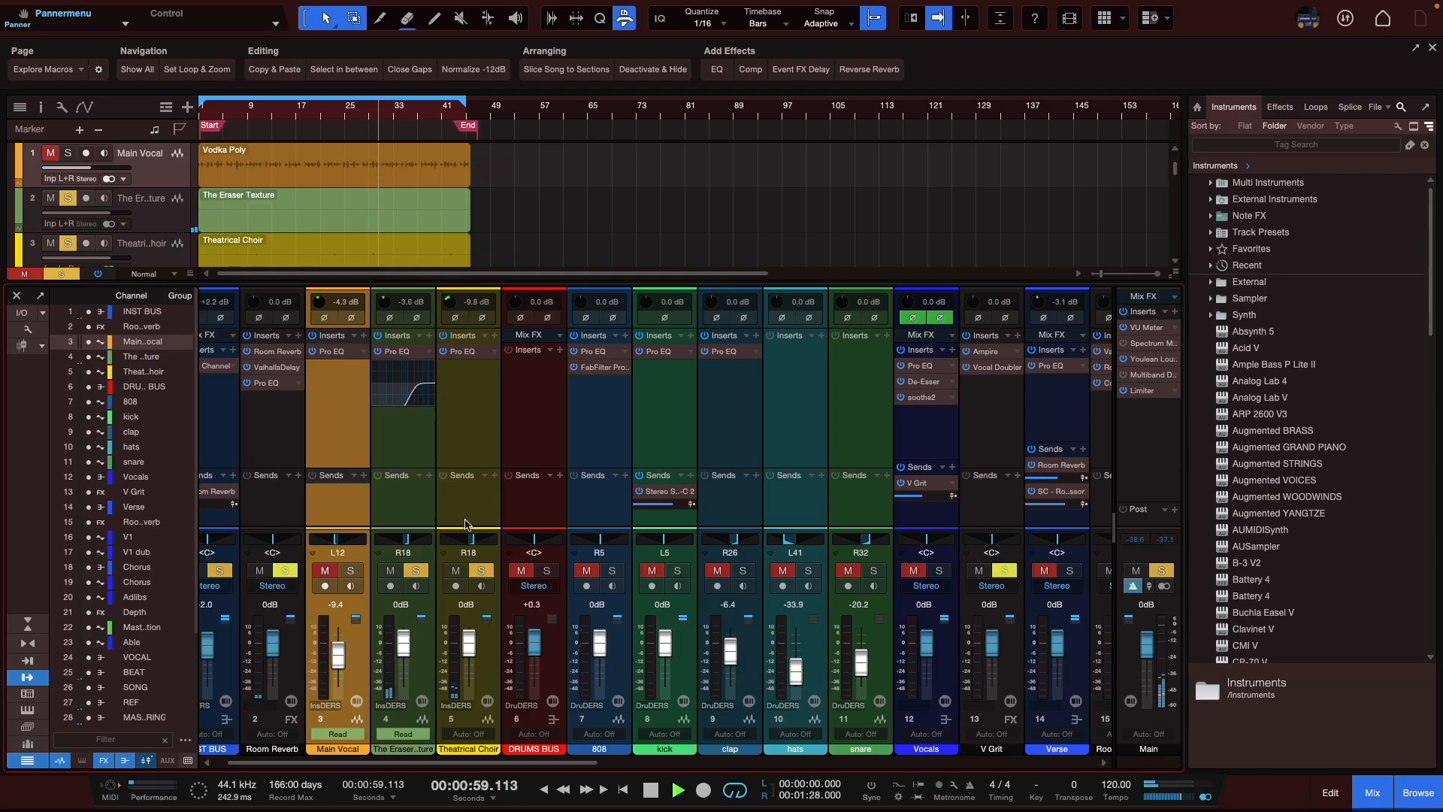
- Pan Theatrical Choir to L56, replay from about bar 25, and clear the solos on both texture channels
{"action": "left_click_drag", "start_coordinate": [475, 545], "coordinate": [453, 543]}
{"action": "left_click", "coordinate": [344, 113]}
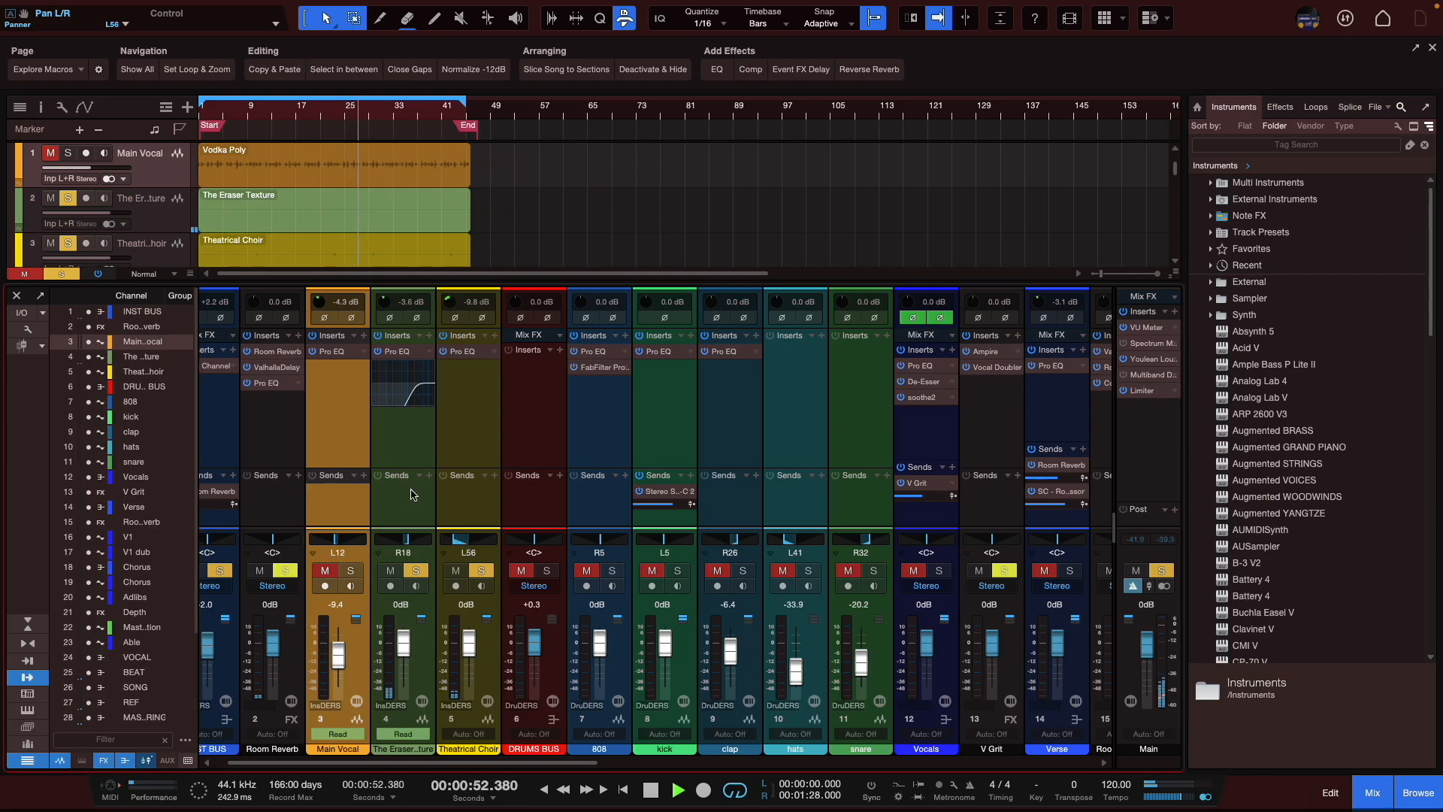
{"action": "left_click", "coordinate": [417, 571]}
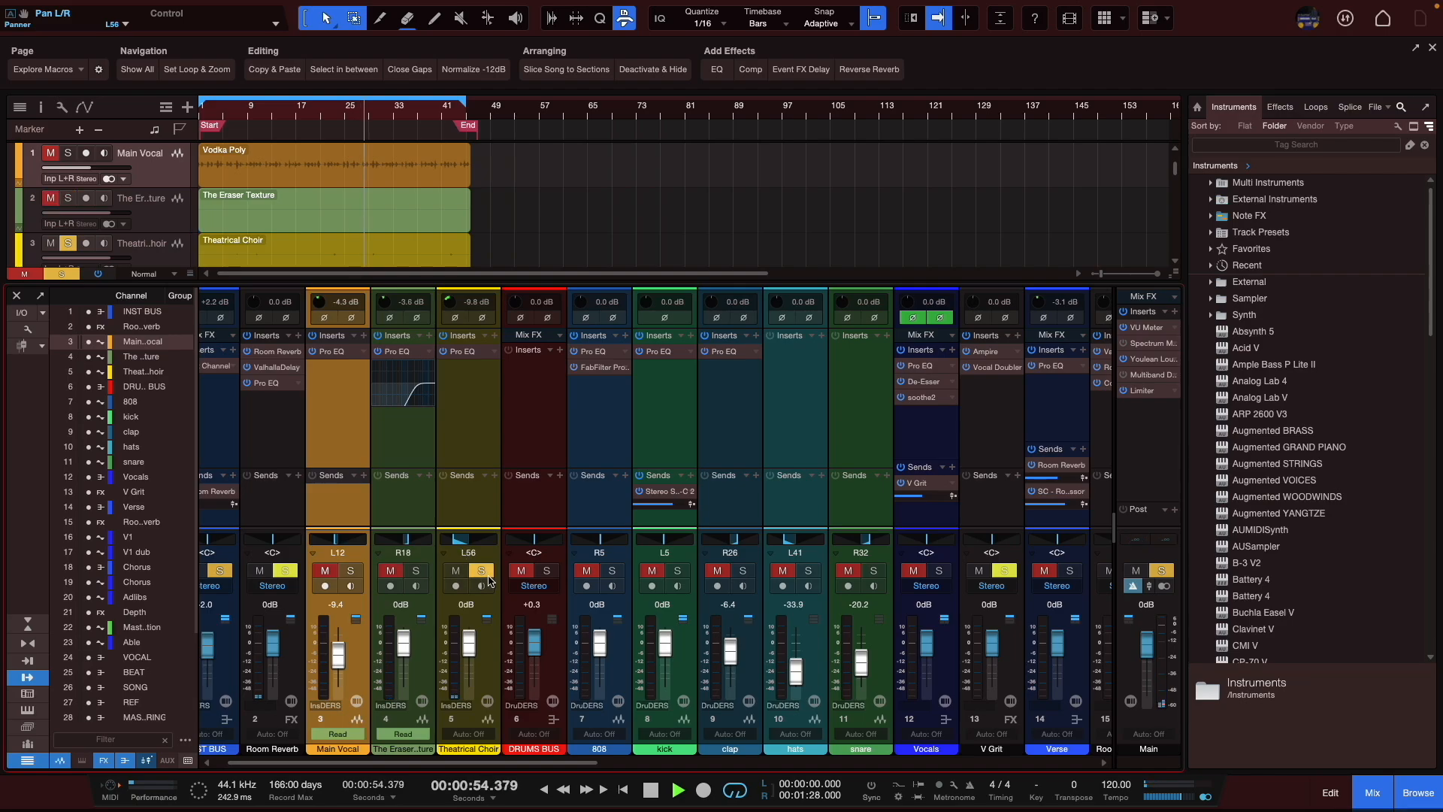
{"action": "left_click", "coordinate": [481, 571]}
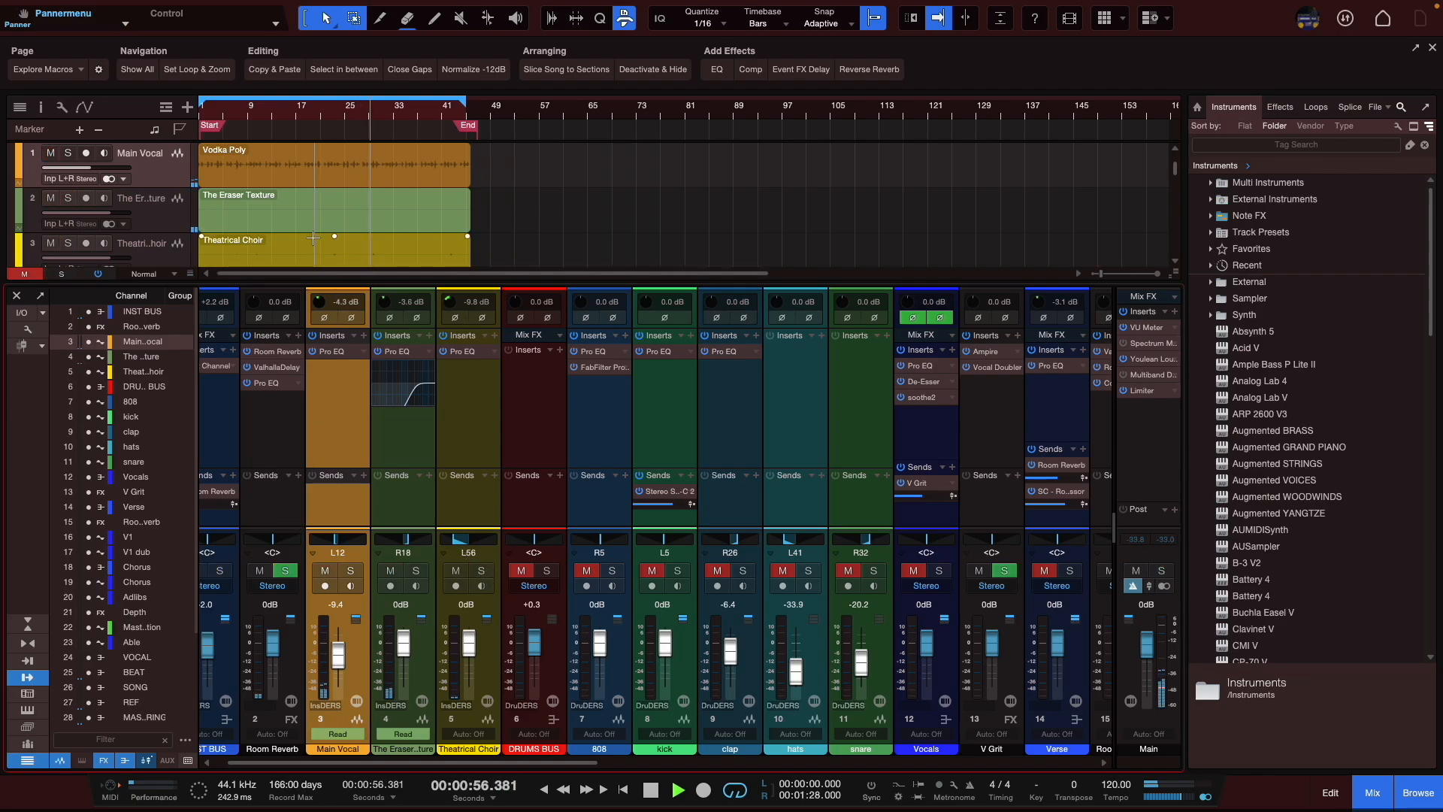
- Switch the Main output to mono and lower the input gain of Main Vocal and The Eraser Texture to -7.9 dB each
{"action": "left_click_drag", "start_coordinate": [321, 302], "coordinate": [321, 312]}
{"action": "left_click", "coordinate": [203, 114]}
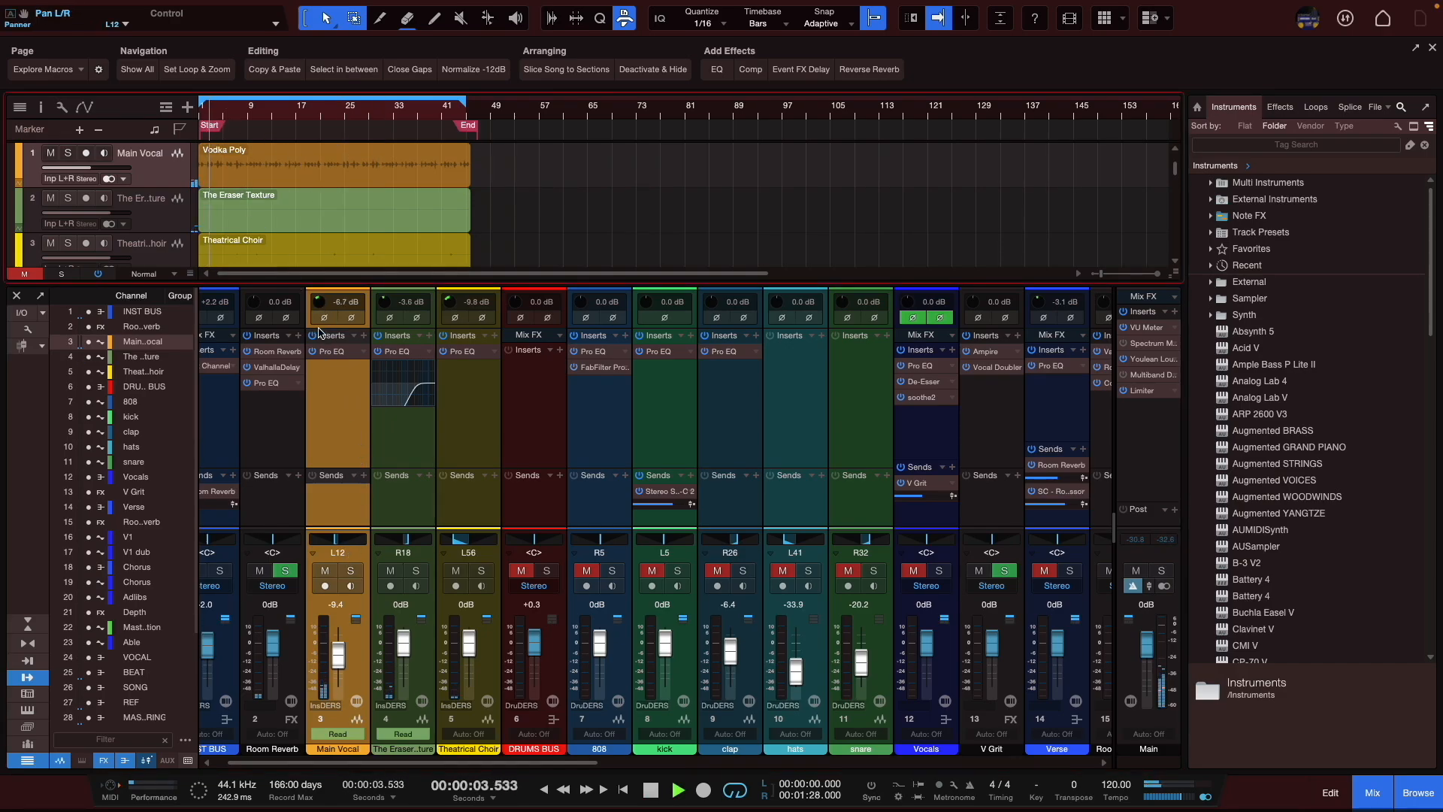
{"action": "left_click_drag", "start_coordinate": [319, 300], "coordinate": [319, 301]}
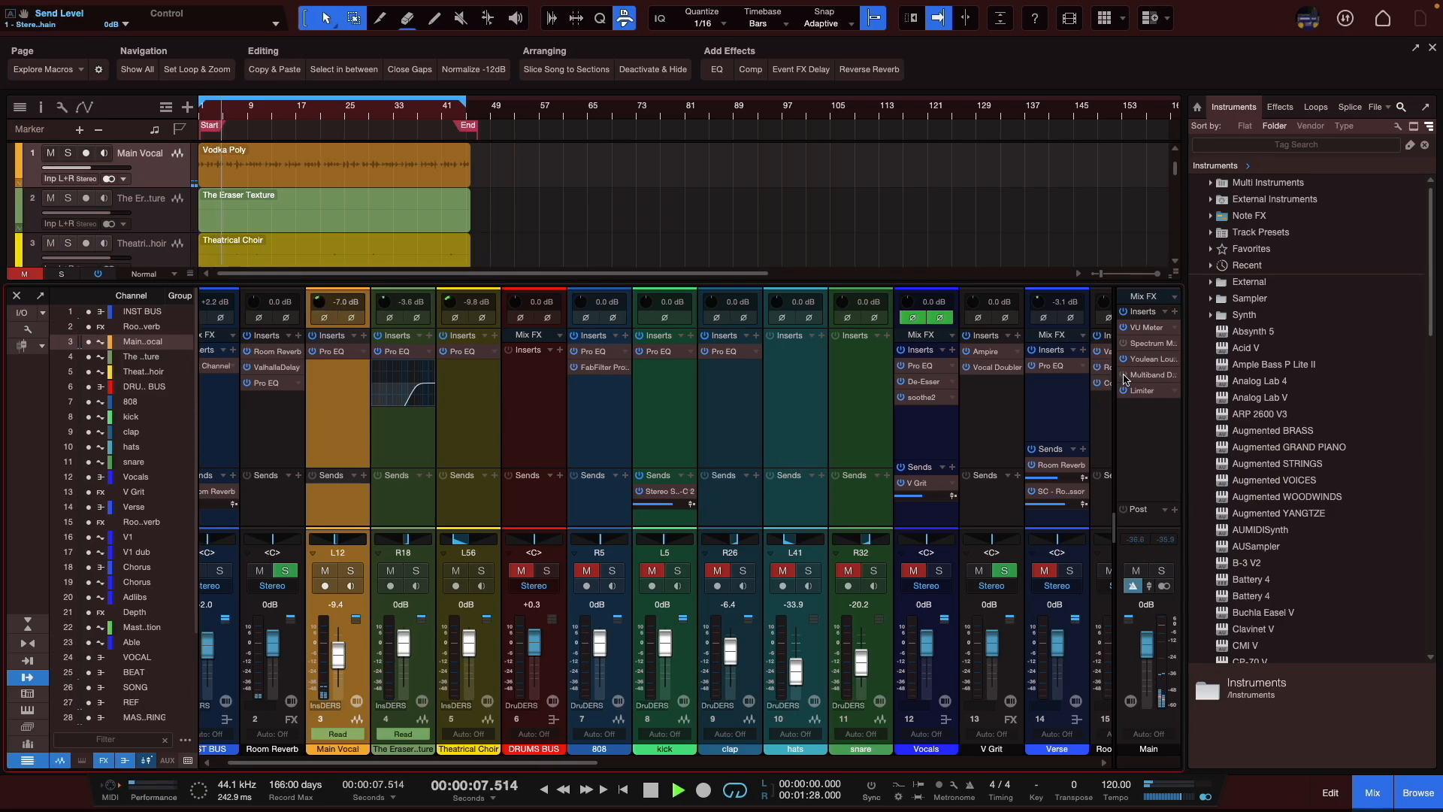
{"action": "left_click", "coordinate": [1168, 597]}
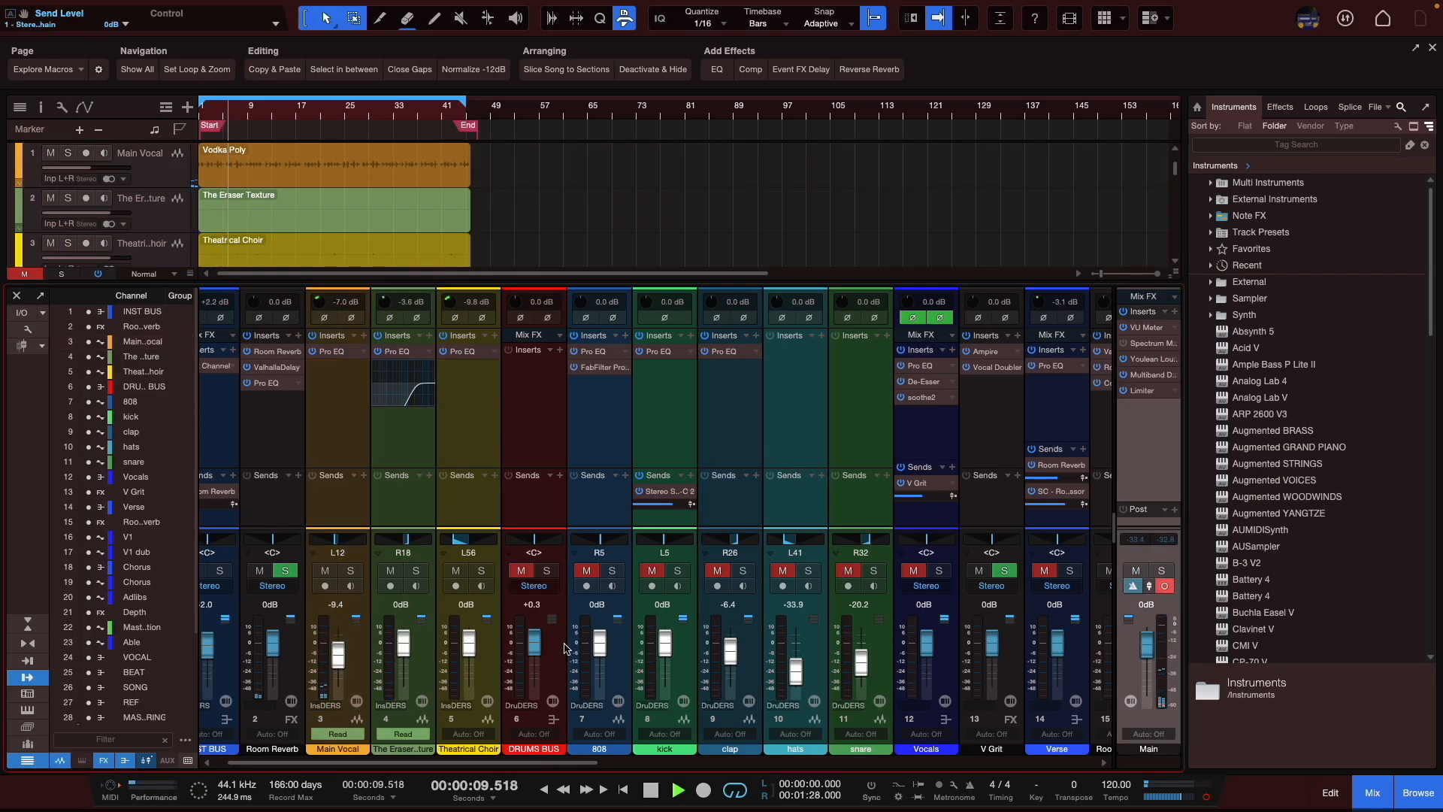
{"action": "left_click", "coordinate": [344, 112]}
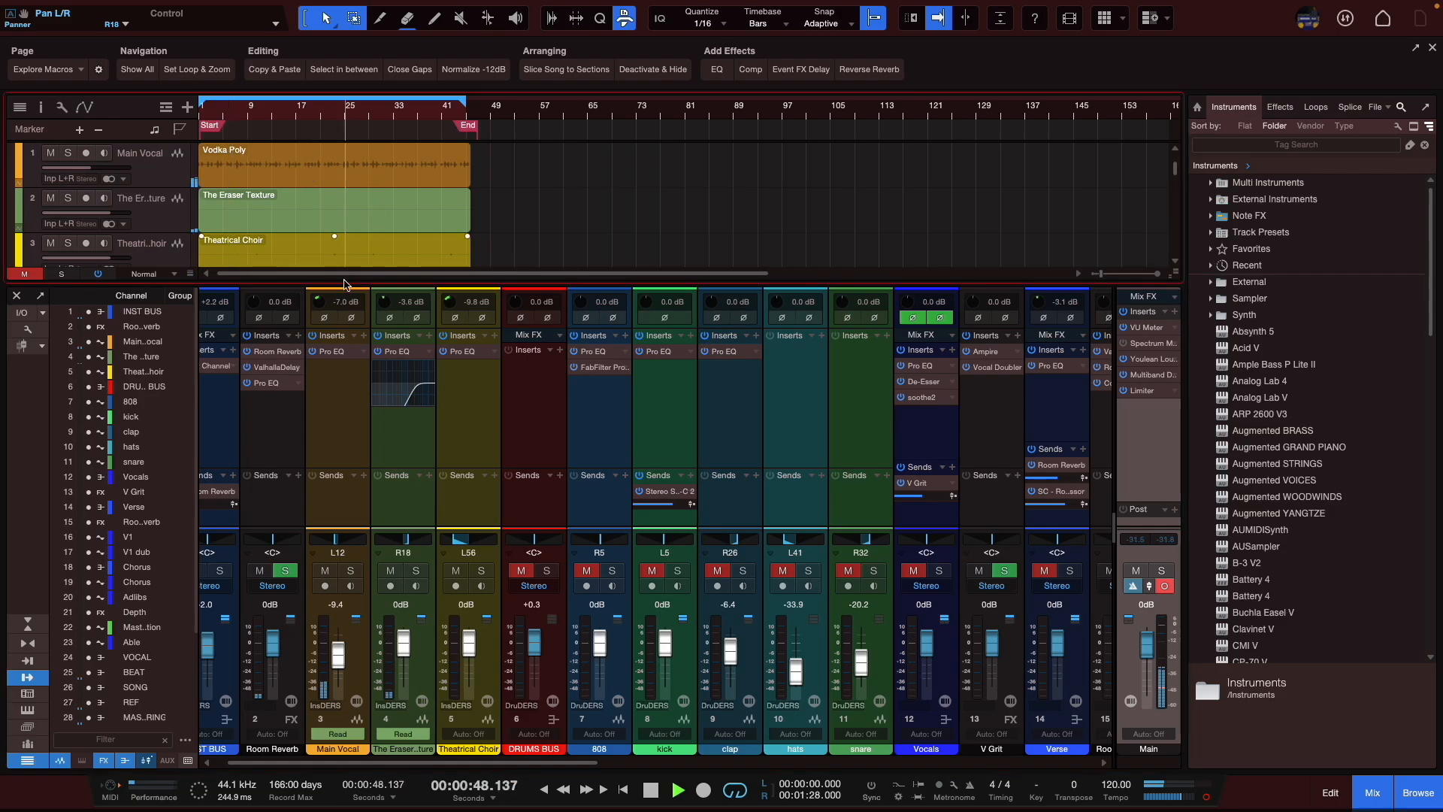
{"action": "left_click_drag", "start_coordinate": [320, 302], "coordinate": [320, 307]}
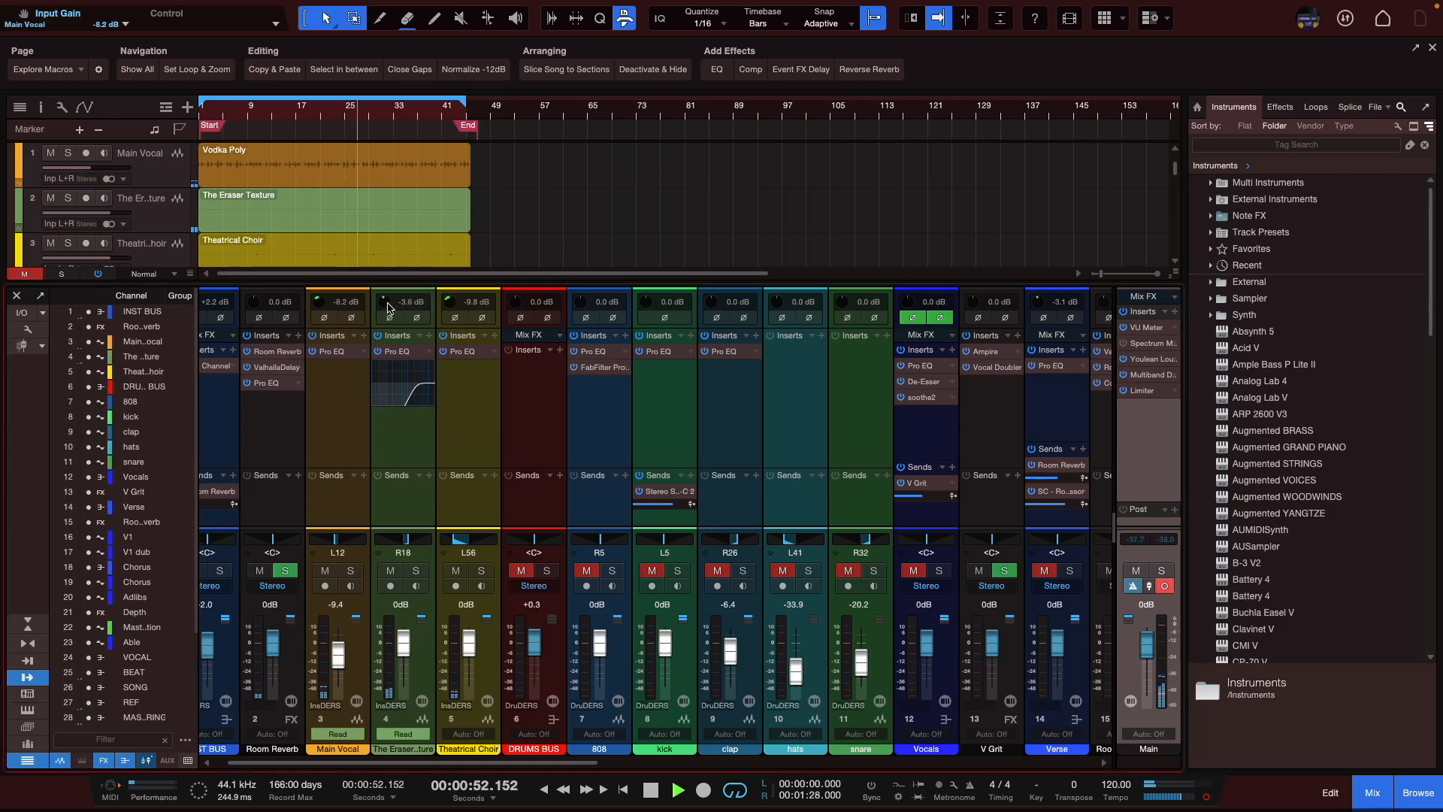
{"action": "left_click_drag", "start_coordinate": [389, 304], "coordinate": [387, 318]}
{"action": "left_click_drag", "start_coordinate": [322, 304], "coordinate": [323, 302]}
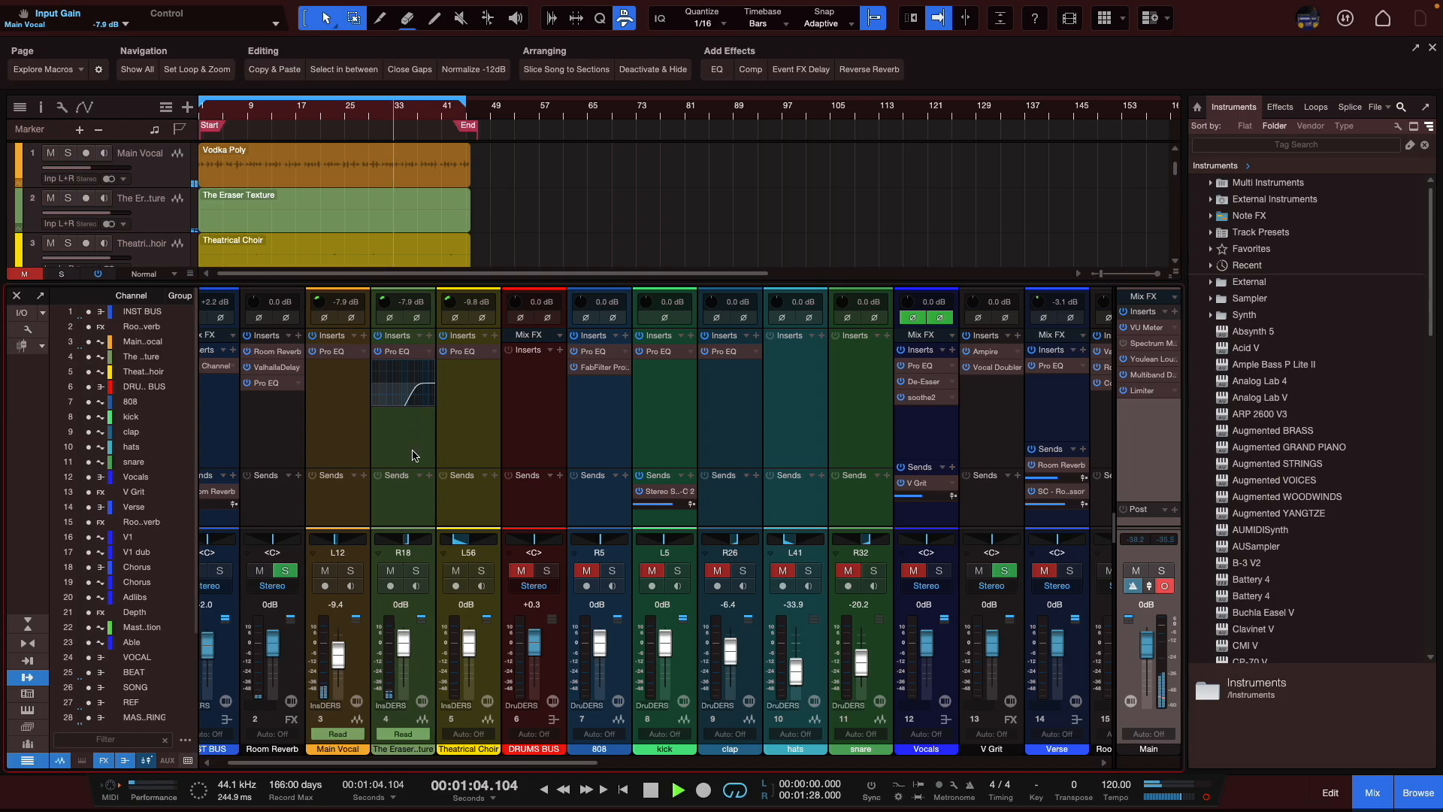
- Replay the instruments from about bar 25, stop playback, and clear the mutes on all channels
{"action": "key", "text": "space"}
{"action": "key", "text": "space"}
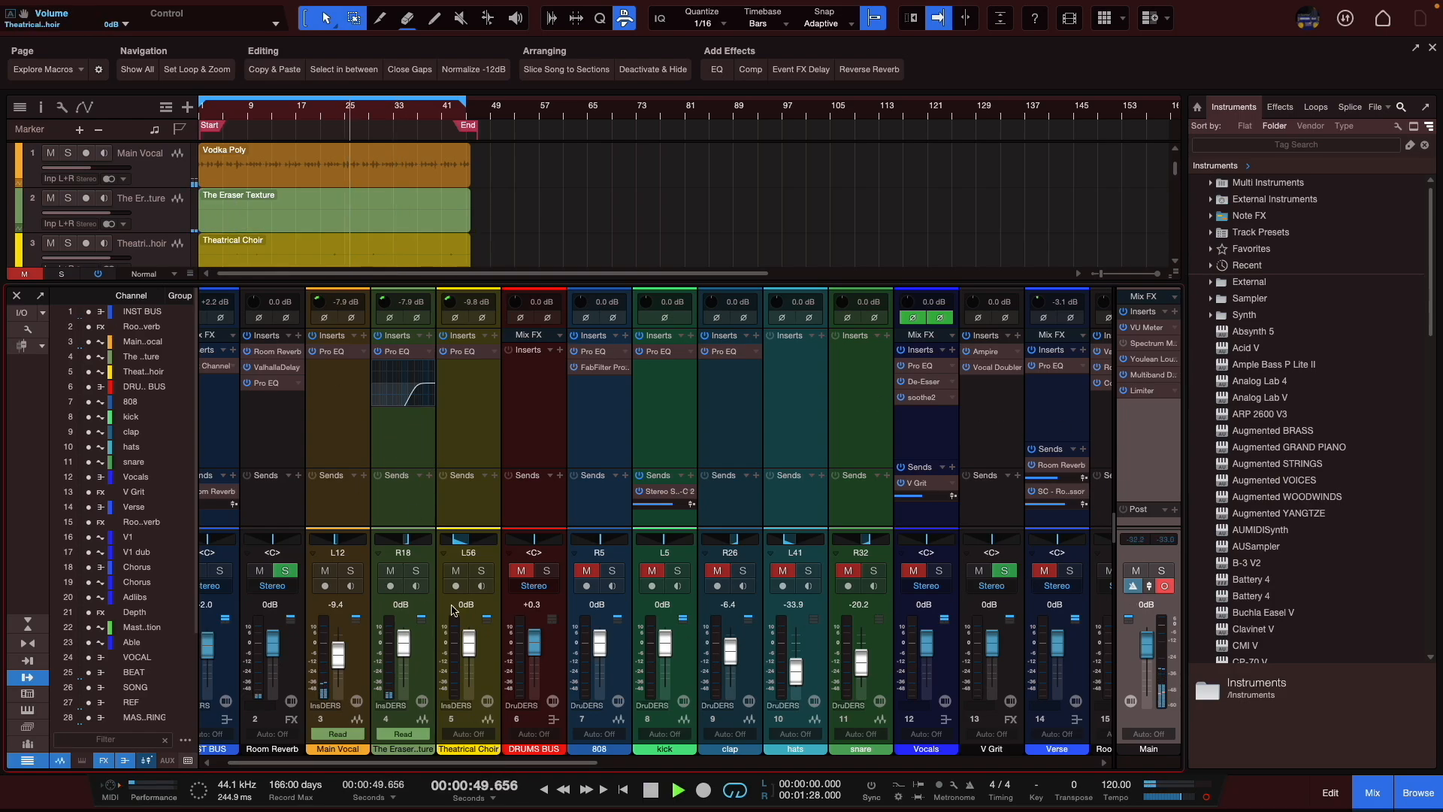
{"action": "key", "text": "space"}
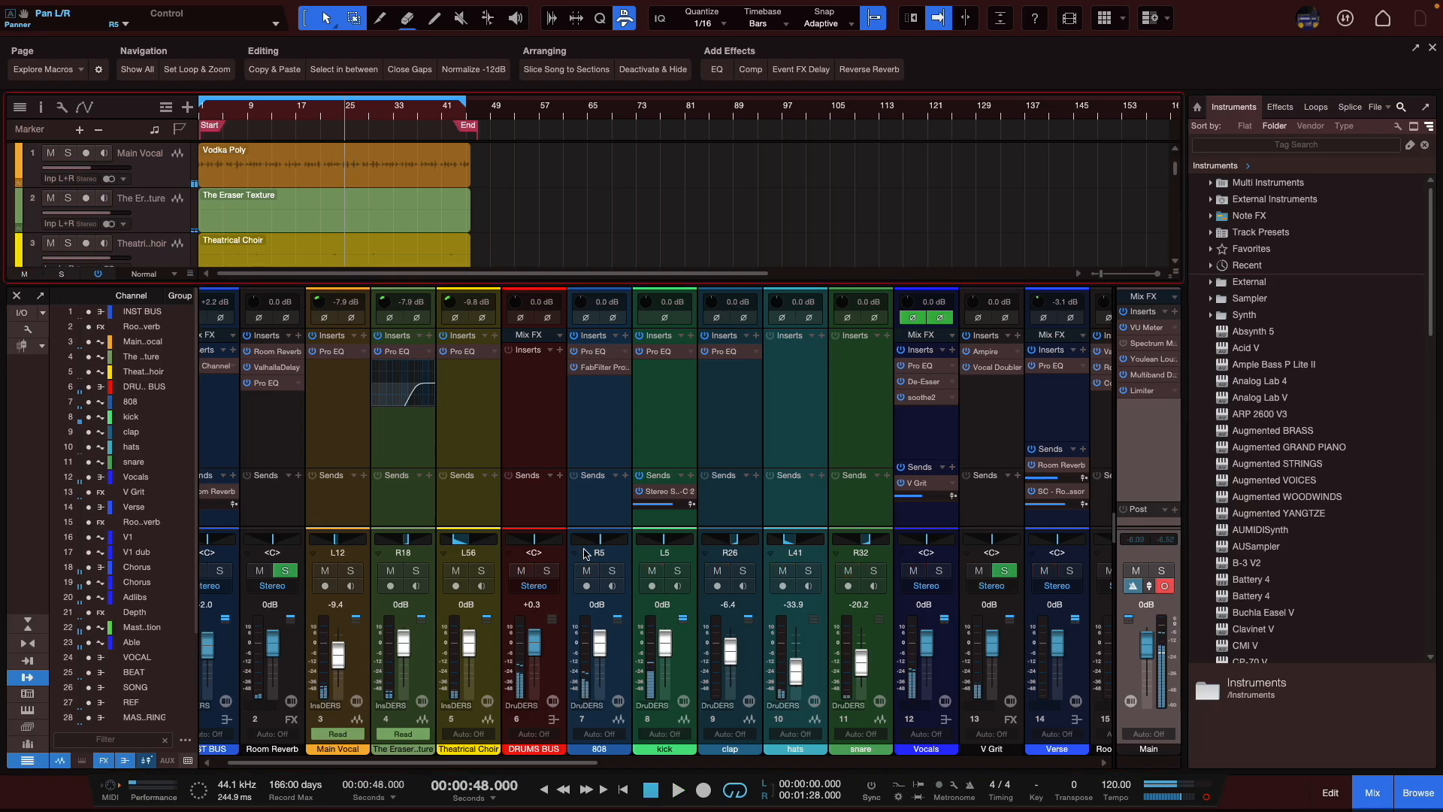
- Hide the mixer, mute the Master Section and Able tracks in the arrangement, and start playback
{"action": "left_click", "coordinate": [17, 295]}
{"action": "scroll", "coordinate": [181, 403], "scroll_direction": "down", "scroll_amount": 4}
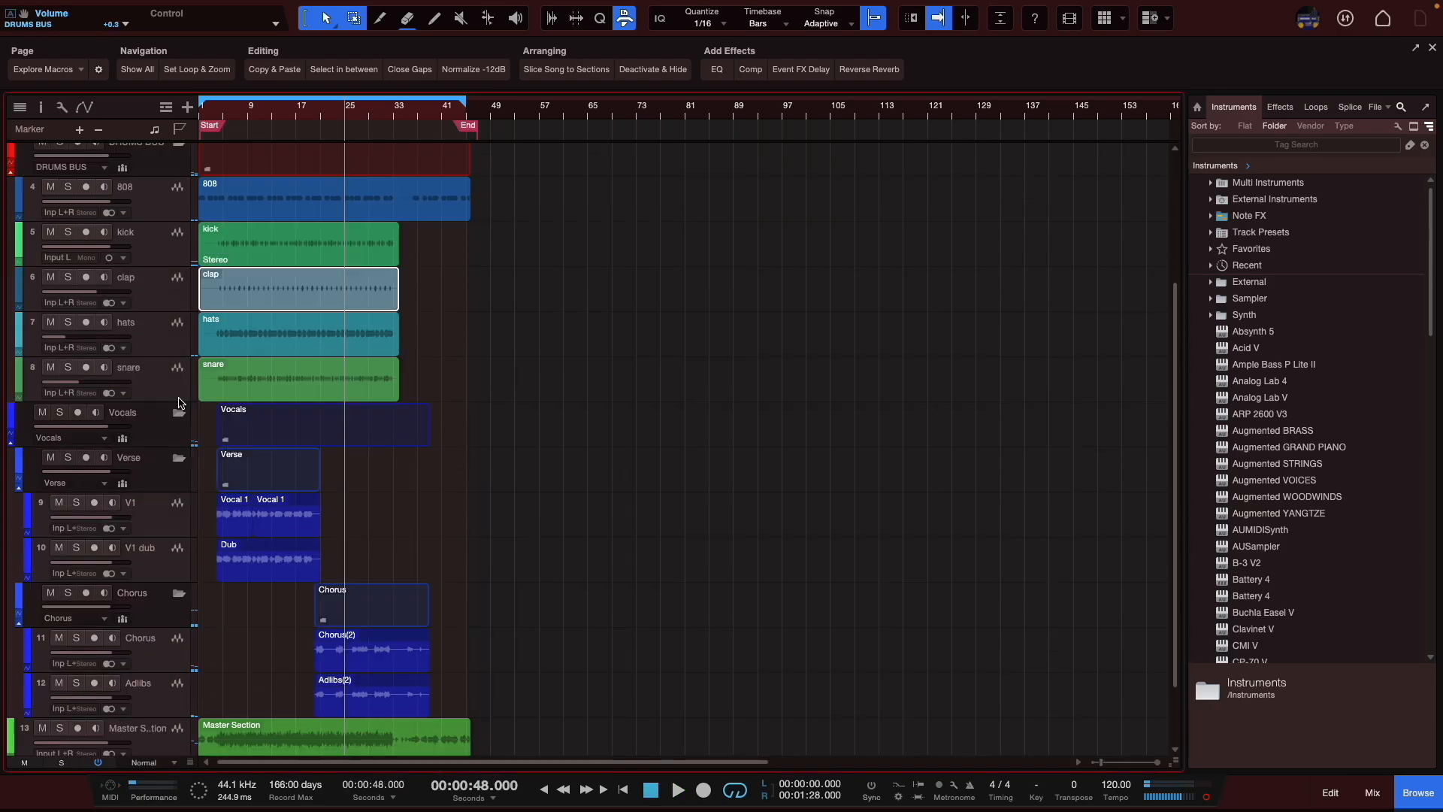
{"action": "scroll", "coordinate": [141, 439], "scroll_direction": "down", "scroll_amount": 2}
{"action": "left_click", "coordinate": [43, 645]}
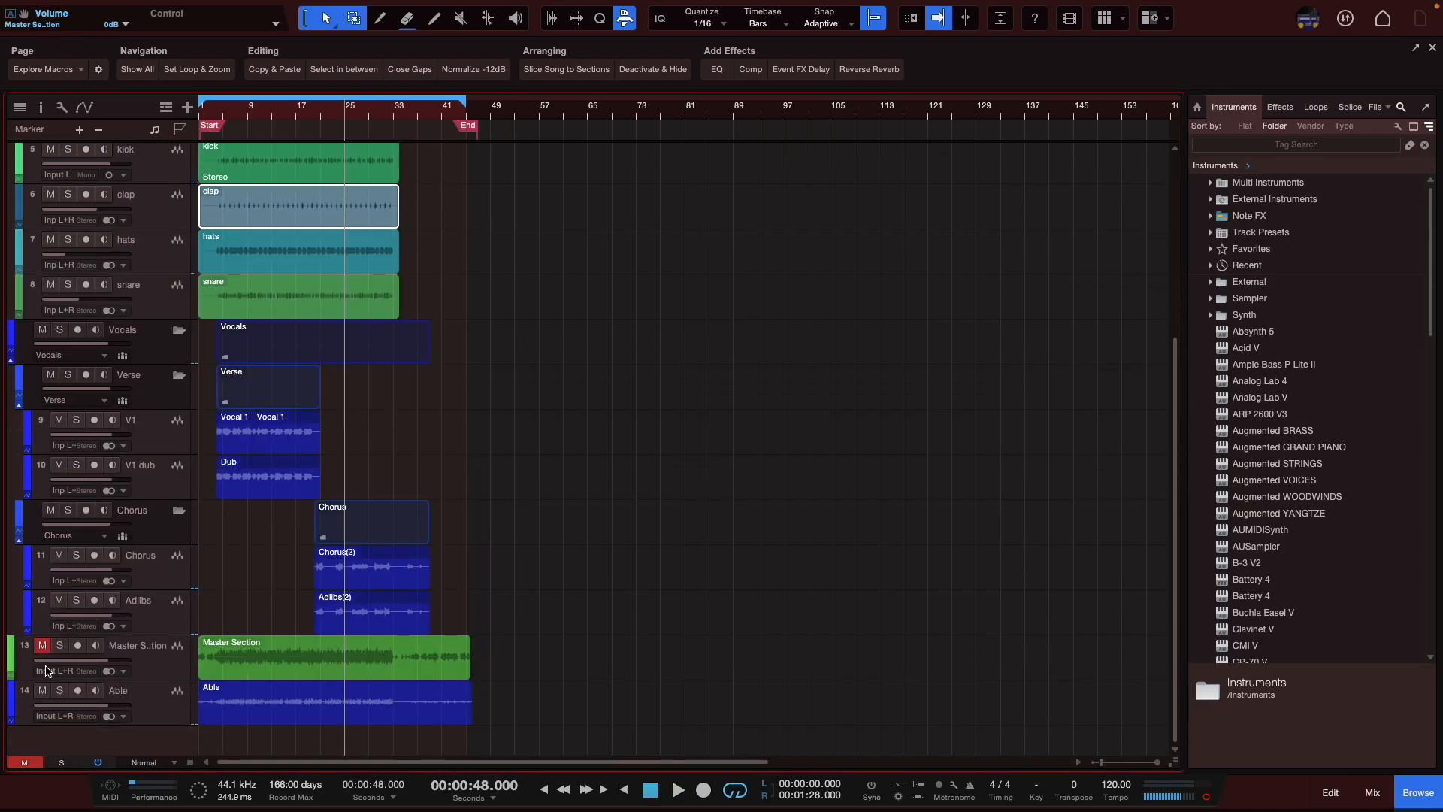
{"action": "key", "text": "space"}
- Restart playback from the song start and mute the Vocals folder track
{"action": "scroll", "coordinate": [185, 164], "scroll_direction": "up", "scroll_amount": 7}
{"action": "key", "text": "Home"}
{"action": "scroll", "coordinate": [56, 462], "scroll_direction": "down", "scroll_amount": 7}
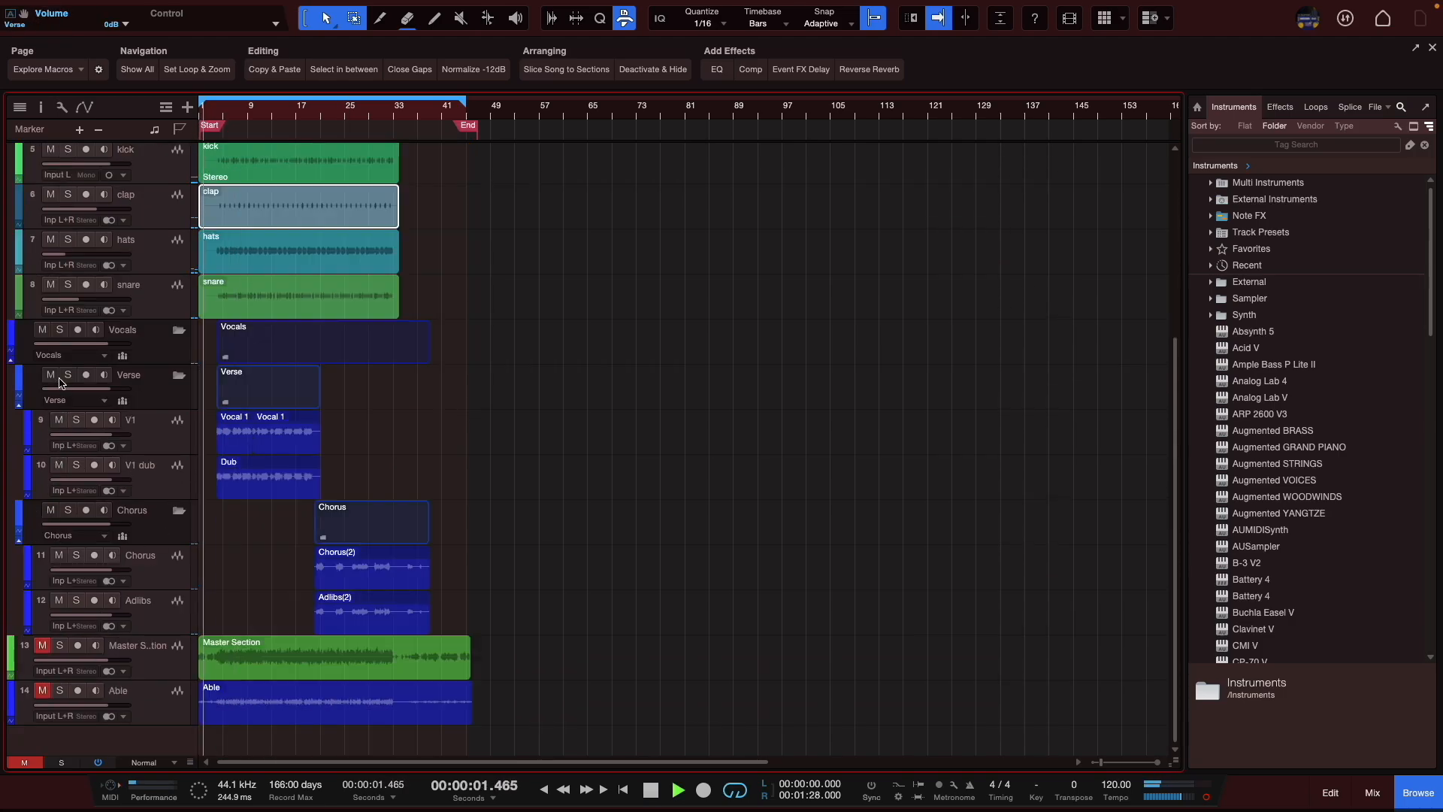
{"action": "left_click", "coordinate": [42, 330]}
{"action": "scroll", "coordinate": [88, 356], "scroll_direction": "up", "scroll_amount": 6}
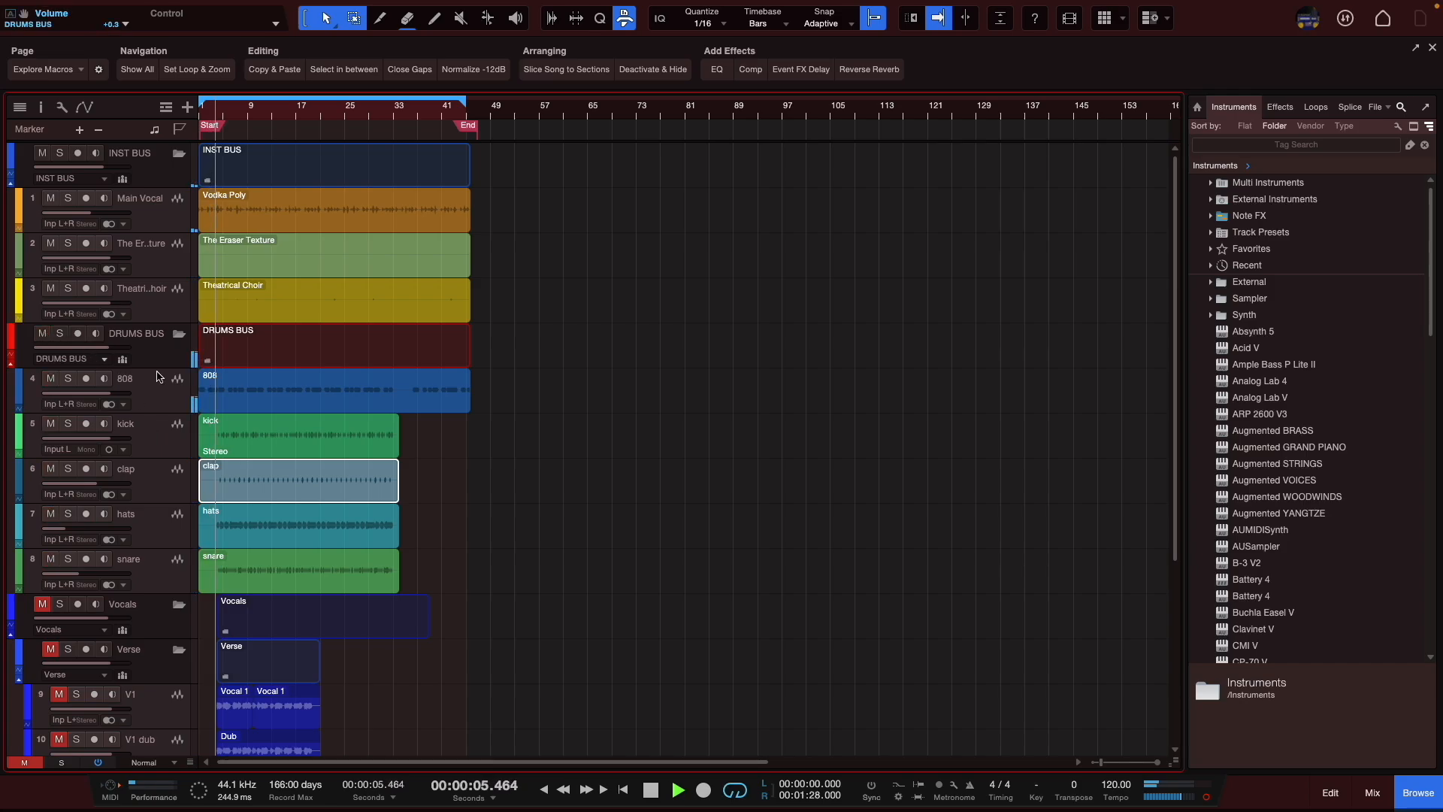
- Switch the 808 track's input to mono and move its FabFilter insert above Pro EQ
{"action": "left_click", "coordinate": [222, 387]}
{"action": "key", "text": "F3"}
{"action": "key", "text": "space"}
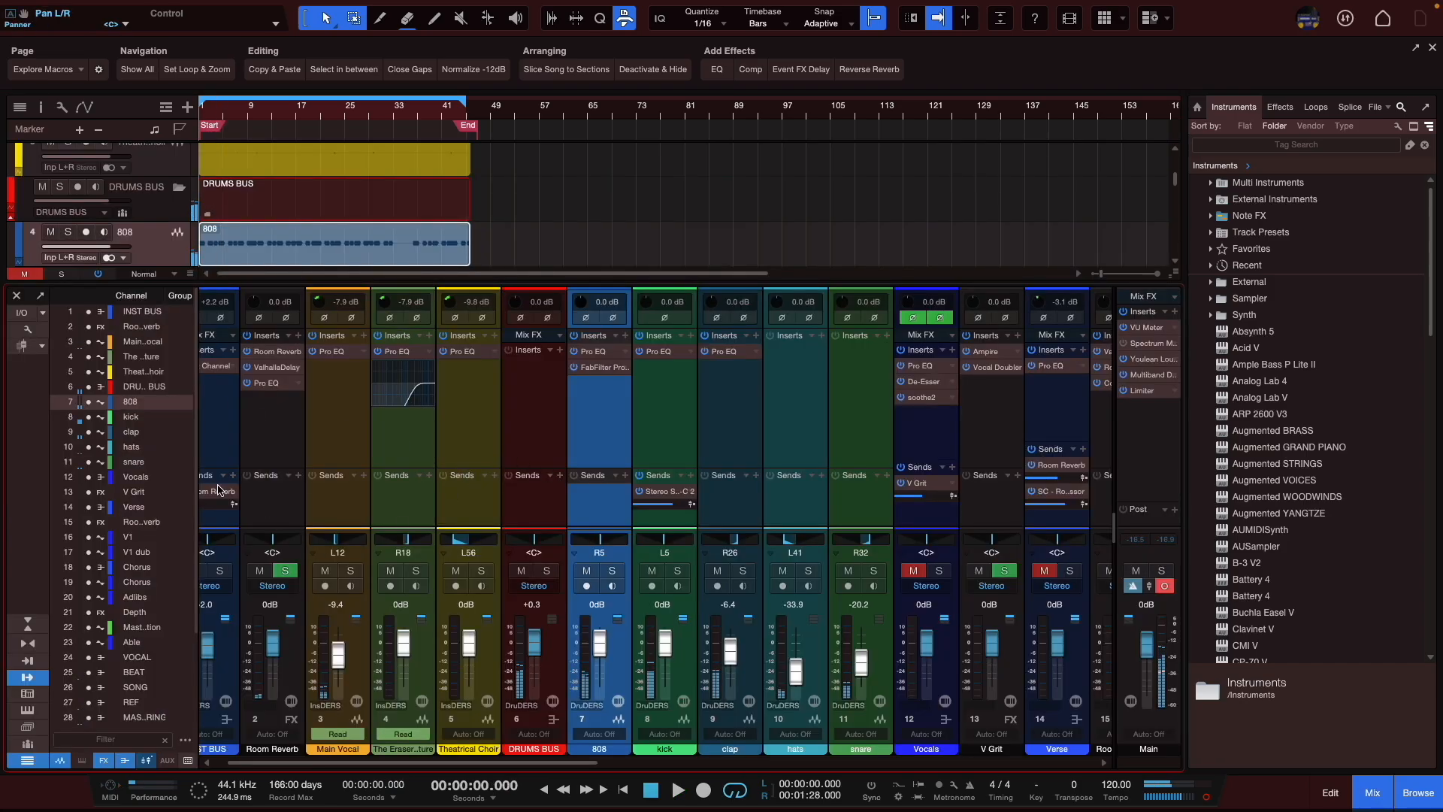
{"action": "left_click", "coordinate": [16, 295]}
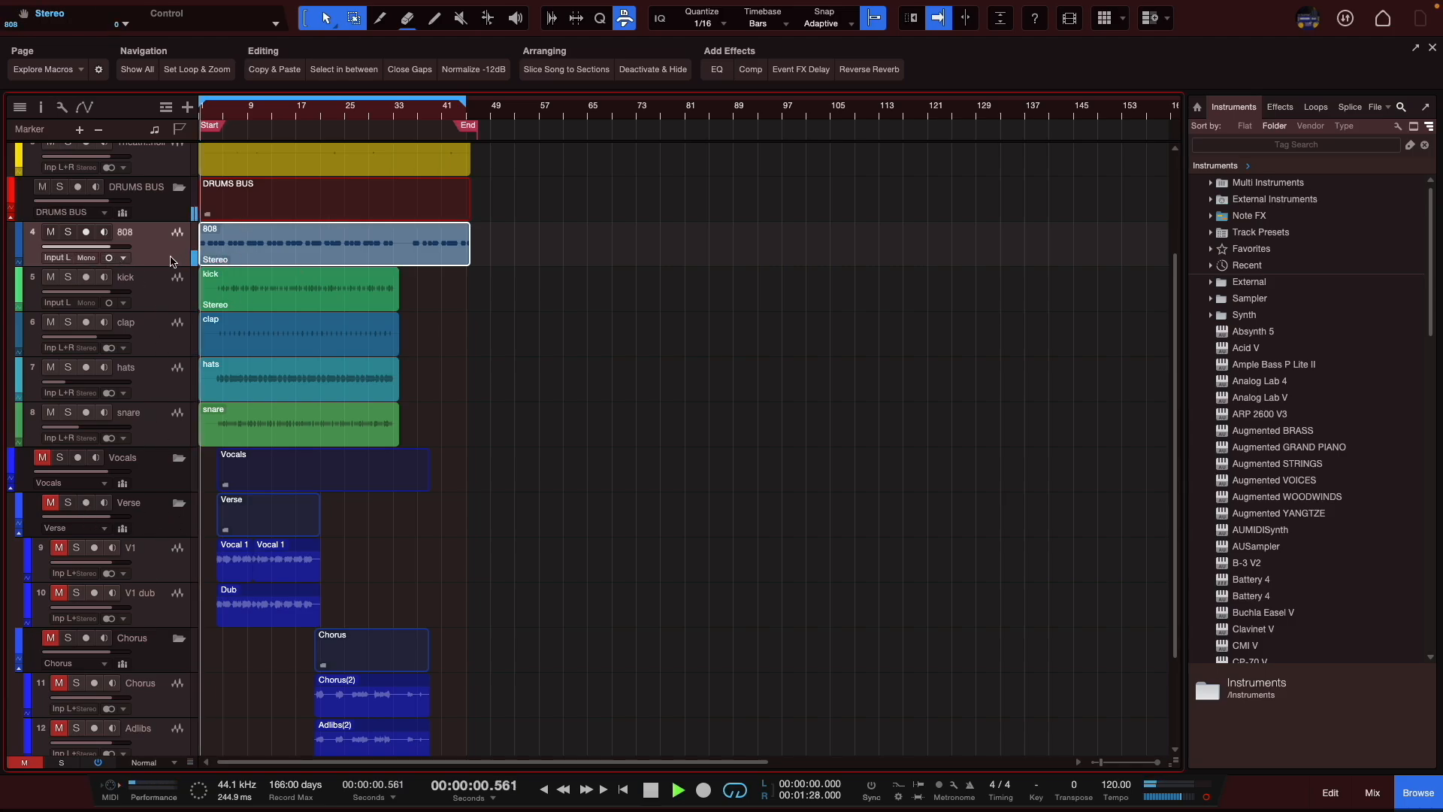
{"action": "key", "text": "F3"}
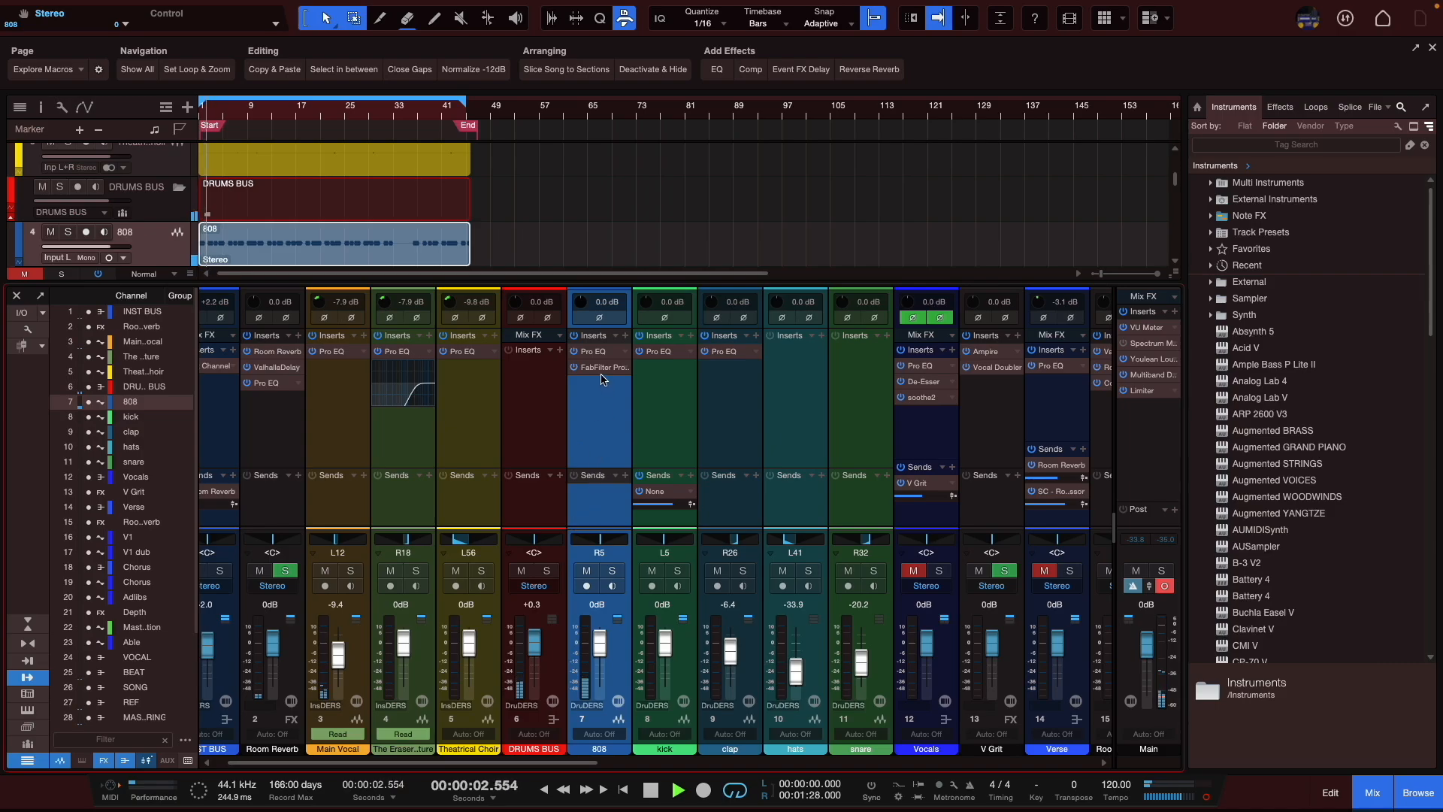
{"action": "left_click_drag", "start_coordinate": [601, 360], "coordinate": [602, 375]}
{"action": "key", "text": "space"}
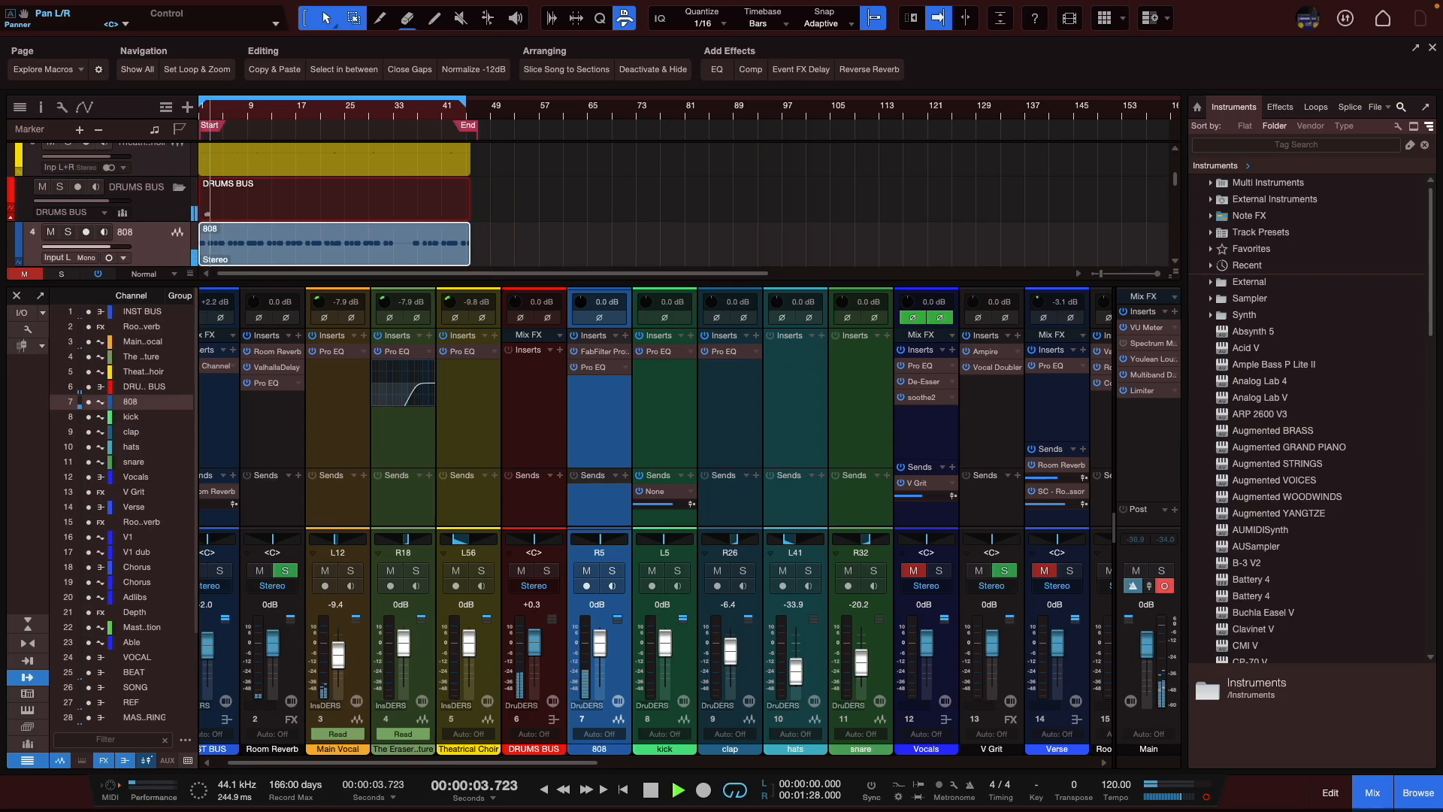
- Set the Main channel limiter's ceiling to -1.00 and switch it from True Peak to Soft Clip
{"action": "left_click", "coordinate": [1142, 390]}
{"action": "left_click", "coordinate": [921, 346]}
{"action": "type", "text": "-1"}
{"action": "key", "text": "Return"}
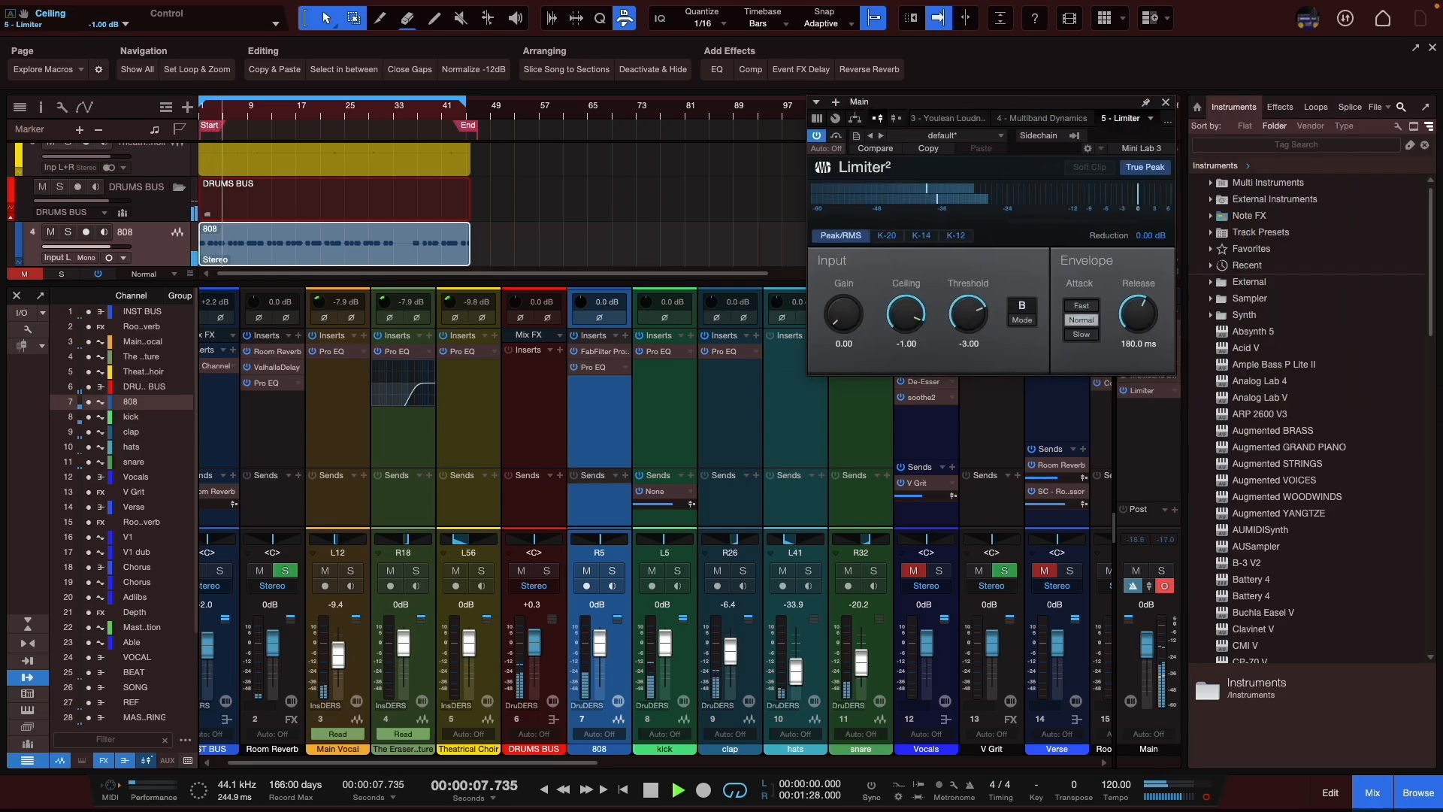
{"action": "left_click", "coordinate": [1089, 167]}
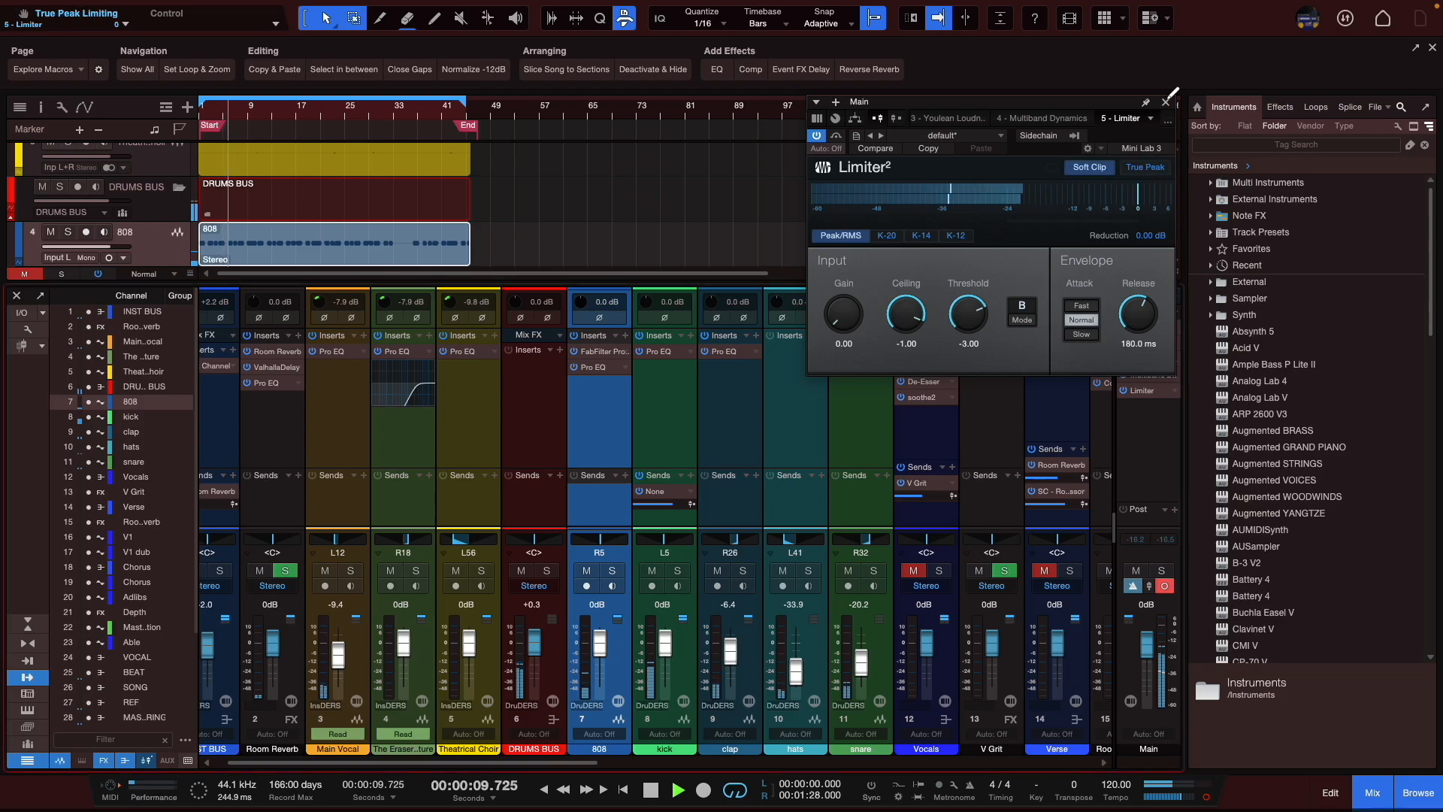
{"action": "left_click", "coordinate": [1167, 102]}
- Restart playback from the song start, lower the kick's input gain to -6.0 dB, and remove its send
{"action": "key", "text": "space"}
{"action": "left_click_drag", "start_coordinate": [651, 305], "coordinate": [648, 312]}
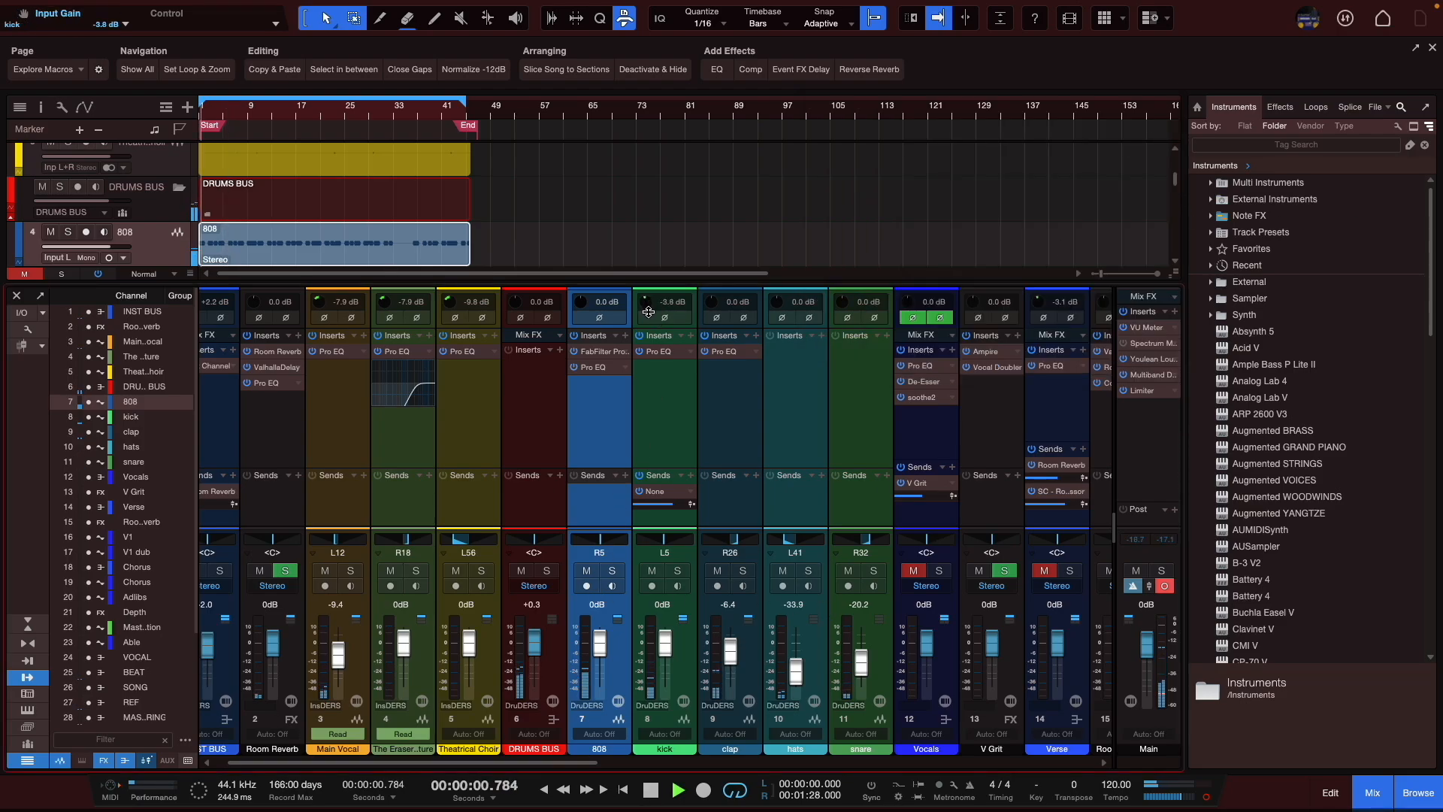
{"action": "left_click", "coordinate": [691, 491]}
{"action": "left_click", "coordinate": [724, 612]}
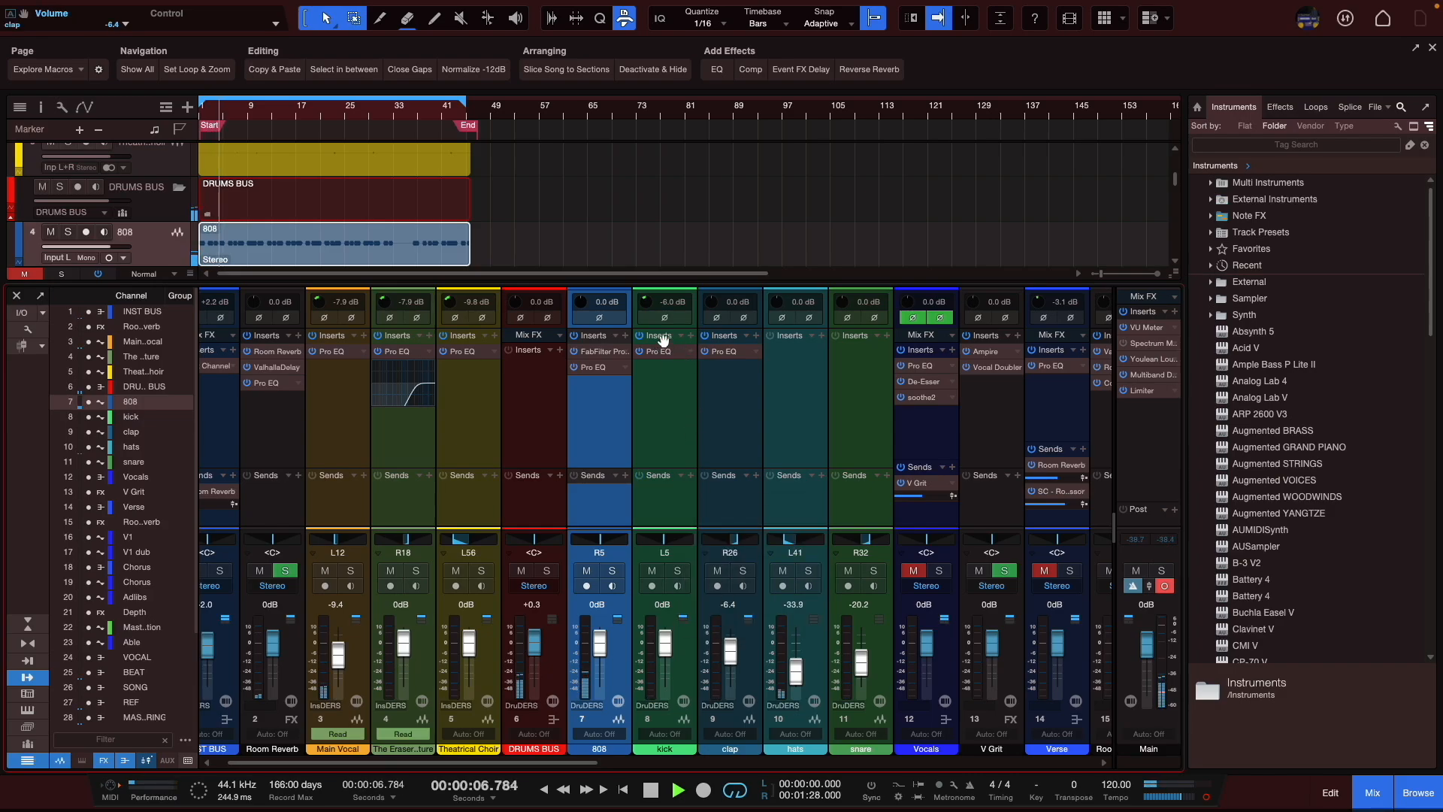
- Lower the input gain of the kick to -10.8 dB and of the clap to -9.8 dB
{"action": "left_click_drag", "start_coordinate": [644, 301], "coordinate": [646, 323]}
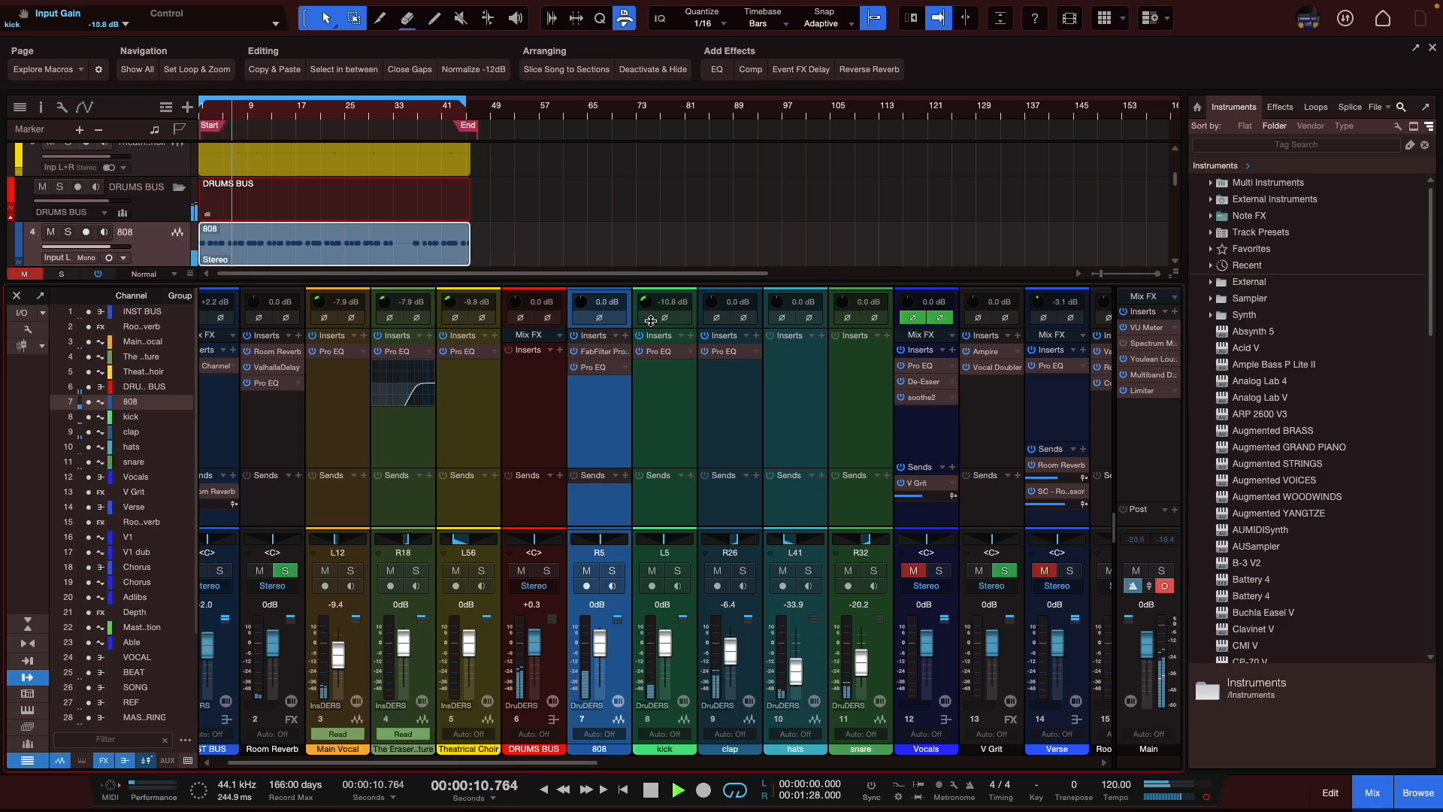
{"action": "left_click_drag", "start_coordinate": [711, 309], "coordinate": [711, 331]}
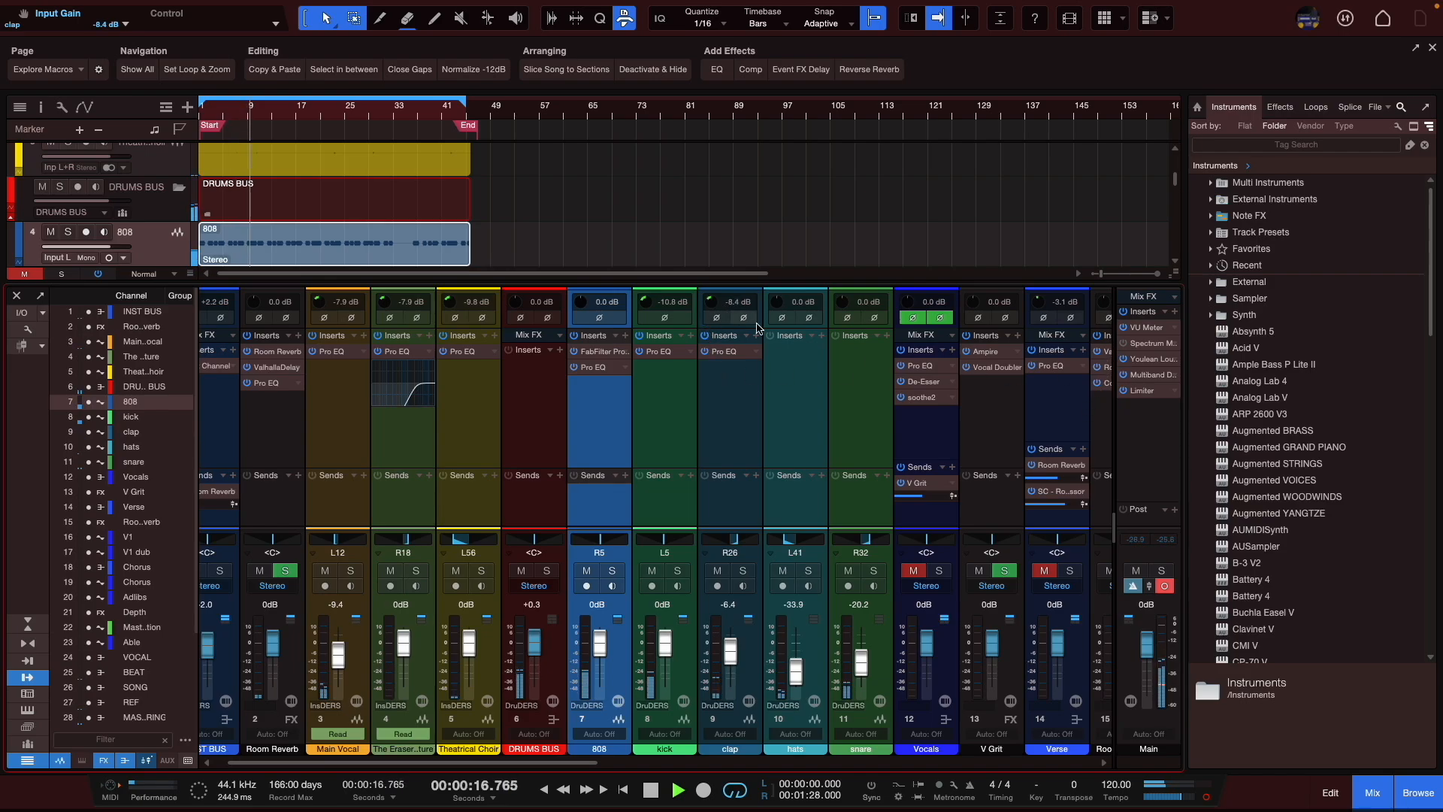
{"action": "left_click_drag", "start_coordinate": [714, 309], "coordinate": [715, 311]}
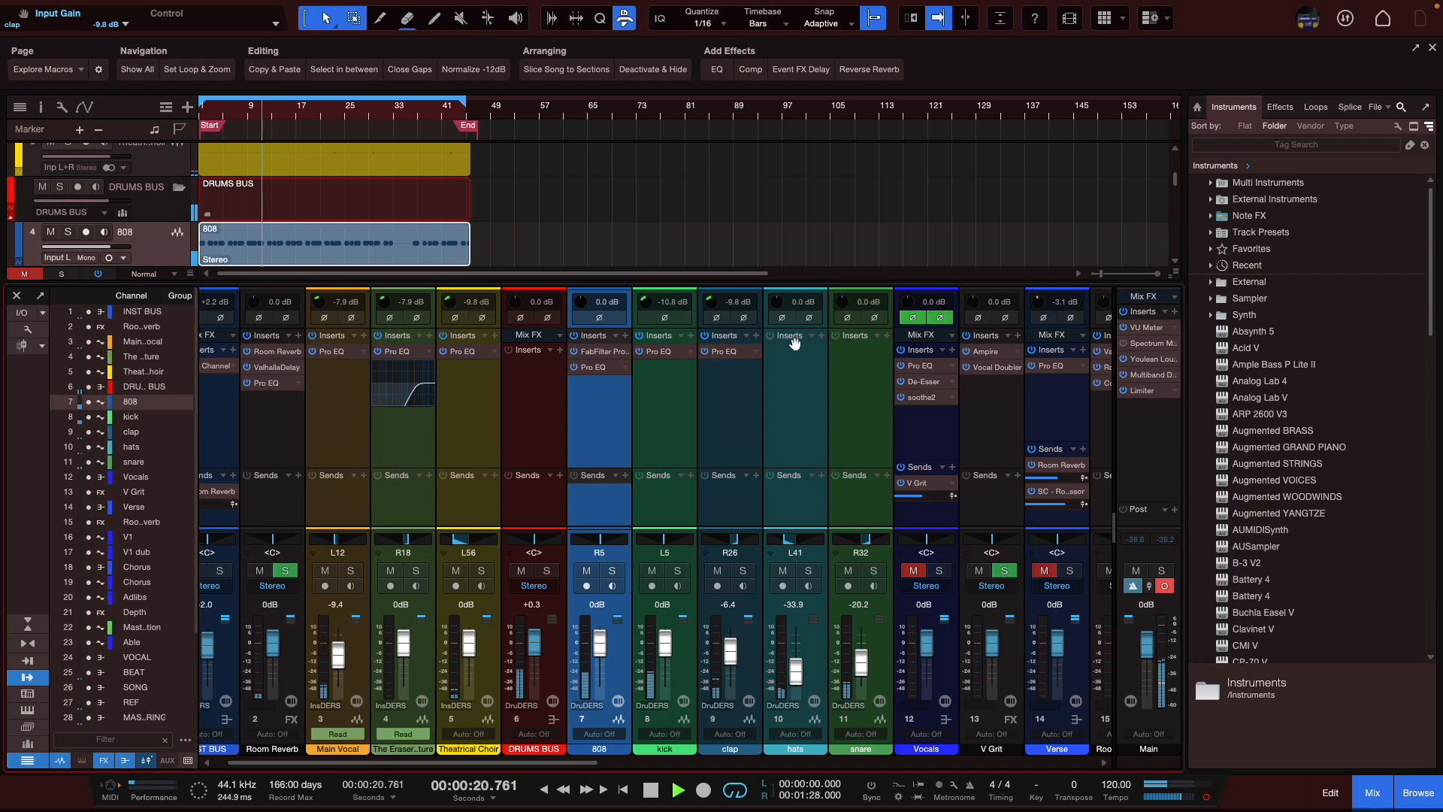
- Set the hats channel's volume to 0 dB and lower its input gain to -24.0 dB
{"action": "left_click", "coordinate": [808, 585]}
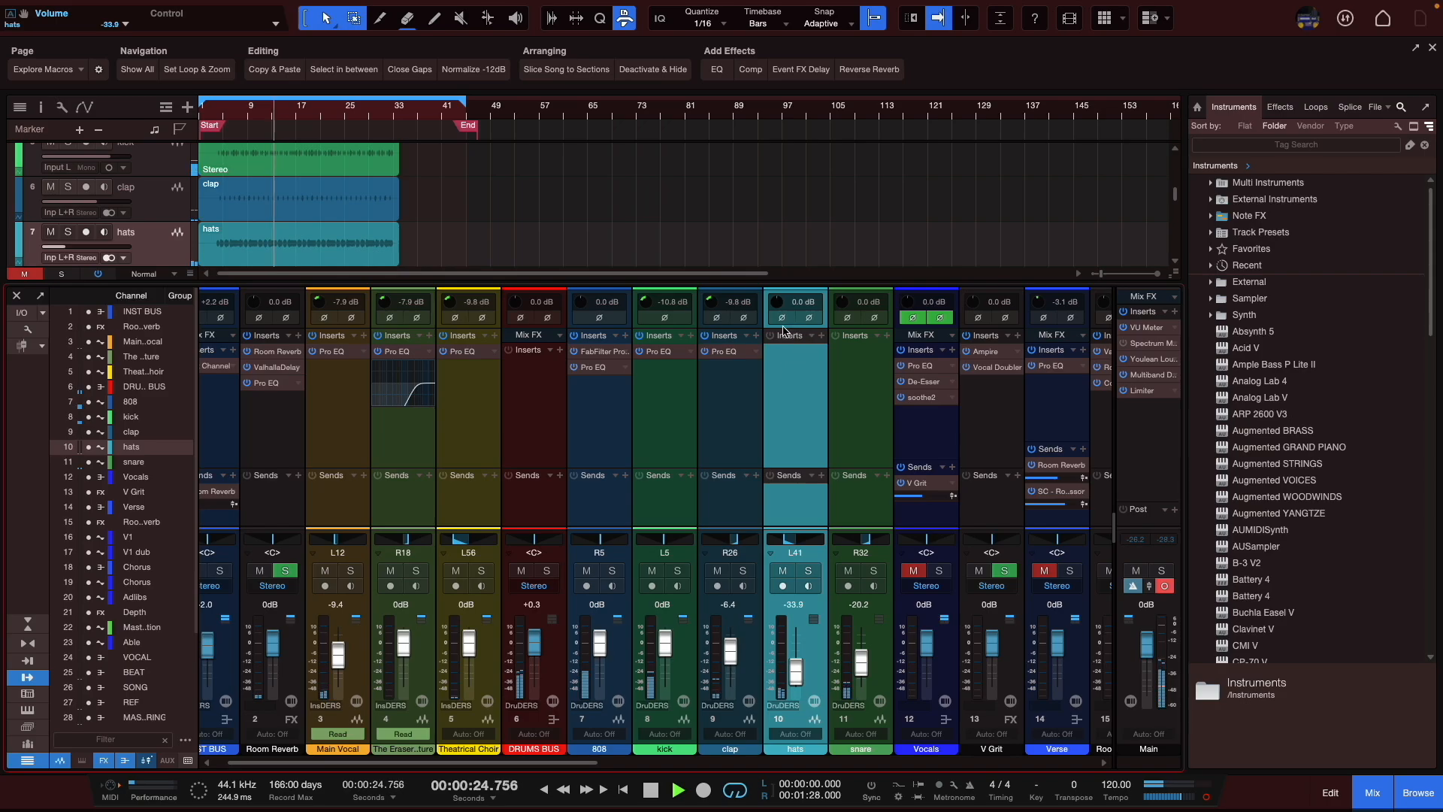
{"action": "left_click_drag", "start_coordinate": [776, 309], "coordinate": [780, 332]}
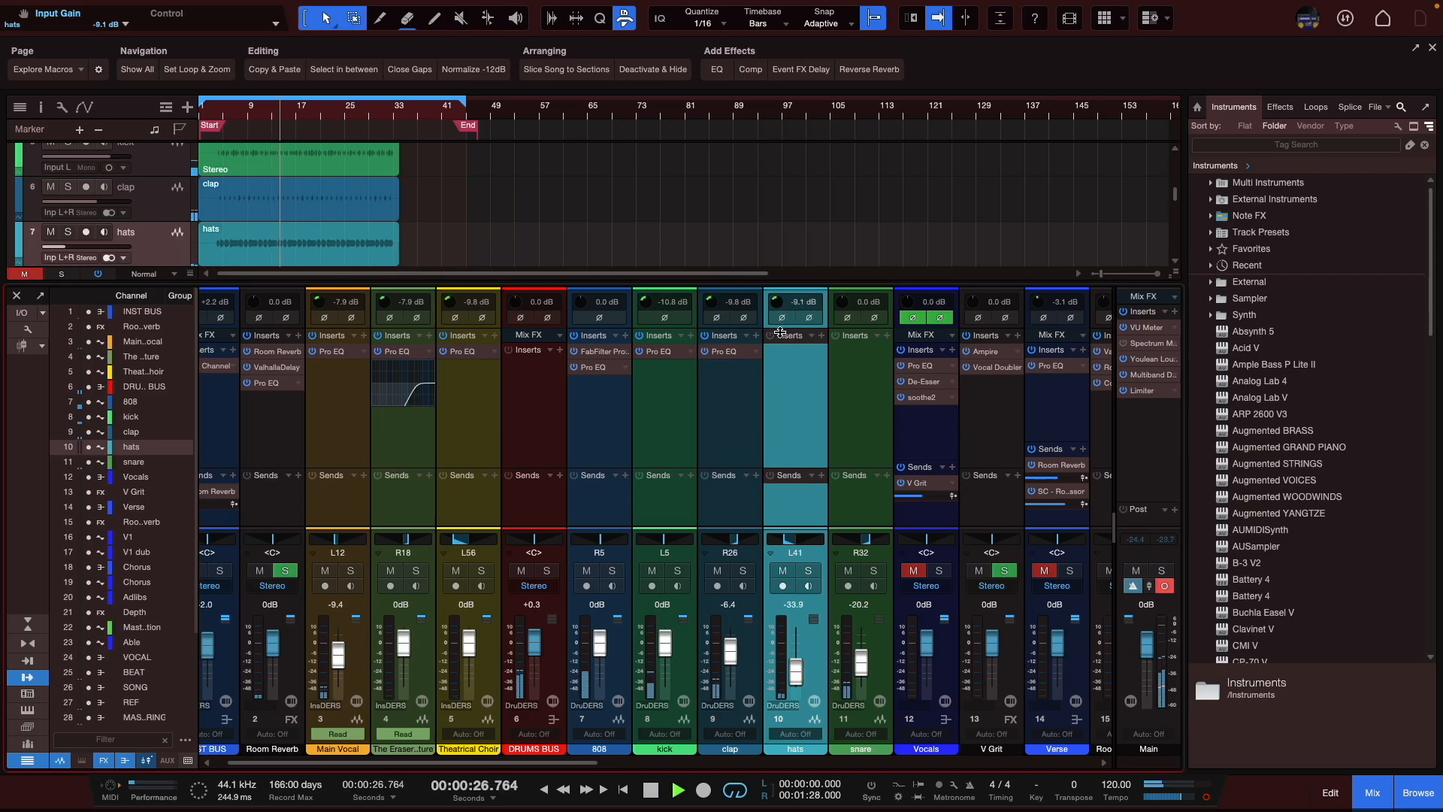
{"action": "key", "text": "space"}
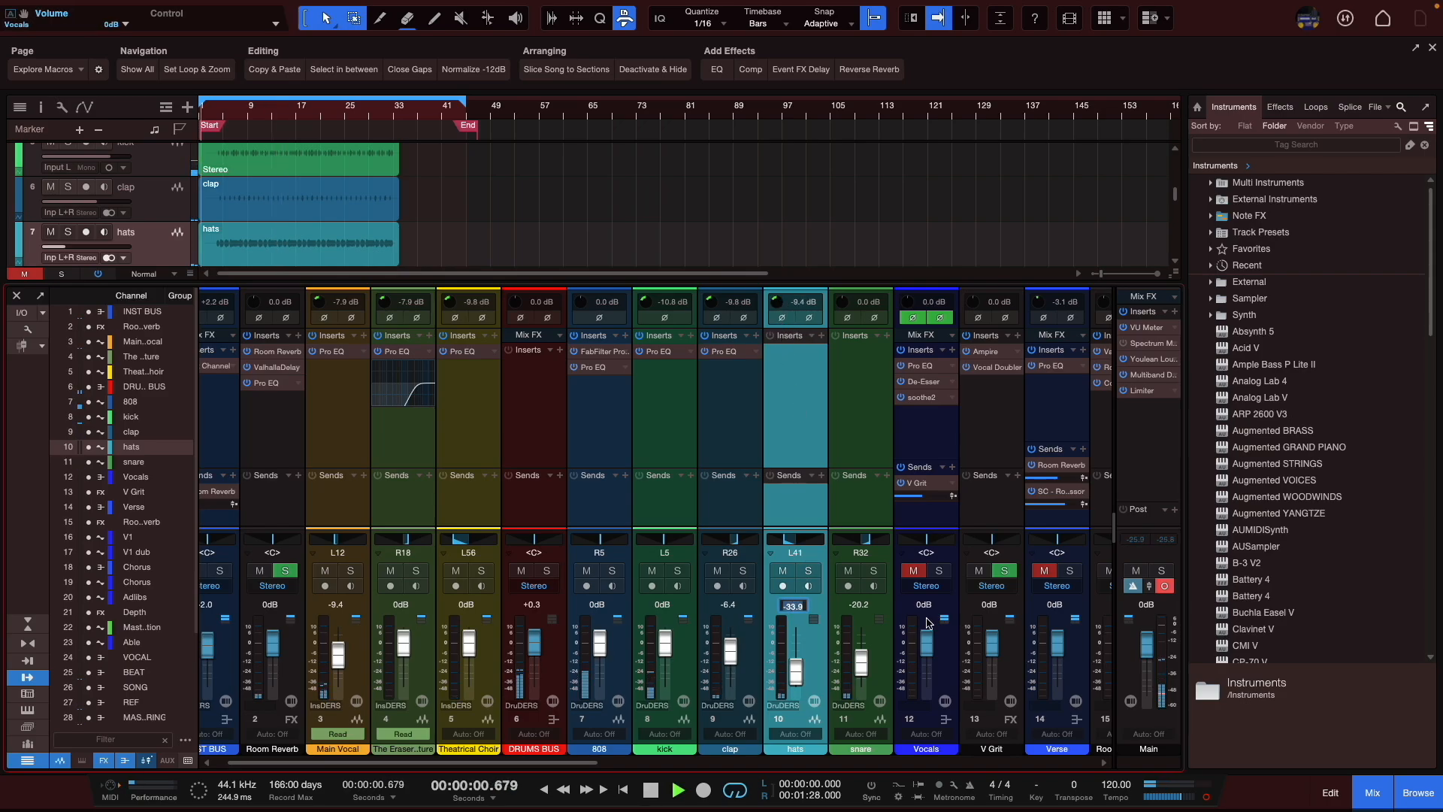
{"action": "type", "text": "0"}
{"action": "key", "text": "Return"}
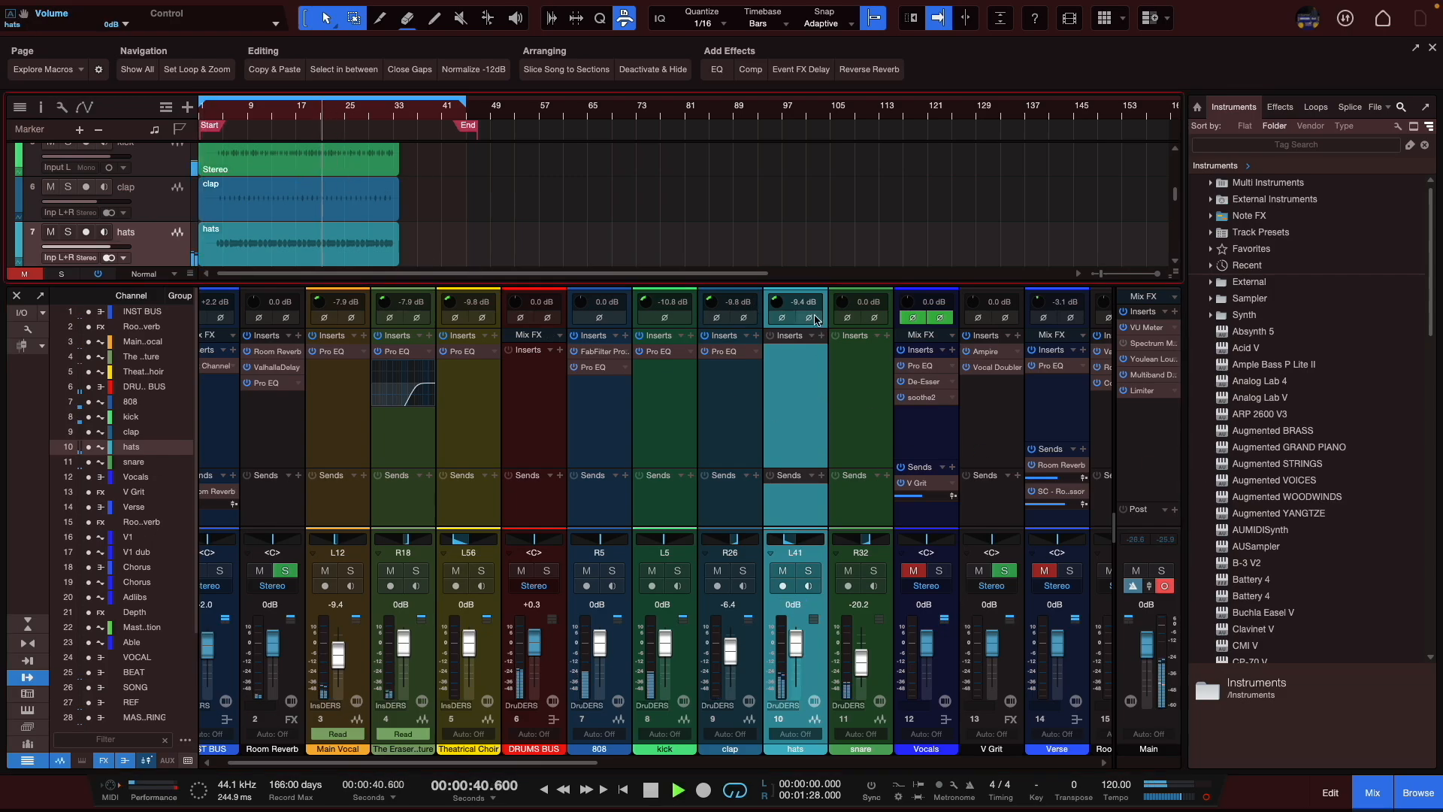
{"action": "left_click_drag", "start_coordinate": [776, 302], "coordinate": [782, 353]}
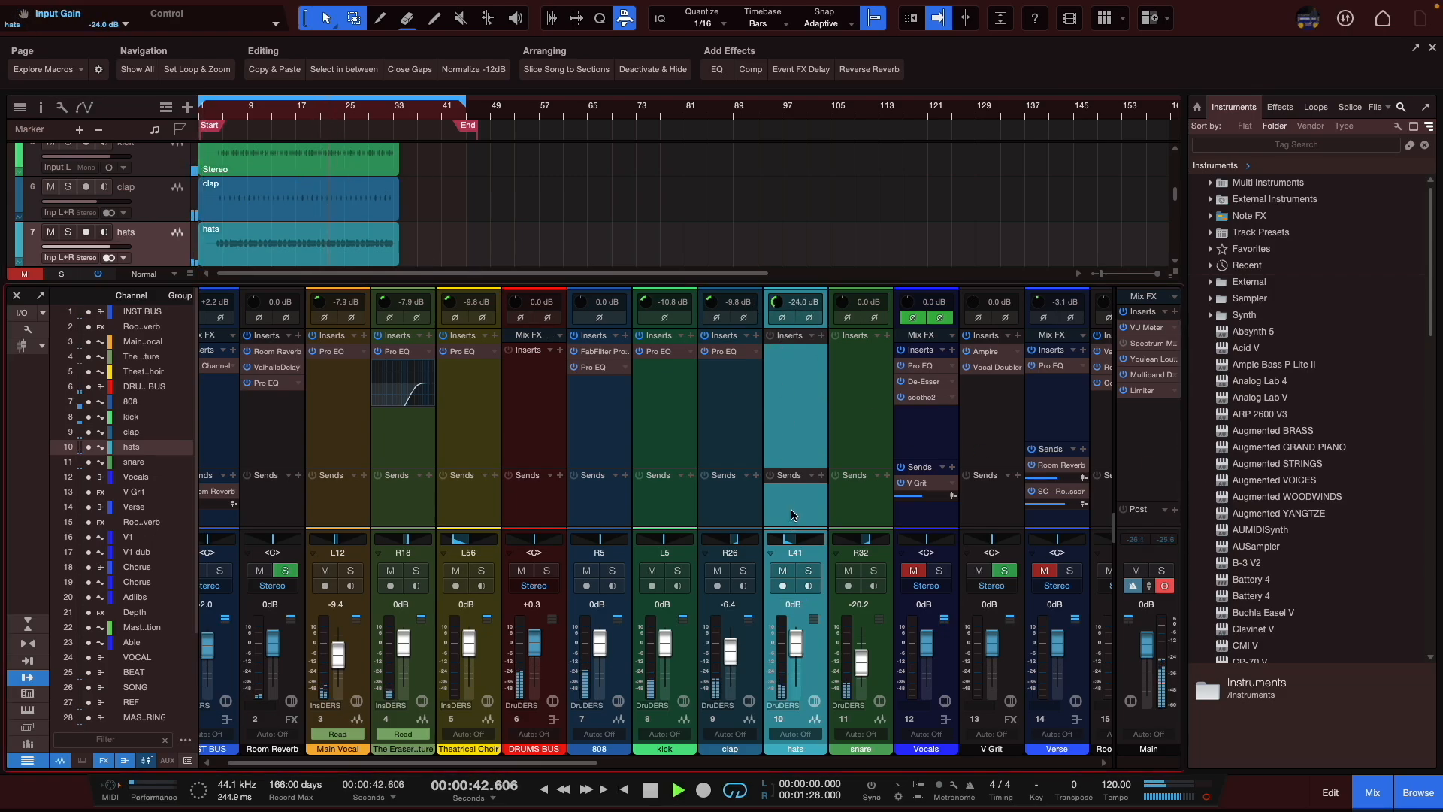
- Add a Pro EQ to the hats with a -0.99 dB high shelf at 10.12 kHz and -6.48 dB output gain
{"action": "left_click", "coordinate": [821, 336]}
{"action": "type", "text": "eq"}
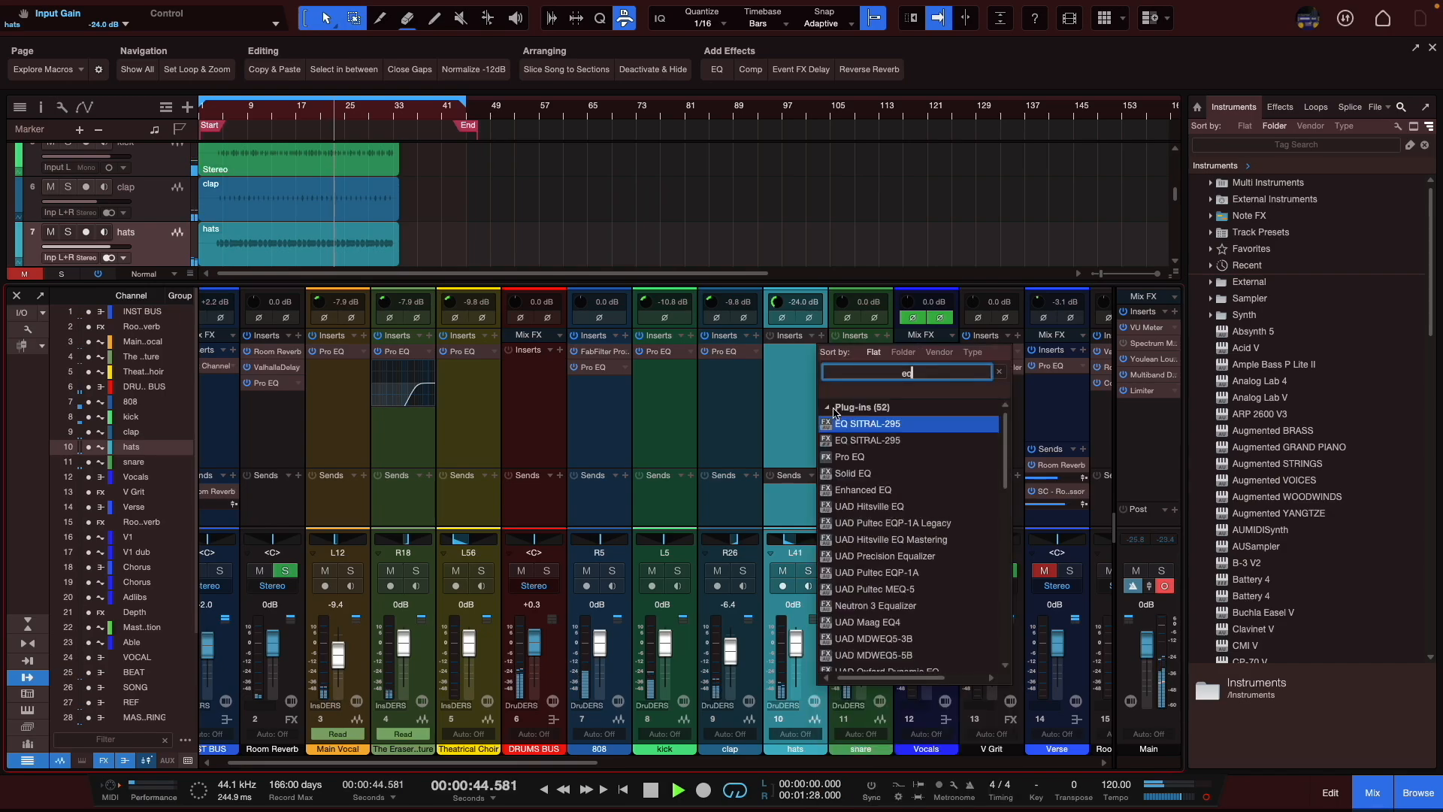
{"action": "double_click", "coordinate": [850, 455]}
{"action": "left_click_drag", "start_coordinate": [1349, 269], "coordinate": [1342, 272]}
{"action": "left_click_drag", "start_coordinate": [1389, 398], "coordinate": [1389, 426]}
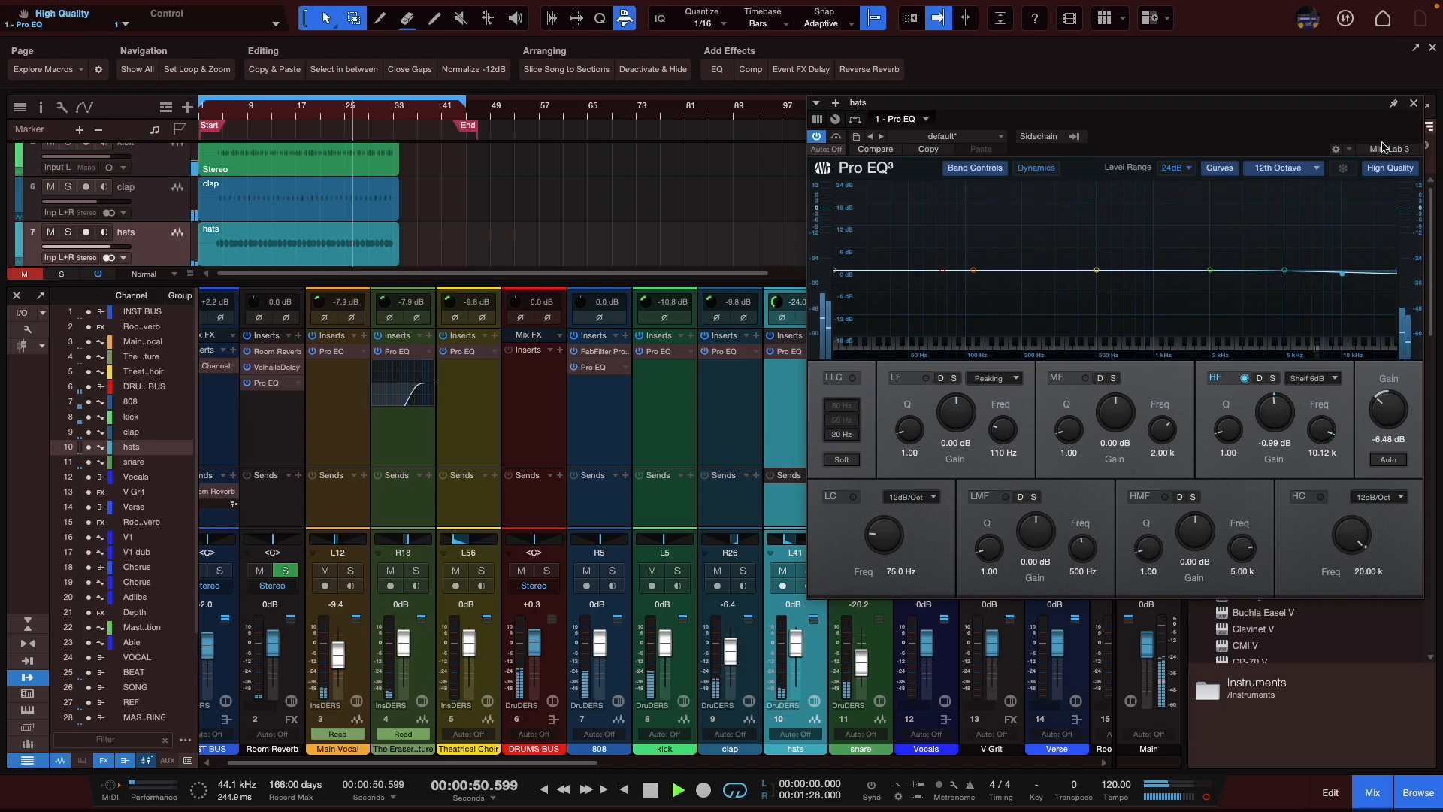
{"action": "left_click", "coordinate": [1412, 104]}
- Switch the Main output from mono back to stereo while the hats are temporarily muted for comparison
{"action": "left_click", "coordinate": [782, 571]}
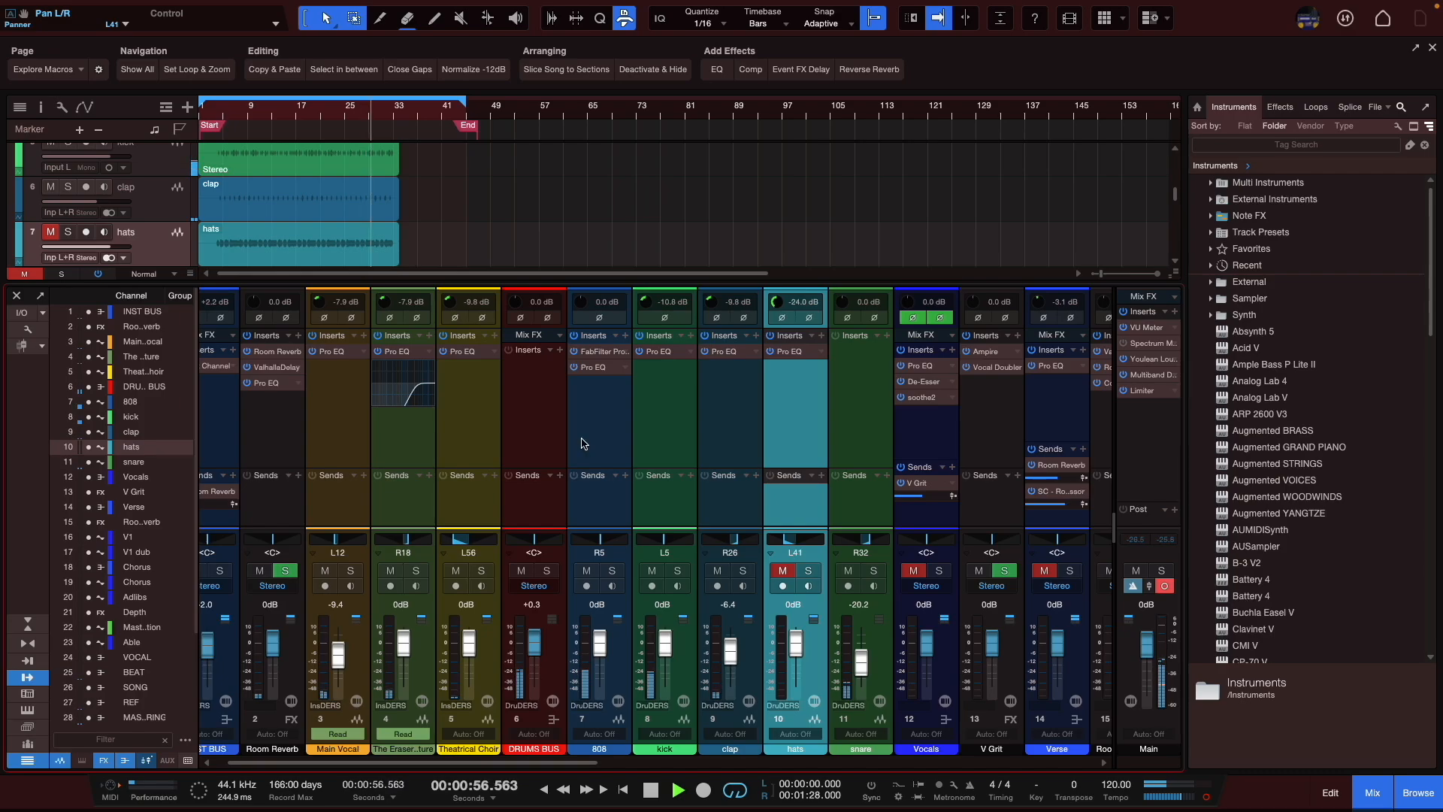
{"action": "left_click", "coordinate": [1164, 586]}
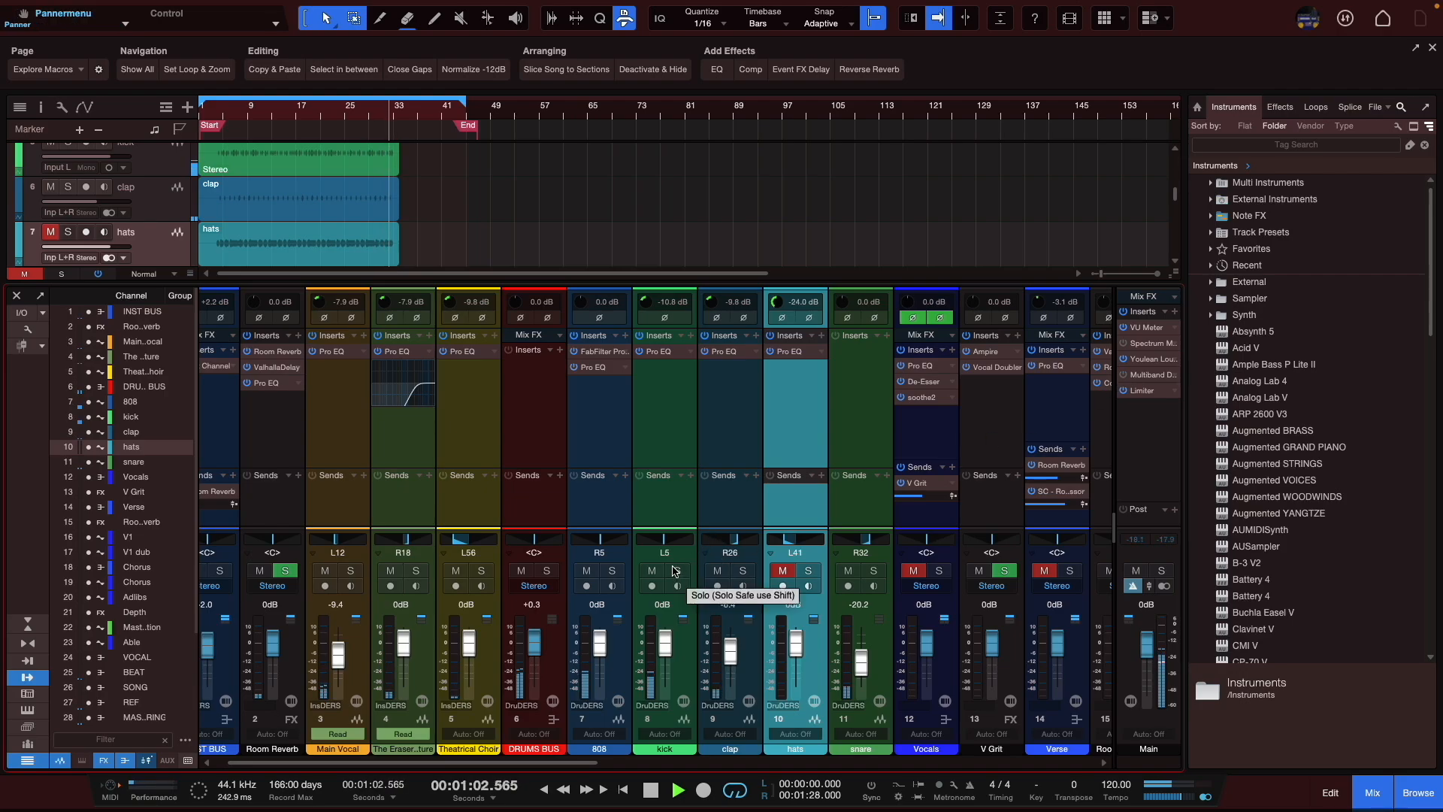
{"action": "left_click", "coordinate": [782, 571]}
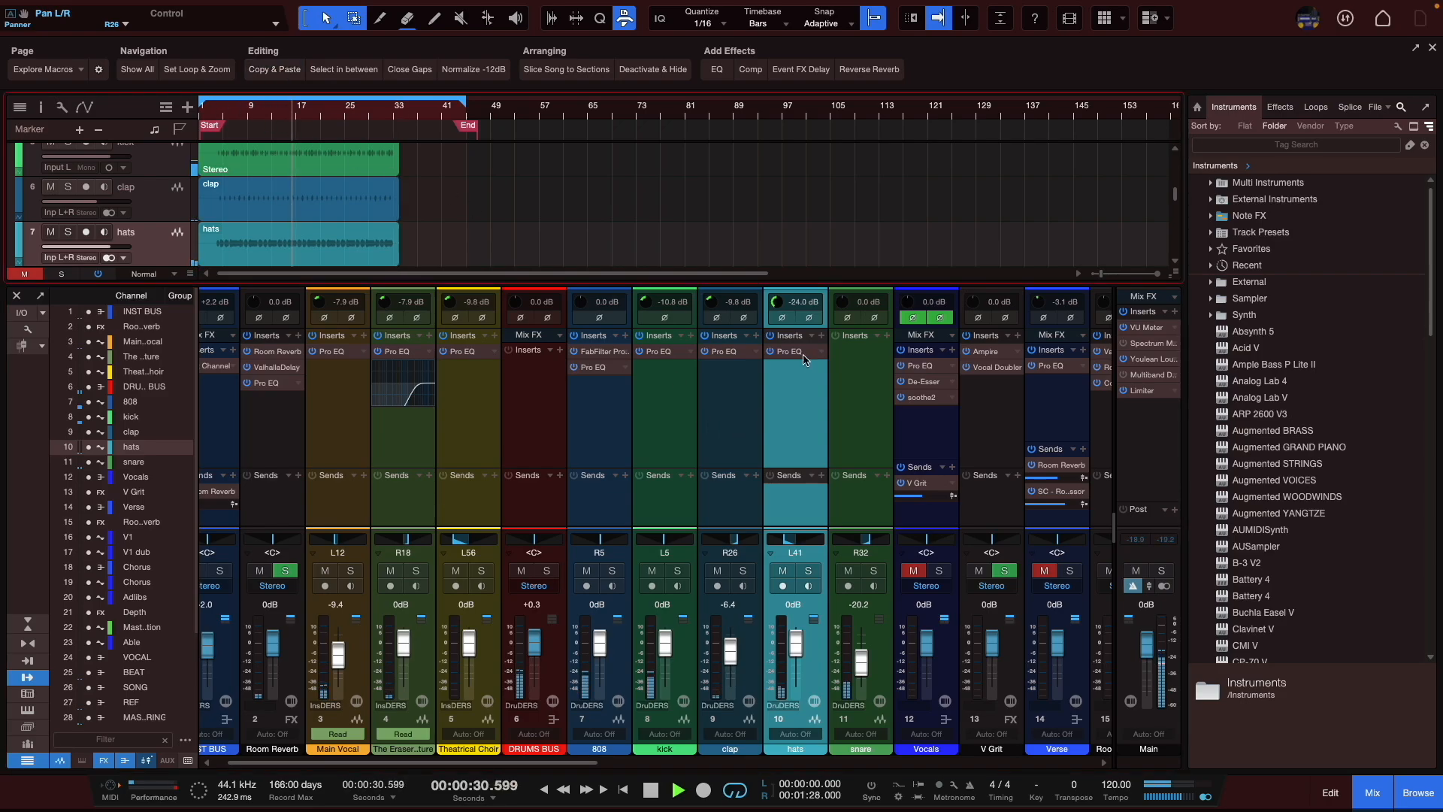
- Lower the hats' Pro EQ output gain to -17.10 dB and pan the hats to R23
{"action": "left_click", "coordinate": [789, 352]}
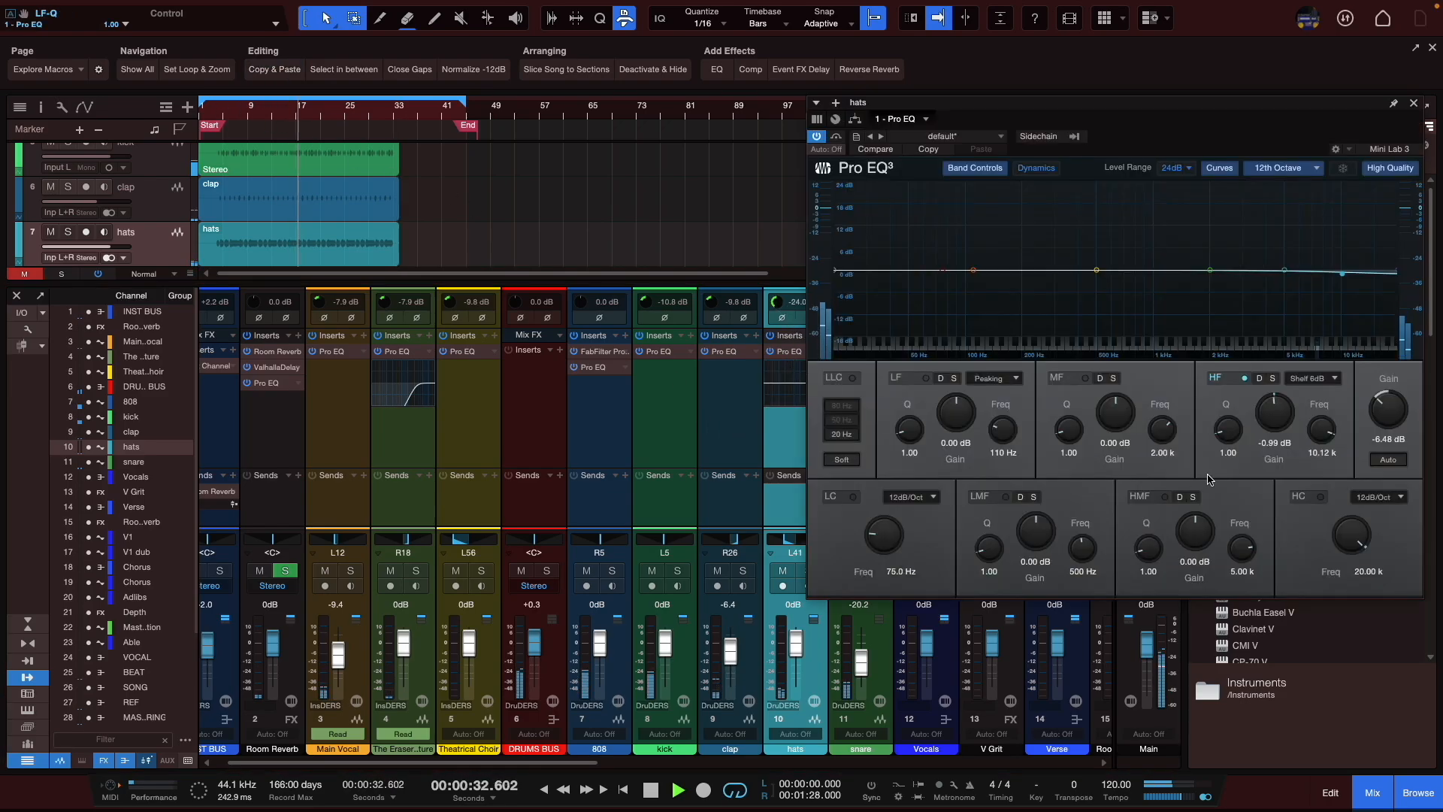
{"action": "left_click_drag", "start_coordinate": [1367, 441], "coordinate": [1392, 473]}
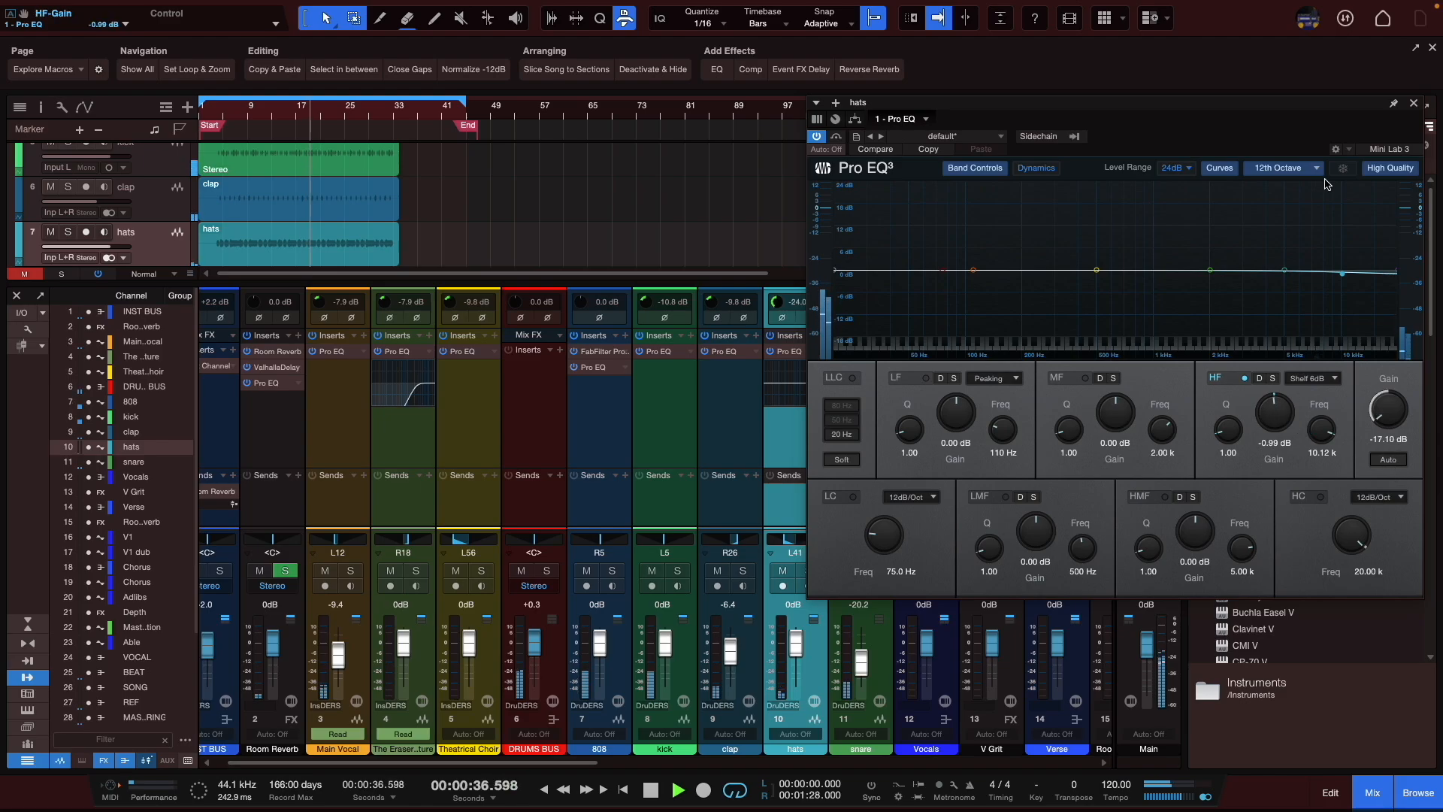
{"action": "left_click_drag", "start_coordinate": [1285, 102], "coordinate": [1141, 114]}
{"action": "left_click", "coordinate": [1269, 113]}
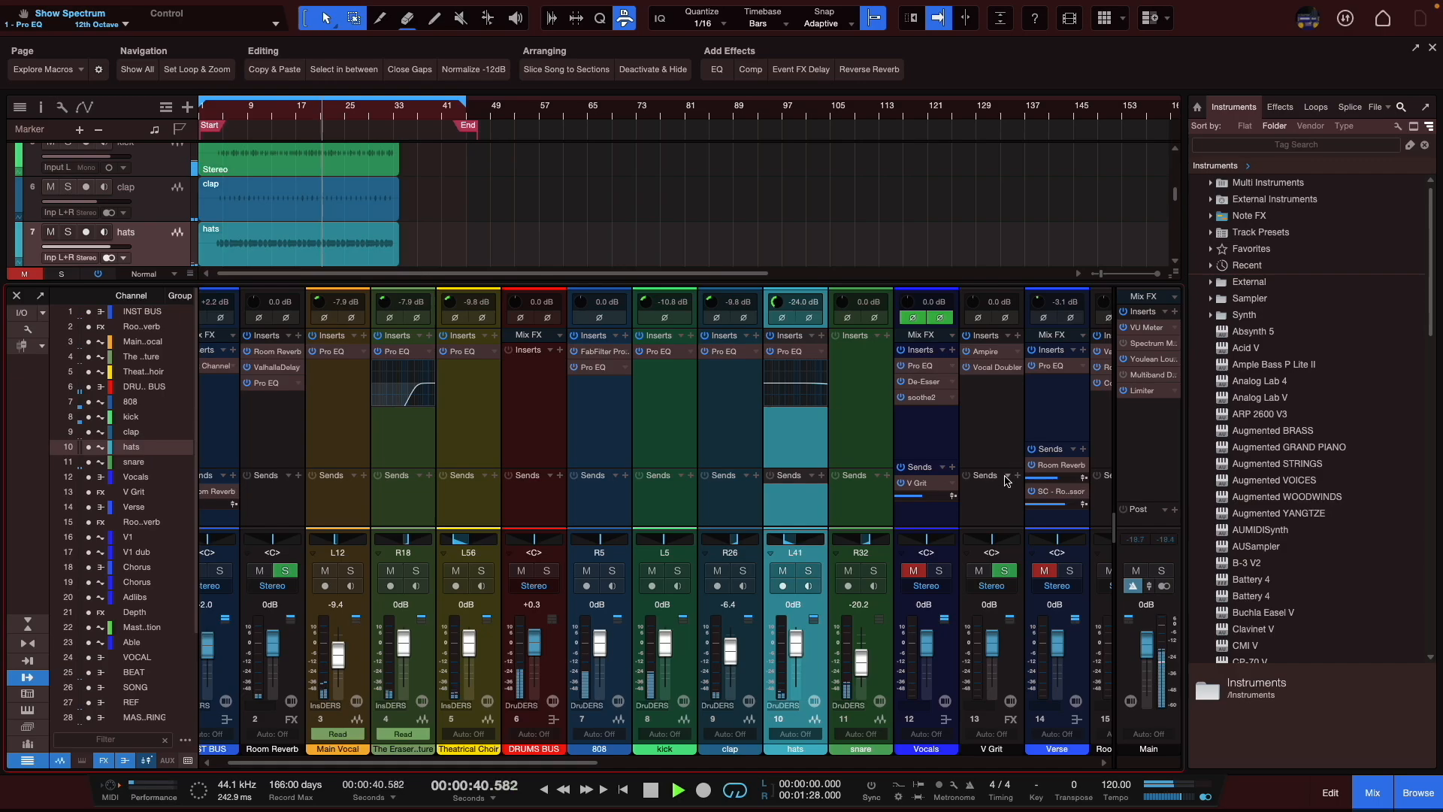
{"action": "left_click", "coordinate": [796, 352]}
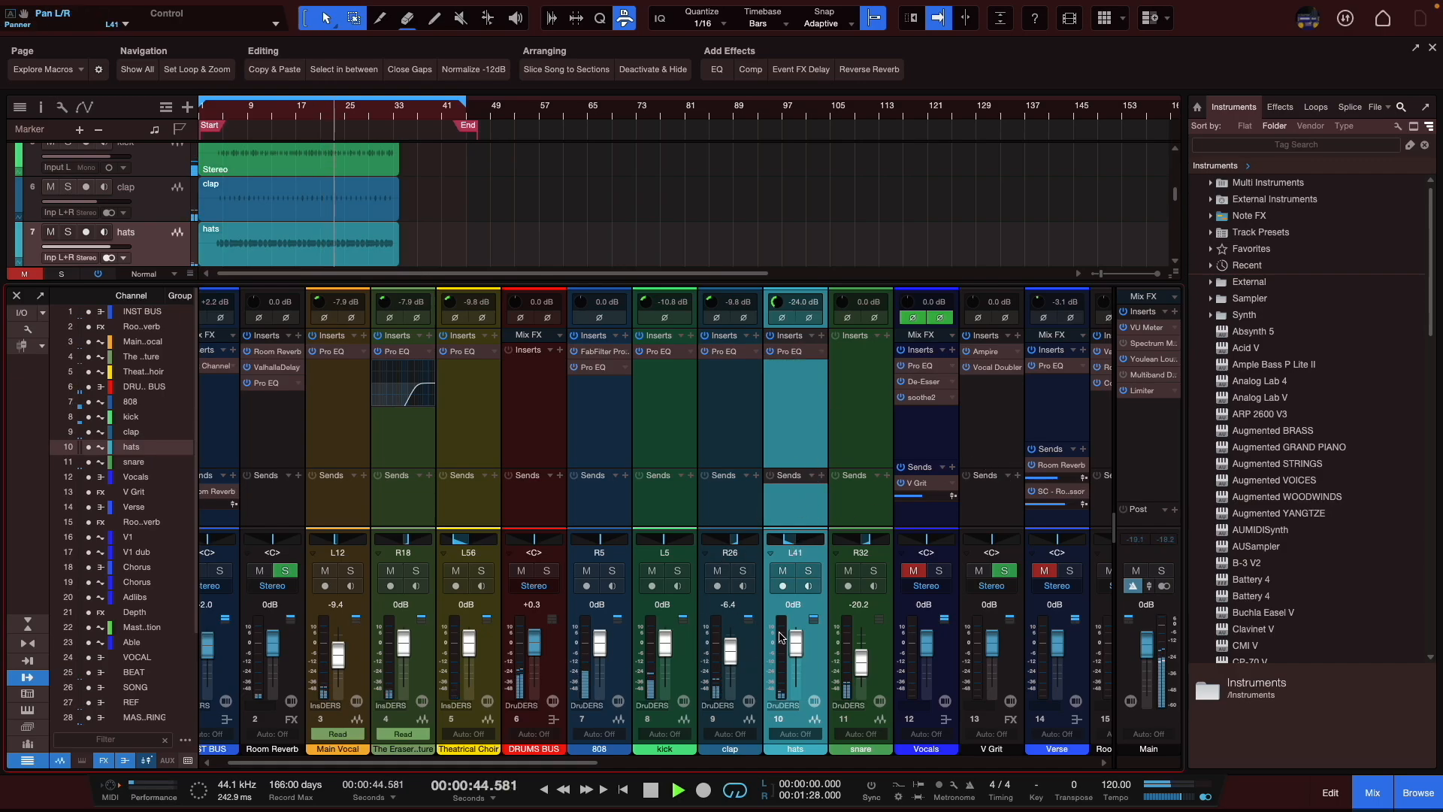
{"action": "left_click_drag", "start_coordinate": [784, 540], "coordinate": [803, 545]}
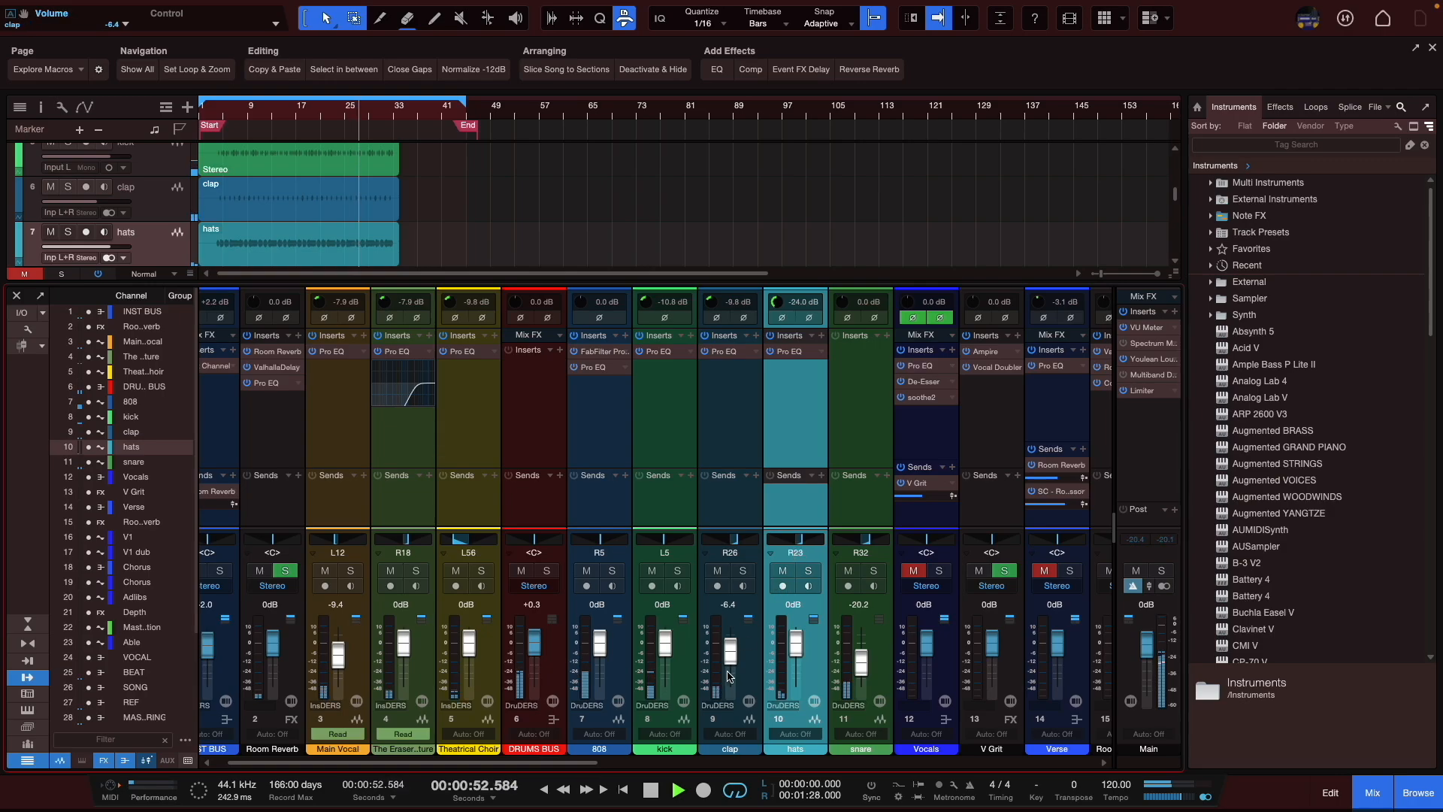
- In the clap's Pro EQ, set the high shelf to -0.40 dB at 10.40 kHz and the high cut to 2.06 kHz
{"action": "left_click_drag", "start_coordinate": [575, 763], "coordinate": [607, 762]}
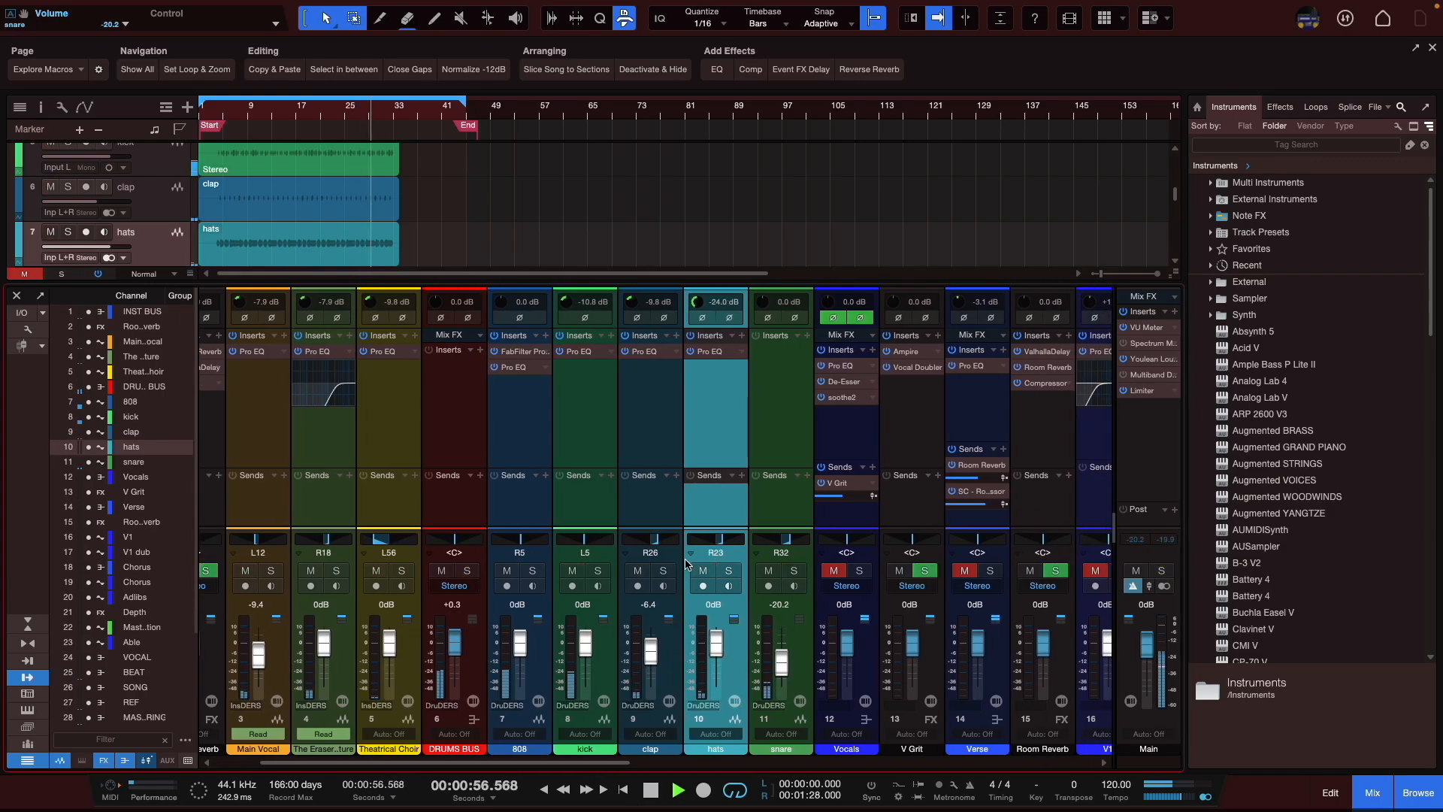
{"action": "double_click", "coordinate": [644, 351]}
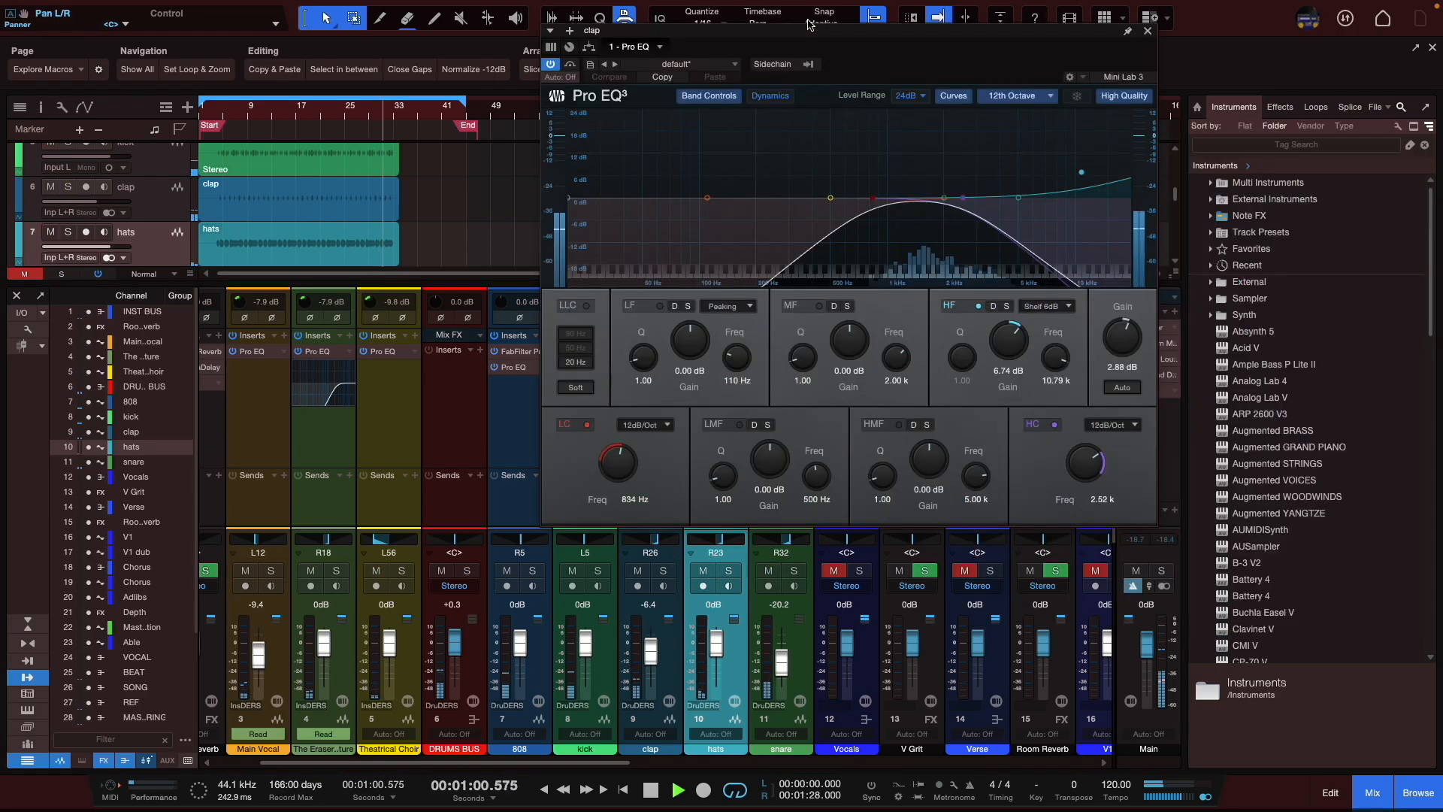
{"action": "left_click_drag", "start_coordinate": [873, 84], "coordinate": [852, 114]}
{"action": "left_click_drag", "start_coordinate": [999, 231], "coordinate": [1059, 230]}
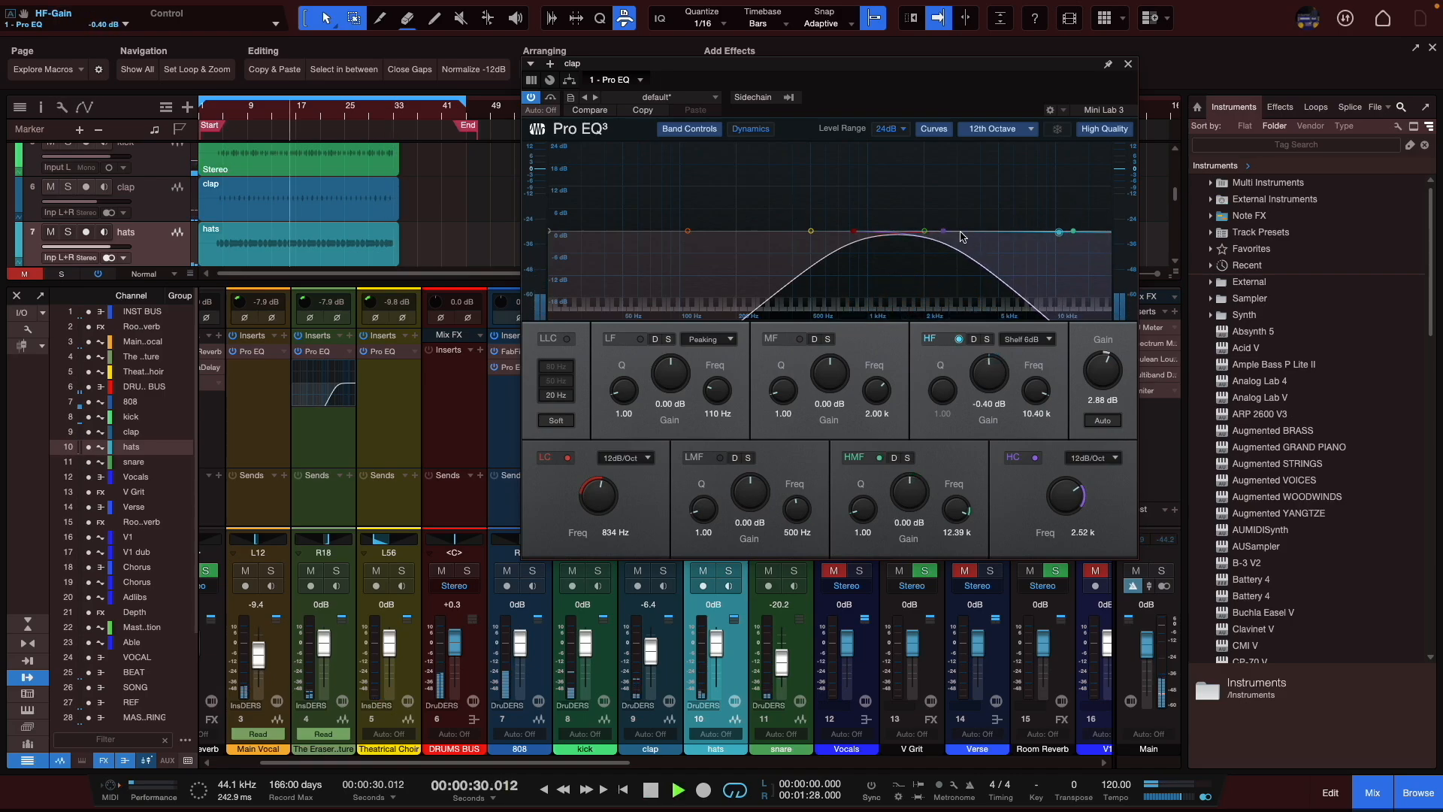
{"action": "left_click_drag", "start_coordinate": [943, 232], "coordinate": [927, 234]}
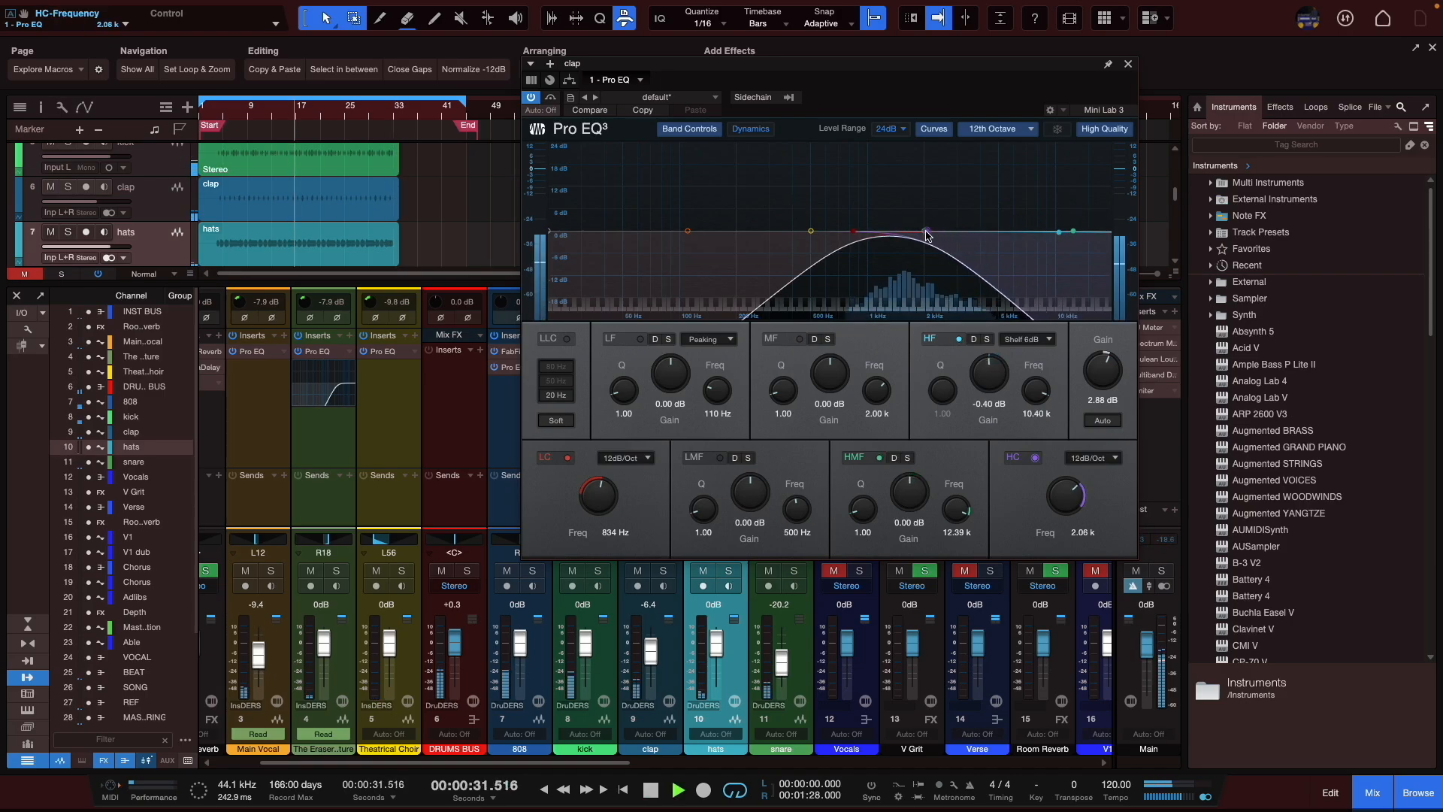
- Reset the clap Pro EQ's output gain to 0 dB and close the plug-in
{"action": "left_click", "coordinate": [1103, 400]}
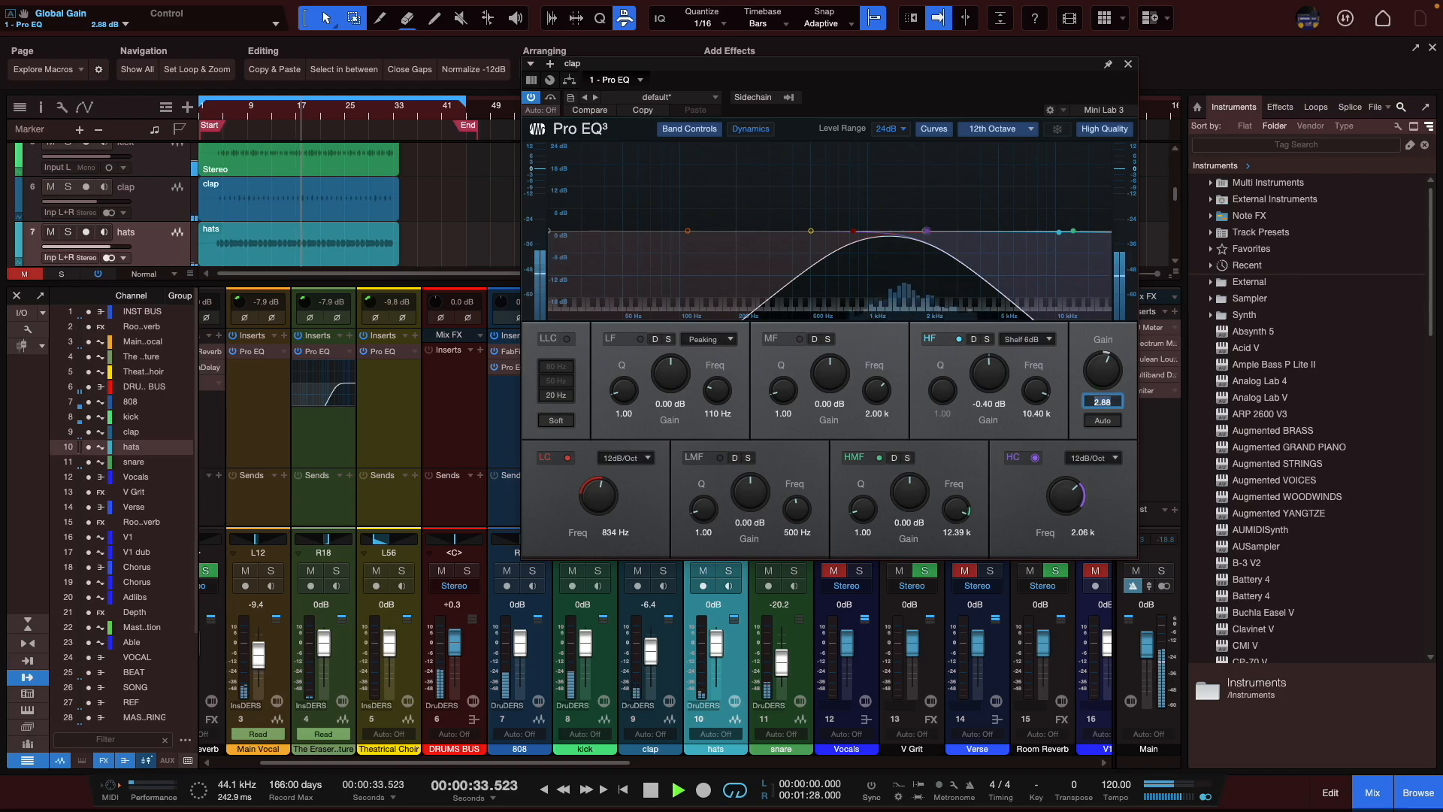
{"action": "type", "text": "0"}
{"action": "key", "text": "Return"}
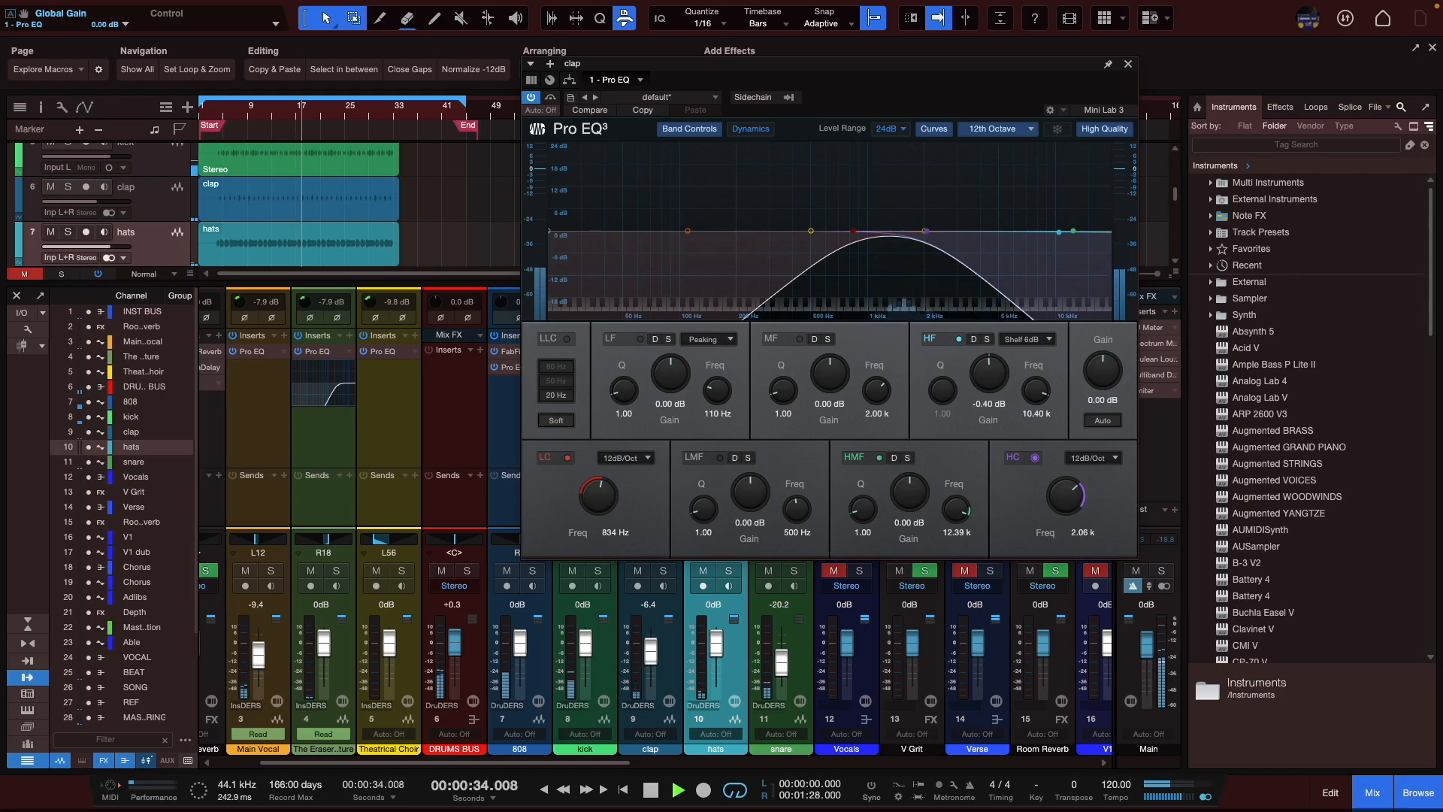
{"action": "left_click", "coordinate": [1127, 64]}
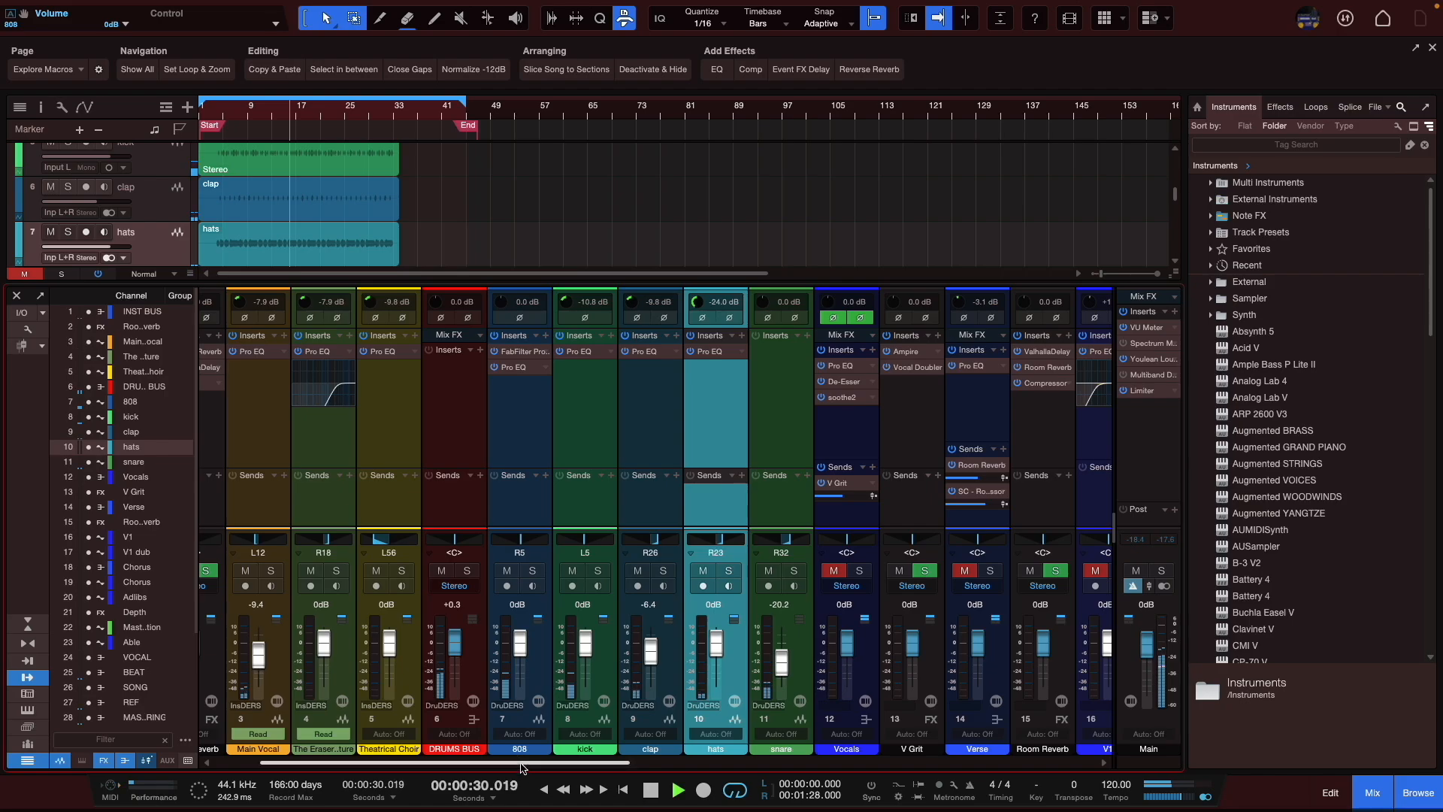
- Replay the beat from the song start and review the drum and vocal channels in the mixer
{"action": "left_click_drag", "start_coordinate": [524, 762], "coordinate": [615, 771]}
{"action": "left_click", "coordinate": [201, 111]}
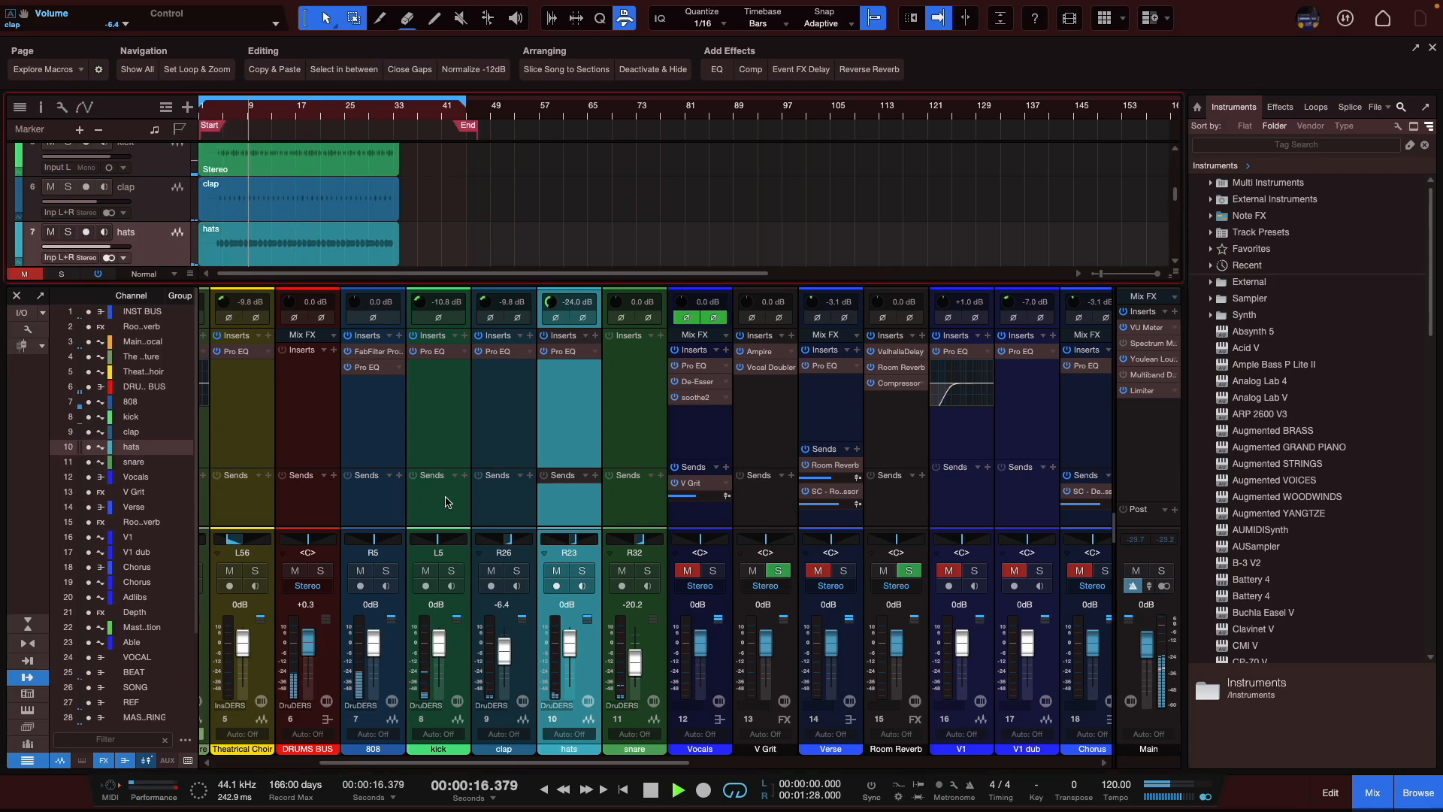
{"action": "left_click_drag", "start_coordinate": [585, 765], "coordinate": [528, 764]}
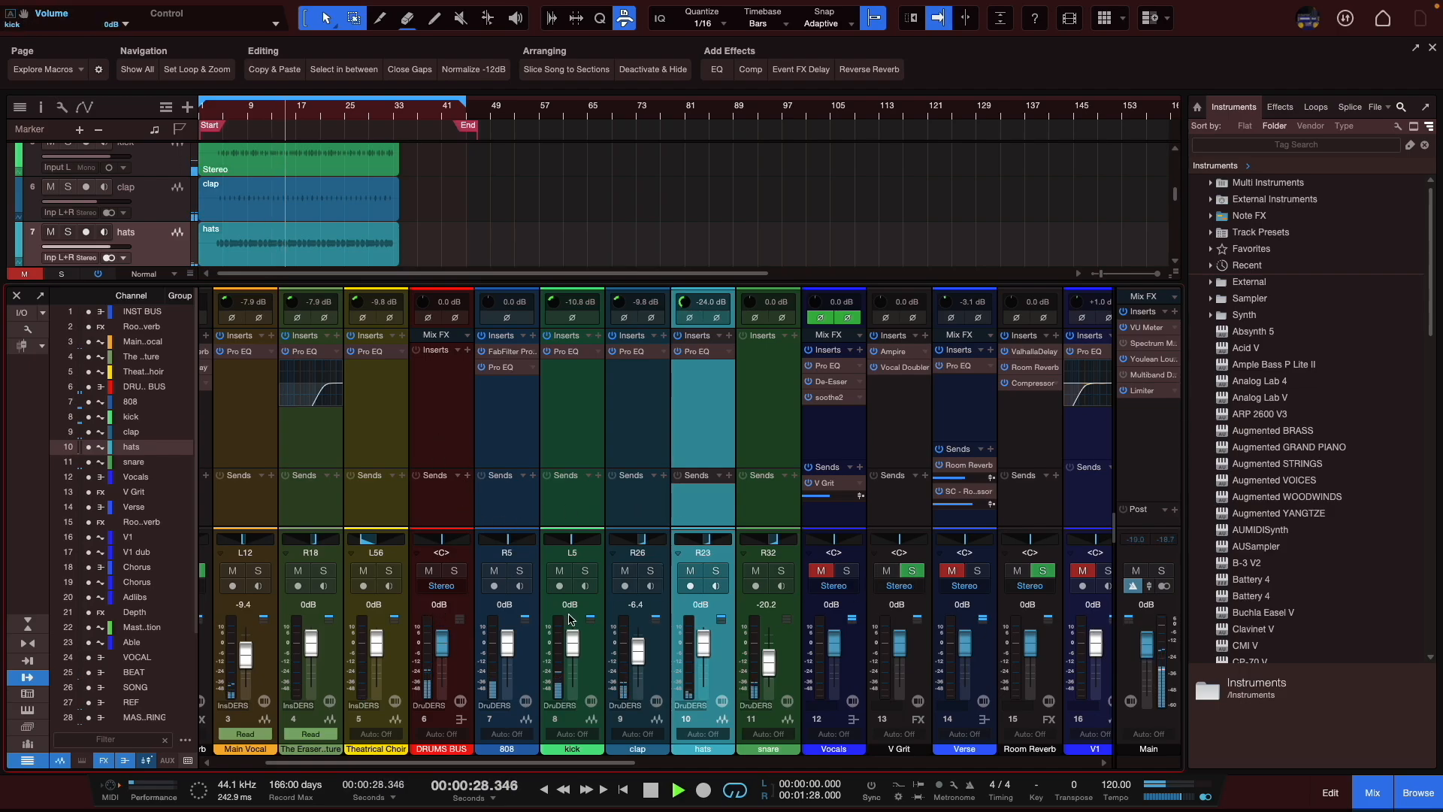
- Search the effects for "red", add RedlightDist as an effect send on the 808 channel, and set its distortion type to Fuzz
{"action": "mouse_move", "coordinate": [500, 762]}
{"action": "left_mouse_down"}
{"action": "mouse_move", "coordinate": [602, 766]}
{"action": "mouse_move", "coordinate": [503, 766]}
{"action": "left_mouse_up"}
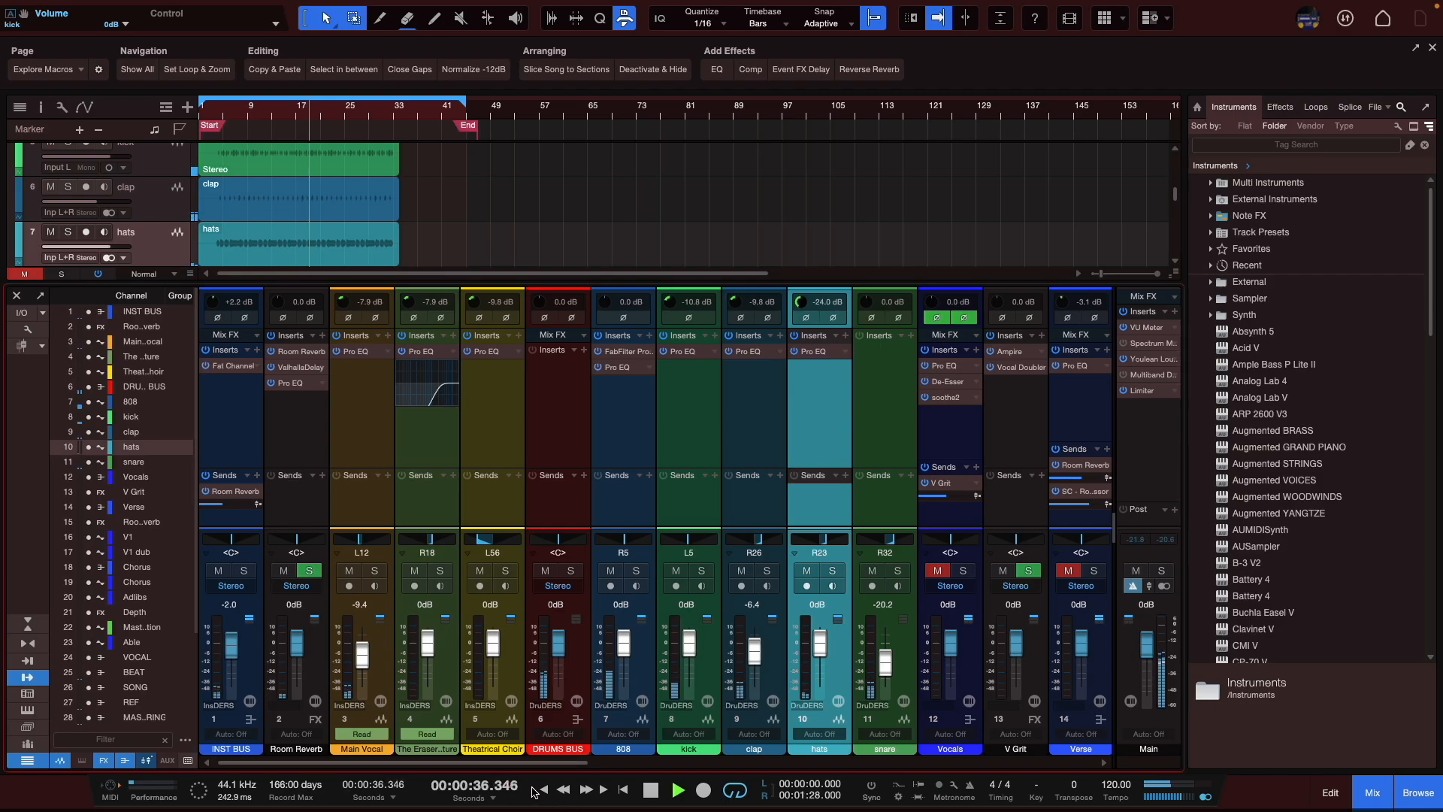
{"action": "left_click_drag", "start_coordinate": [530, 764], "coordinate": [635, 772]}
{"action": "key", "text": "space"}
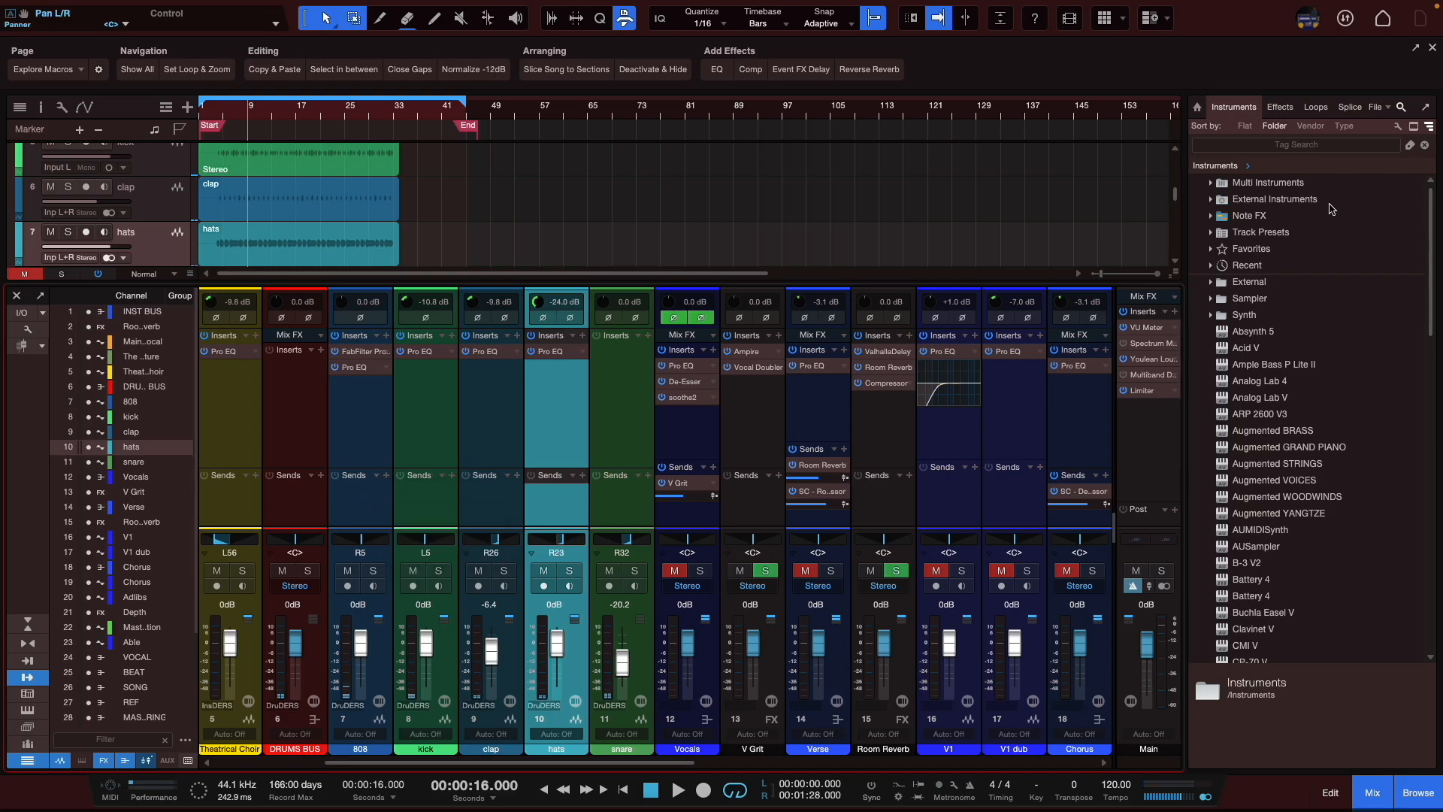
{"action": "left_click", "coordinate": [1280, 106]}
{"action": "type", "text": "red"}
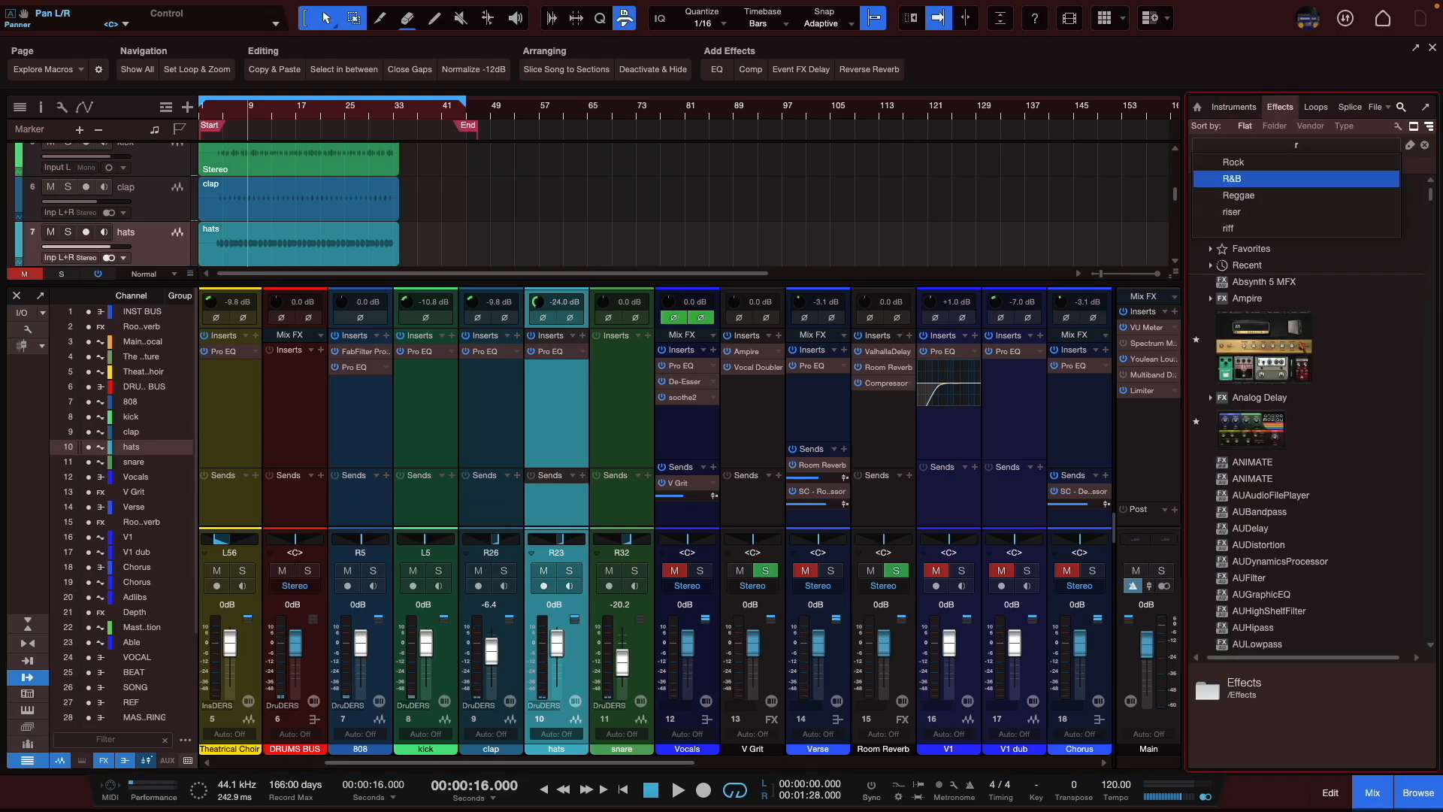
{"action": "left_click_drag", "start_coordinate": [1241, 233], "coordinate": [364, 490]}
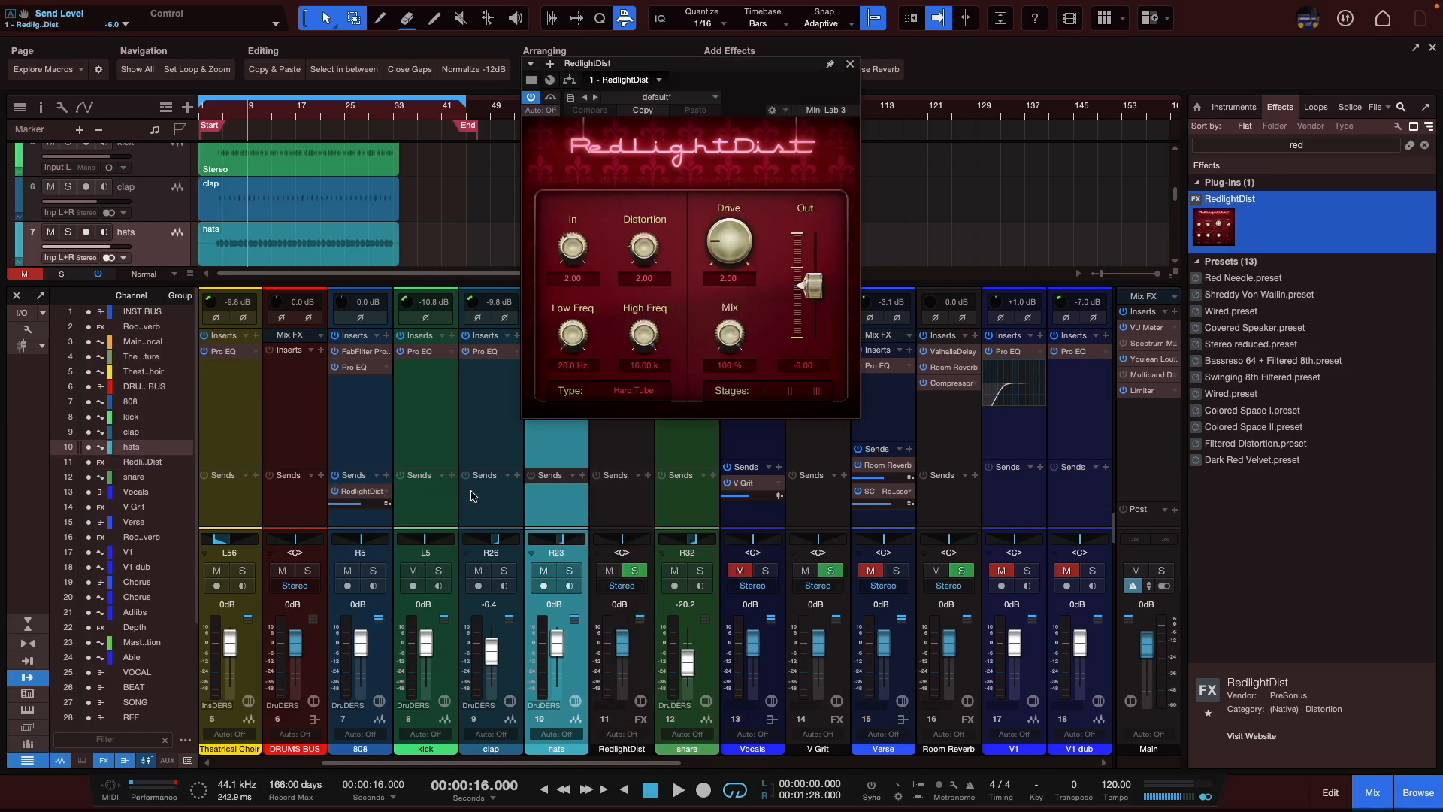
{"action": "left_click", "coordinate": [634, 390]}
{"action": "left_click", "coordinate": [638, 473]}
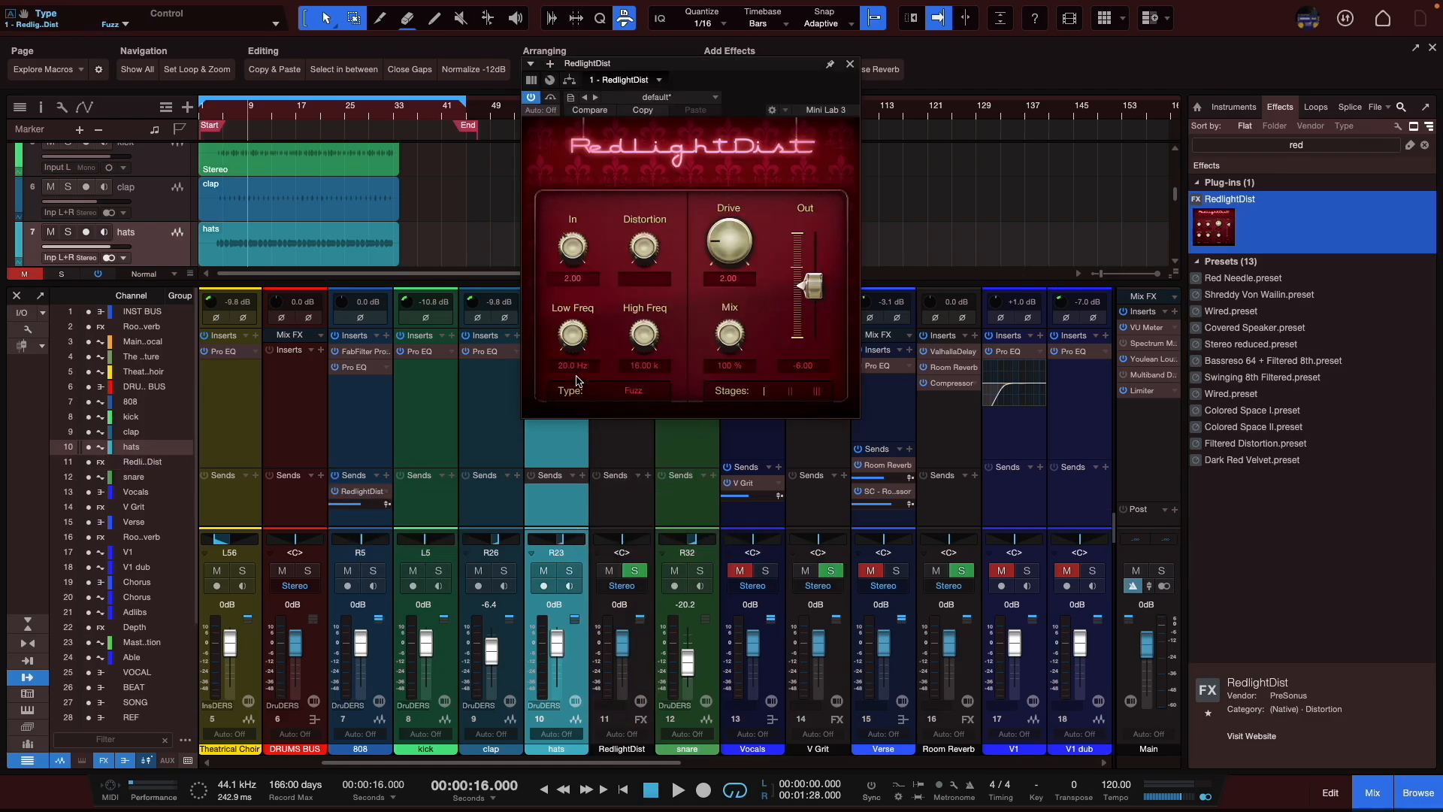
- With the main output in mono, lower the 808's RedlightDist send to -8.8 dB and compare playback with the send muted and active
{"action": "key", "text": "space"}
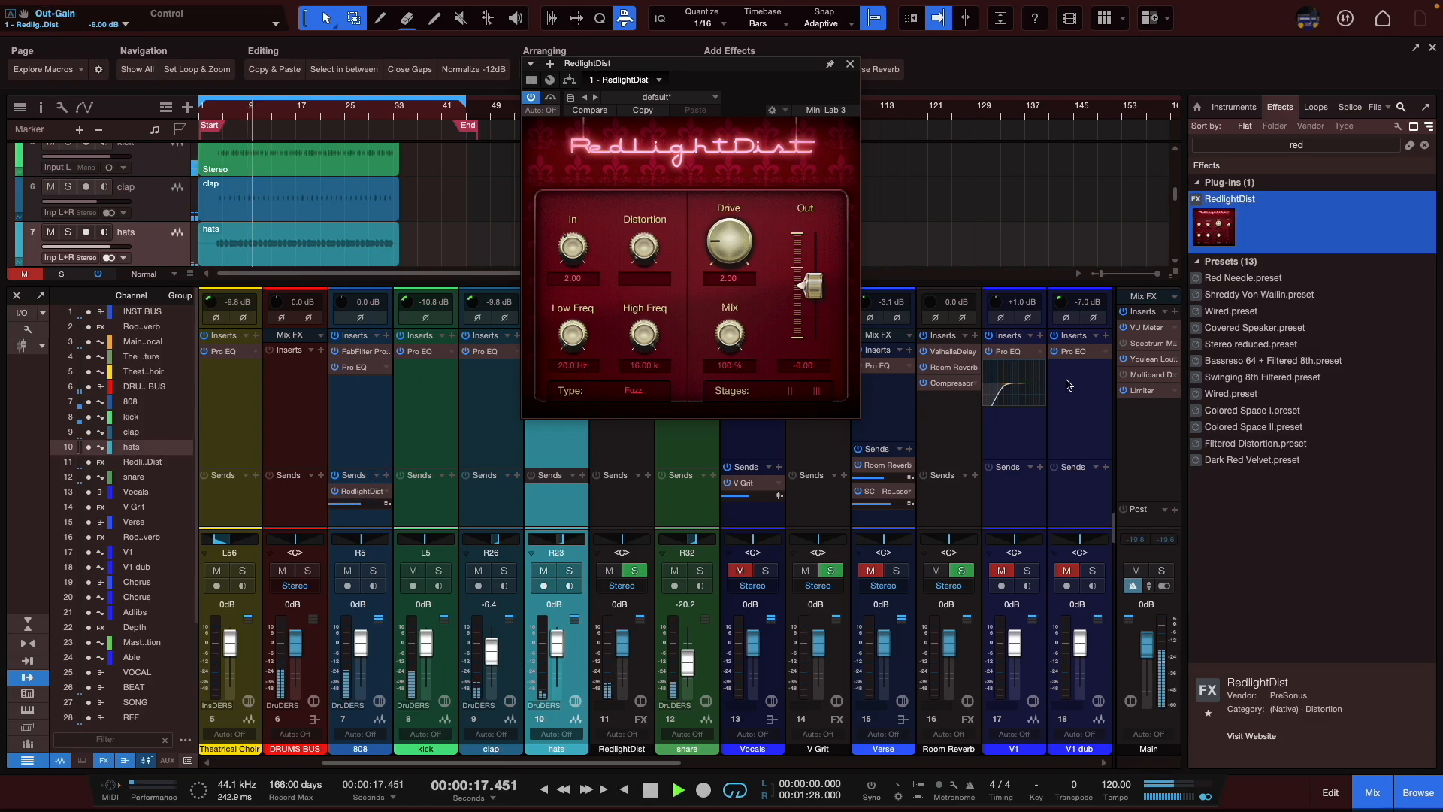
{"action": "left_click", "coordinate": [1163, 584]}
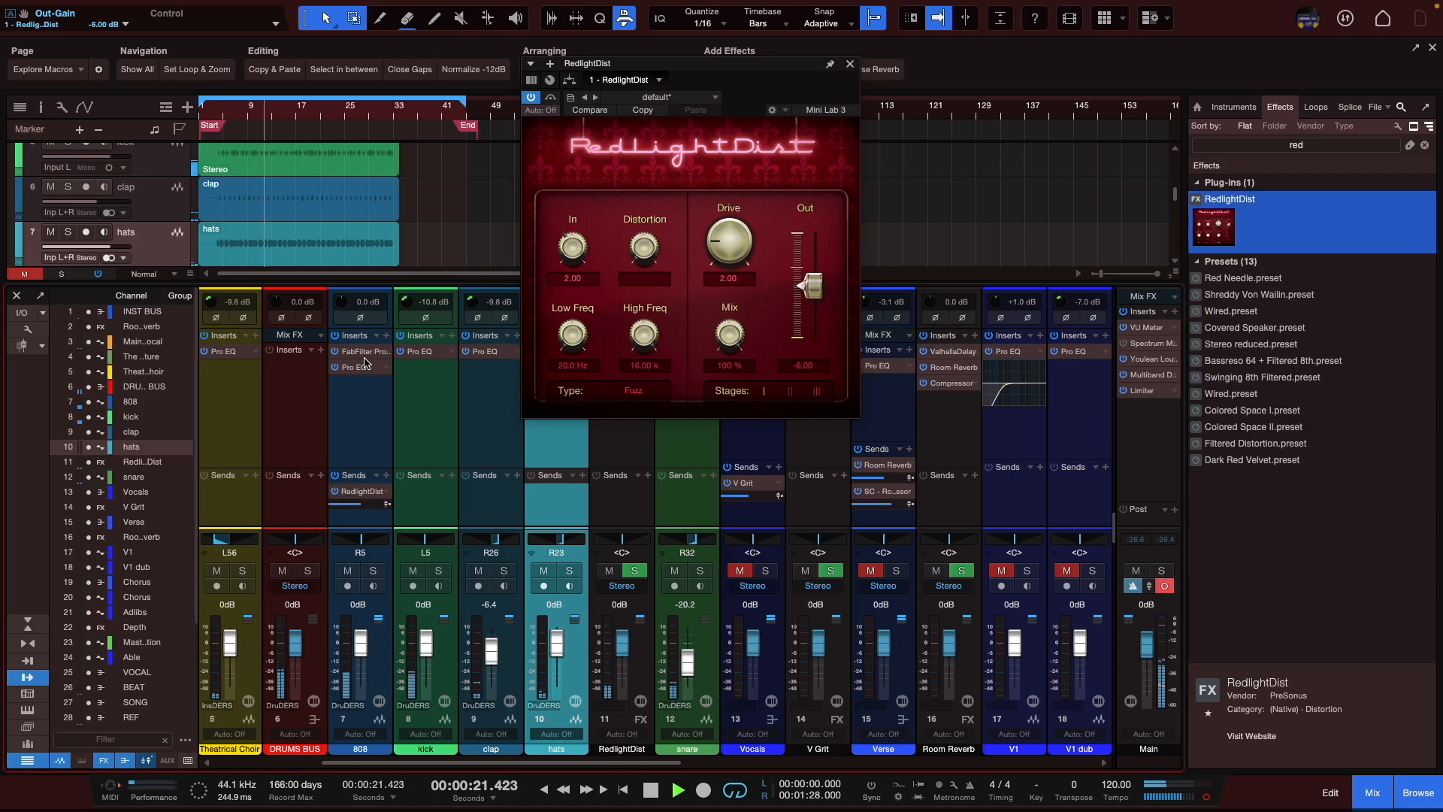
{"action": "left_click_drag", "start_coordinate": [359, 509], "coordinate": [354, 511]}
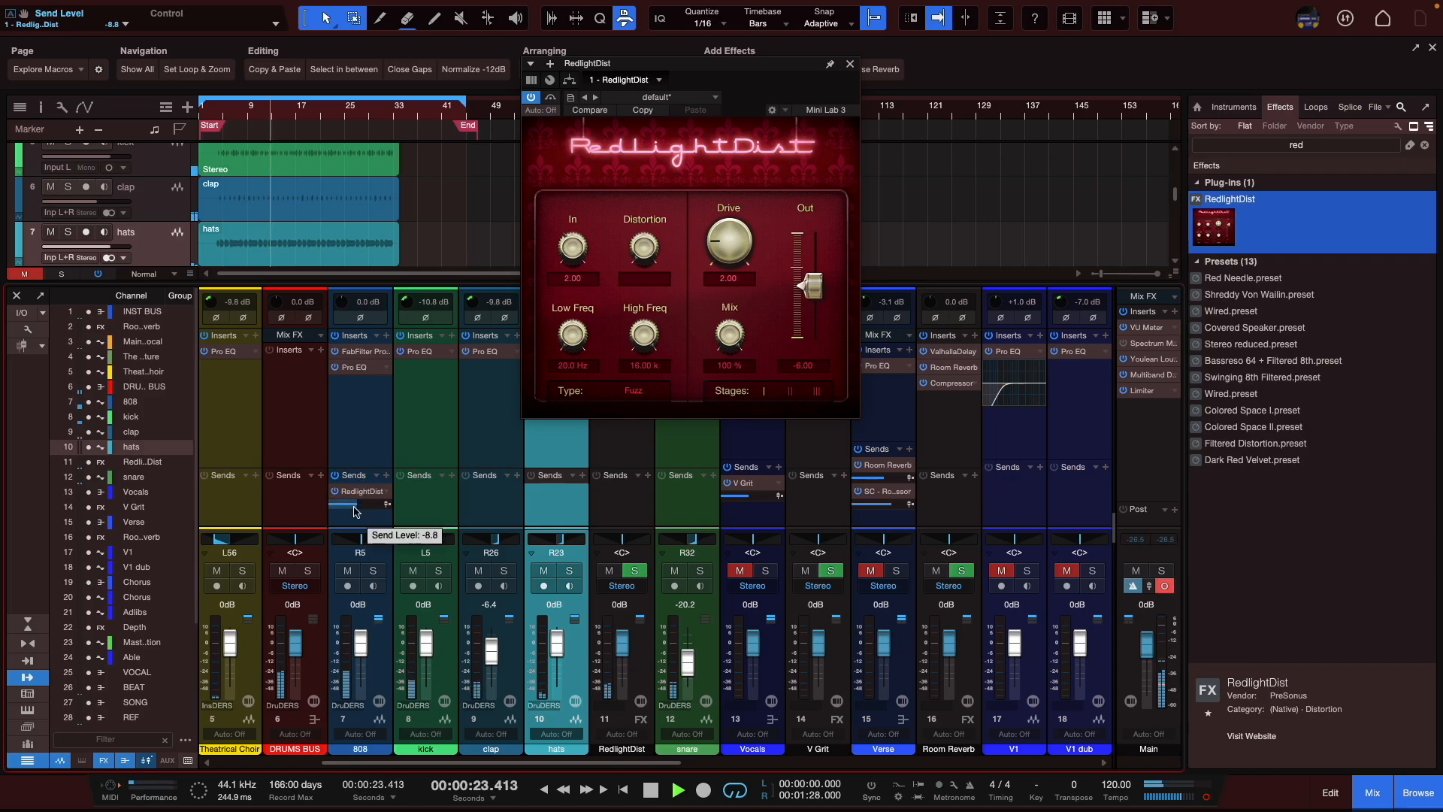
{"action": "key", "text": "space"}
{"action": "left_click", "coordinate": [336, 492]}
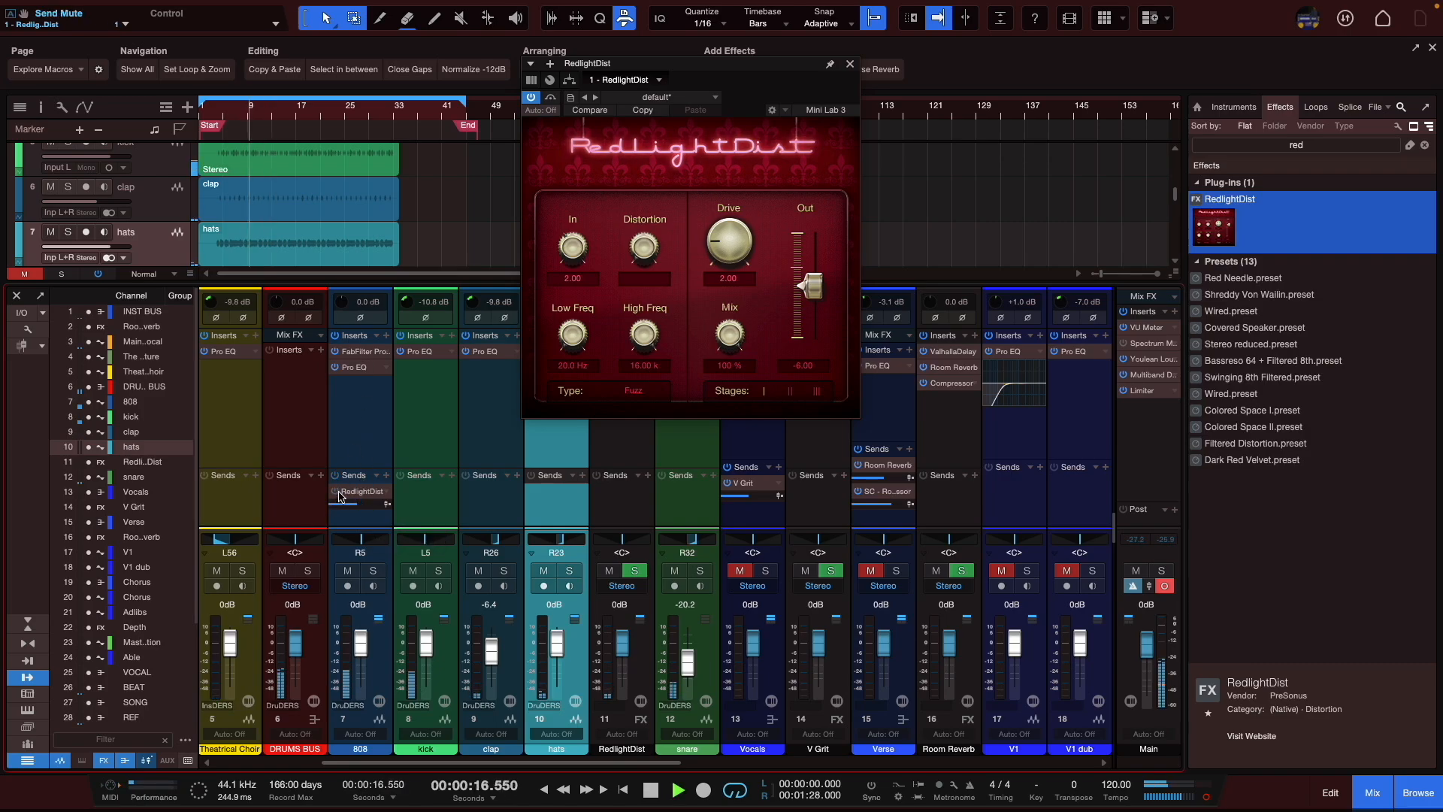
{"action": "left_click", "coordinate": [335, 492]}
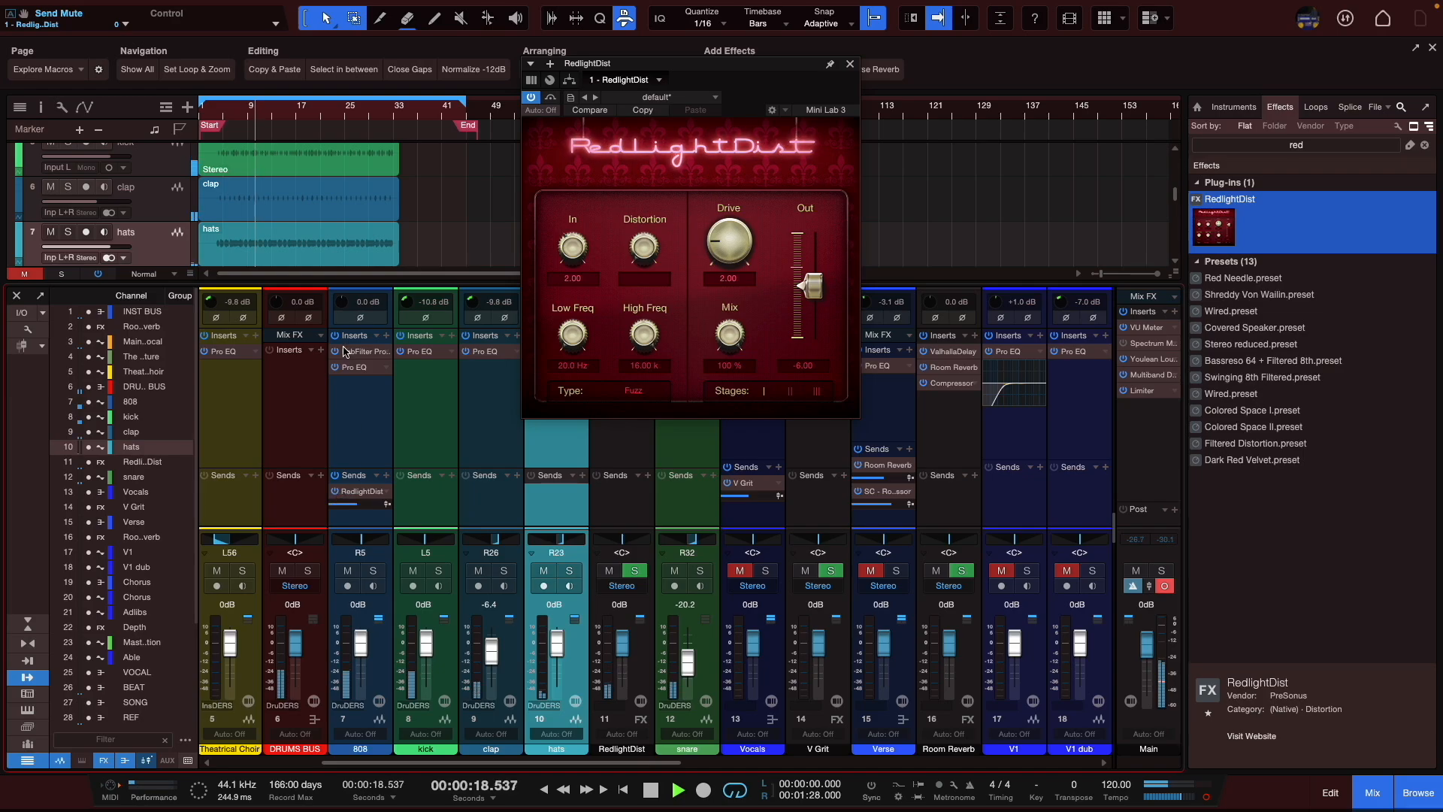
- Lower the 808's input gain to -1.9 dB and set its Pro EQ low cut to 129 Hz
{"action": "left_click_drag", "start_coordinate": [342, 303], "coordinate": [342, 310]}
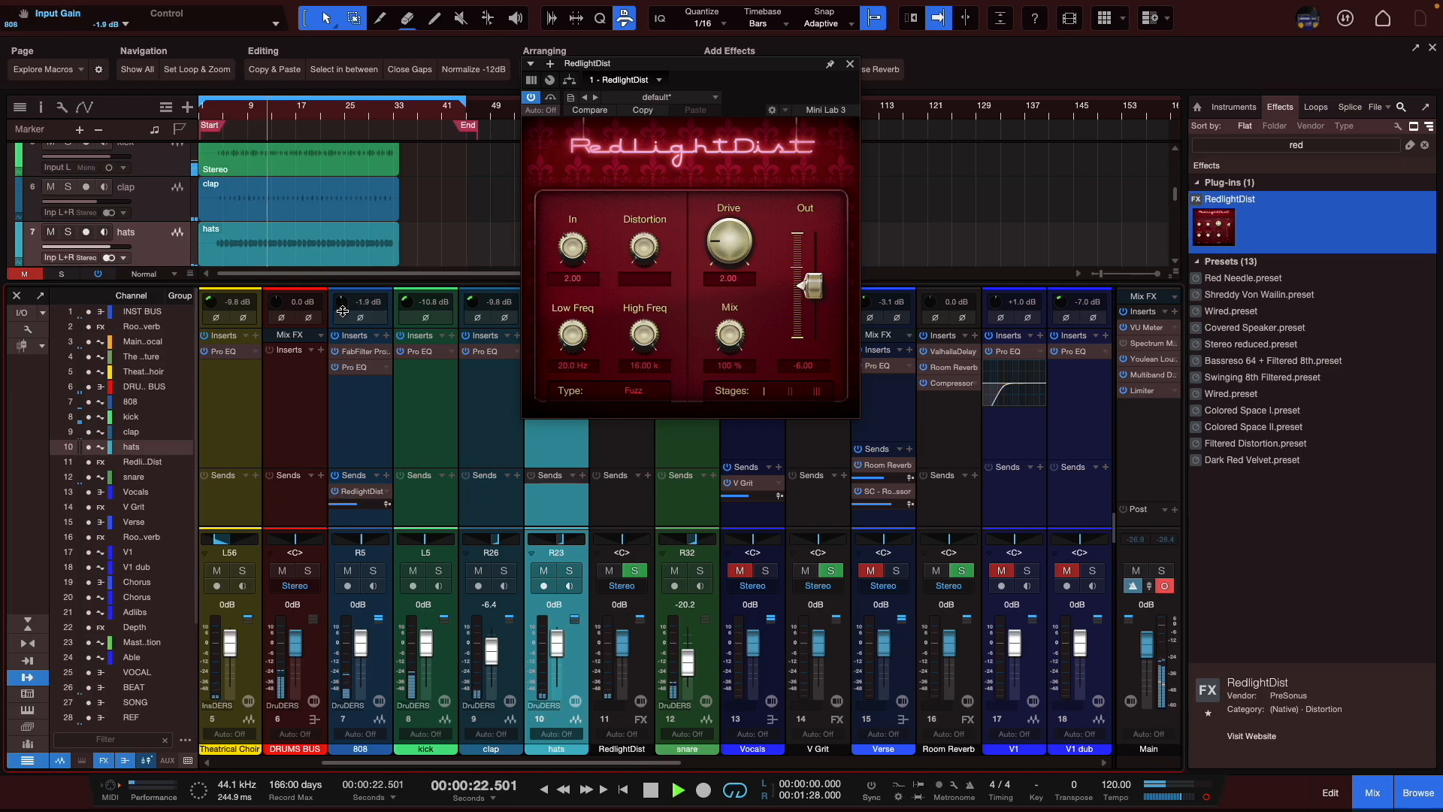
{"action": "left_click", "coordinate": [364, 366]}
{"action": "left_click_drag", "start_coordinate": [680, 232], "coordinate": [703, 233]}
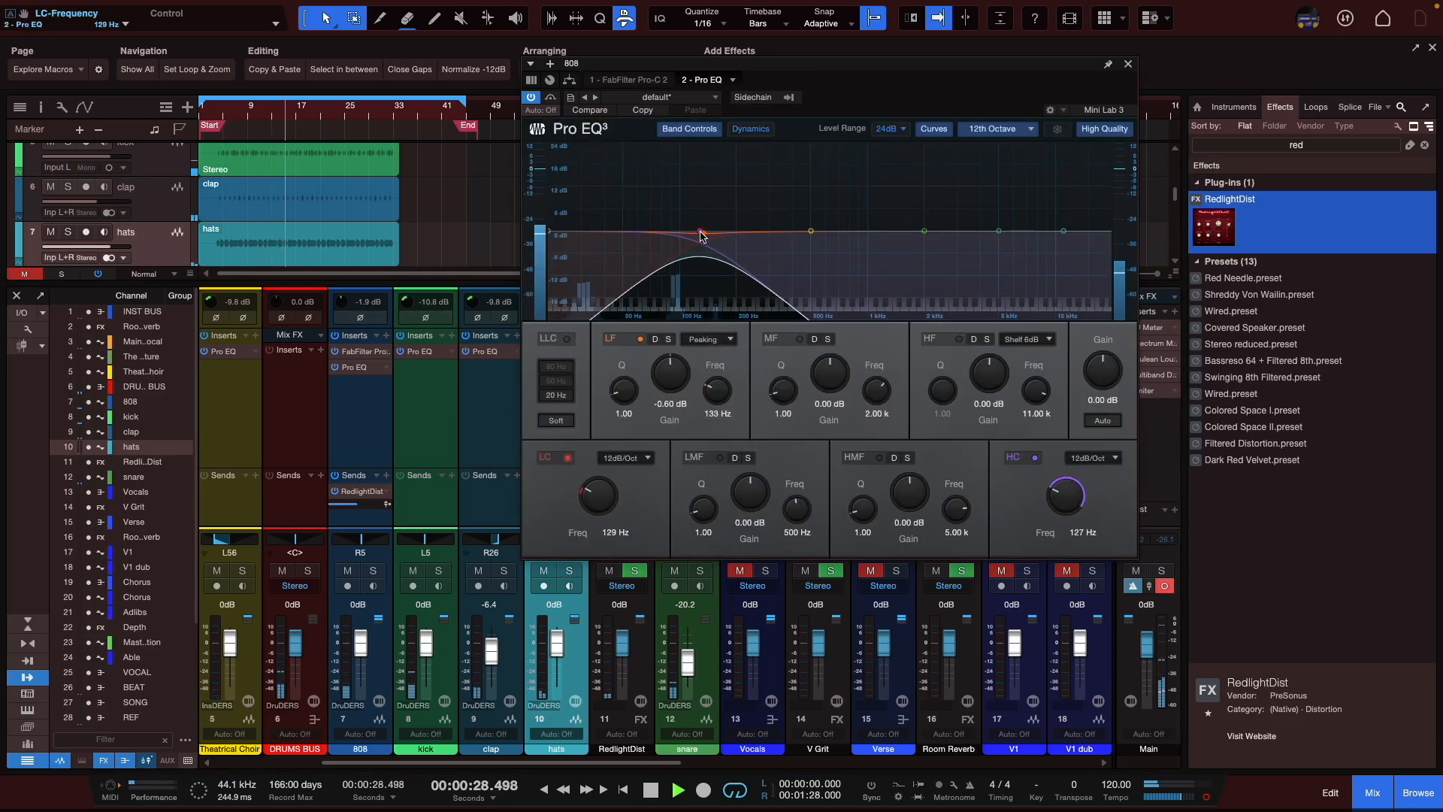
{"action": "left_click", "coordinate": [1128, 65]}
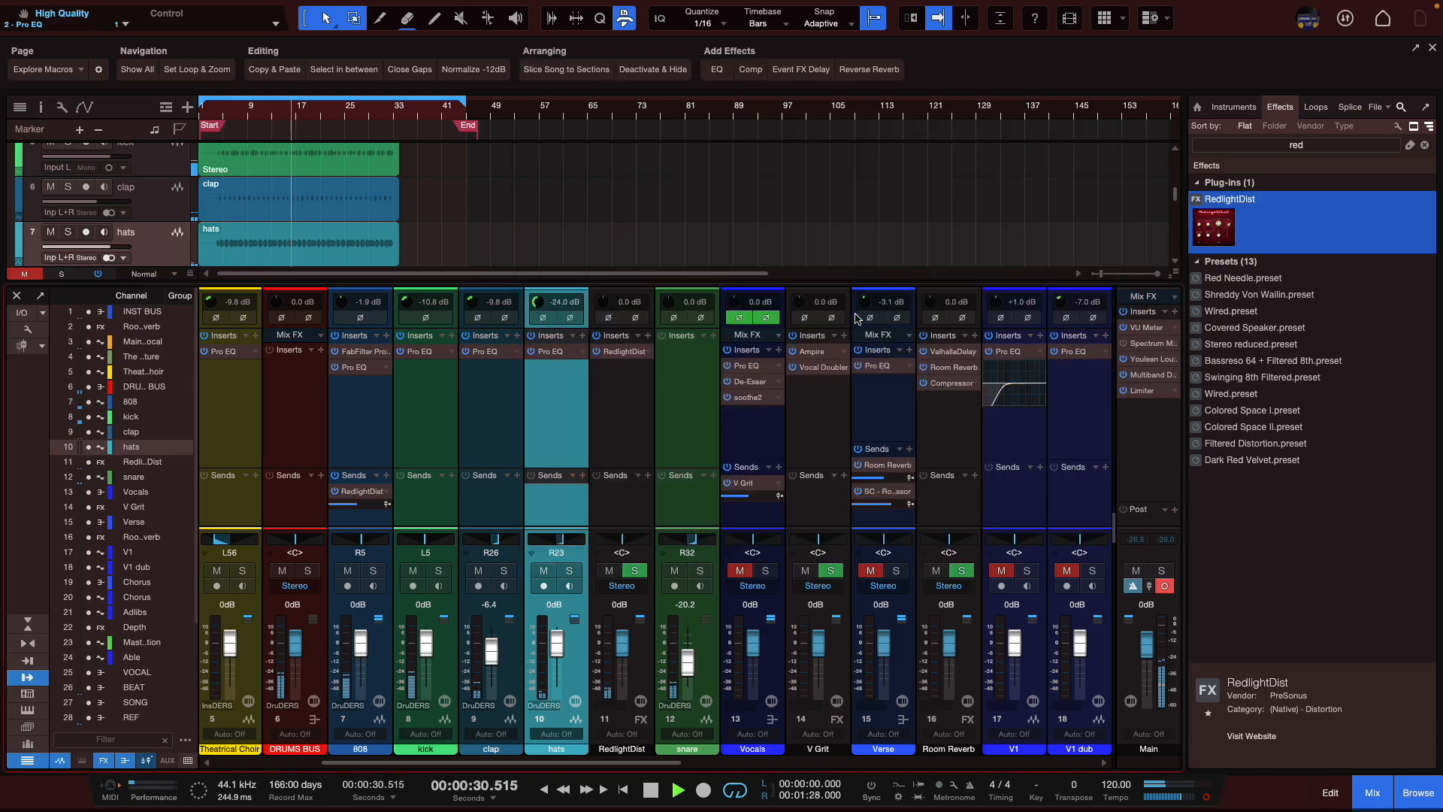
- Lower the kick's input gain to -12.0 dB while the beat plays
{"action": "scroll", "coordinate": [410, 310], "scroll_direction": "down", "scroll_amount": 1}
{"action": "left_click_drag", "start_coordinate": [410, 310], "coordinate": [412, 313]}
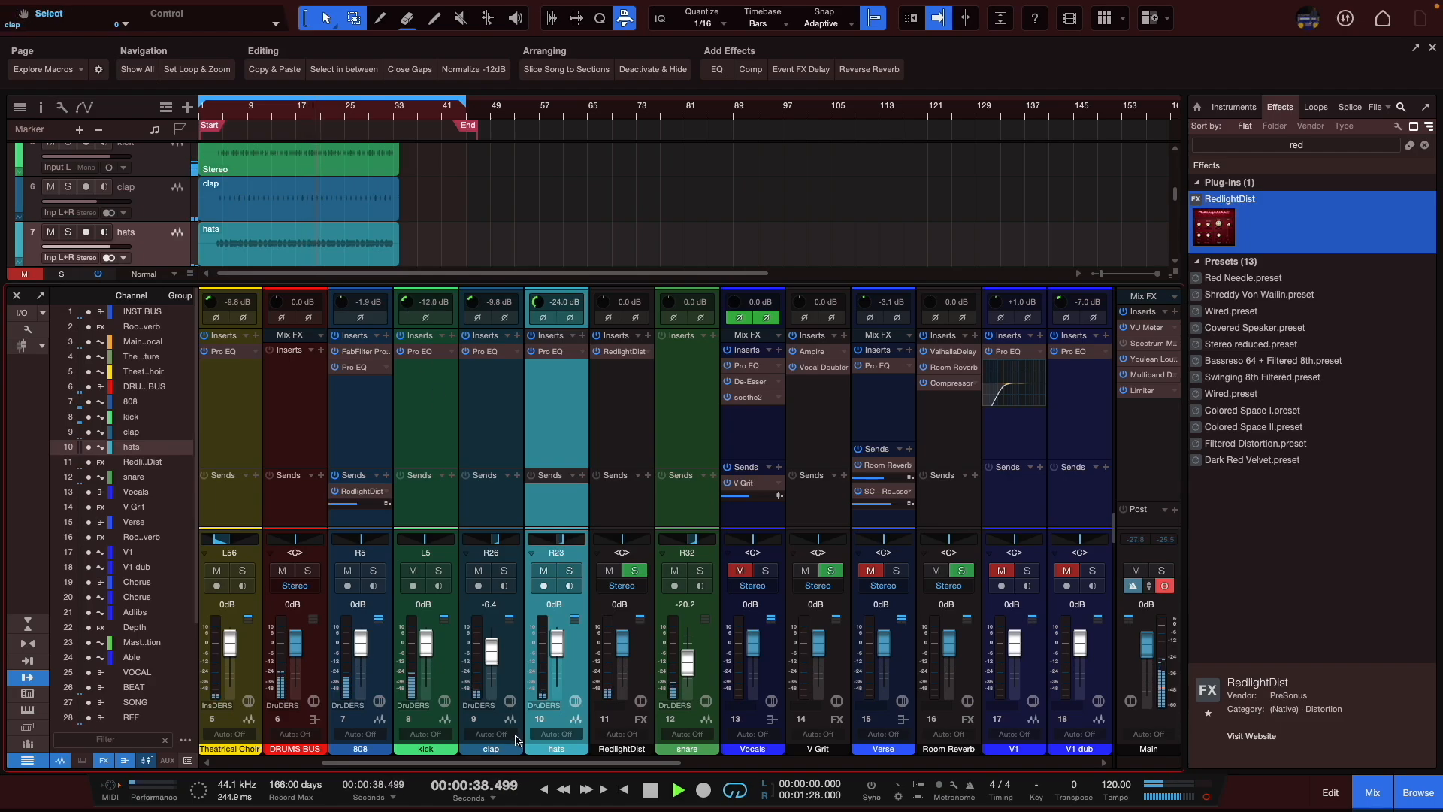
{"action": "left_click_drag", "start_coordinate": [513, 763], "coordinate": [555, 765]}
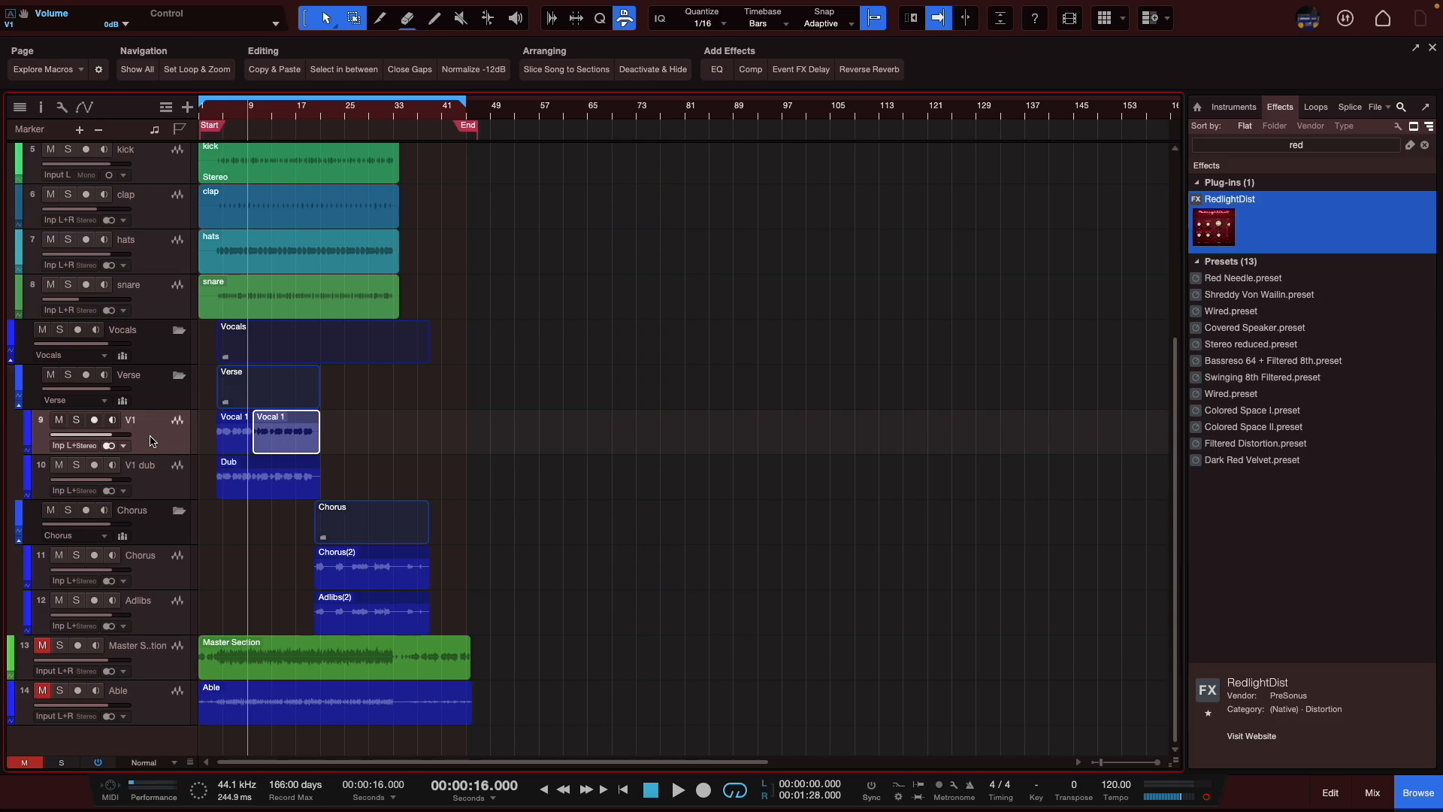
- Play the verse with the vocals unmuted and audition the Verse bus and the V1 vocal in solo
{"action": "key", "text": "F3"}
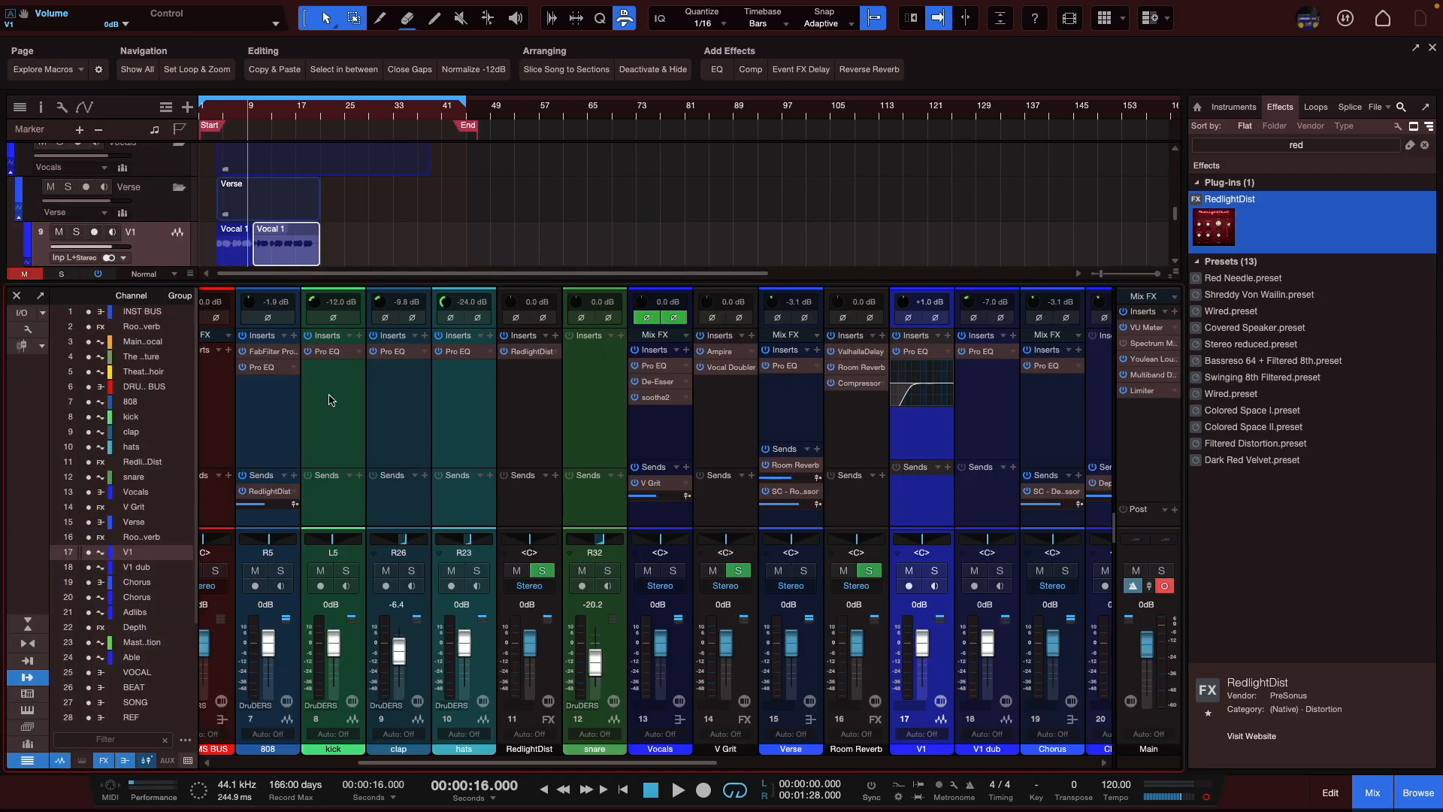
{"action": "key", "text": "space"}
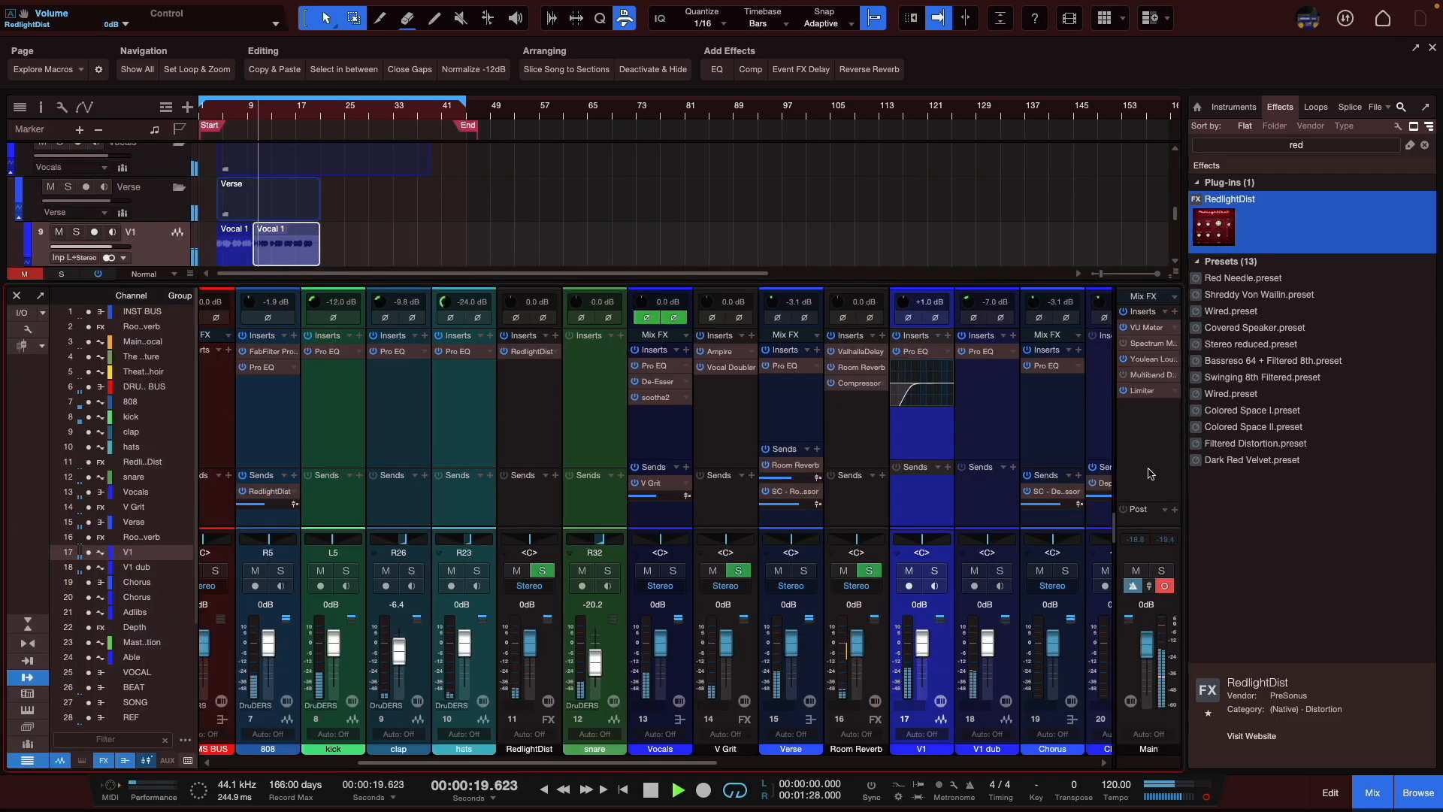
{"action": "scroll", "coordinate": [746, 769], "scroll_direction": "right", "scroll_amount": 2}
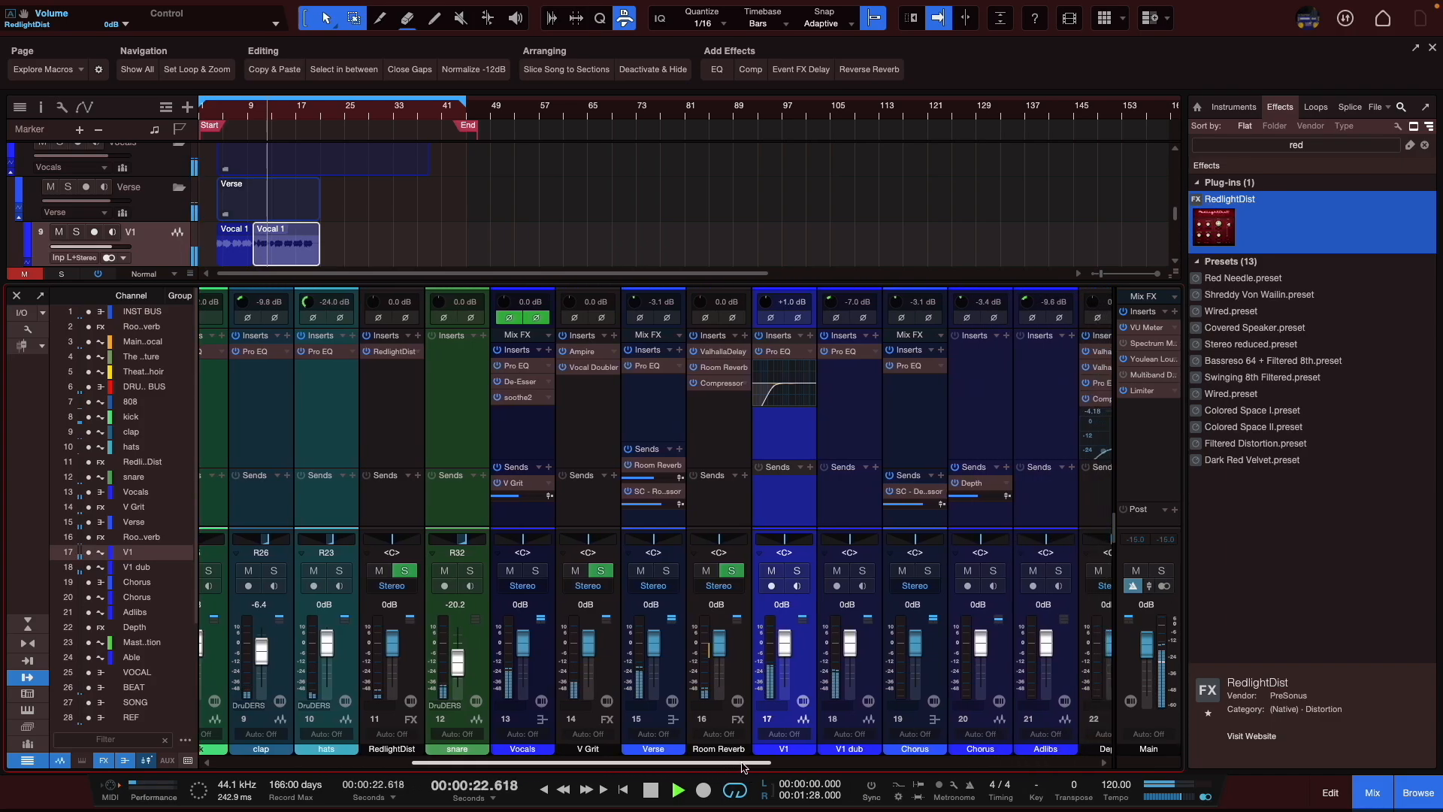
{"action": "left_click", "coordinate": [667, 571]}
{"action": "left_click", "coordinate": [668, 571]}
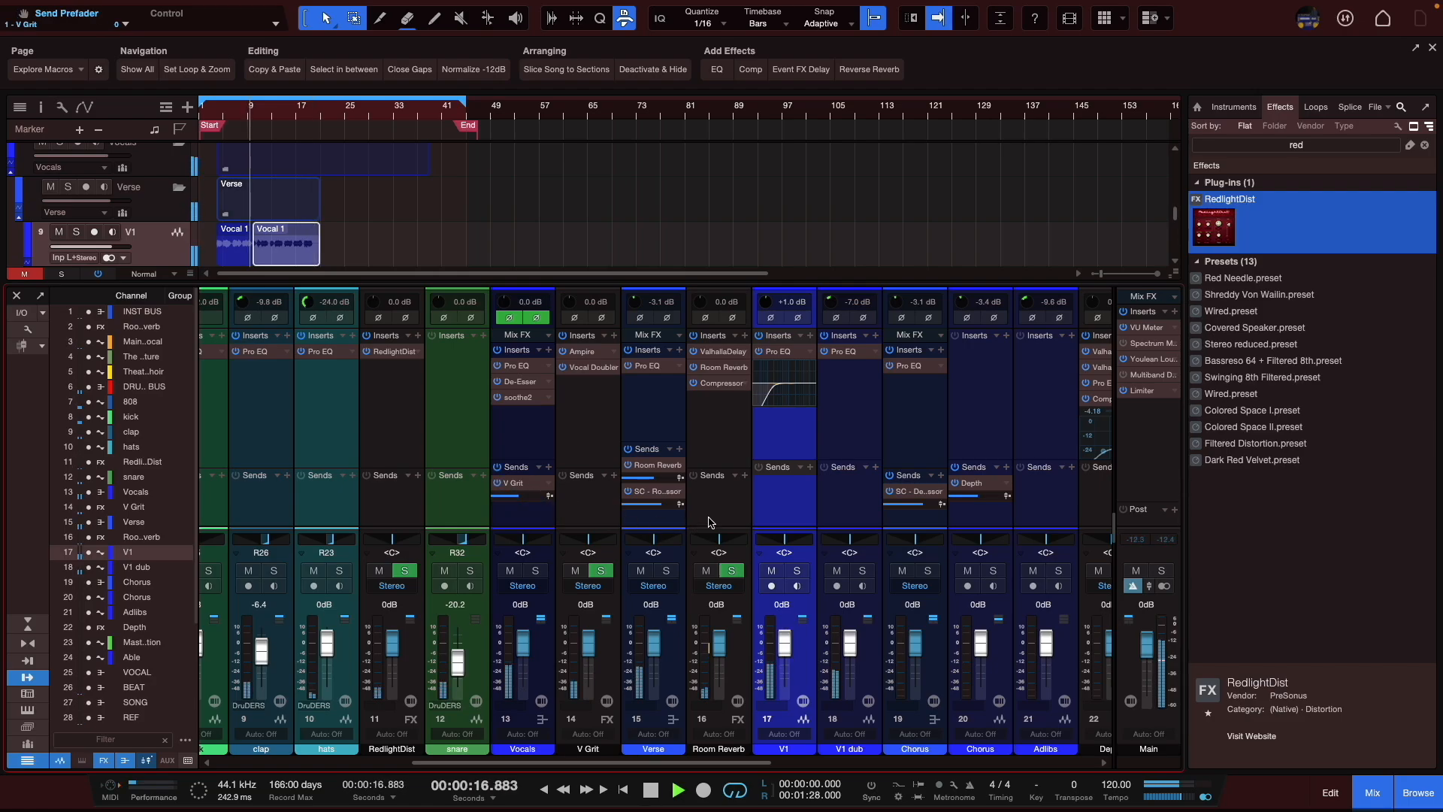
{"action": "left_click", "coordinate": [797, 571]}
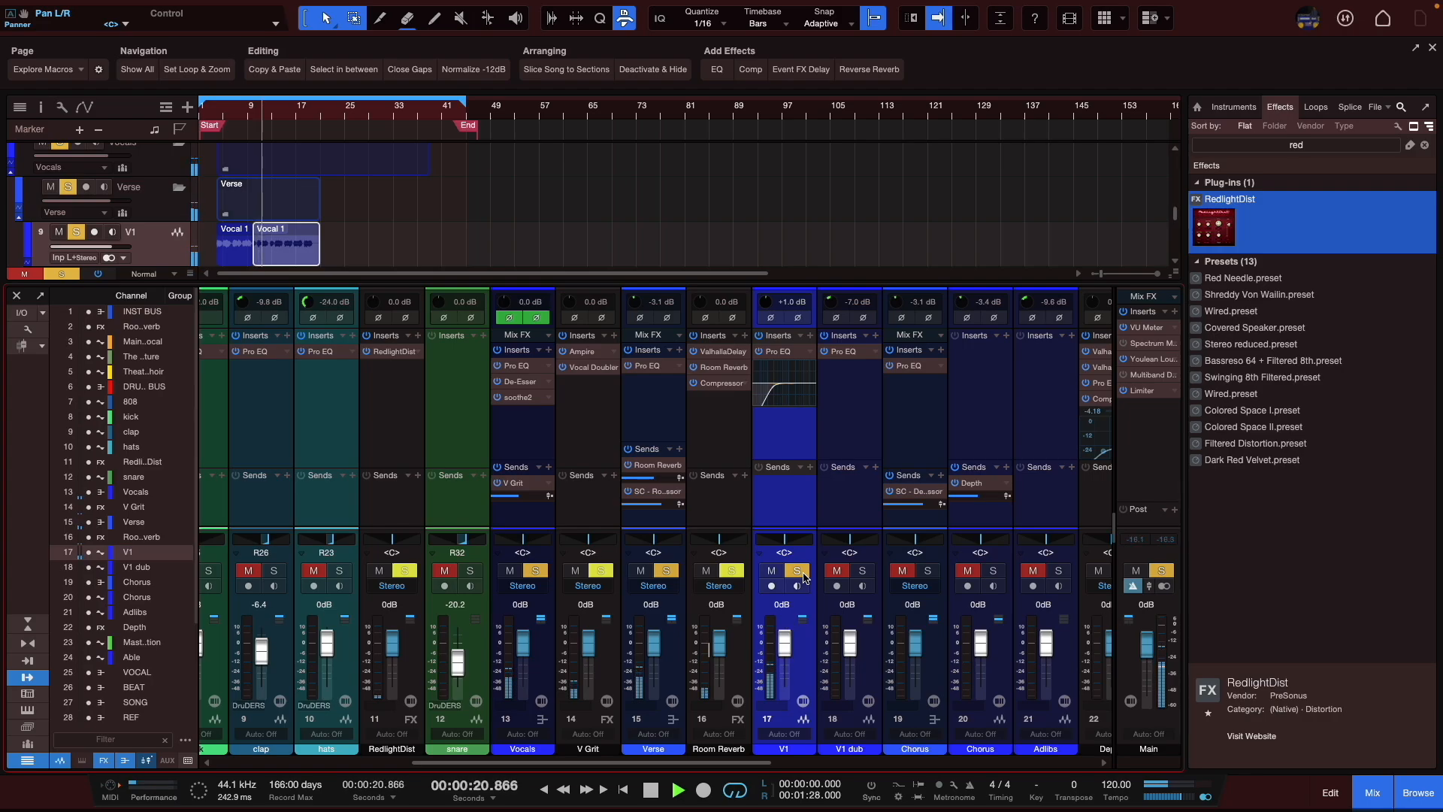
{"action": "left_click", "coordinate": [799, 573]}
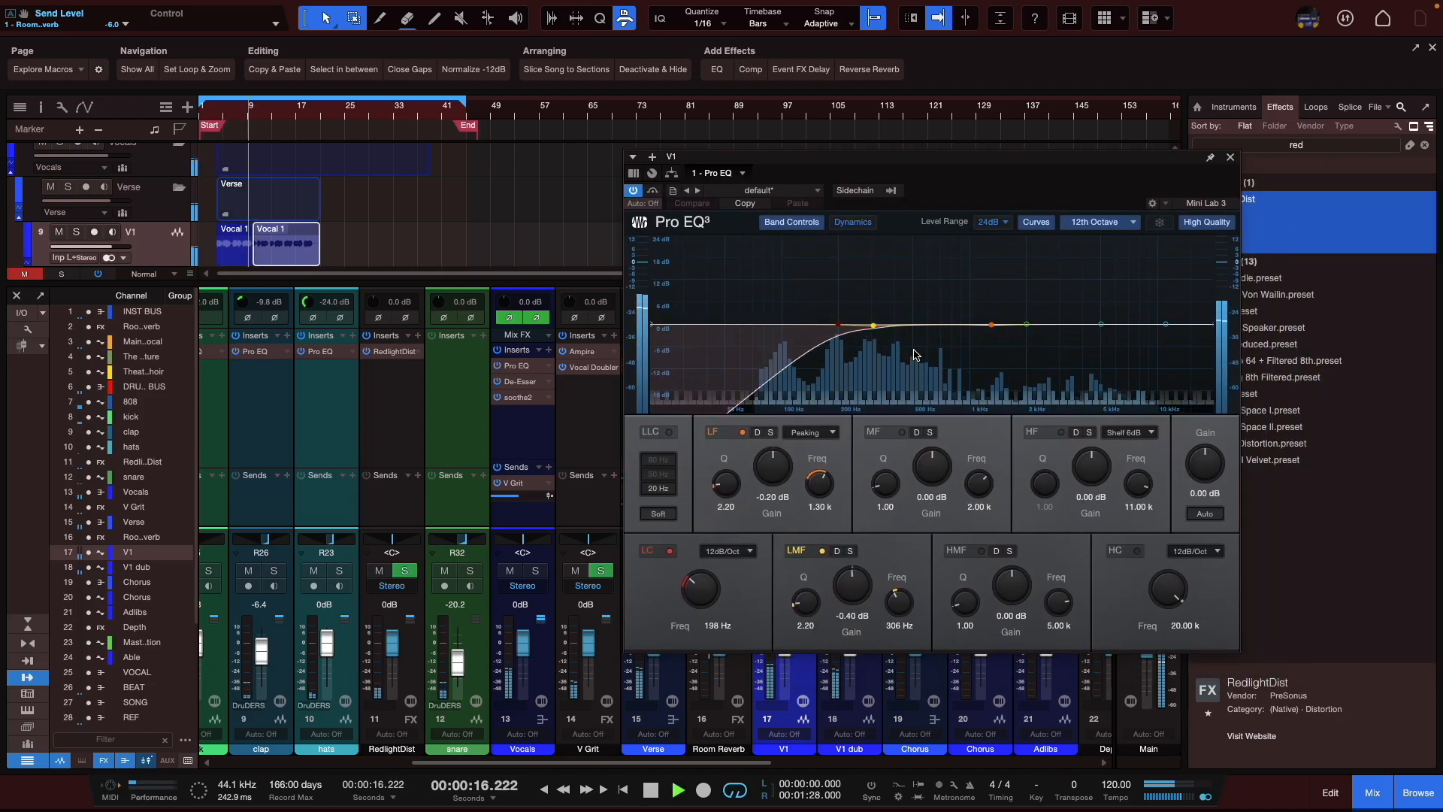
{"action": "key", "text": "space"}
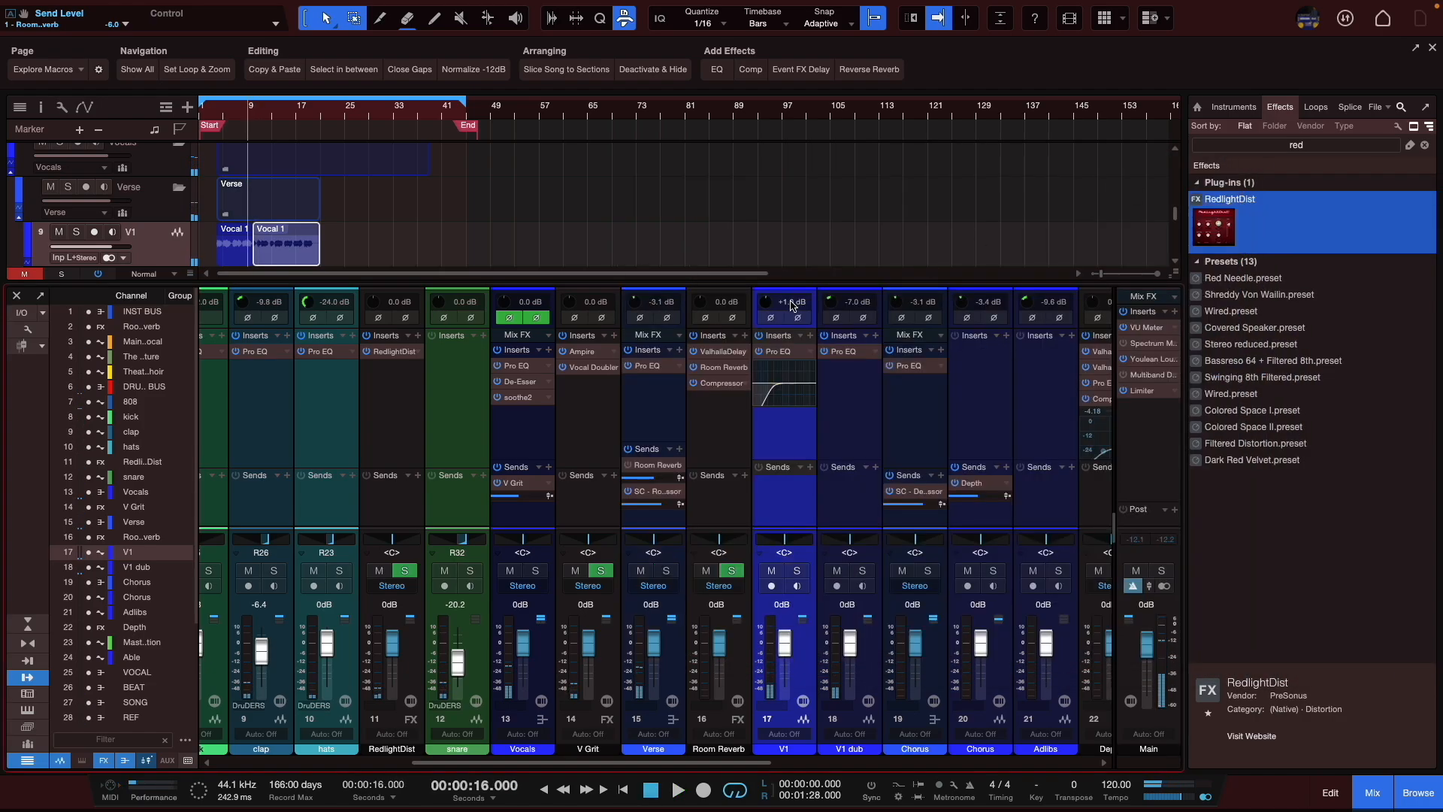
- Set V1's input gain to 0 dB and replay the verse
{"action": "left_click", "coordinate": [783, 303]}
{"action": "type", "text": "0"}
{"action": "key", "text": "Return"}
{"action": "key", "text": "space"}
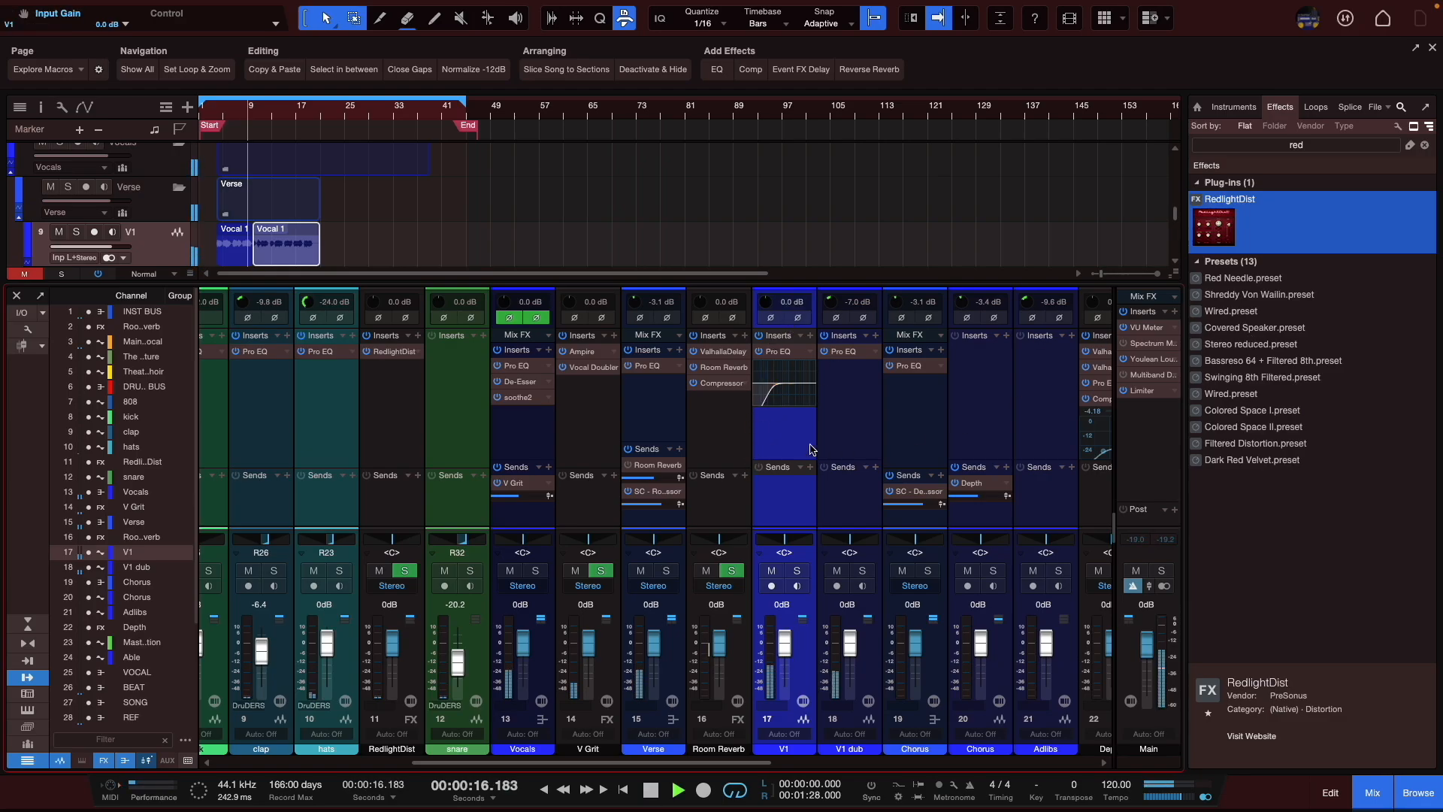
- Audition V1 dub and V1 in solo against the beat, and mute V1 dub
{"action": "left_click_drag", "start_coordinate": [624, 762], "coordinate": [676, 775]}
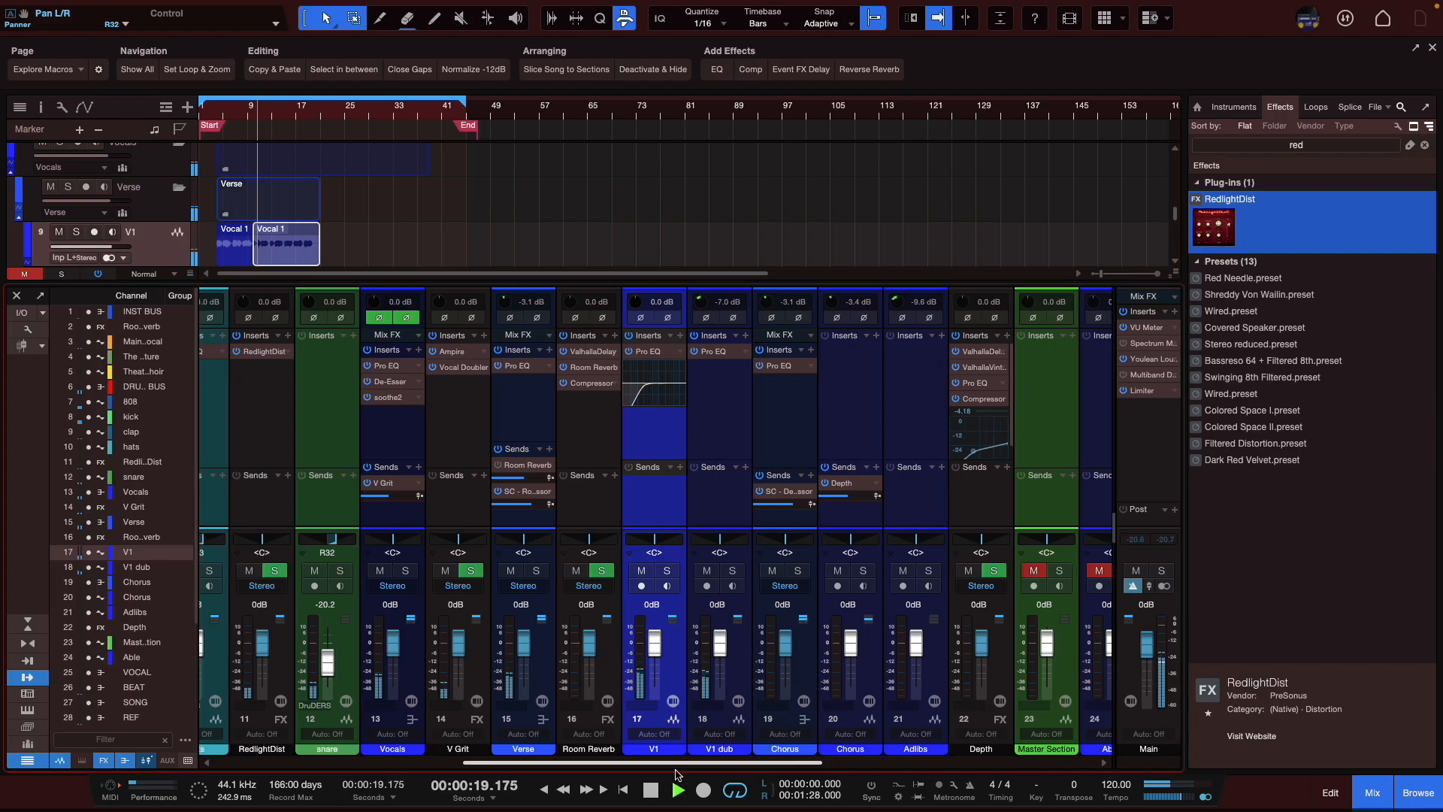
{"action": "left_click", "coordinate": [732, 571]}
{"action": "left_click", "coordinate": [733, 571]}
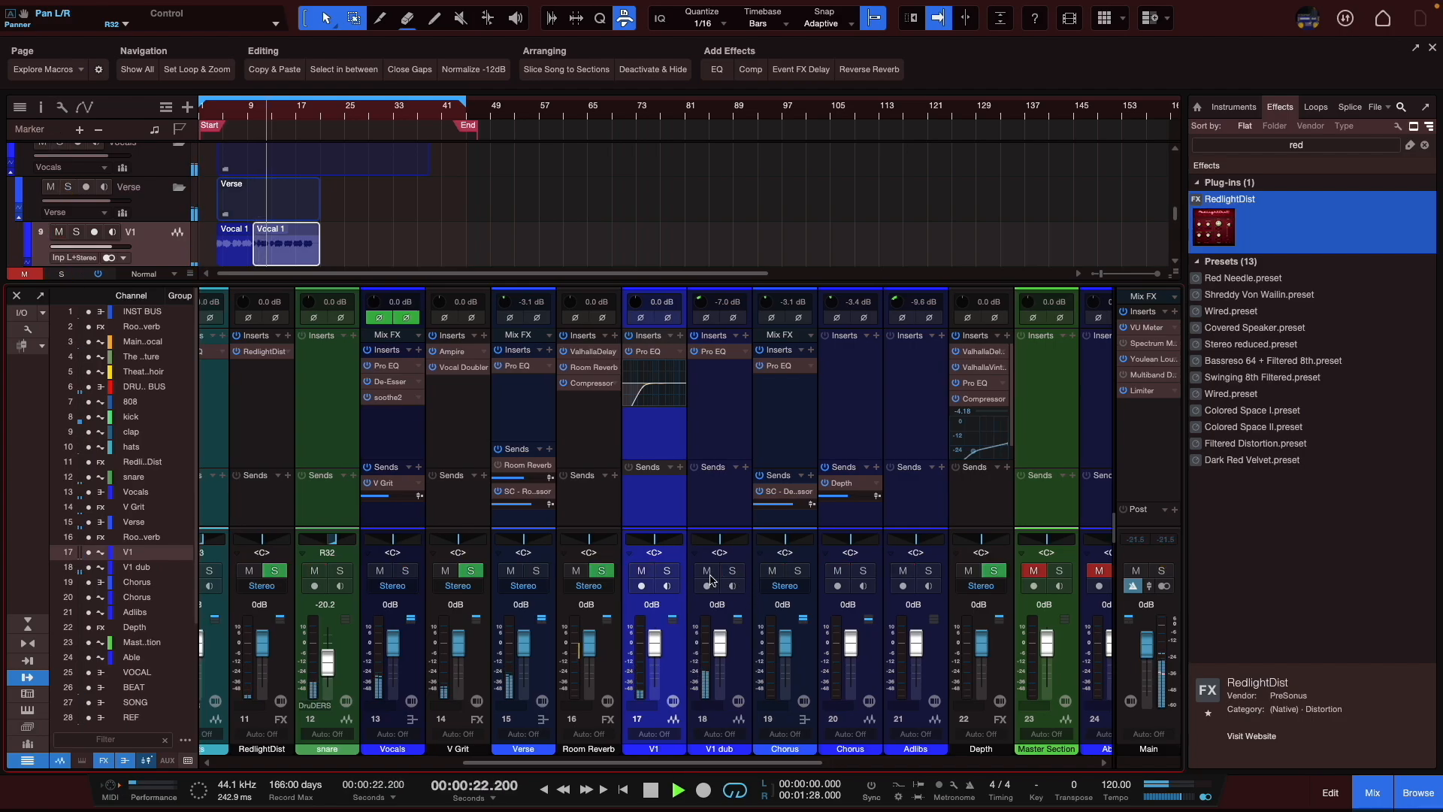
{"action": "left_click", "coordinate": [667, 571]}
{"action": "left_click", "coordinate": [667, 571]}
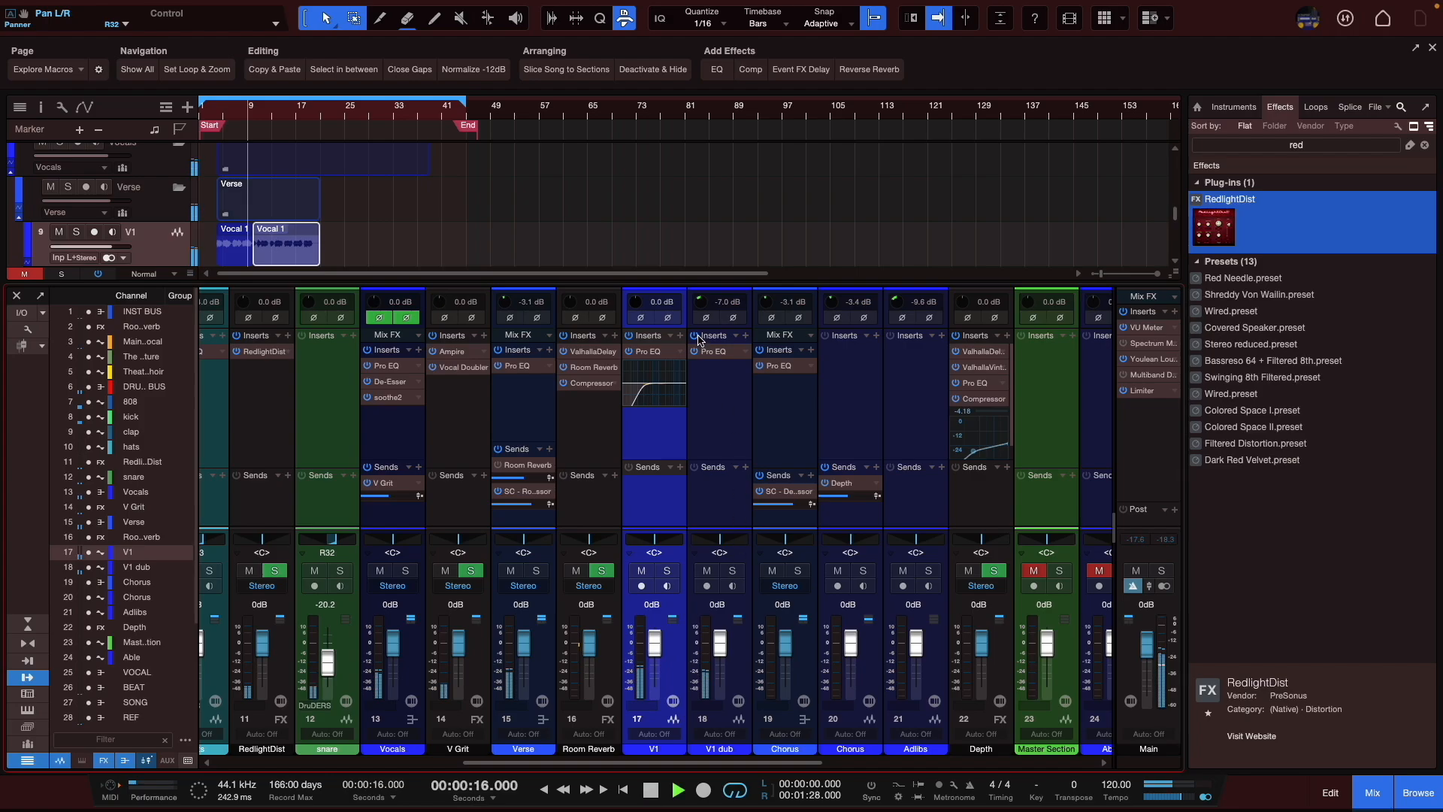
{"action": "left_click", "coordinate": [707, 571]}
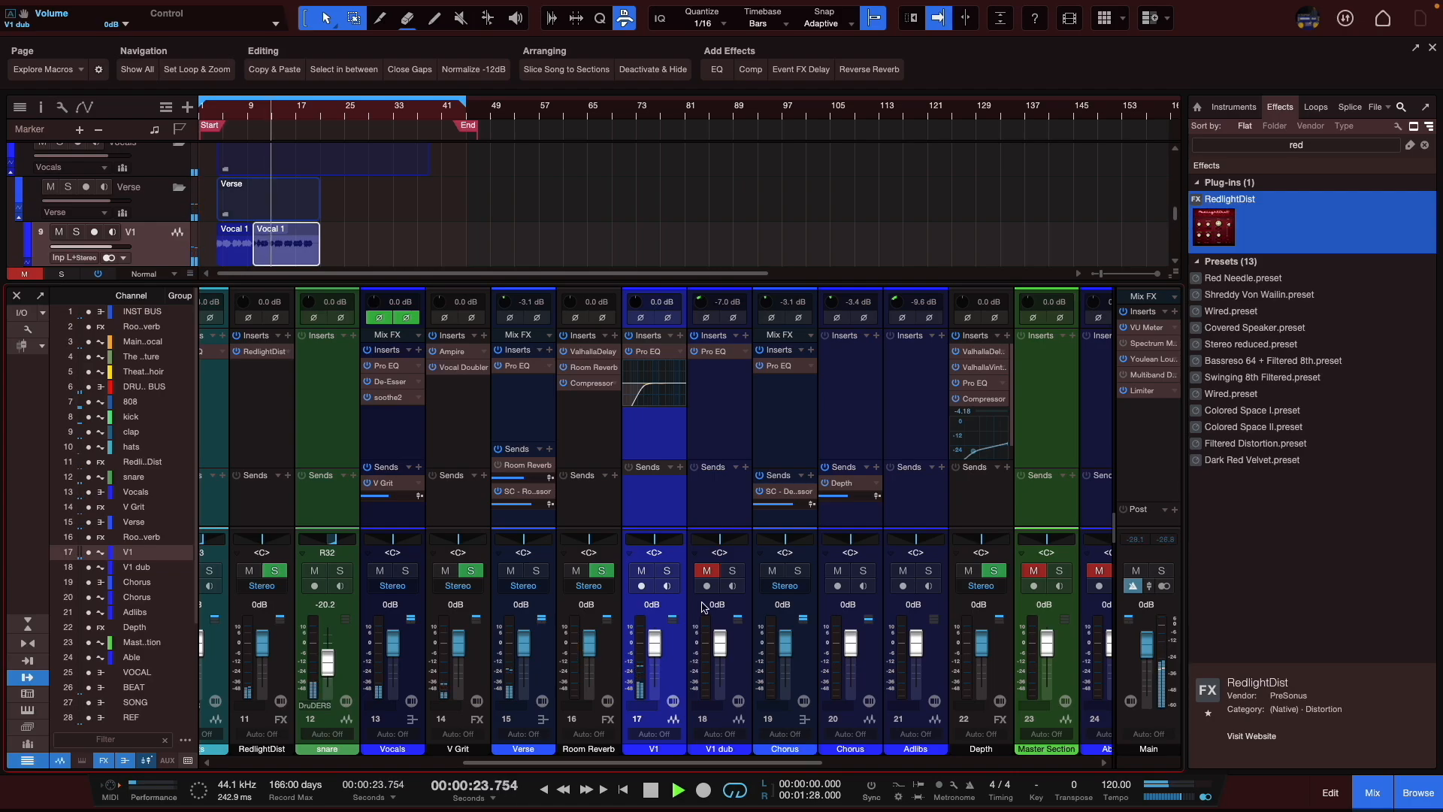
- Lower the Vocals bus's V Grit send to -16.7 dB and check the bus's De-Esser
{"action": "left_click_drag", "start_coordinate": [384, 502], "coordinate": [379, 504]}
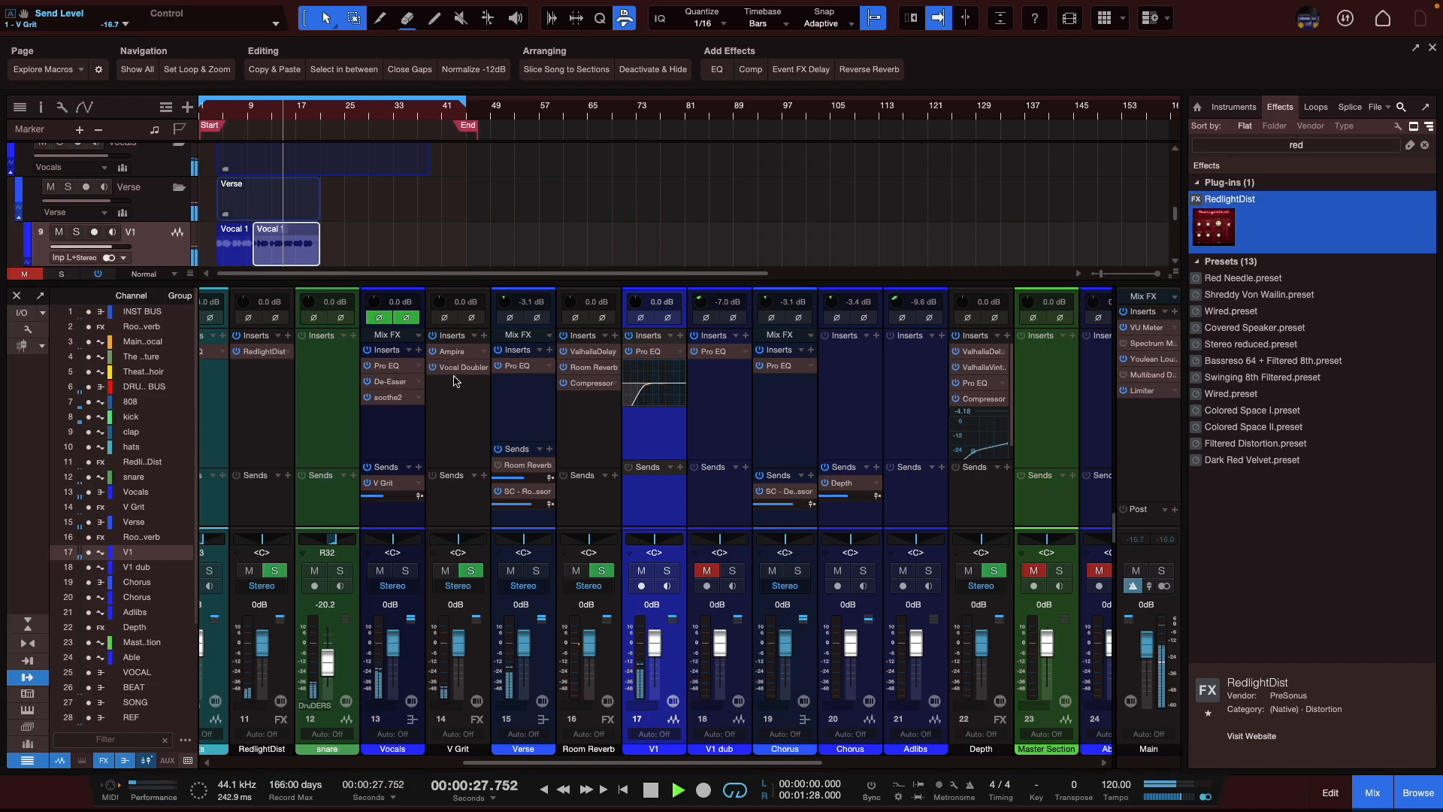
{"action": "left_click", "coordinate": [390, 381]}
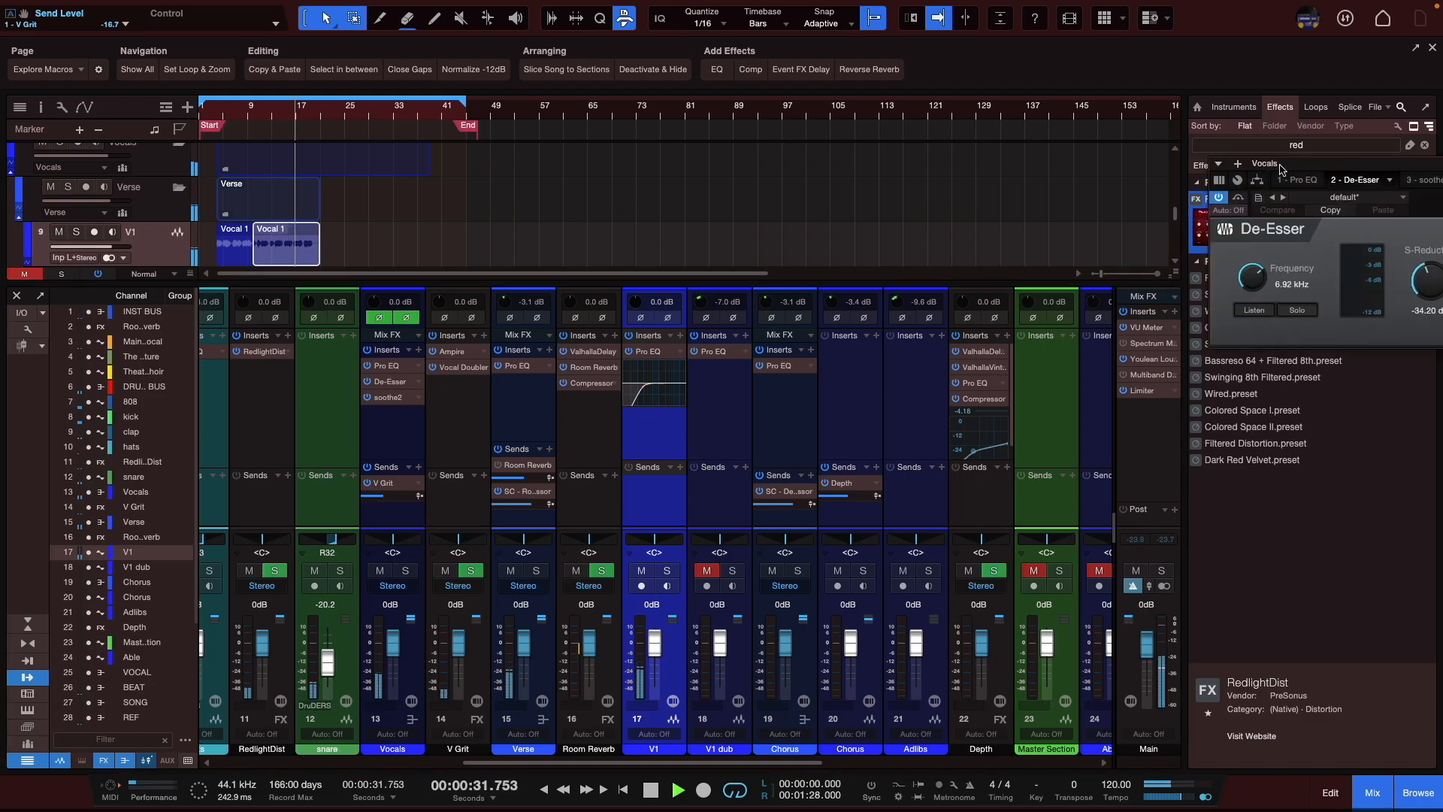
{"action": "left_click_drag", "start_coordinate": [1133, 189], "coordinate": [1040, 207]}
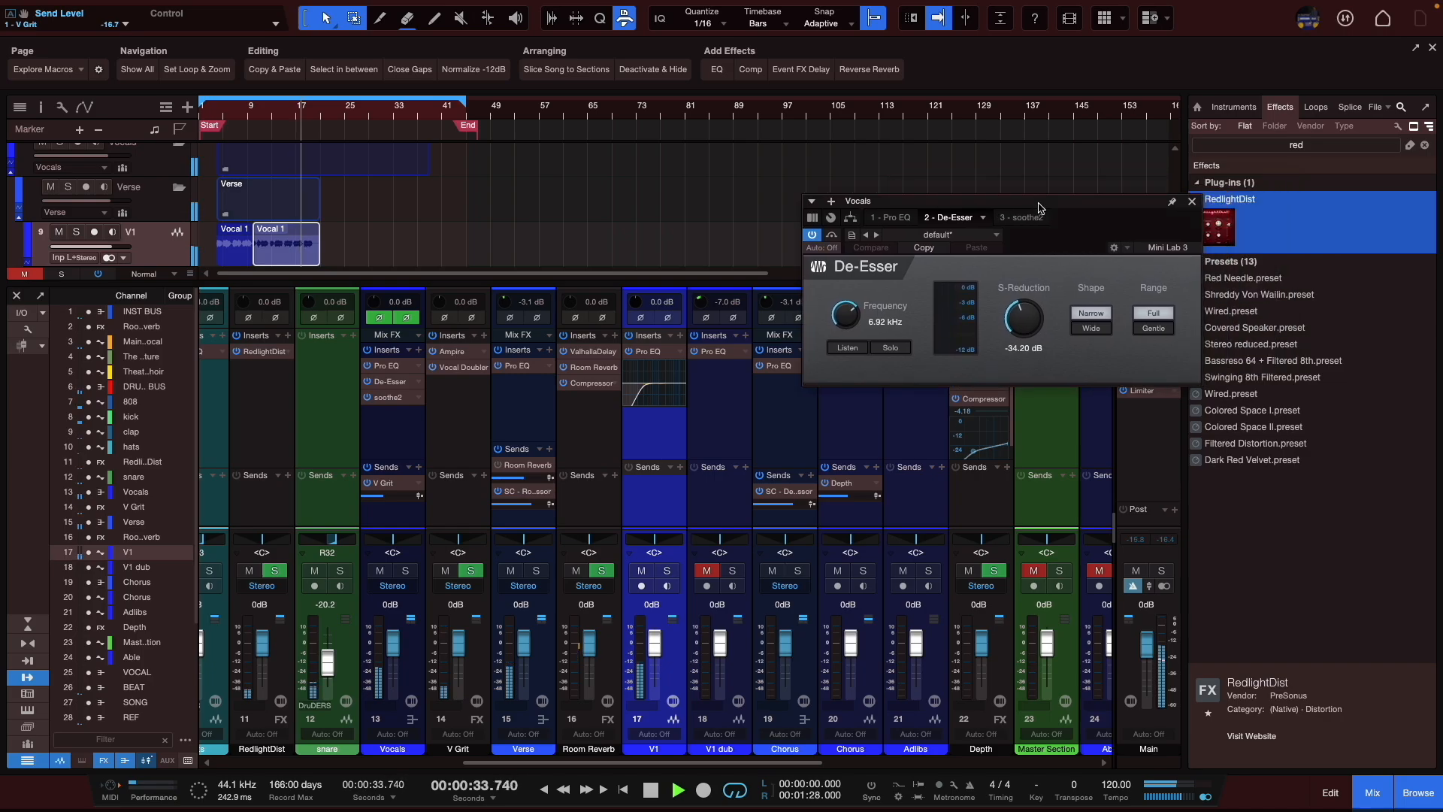
{"action": "left_click", "coordinate": [1193, 202]}
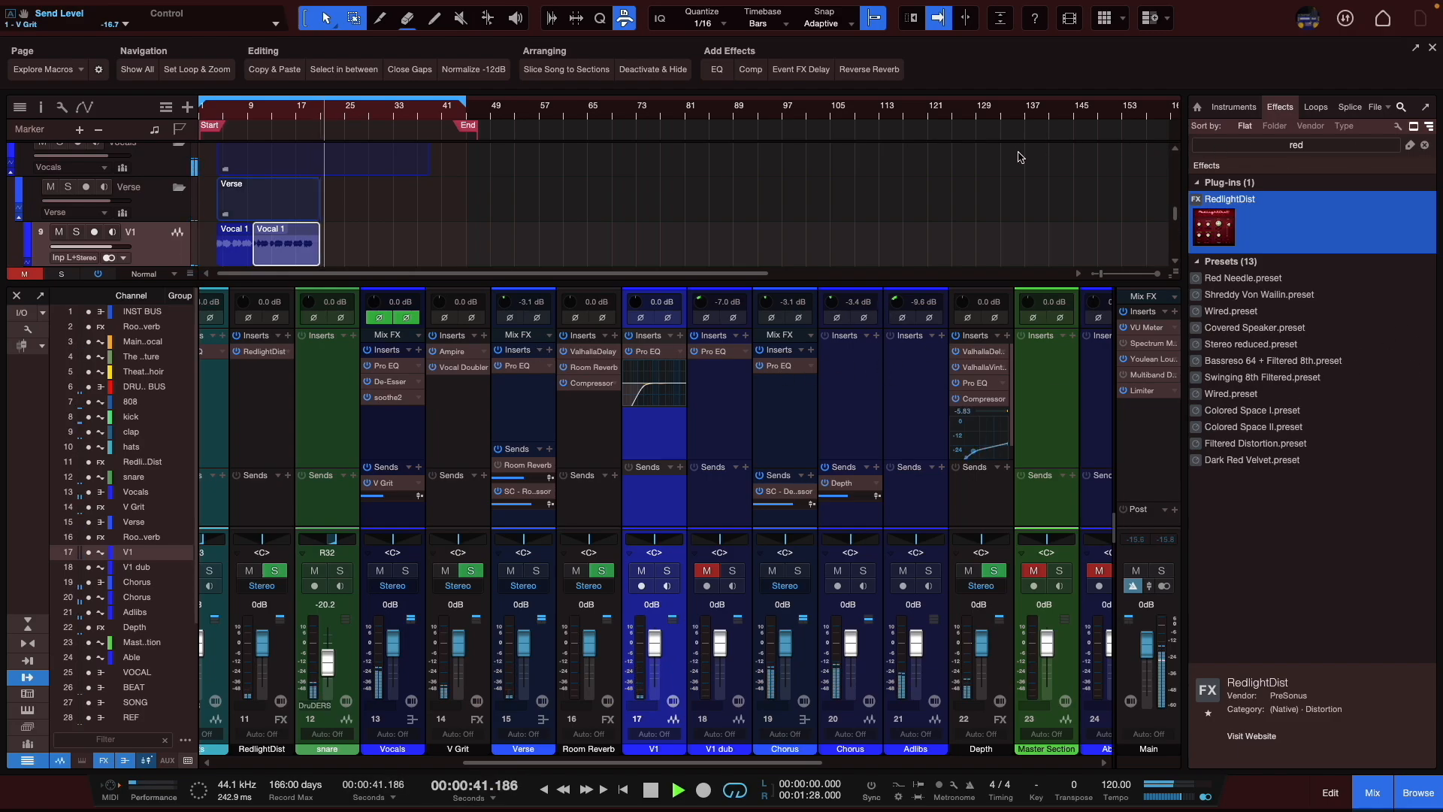
- Replay the verse and review the soothe2 and De-Esser settings on the Vocals bus
{"action": "left_click_drag", "start_coordinate": [1031, 160], "coordinate": [1005, 23]}
{"action": "key", "text": "space"}
{"action": "key", "text": "space"}
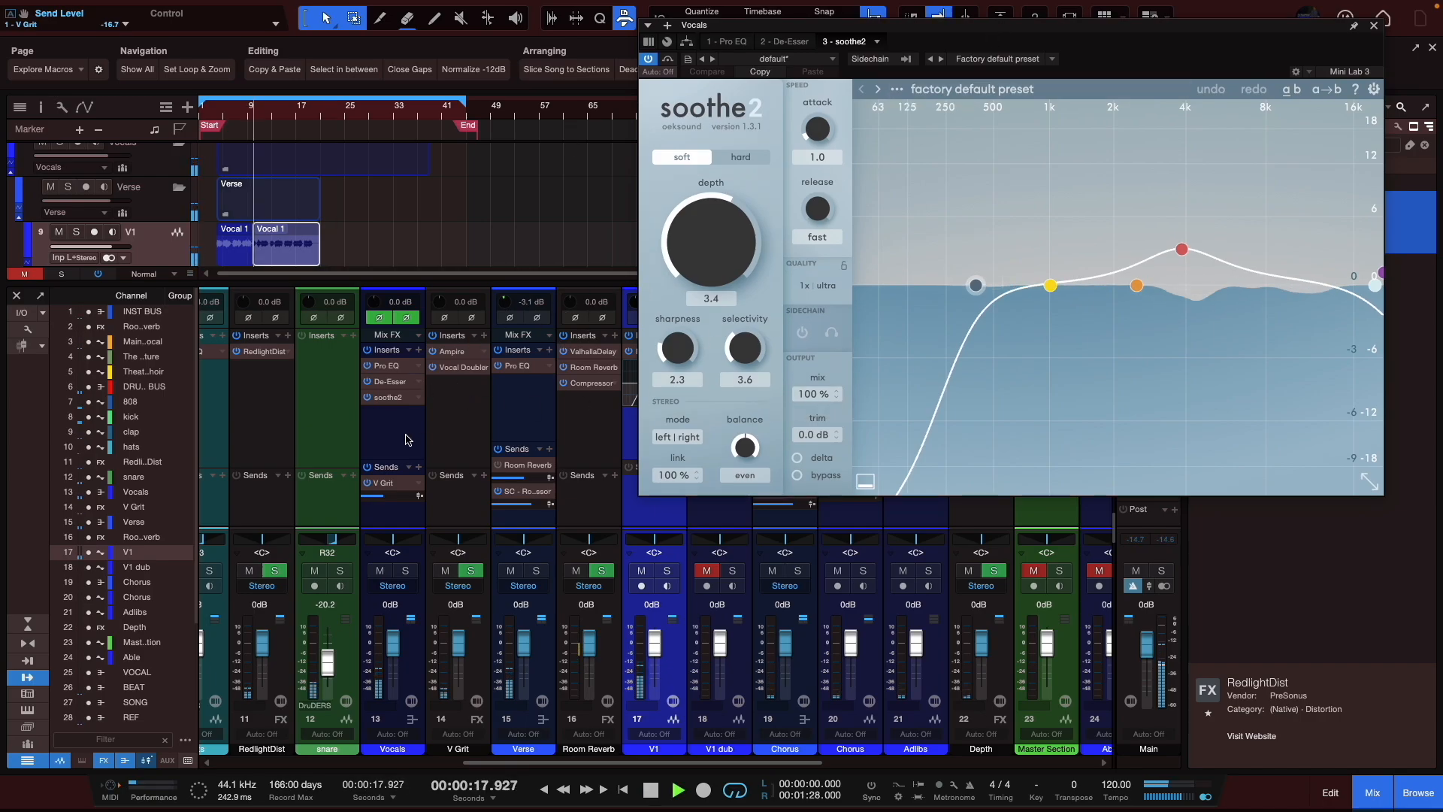
{"action": "left_click", "coordinate": [390, 381]}
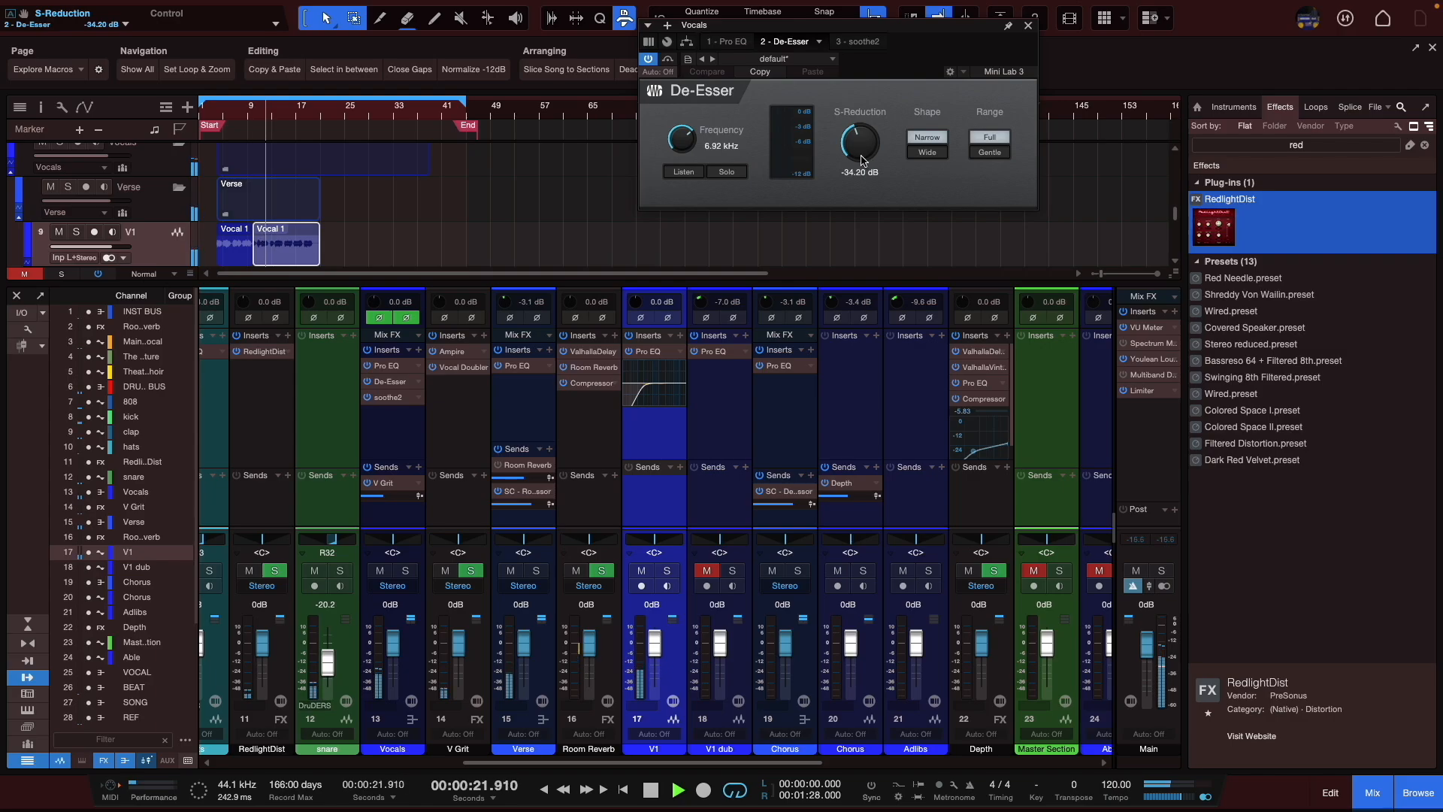
{"action": "left_click", "coordinate": [1028, 25]}
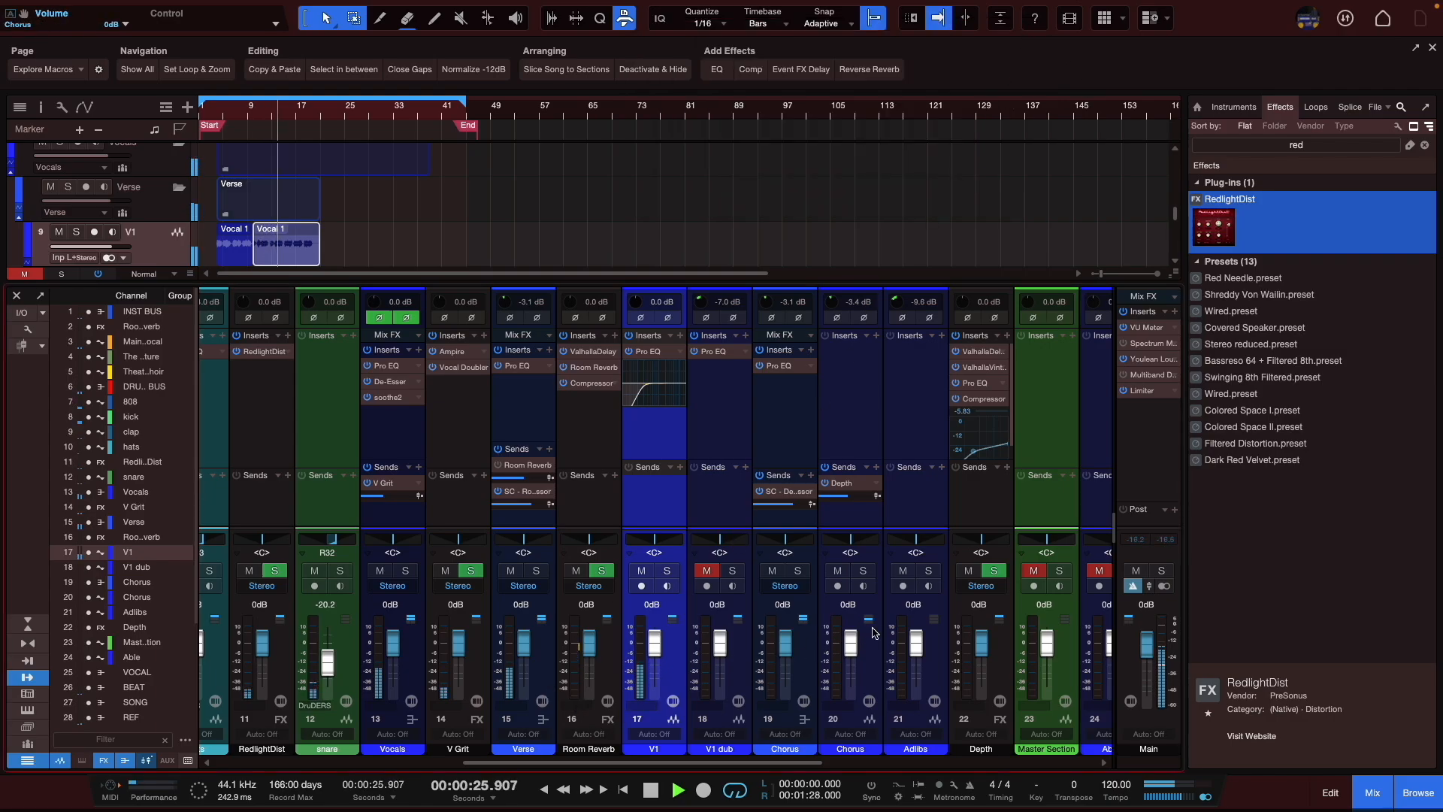
{"action": "scroll", "coordinate": [1040, 460], "scroll_direction": "right", "scroll_amount": 1}
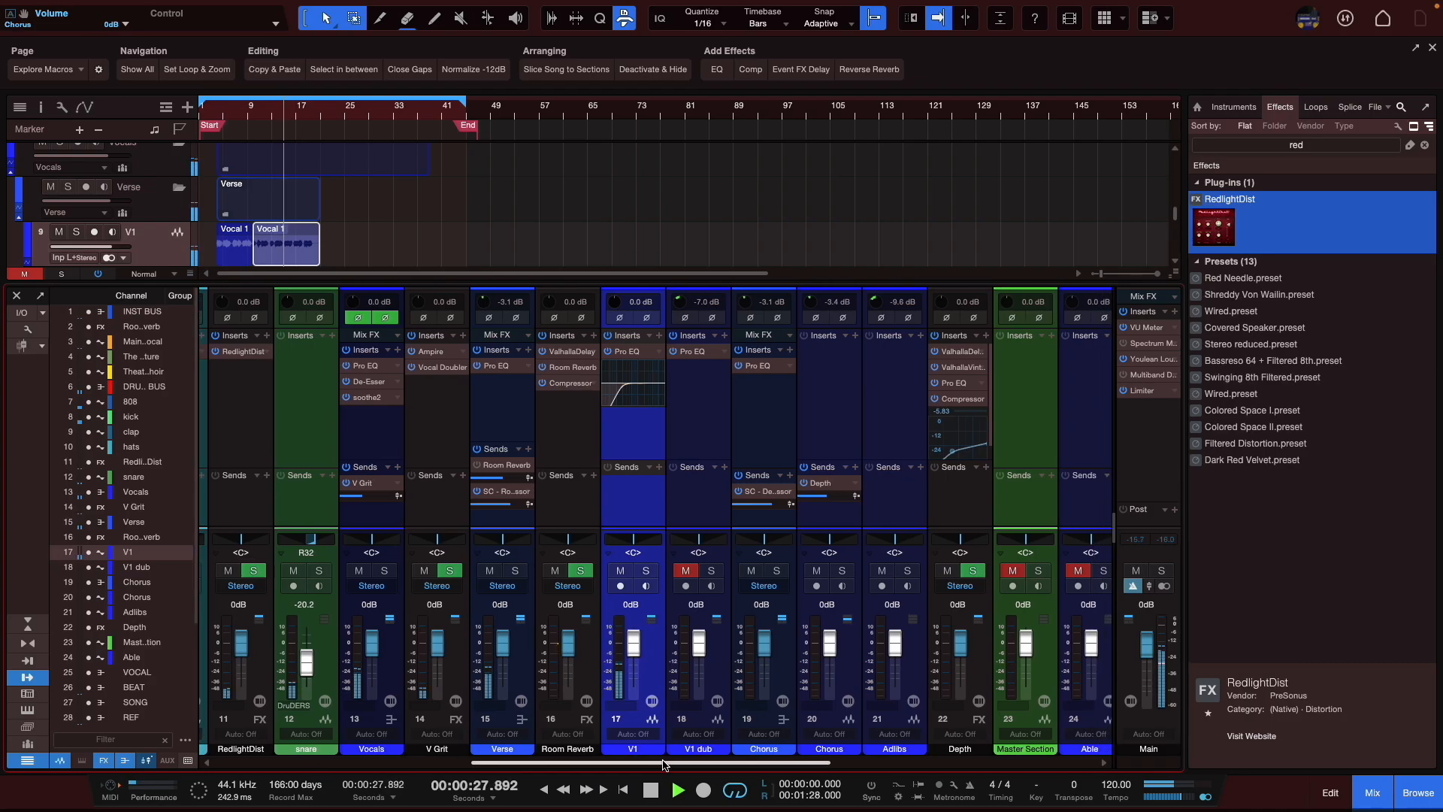
- Switch the Main output to mono and replay the verse from near its start
{"action": "left_click", "coordinate": [1124, 374]}
{"action": "left_click", "coordinate": [1164, 587]}
{"action": "left_click_drag", "start_coordinate": [702, 761], "coordinate": [665, 755]}
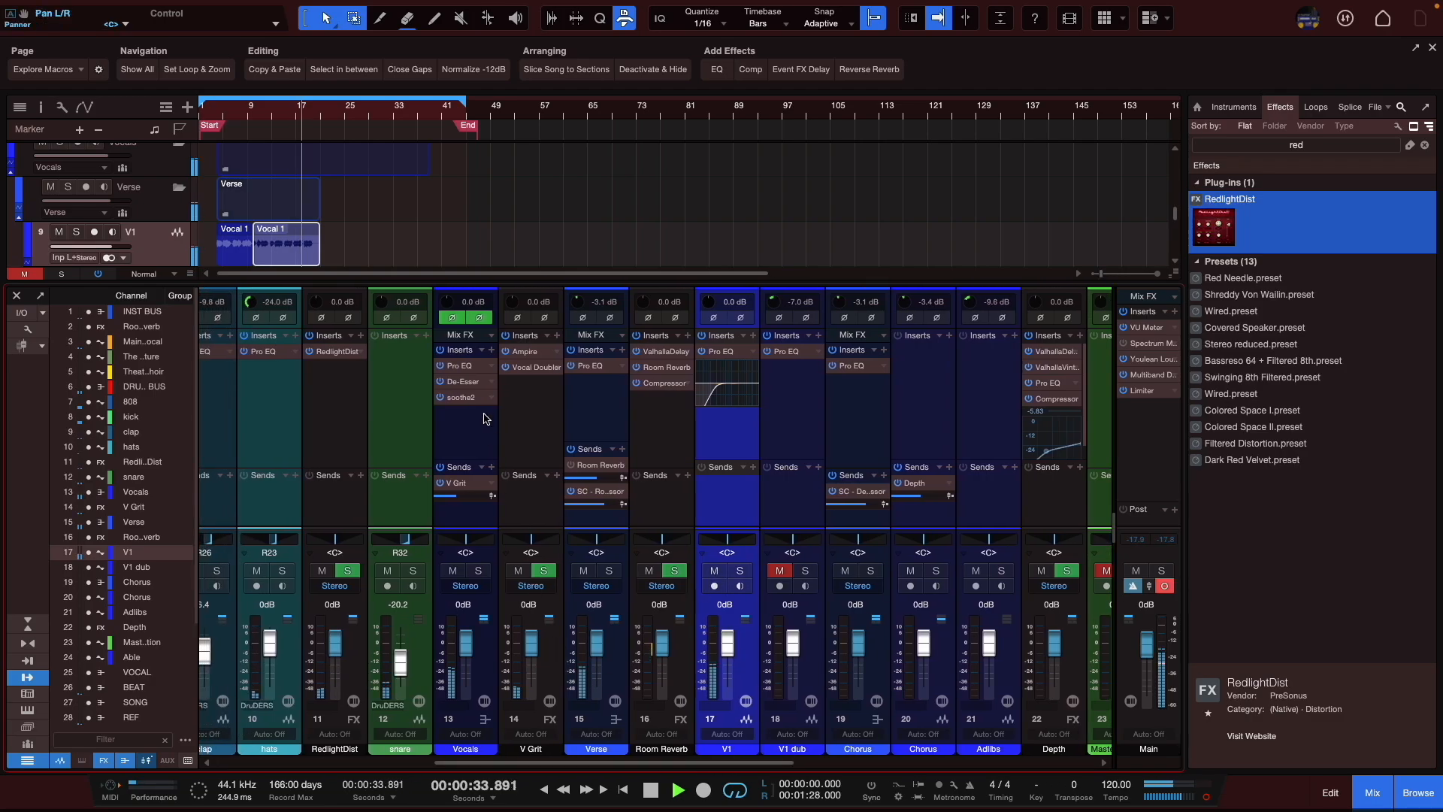
{"action": "left_click", "coordinate": [218, 114]}
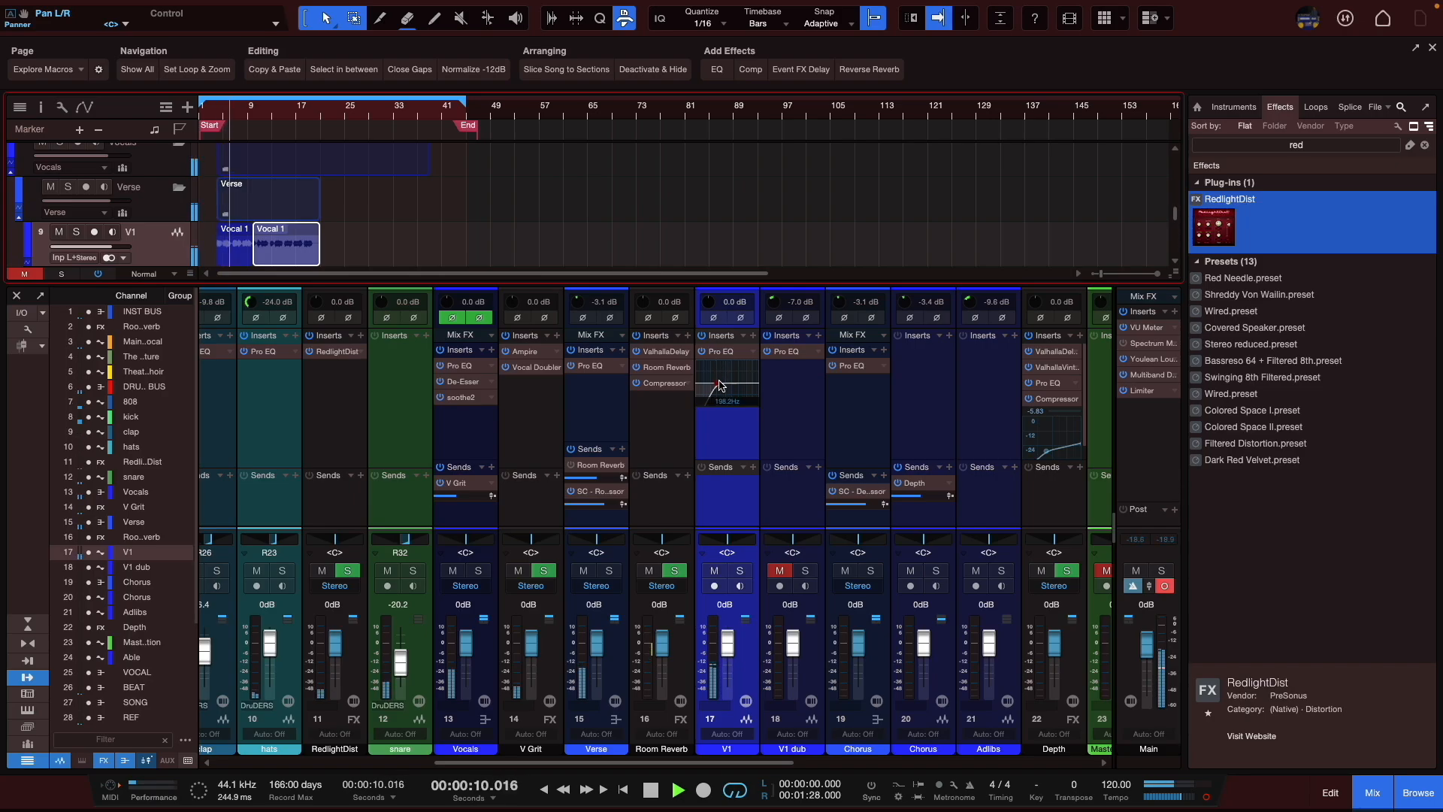
- Lower the Vocals bus's V Grit send to -24.2 dB and check the V Grit channel's Ampire settings
{"action": "left_click_drag", "start_coordinate": [658, 763], "coordinate": [651, 762]}
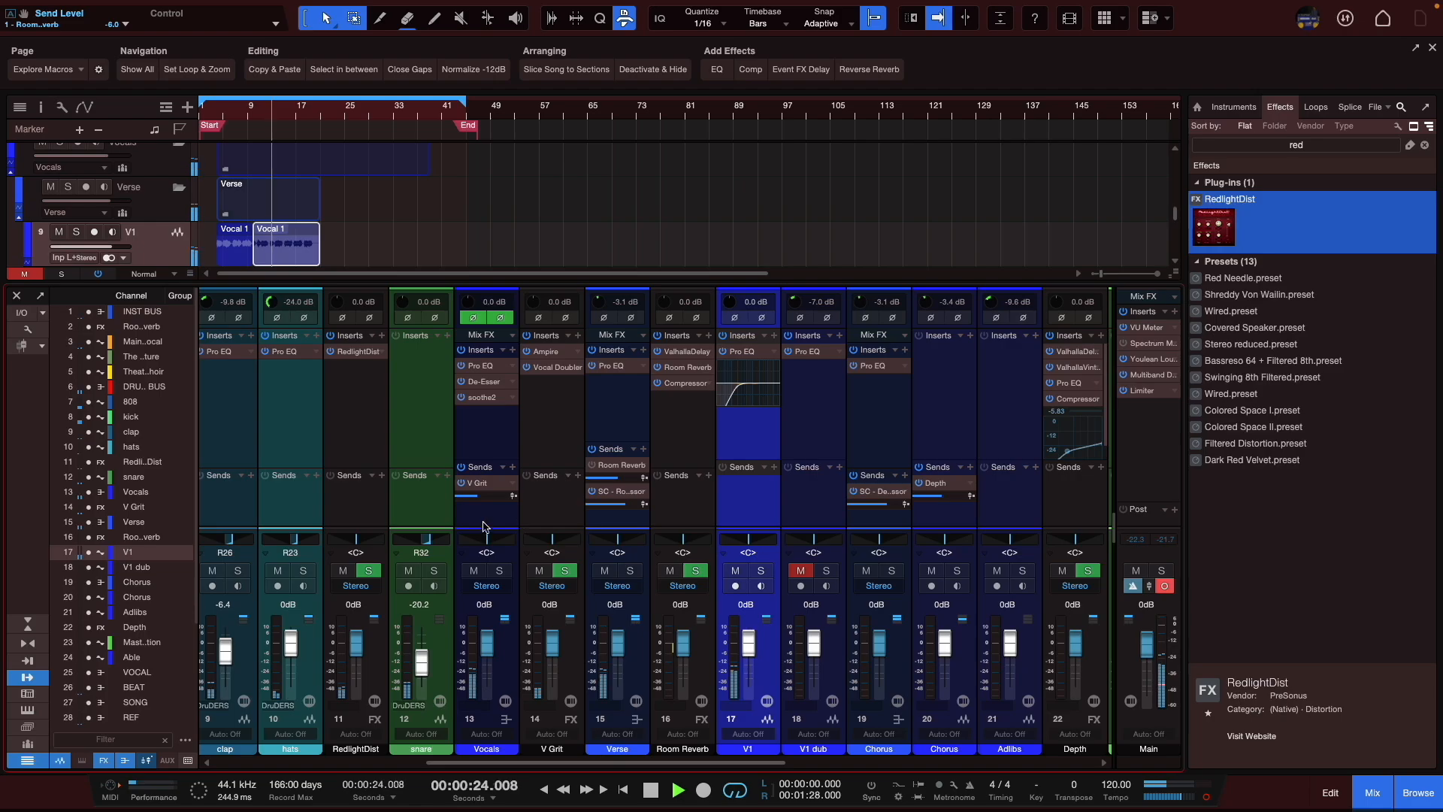
{"action": "left_click_drag", "start_coordinate": [476, 500], "coordinate": [474, 503]}
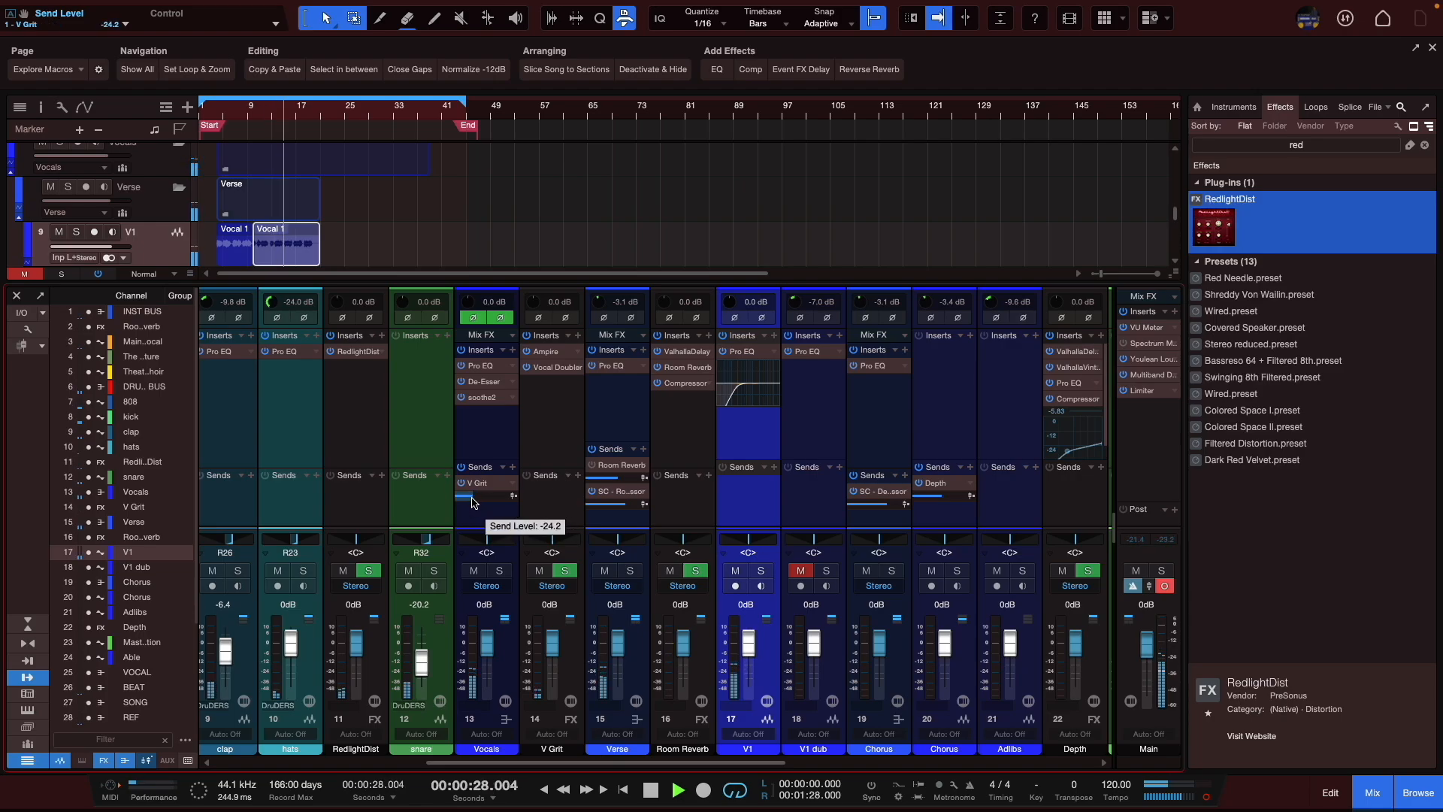
{"action": "left_click", "coordinate": [555, 353]}
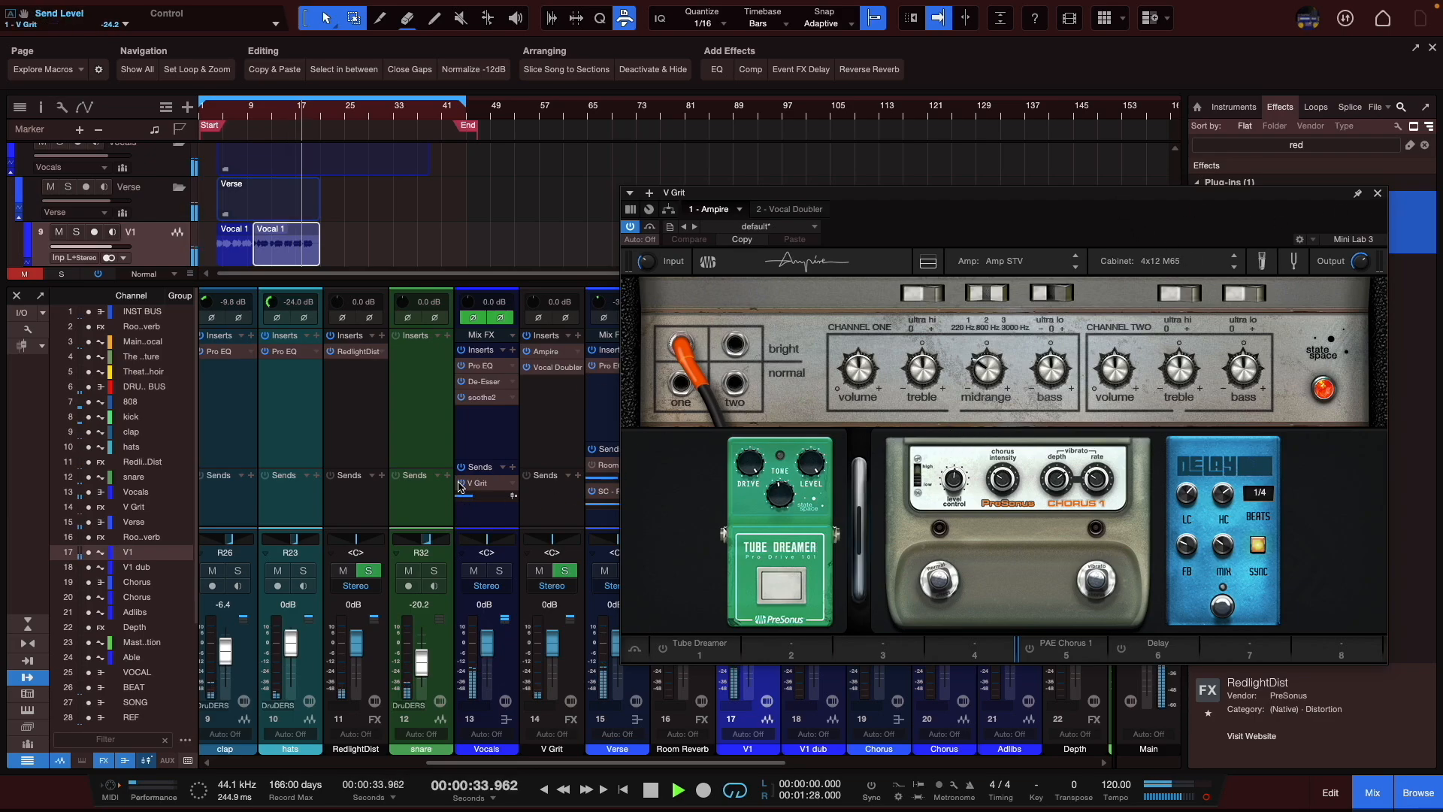
{"action": "left_click", "coordinate": [1378, 194]}
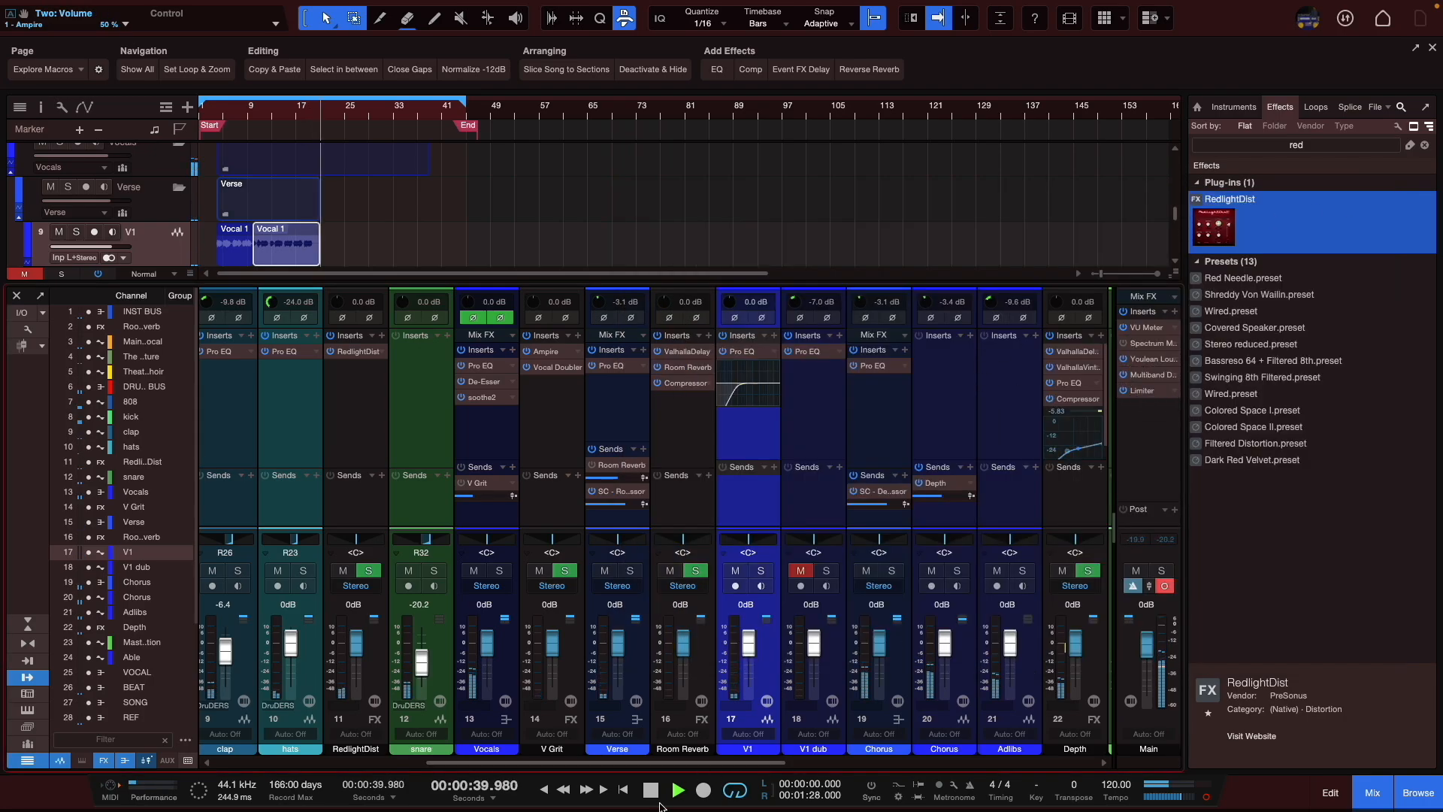
{"action": "left_click_drag", "start_coordinate": [689, 768], "coordinate": [756, 769]}
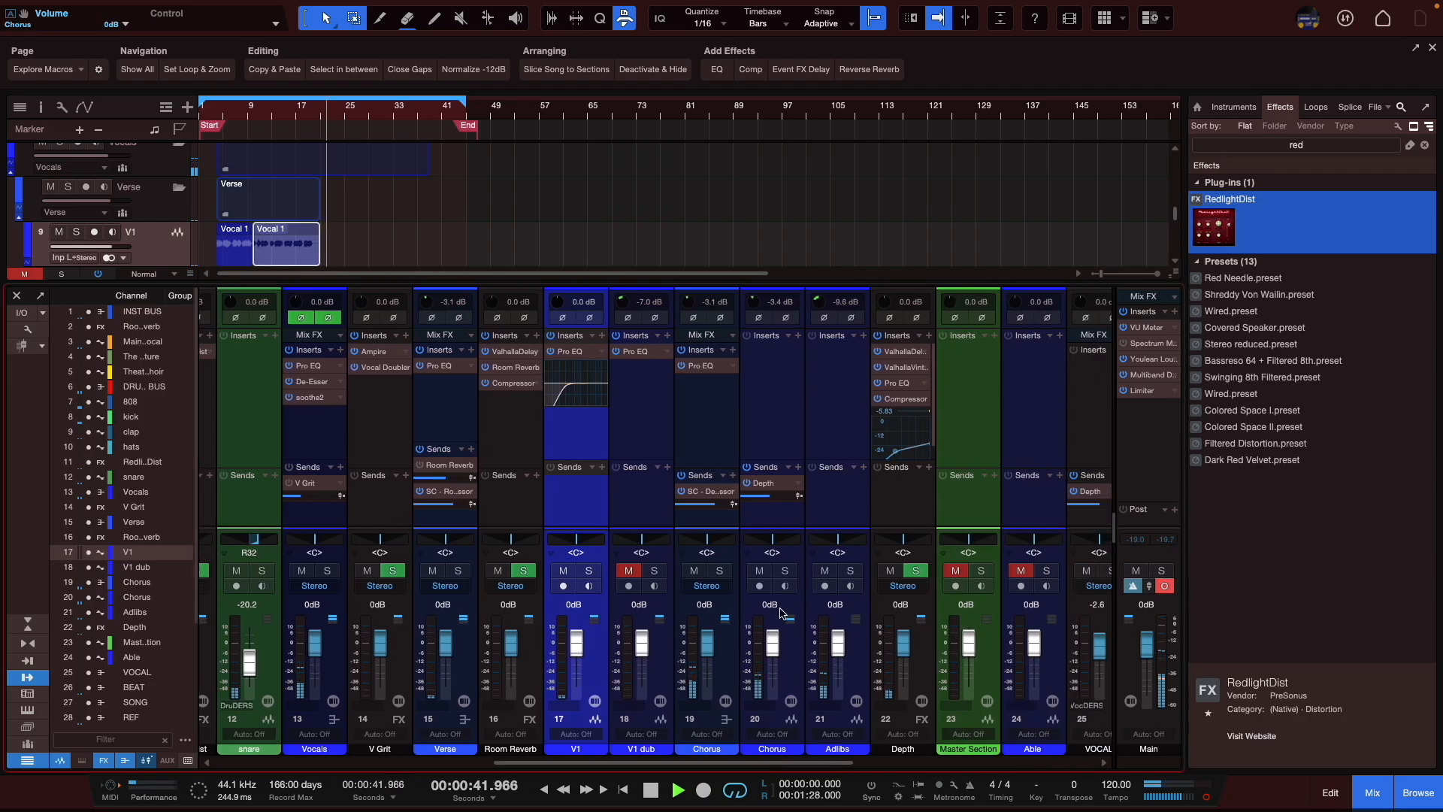